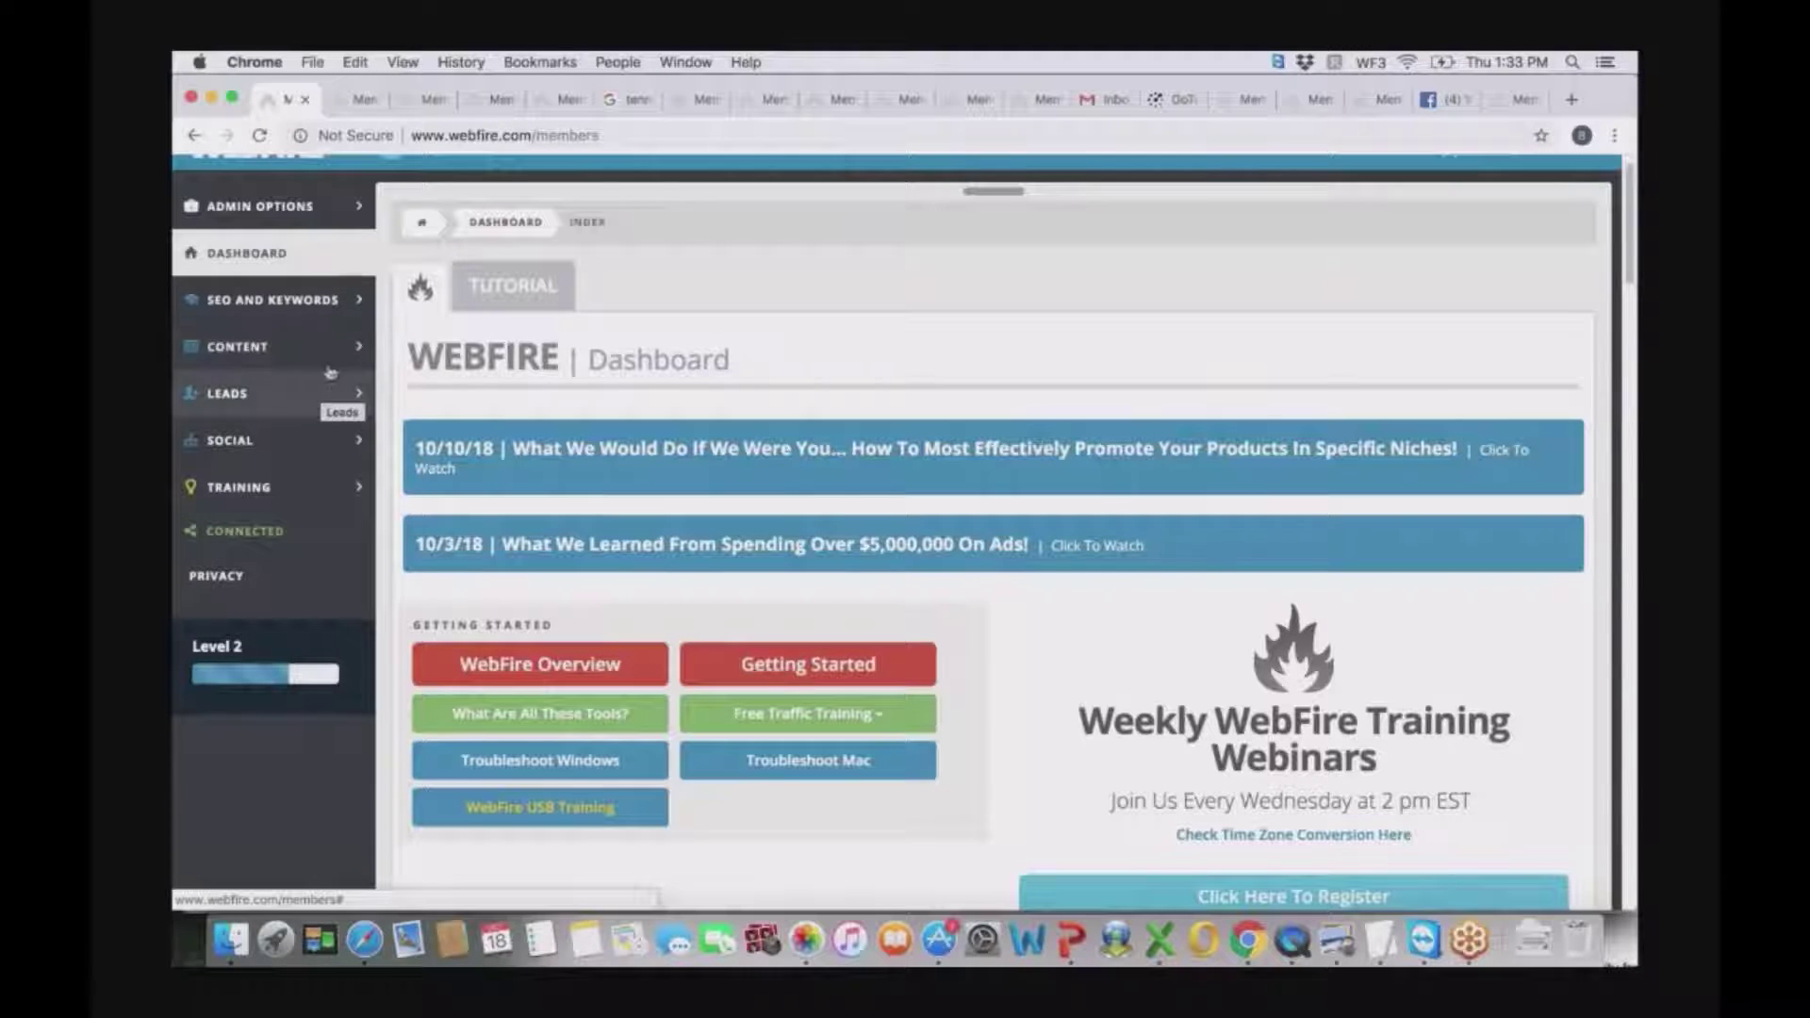
- Look through the tools offered under SEO and Keywords, Content, Leads and Social, collapsing each group after viewing it
click(341, 301)
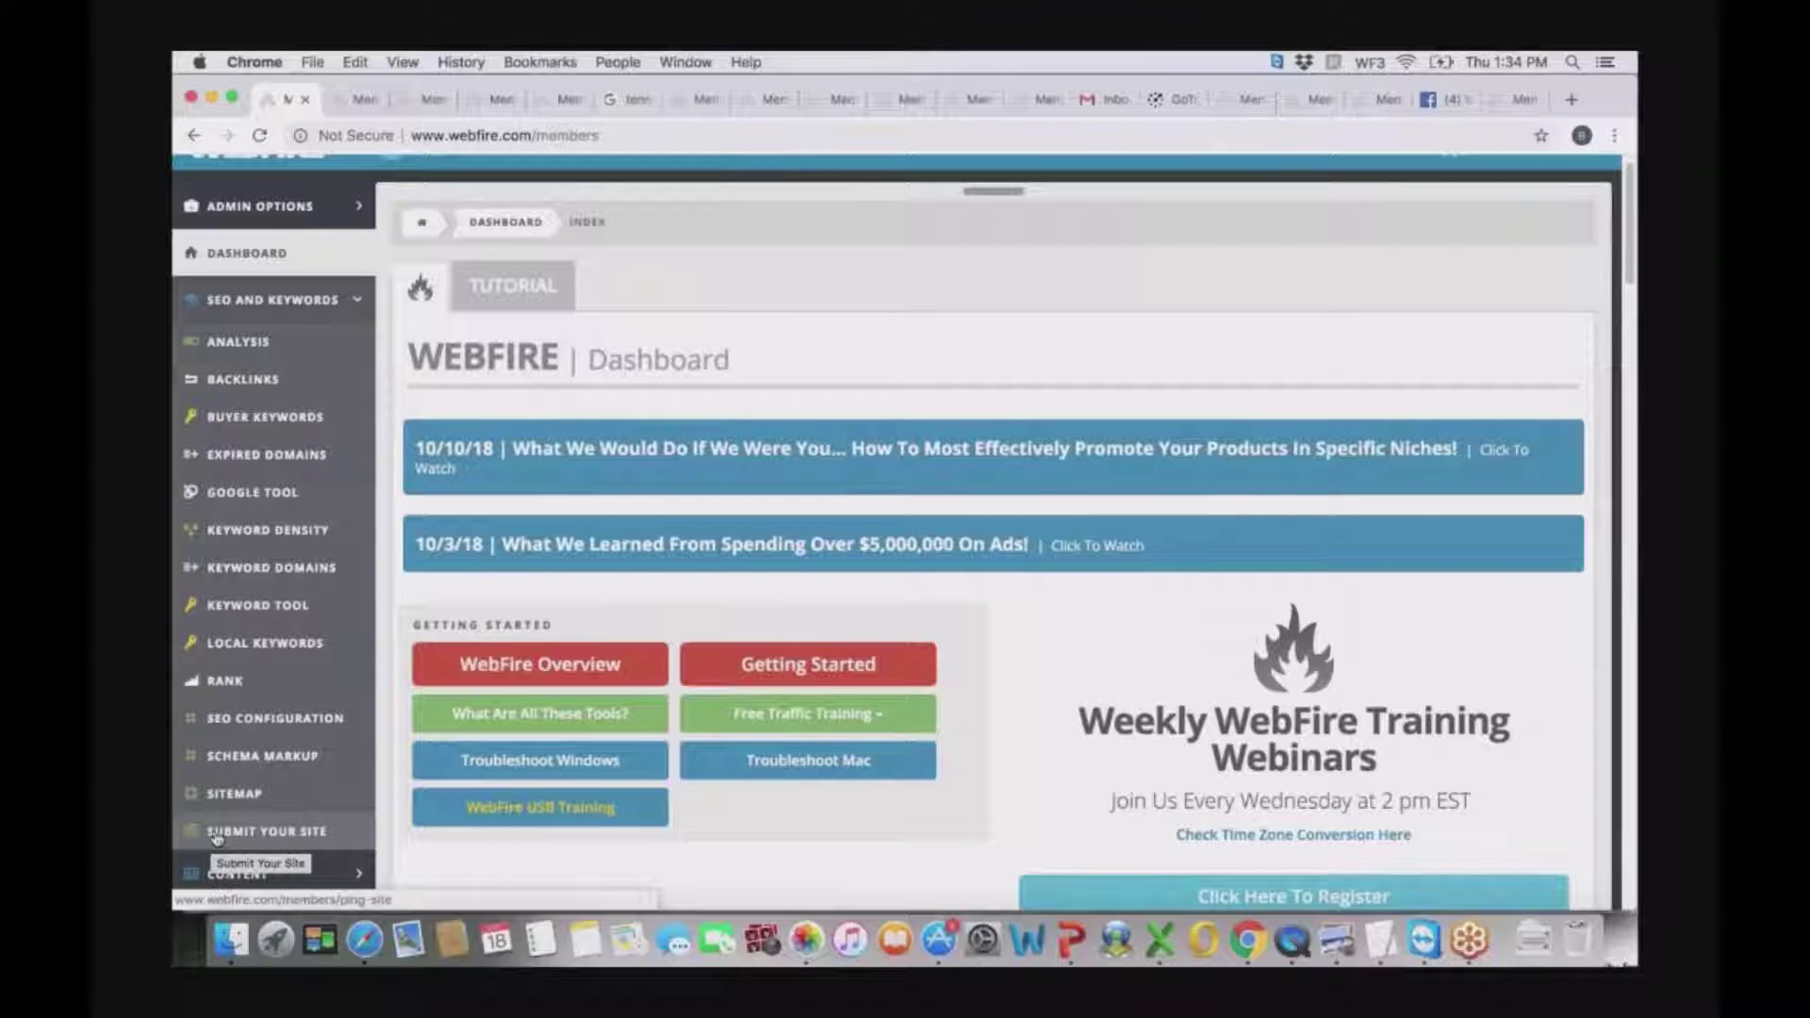
click(360, 304)
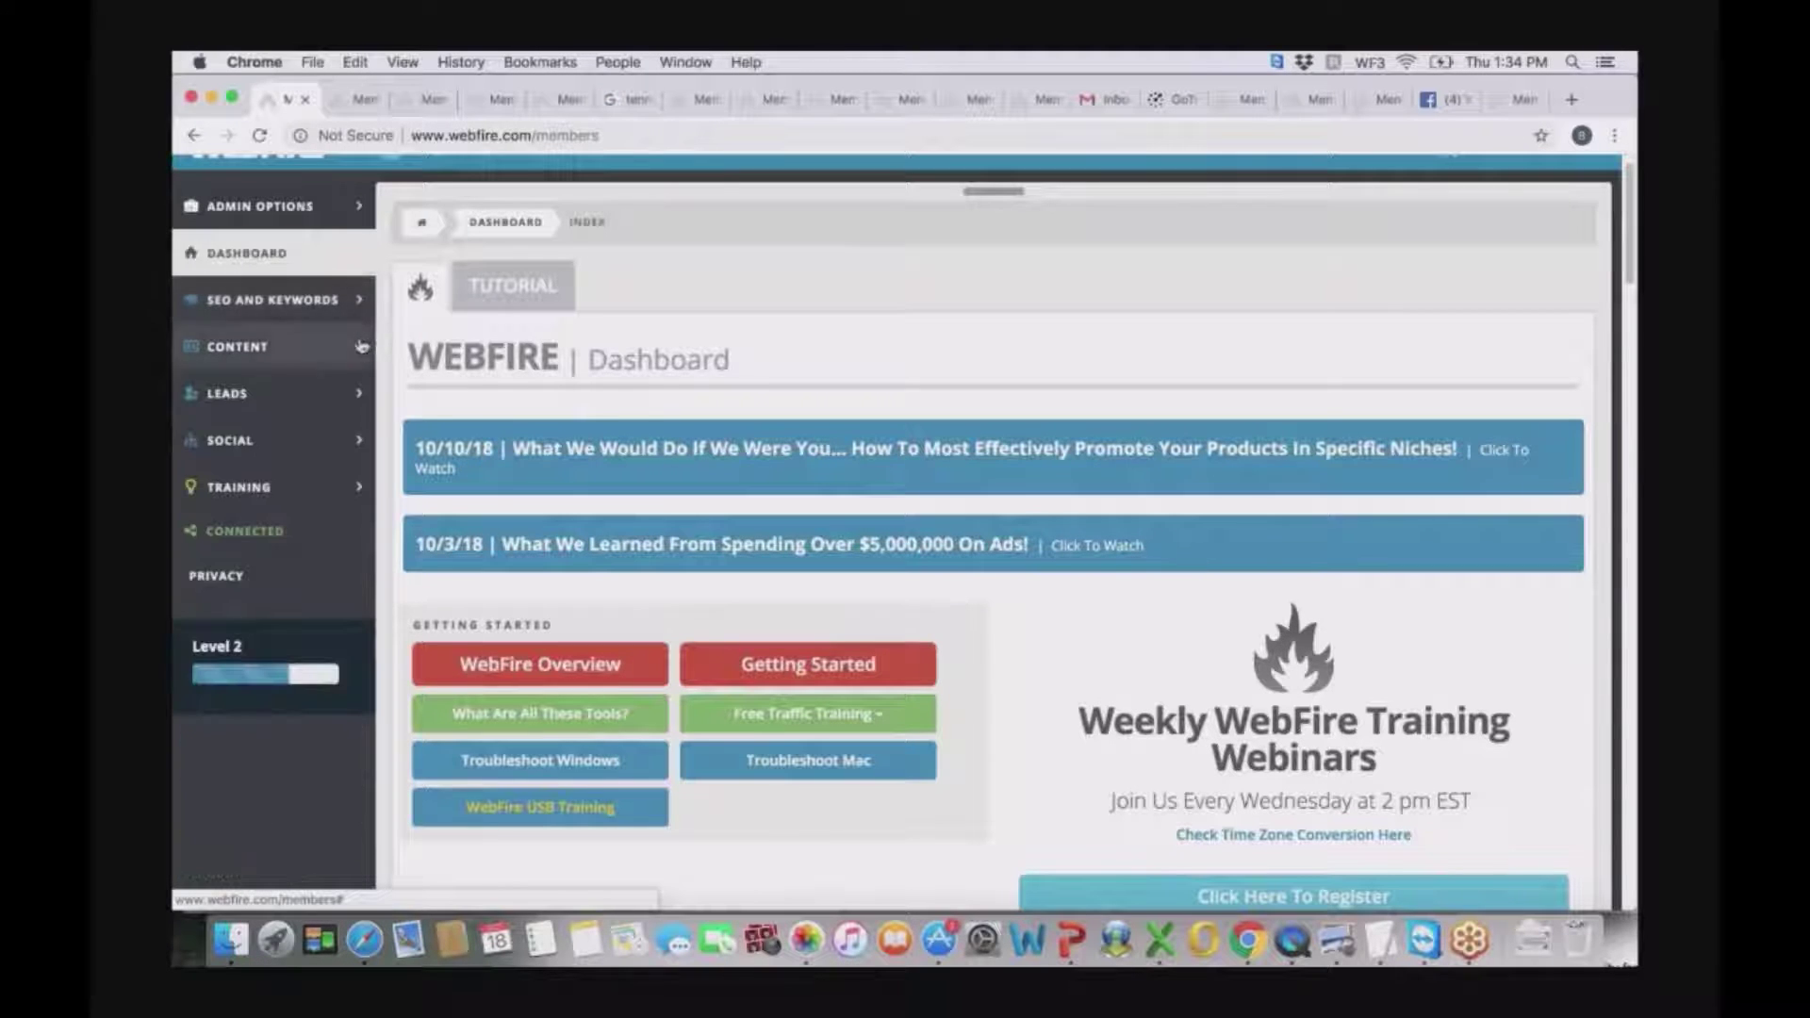
click(361, 346)
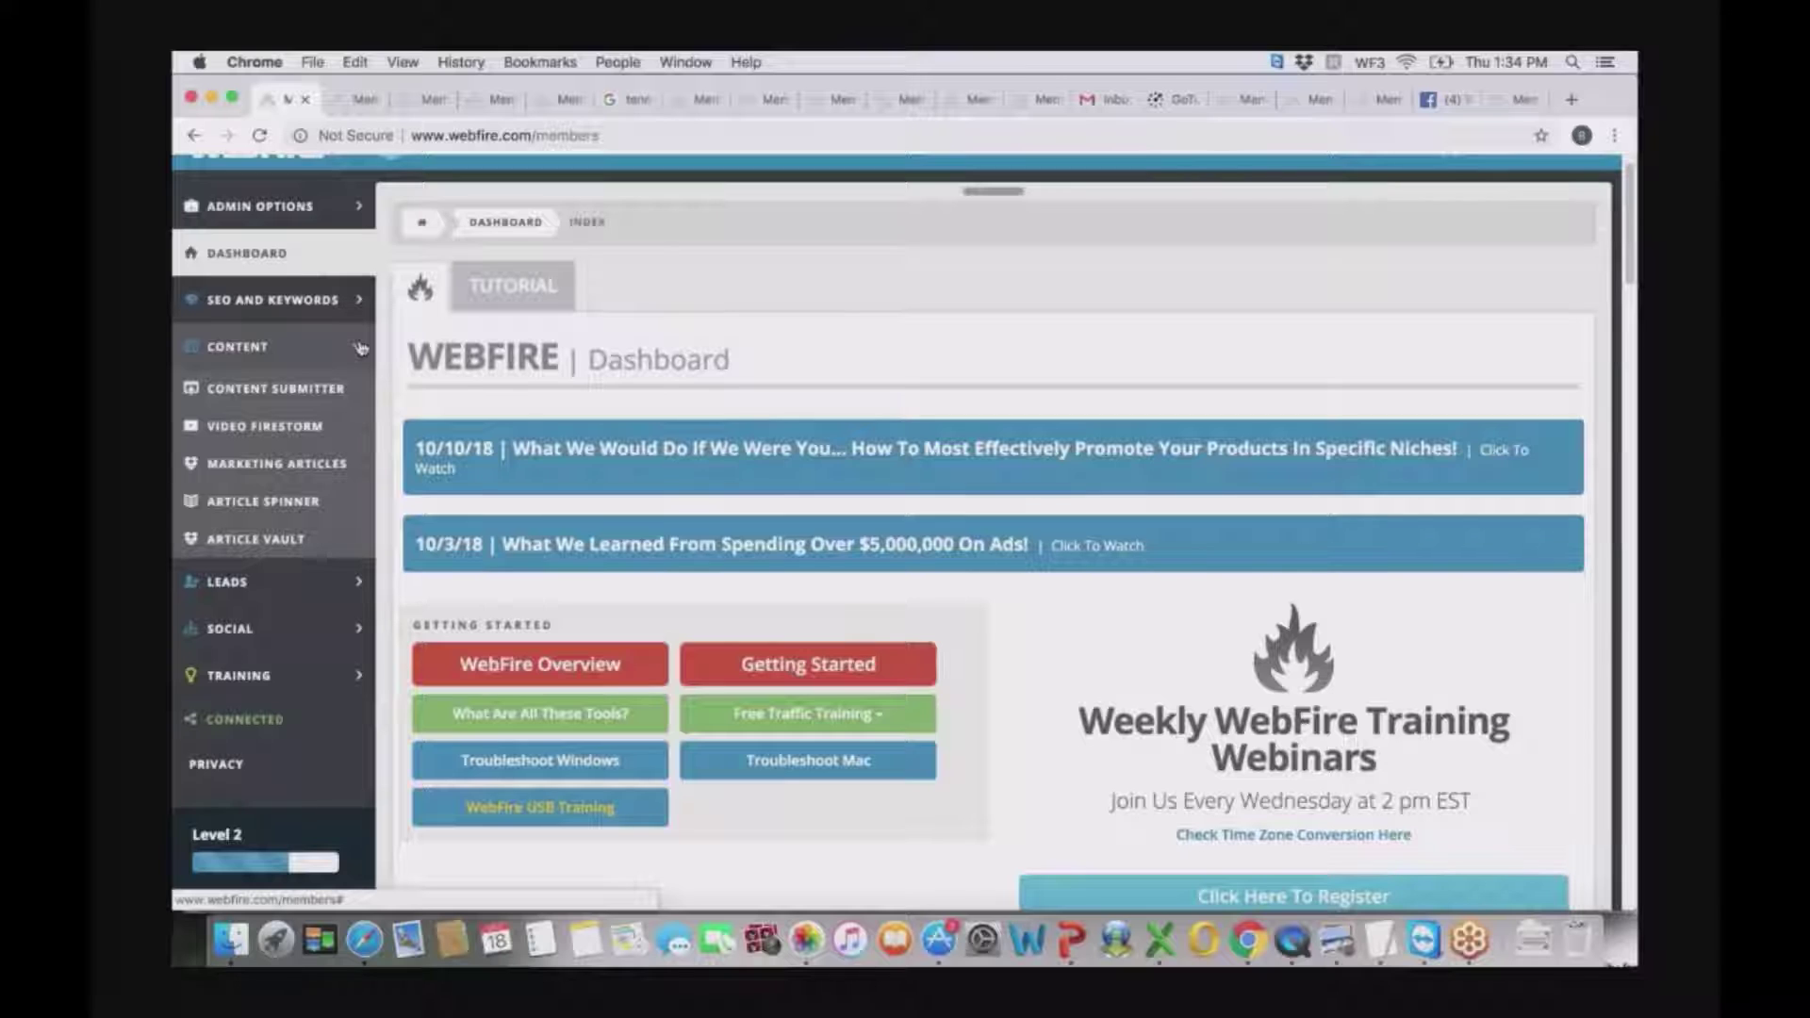
click(359, 348)
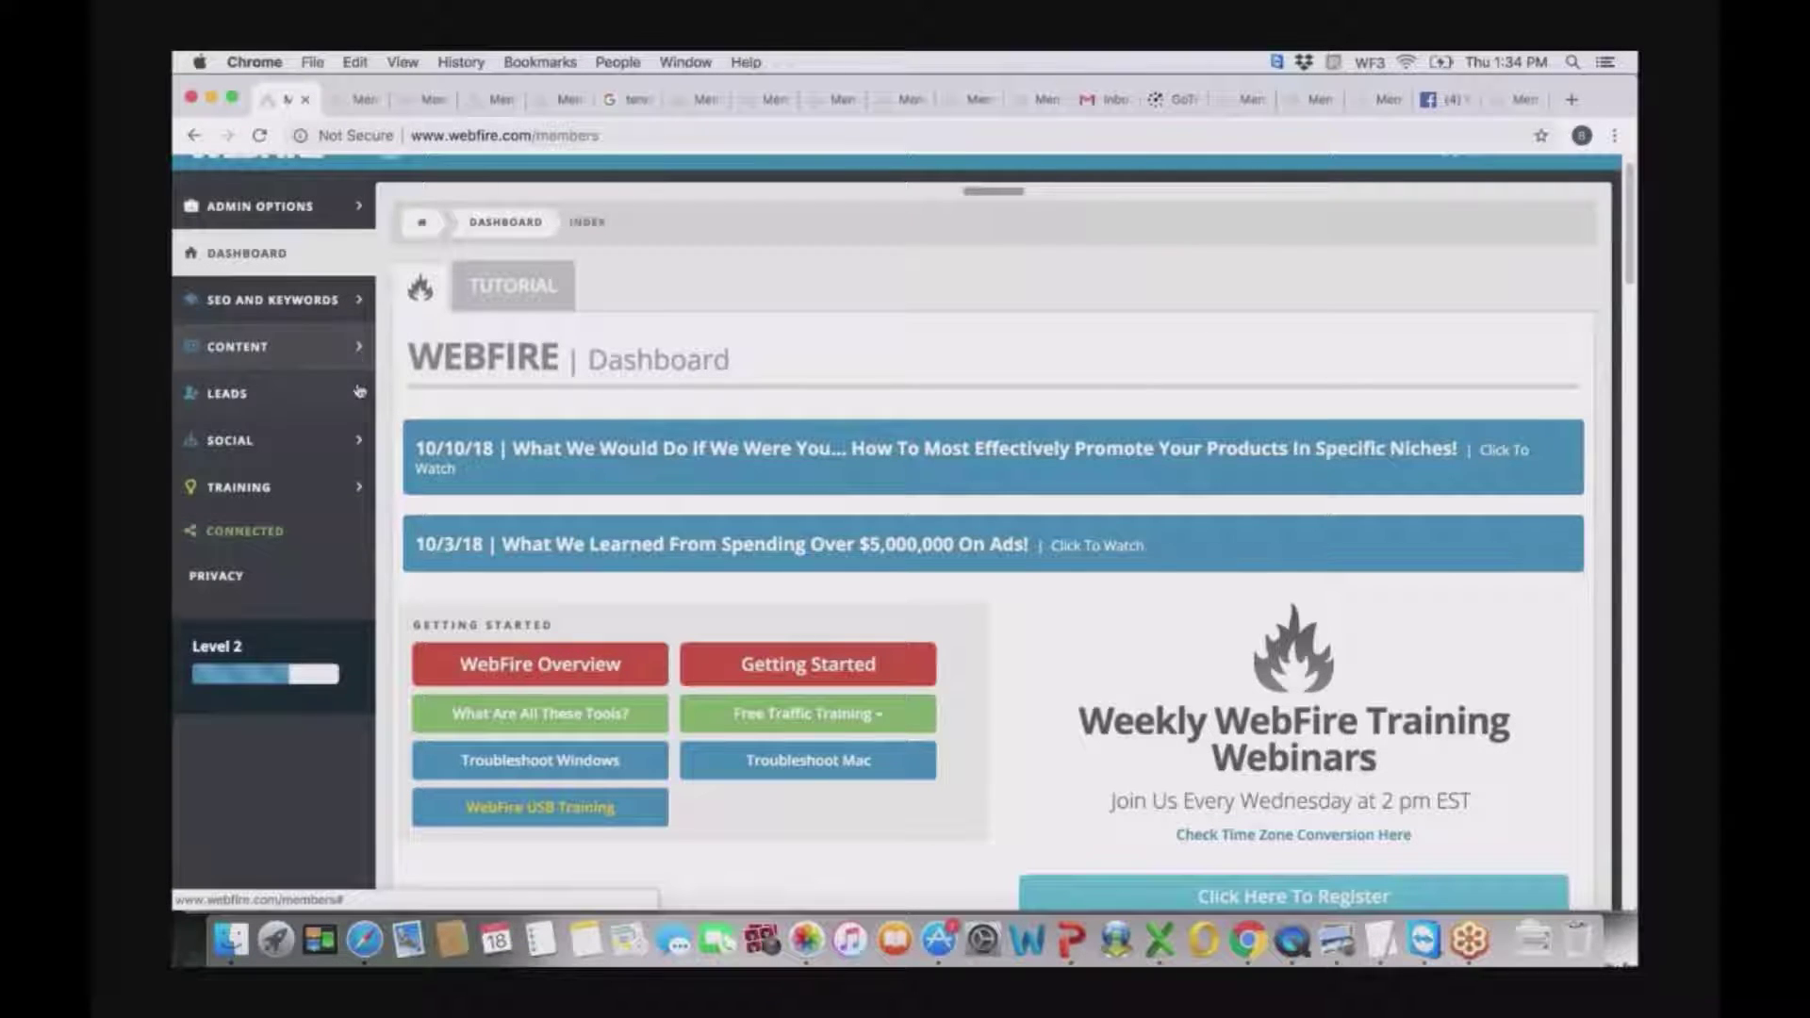
click(359, 394)
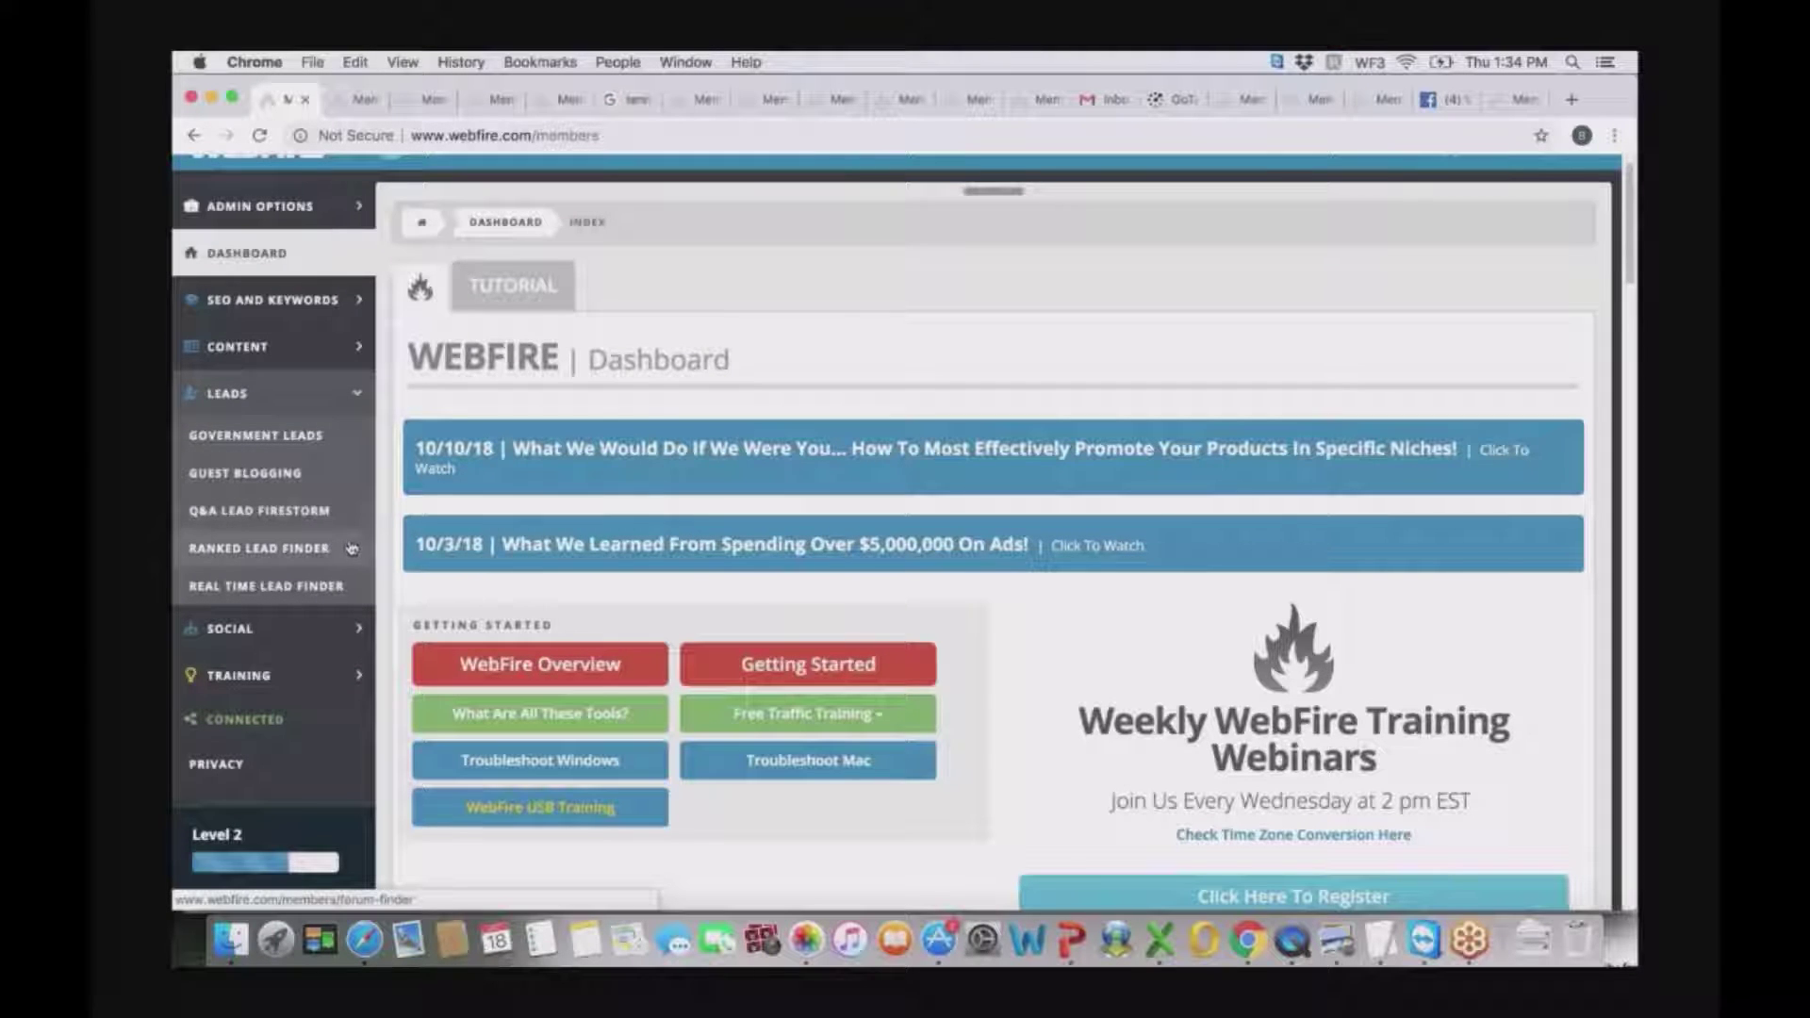
click(359, 397)
click(359, 443)
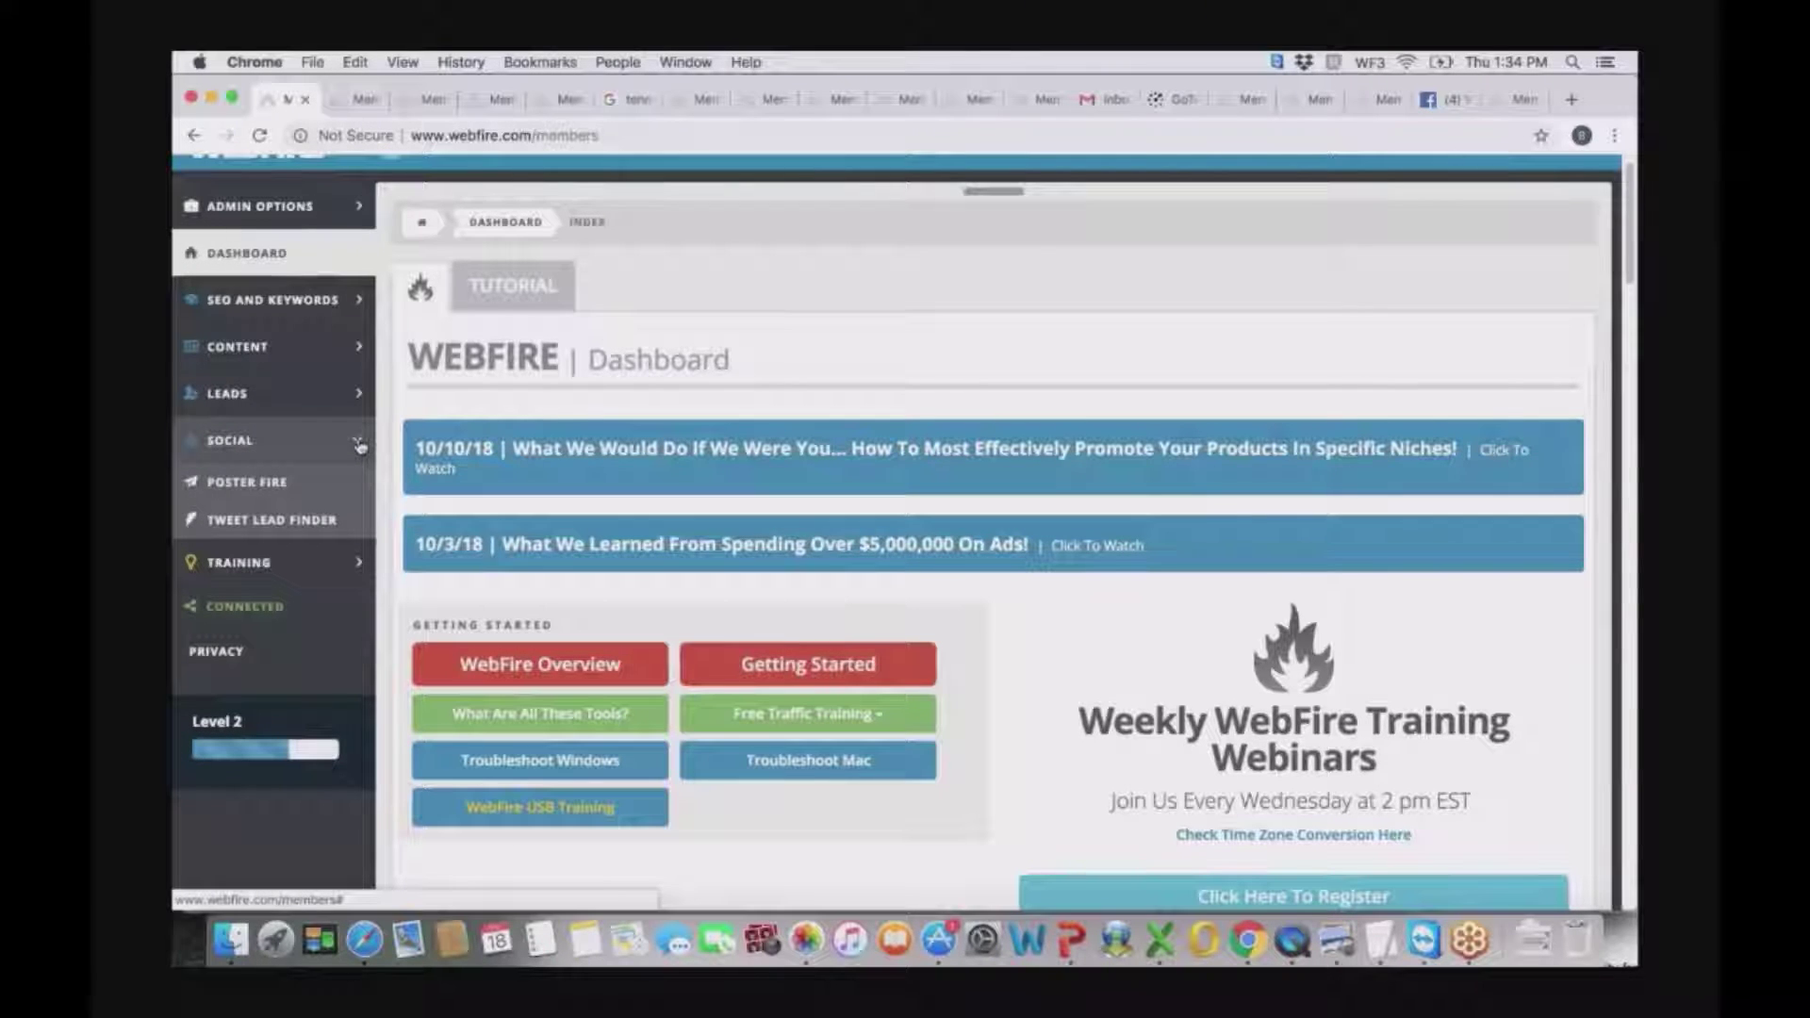
click(359, 446)
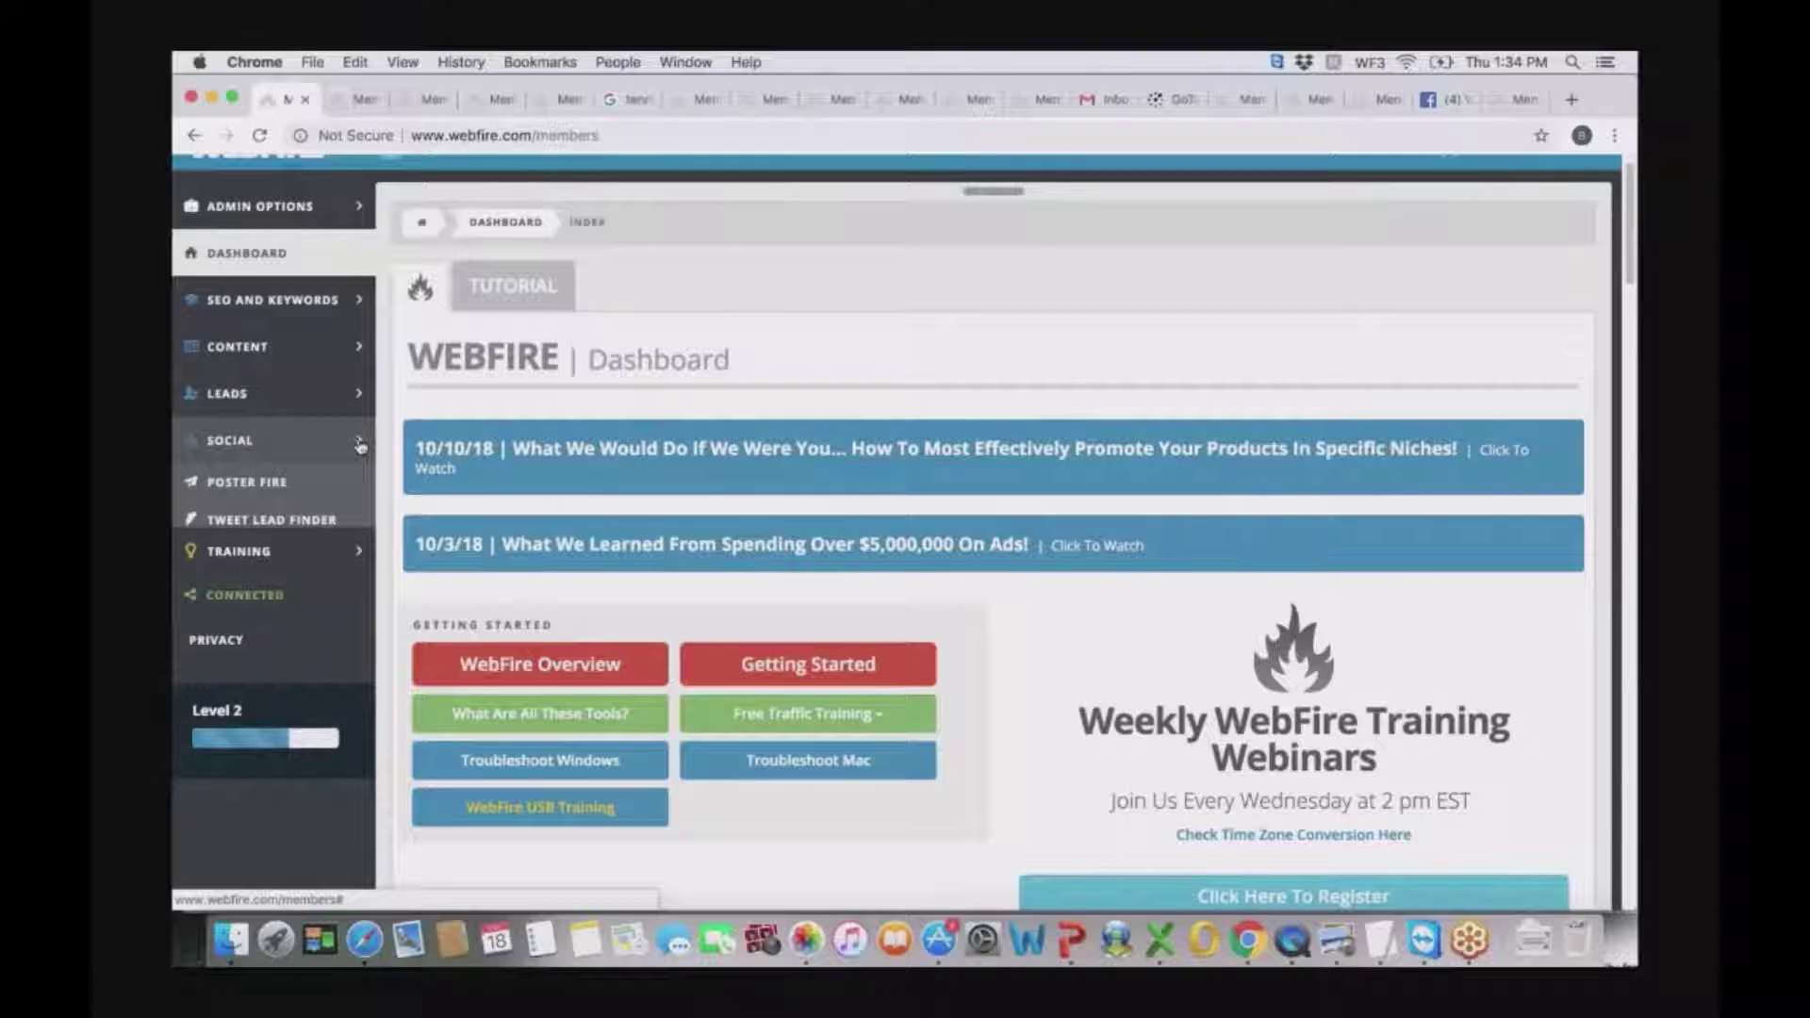
- Look through the Training section and its Wednesday Training lessons, and collapse the section after viewing it
click(356, 488)
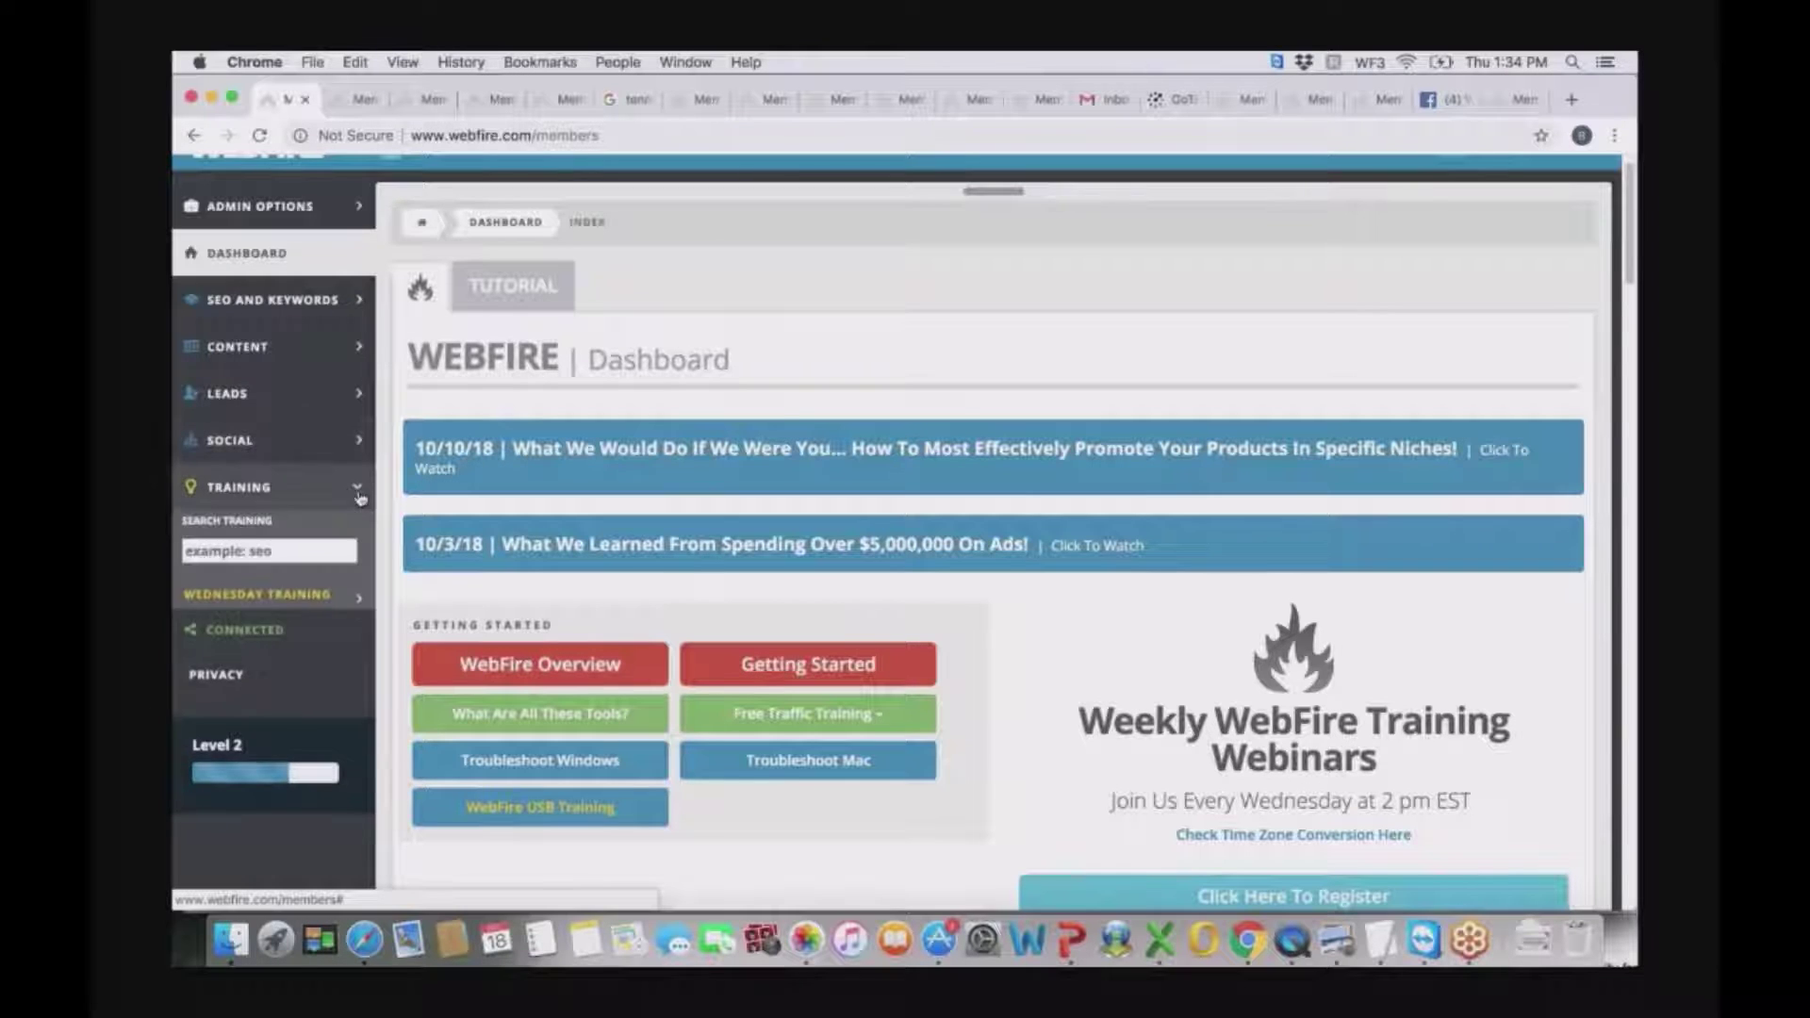
click(354, 596)
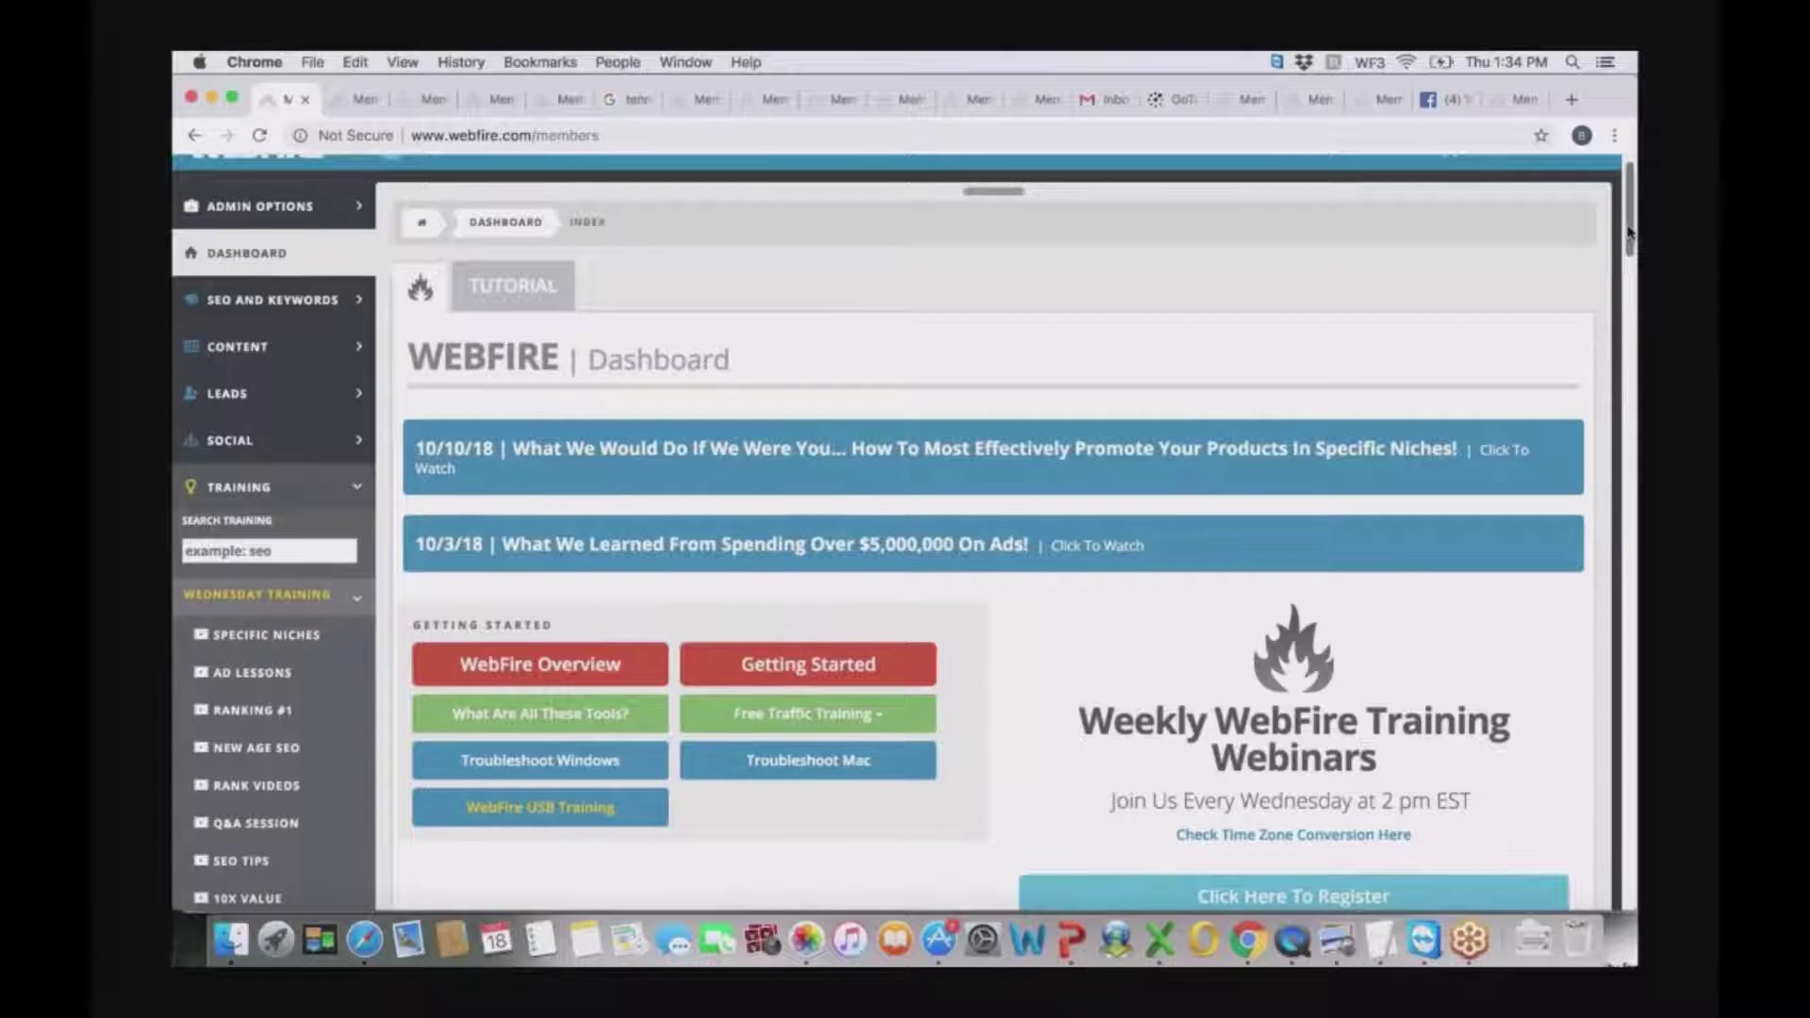
mouse_move(1627, 231)
mouse_down()
mouse_move(1625, 294)
mouse_move(1627, 254)
mouse_up()
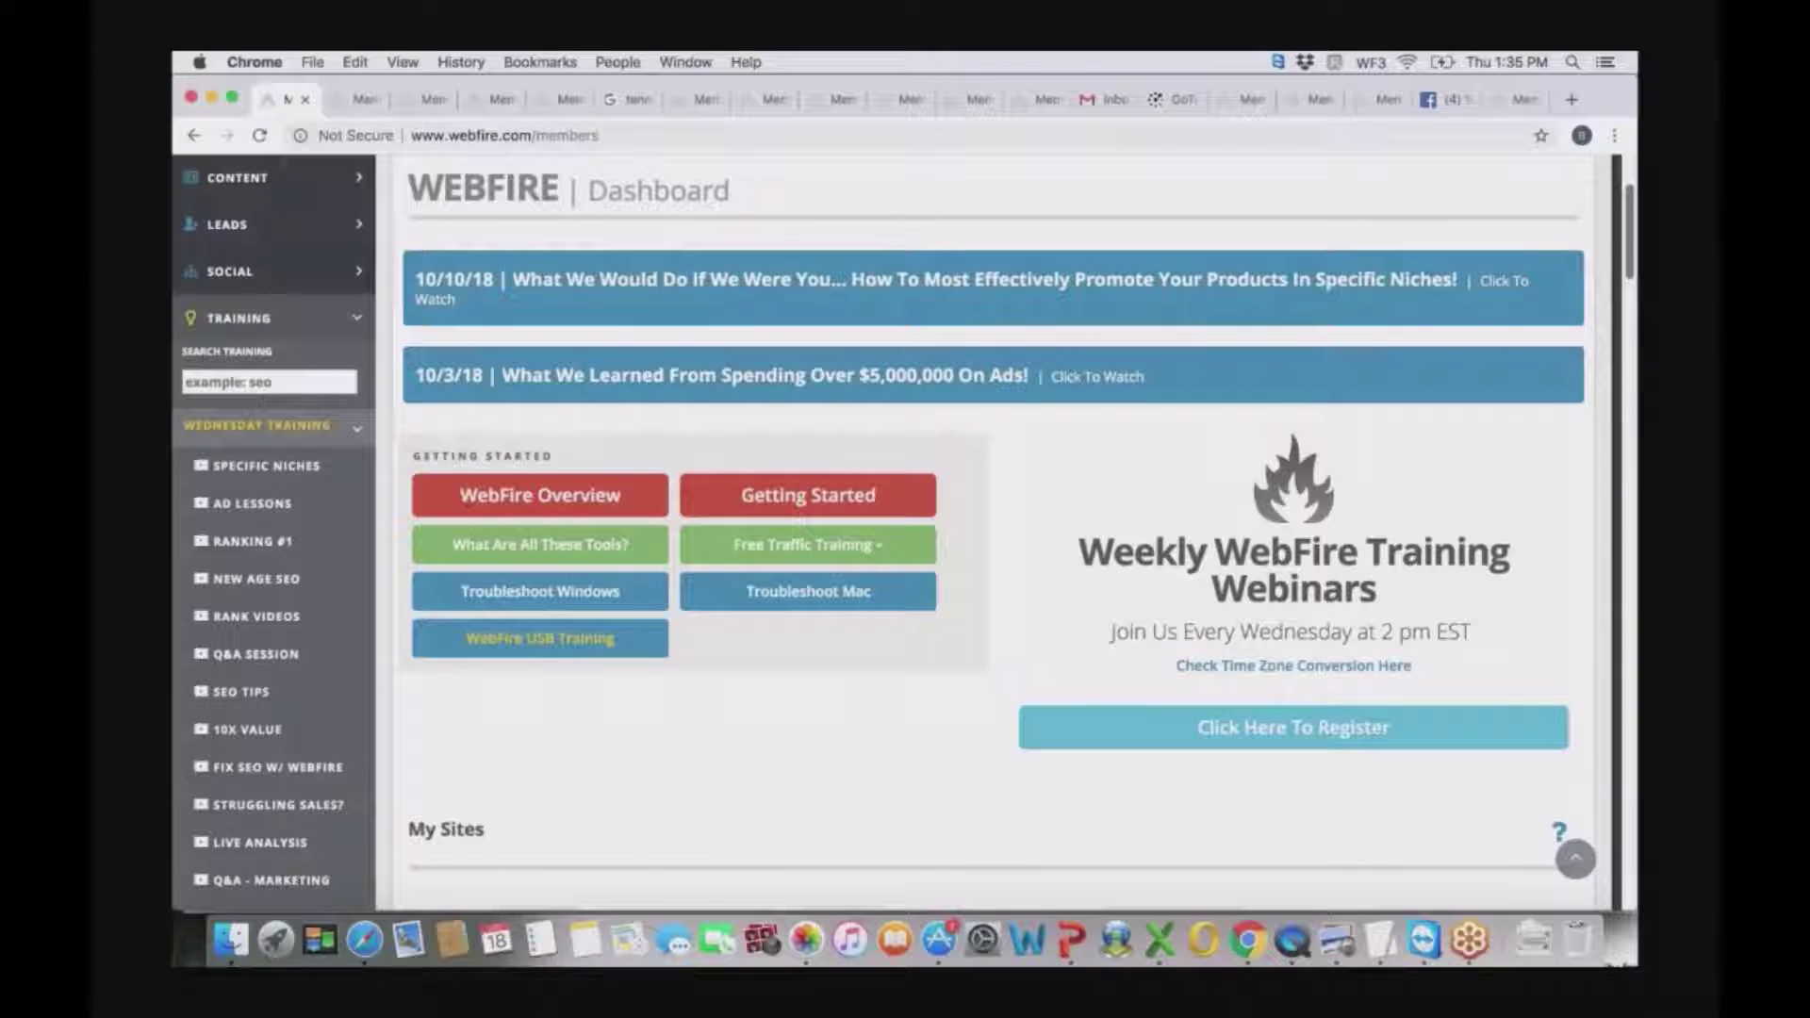
click(359, 434)
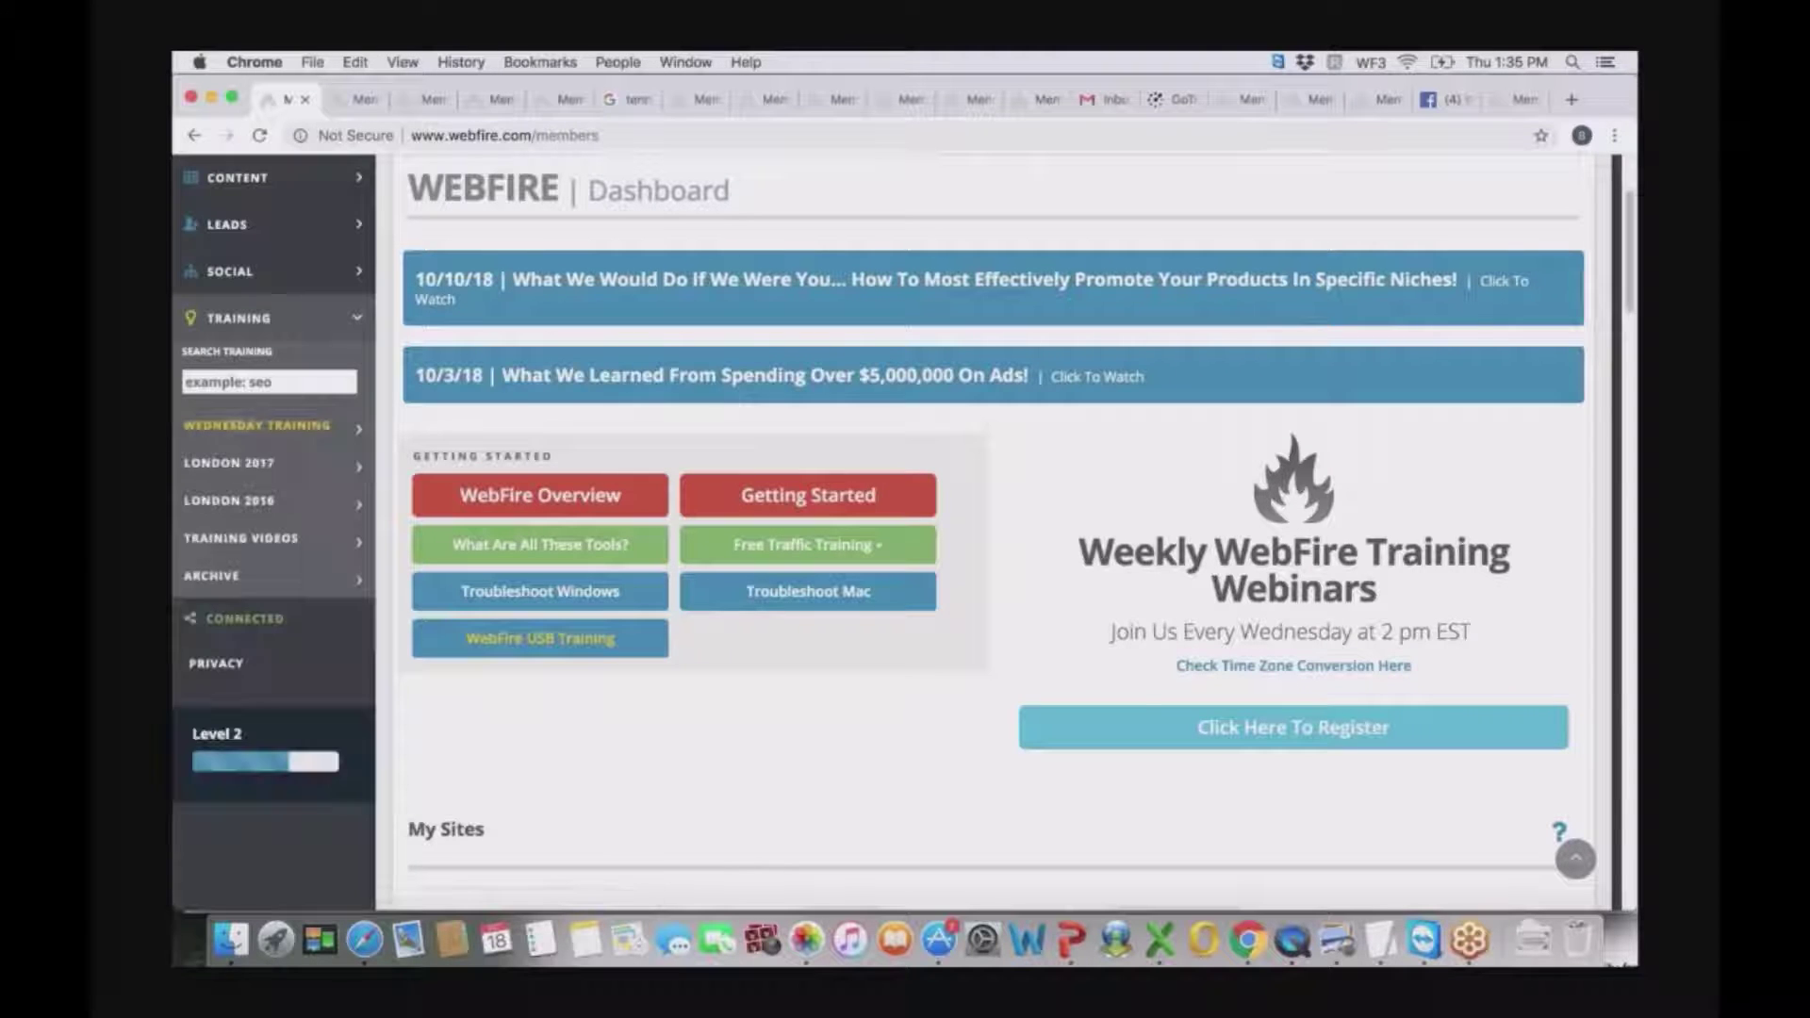
scroll(1633, 235, up, 3)
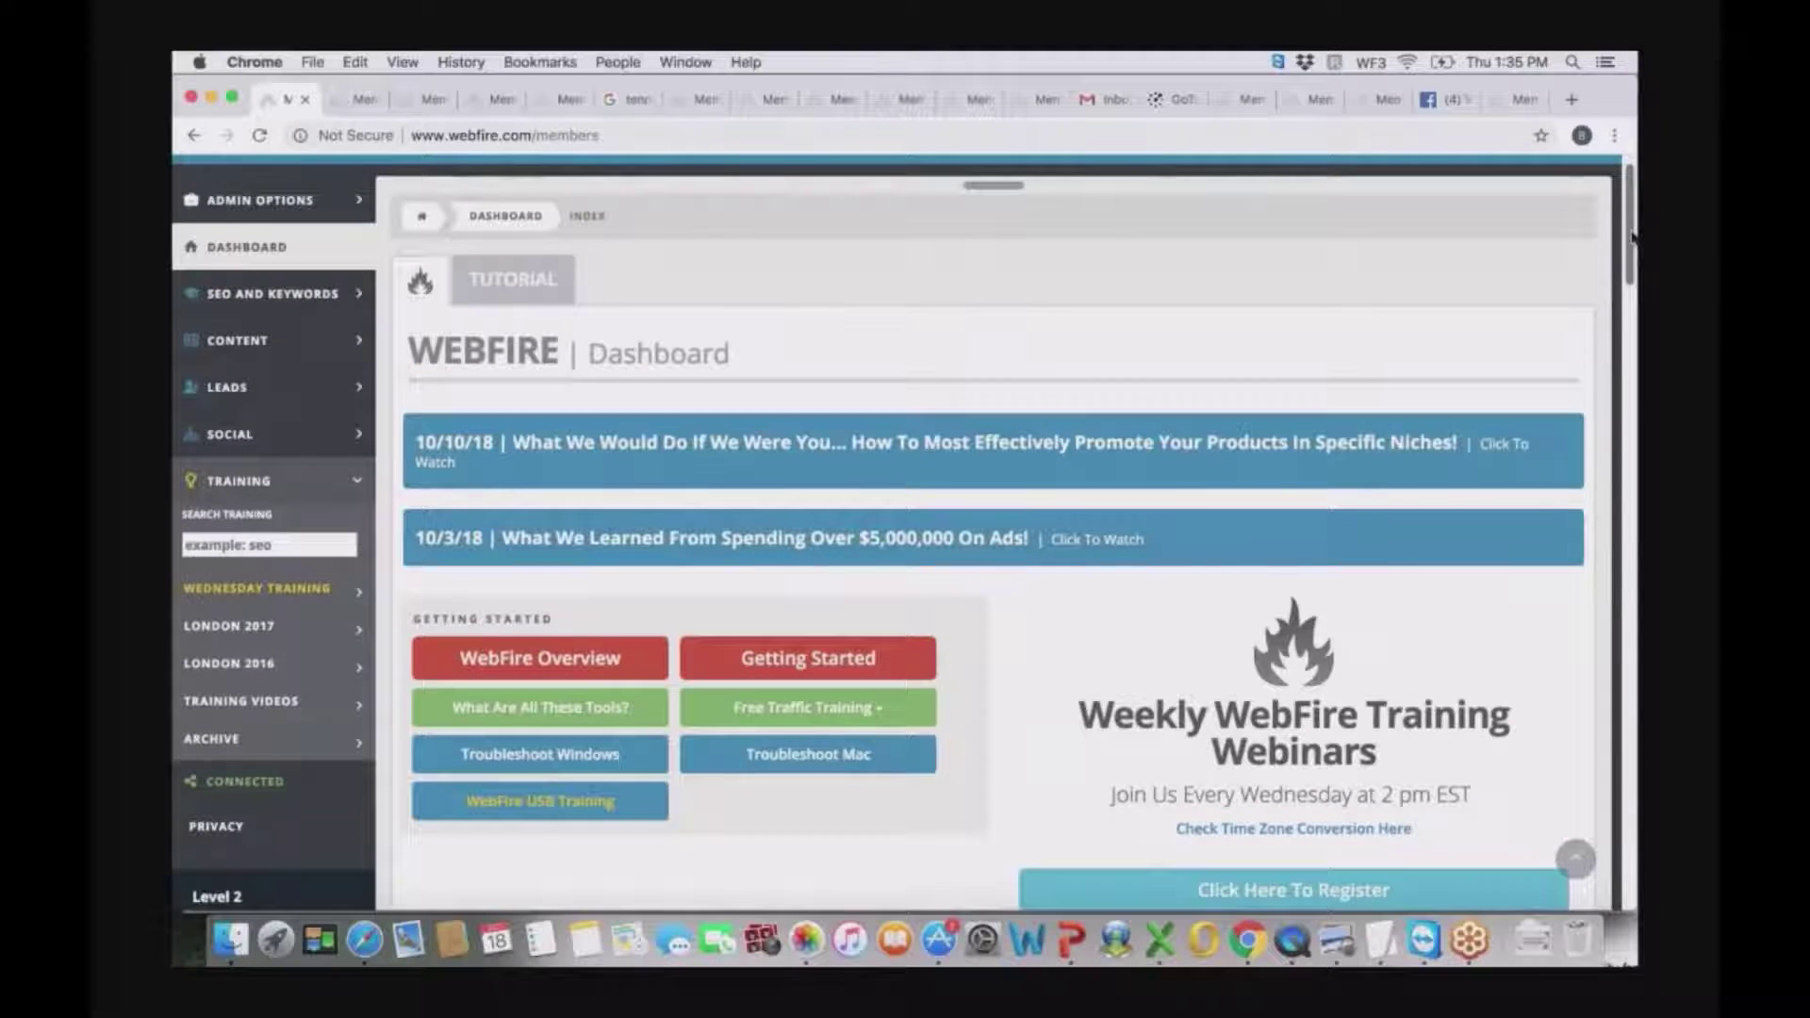
drag(1632, 237, 1623, 243)
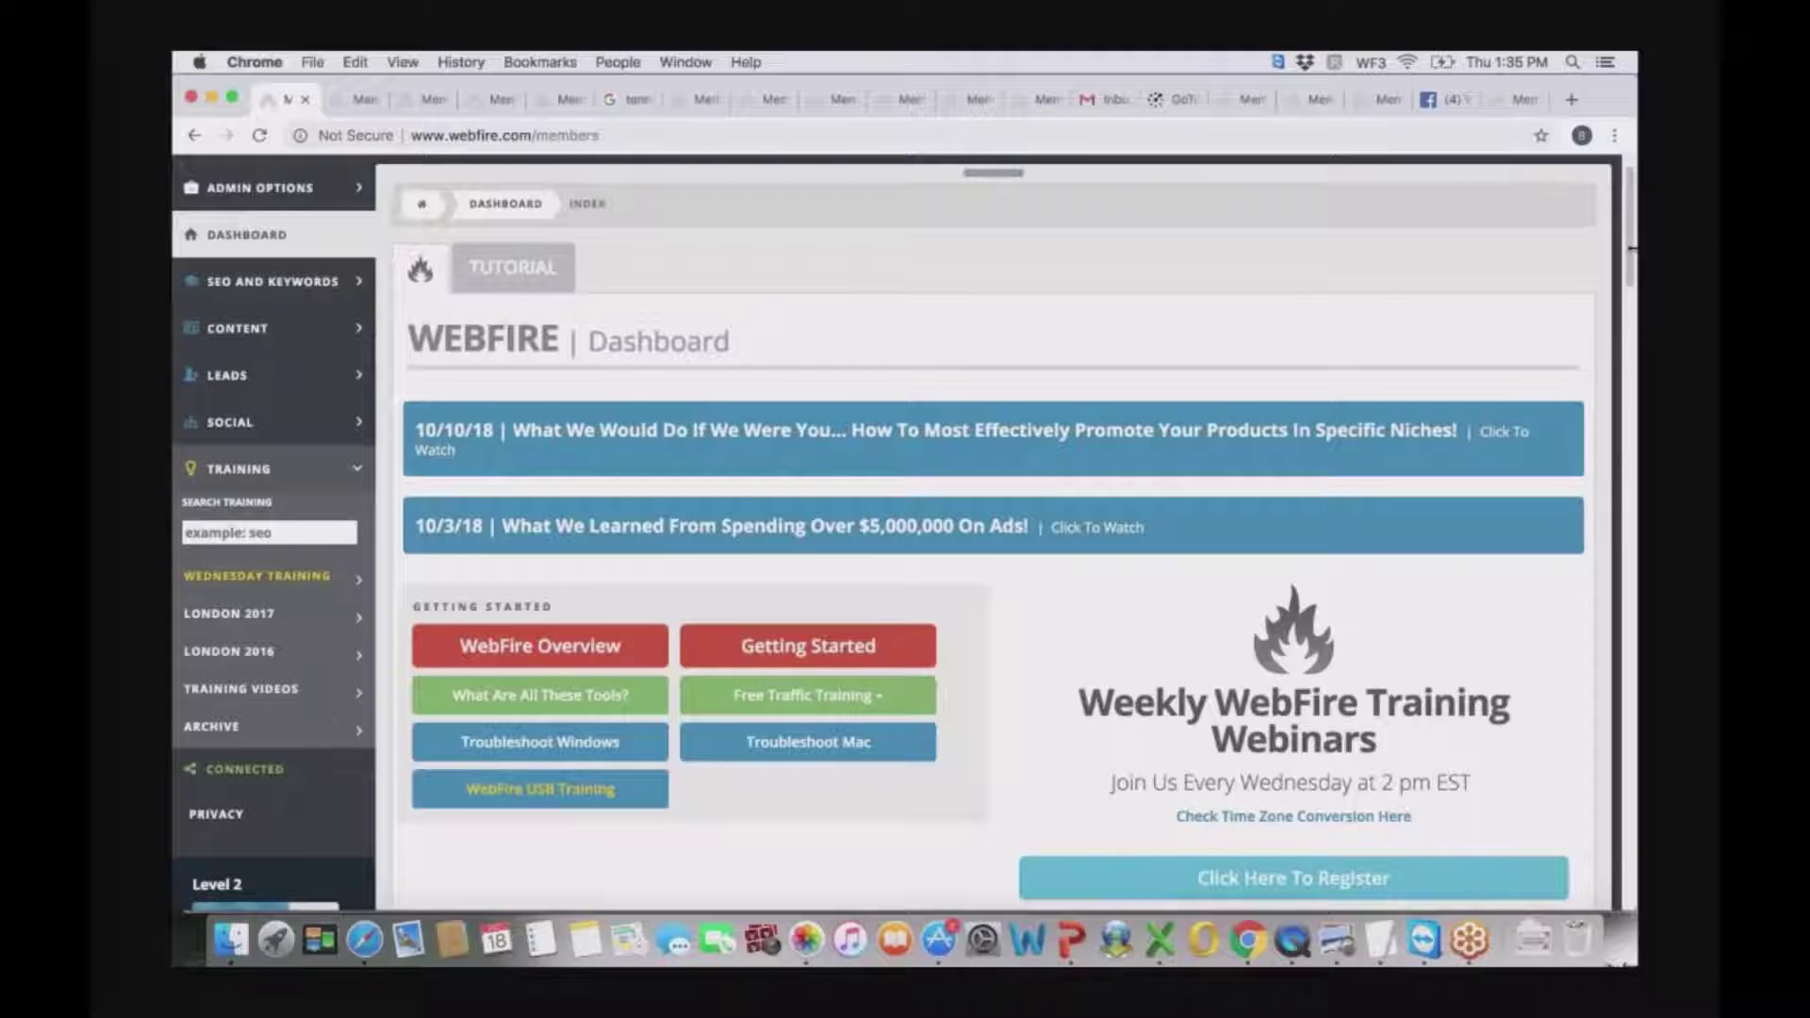
scroll(1631, 247, up, 1)
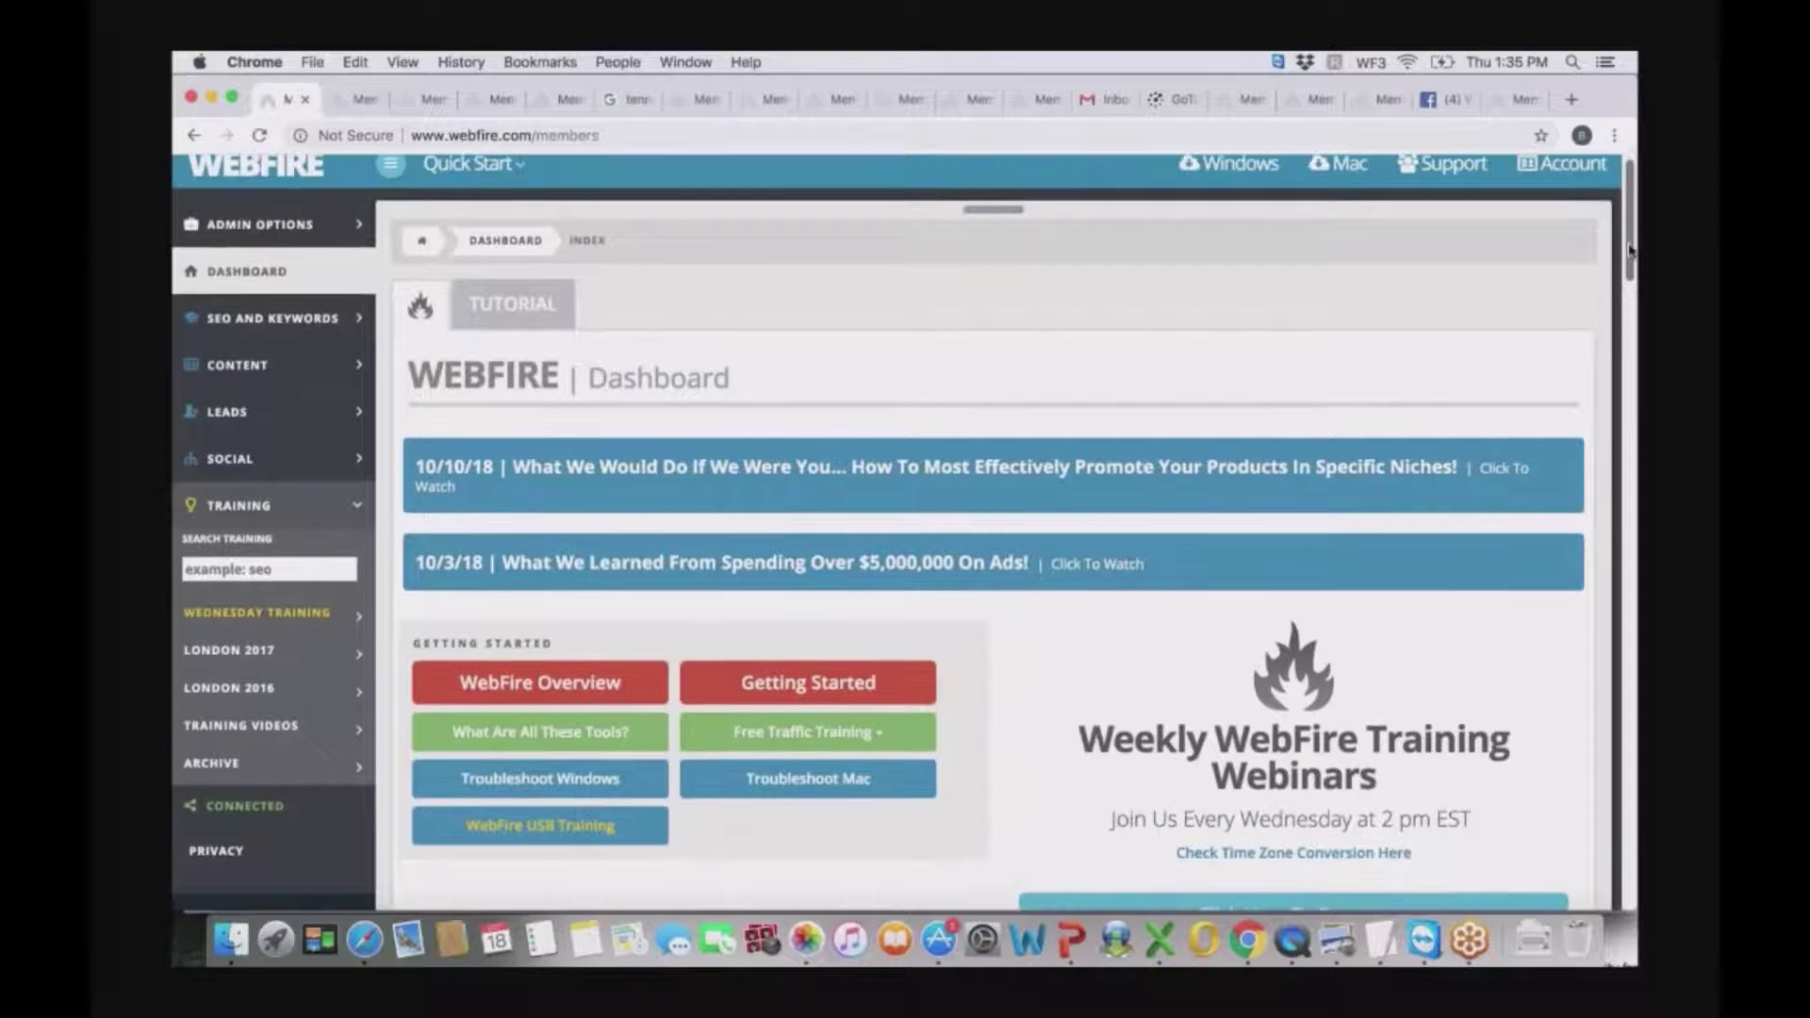
scroll(1630, 247, down, 1)
scroll(1632, 247, up, 1)
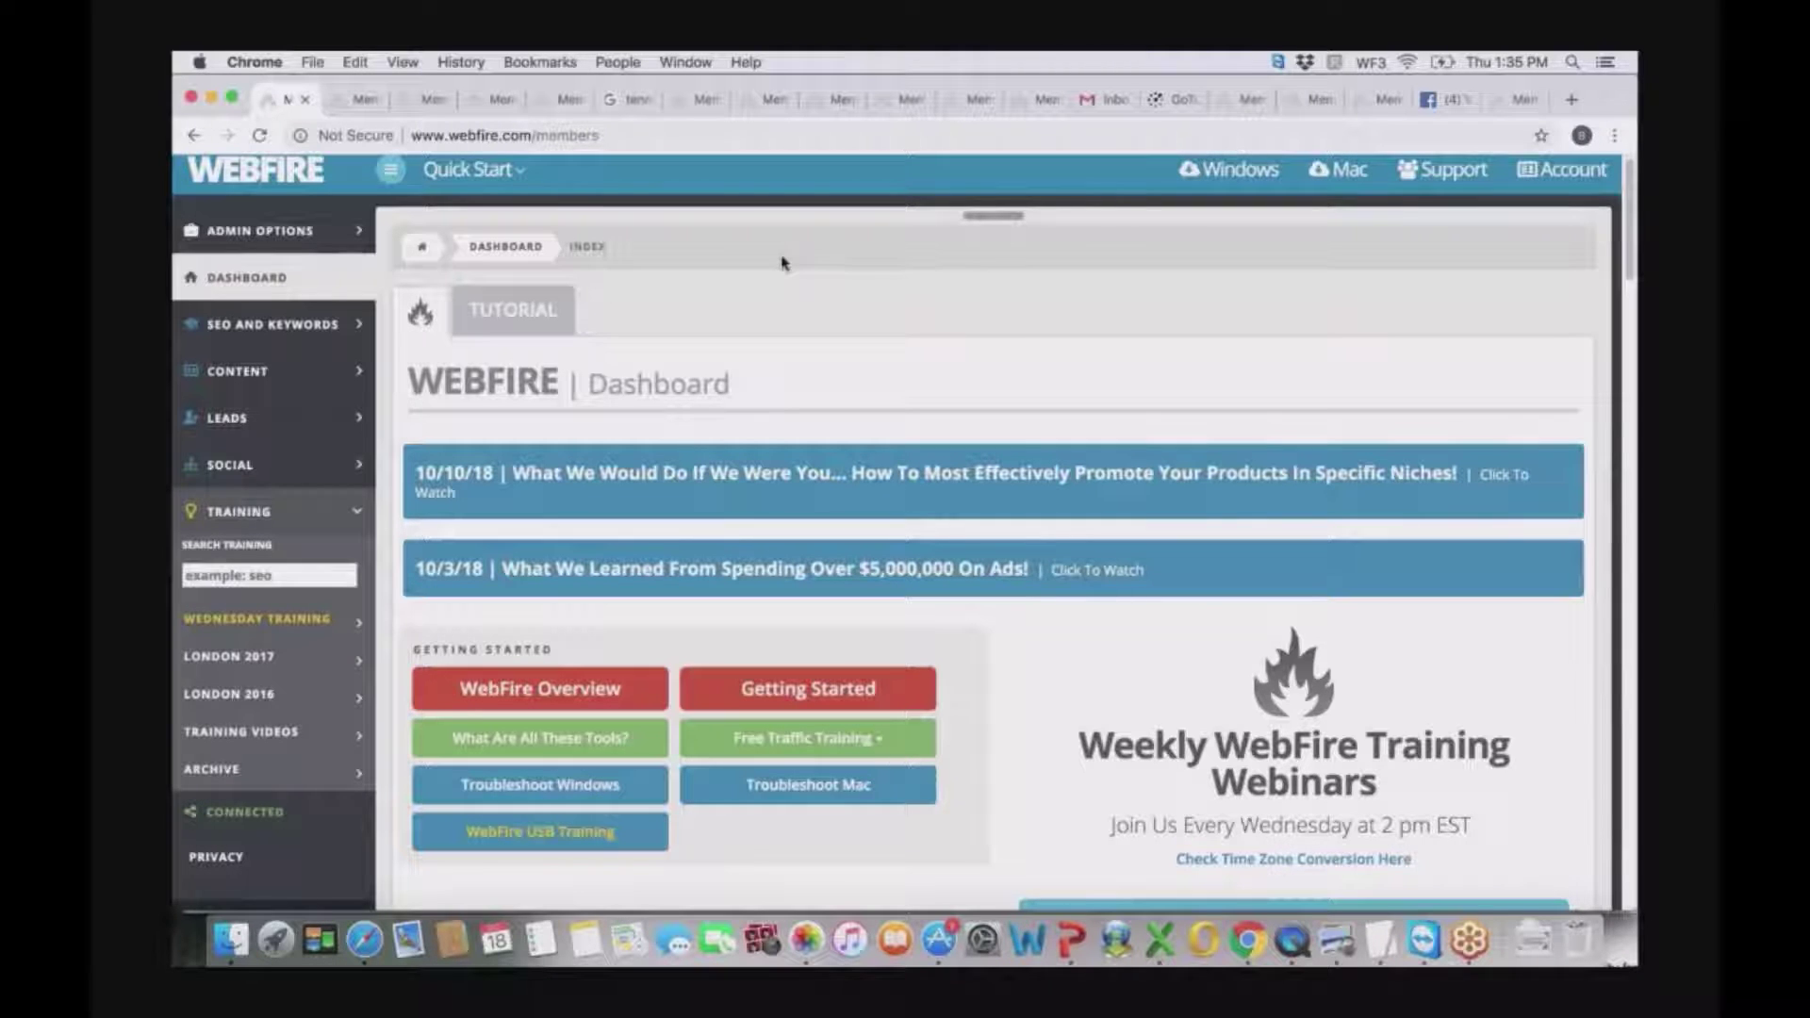
click(357, 514)
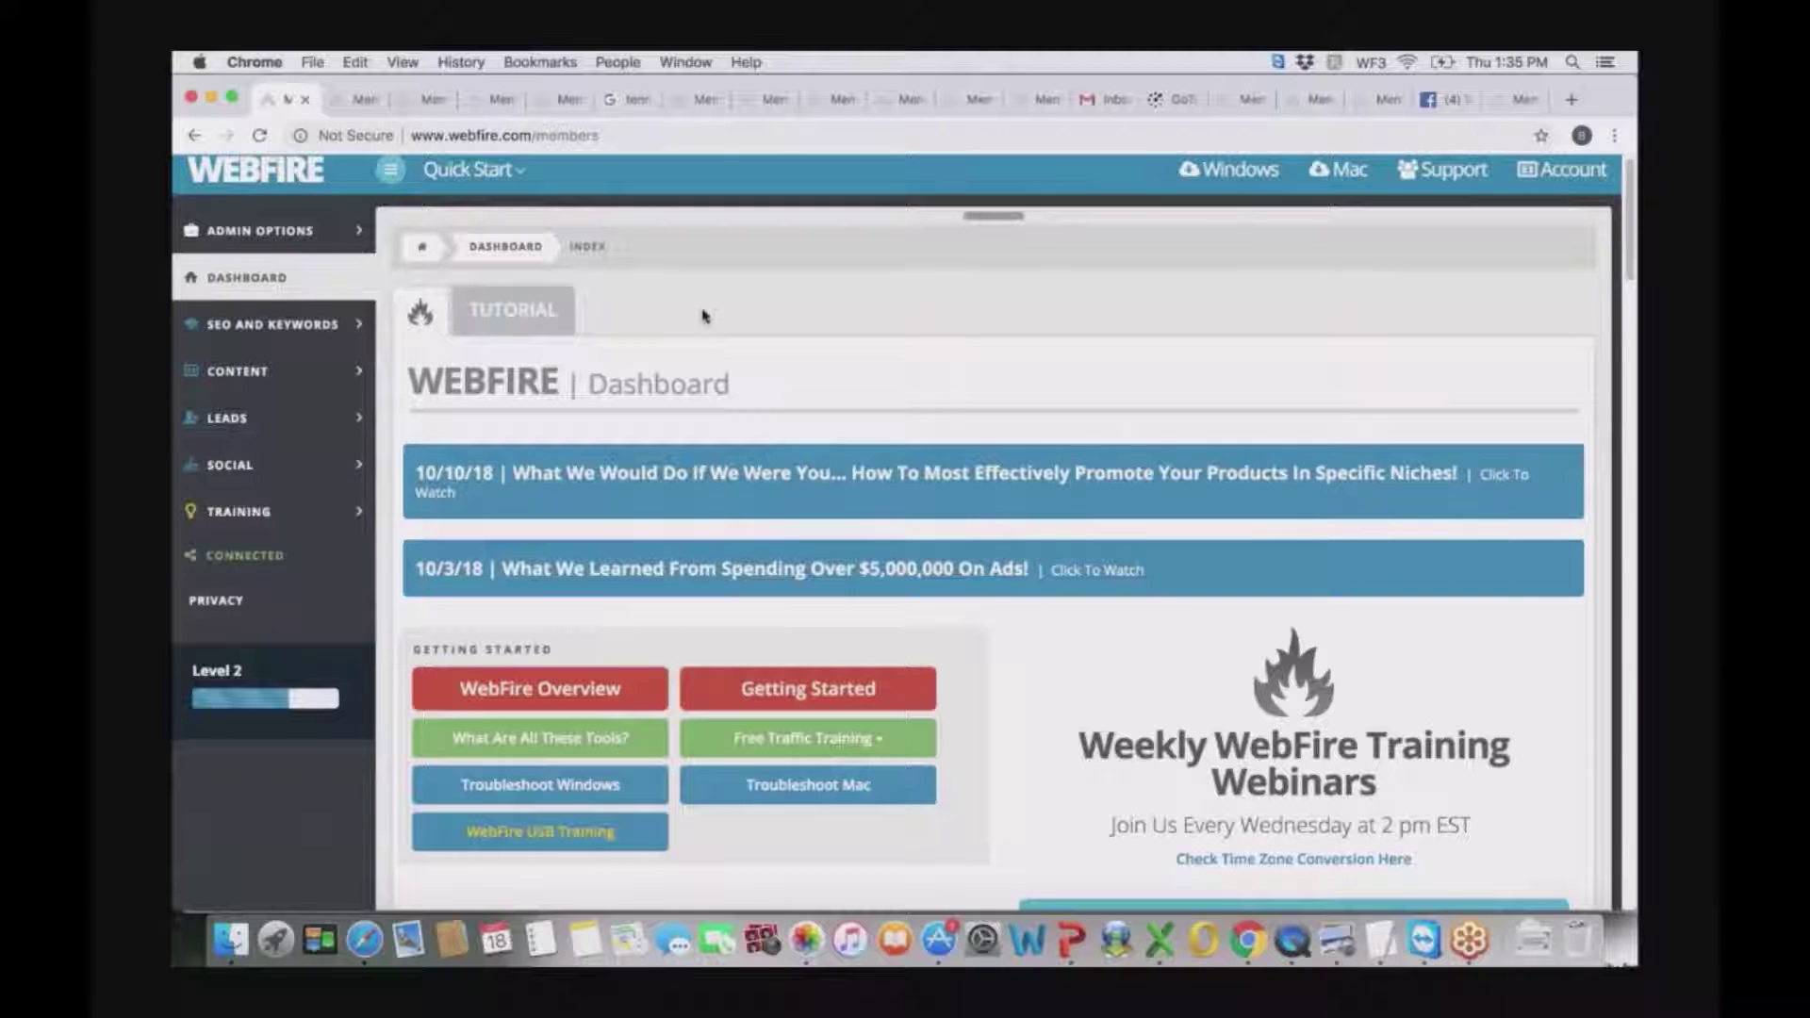
- Switch to the Keyword Tool results for "massage chair" and examine the search volume, competition and score columns
click(350, 109)
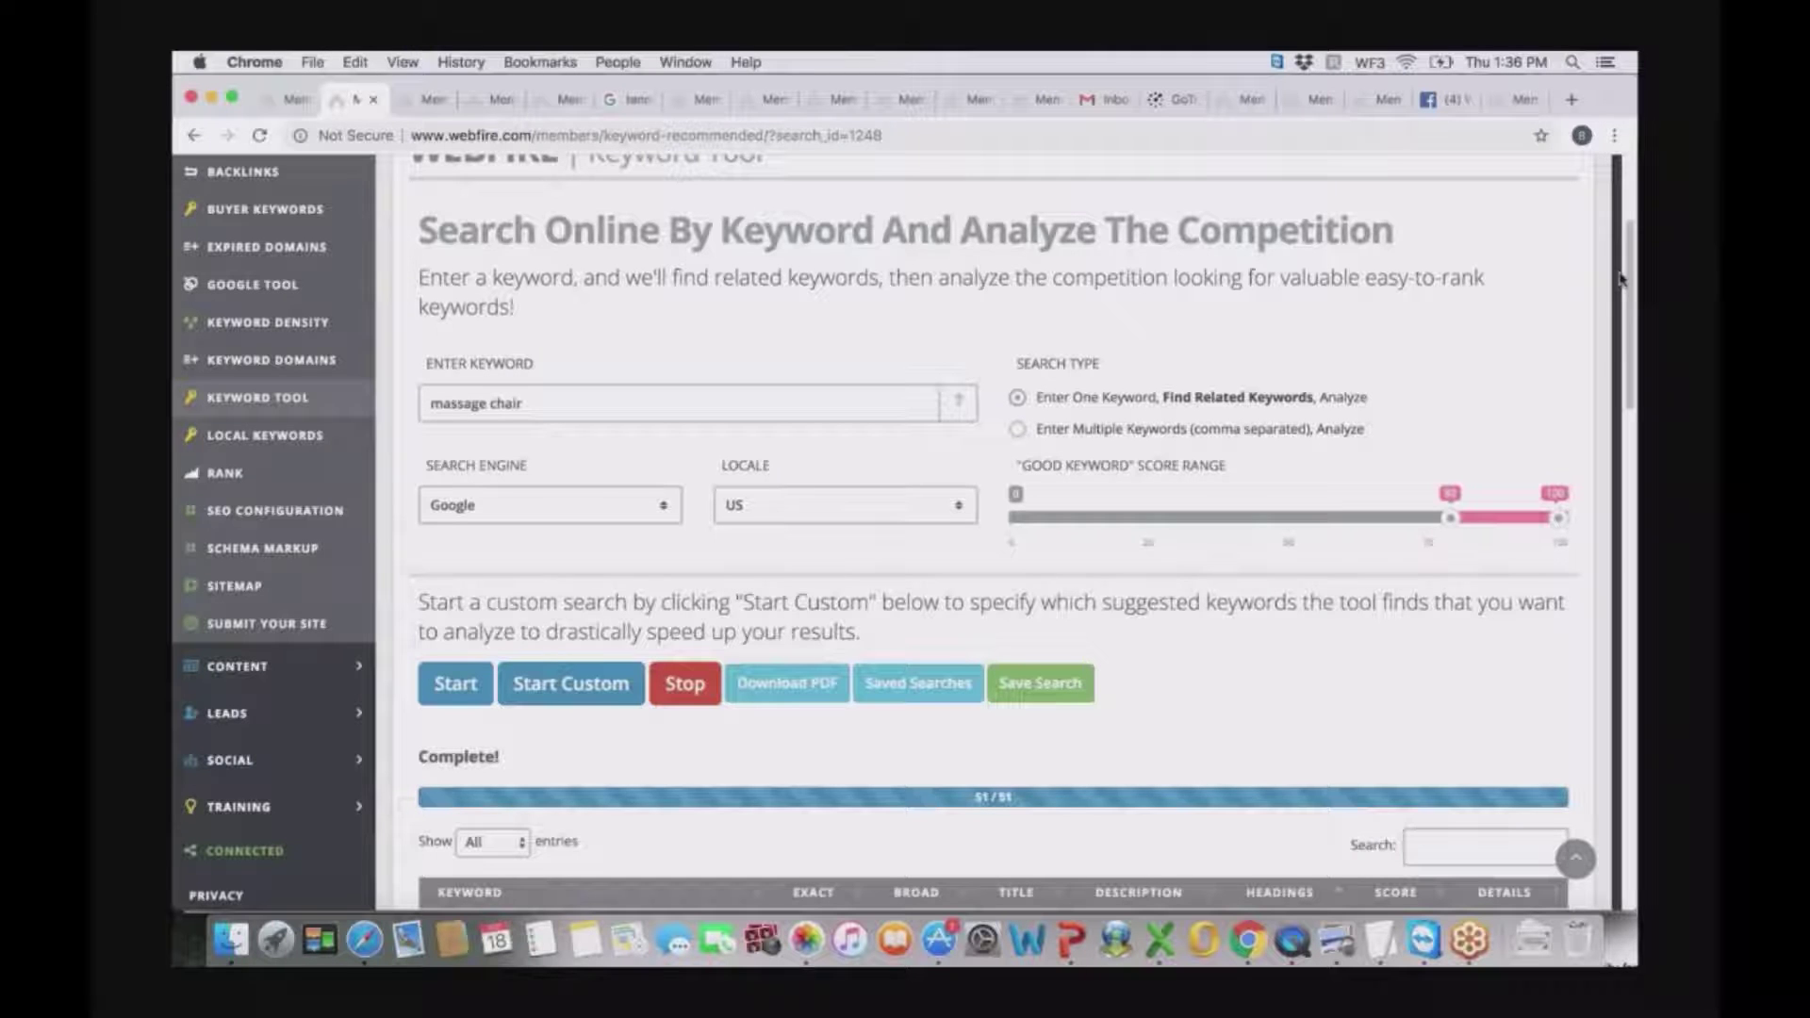
drag(1623, 281, 1610, 455)
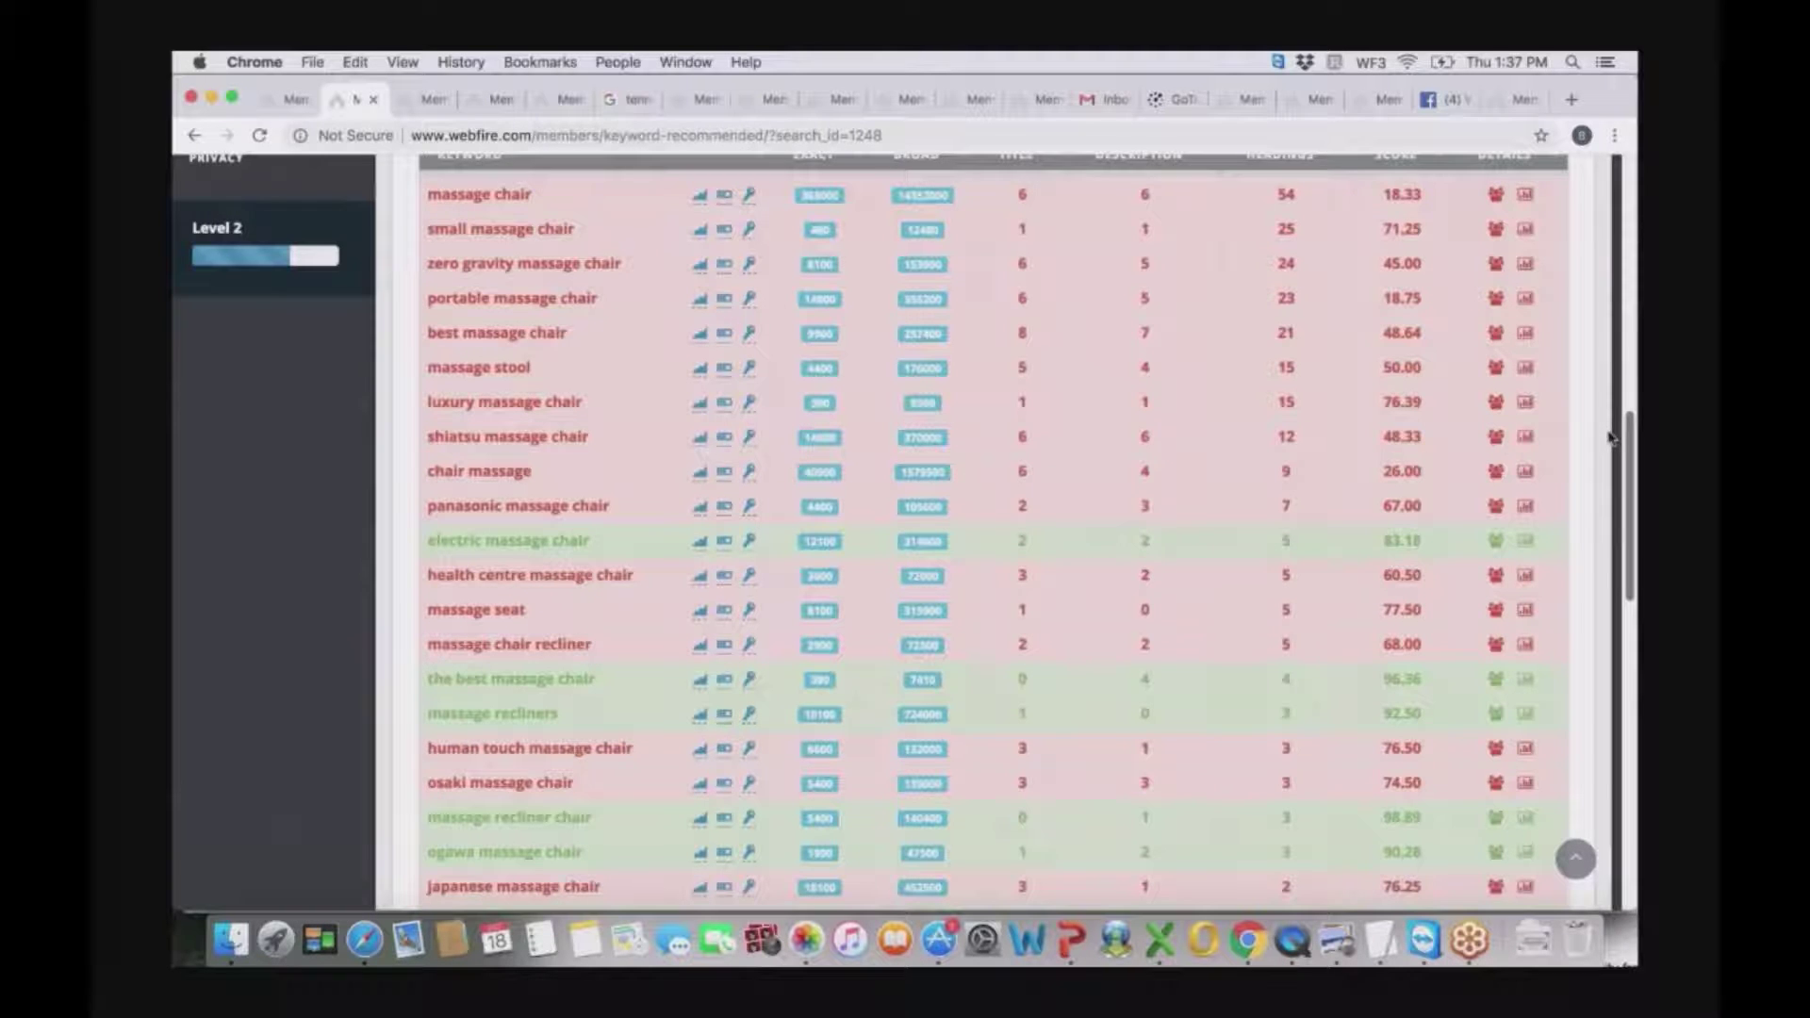
mouse_move(1609, 436)
mouse_down()
mouse_move(1612, 389)
mouse_move(1613, 413)
mouse_up()
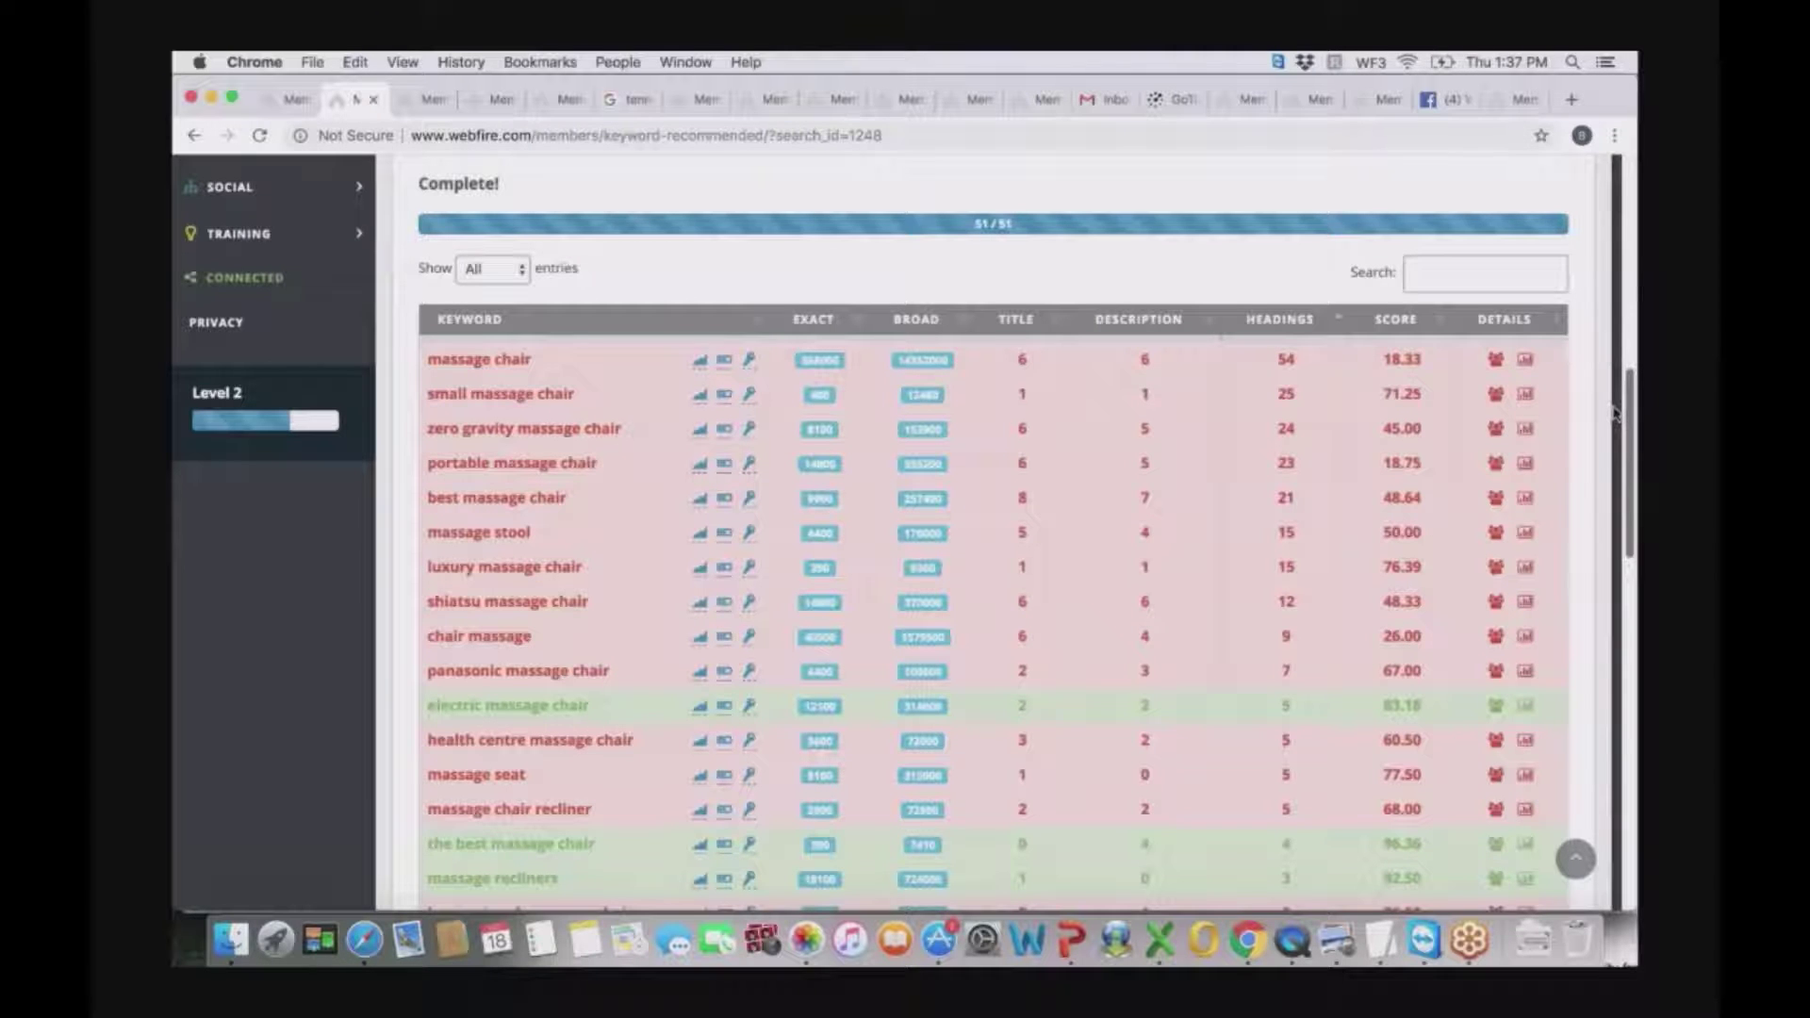
scroll(1614, 412, down, 1)
scroll(1613, 414, down, 2)
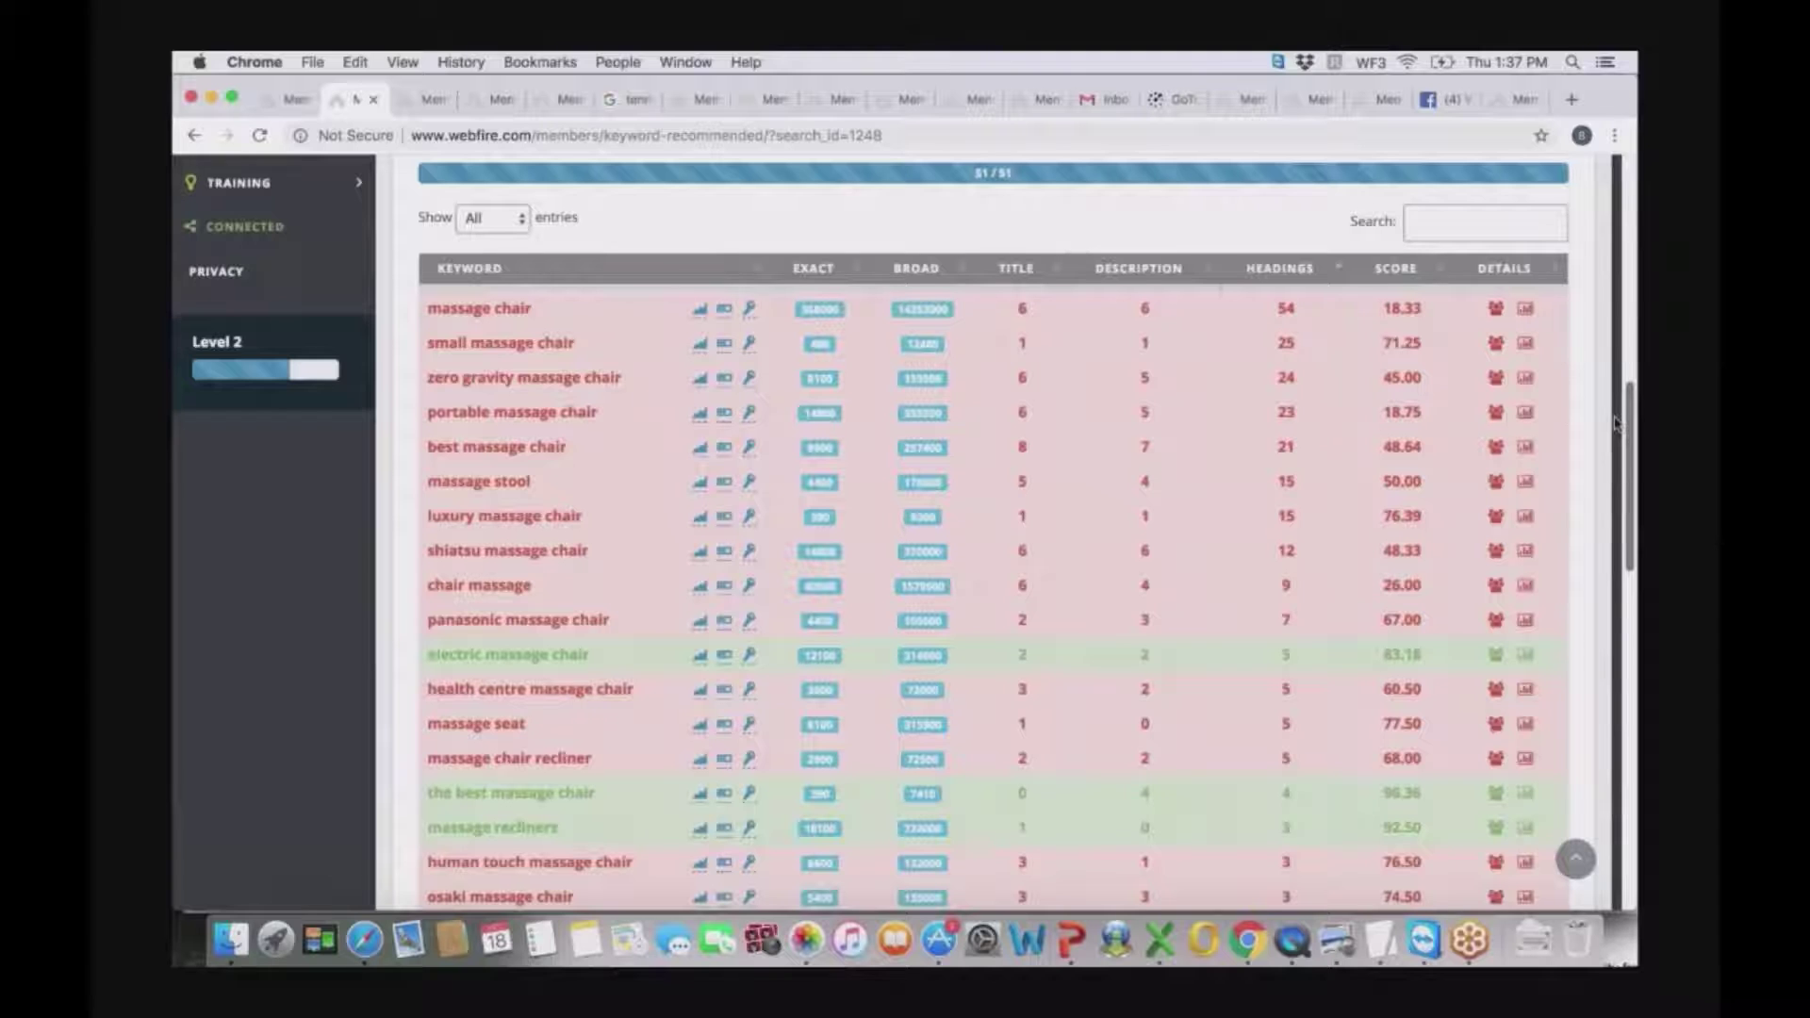
scroll(1614, 421, up, 1)
scroll(1615, 434, down, 3)
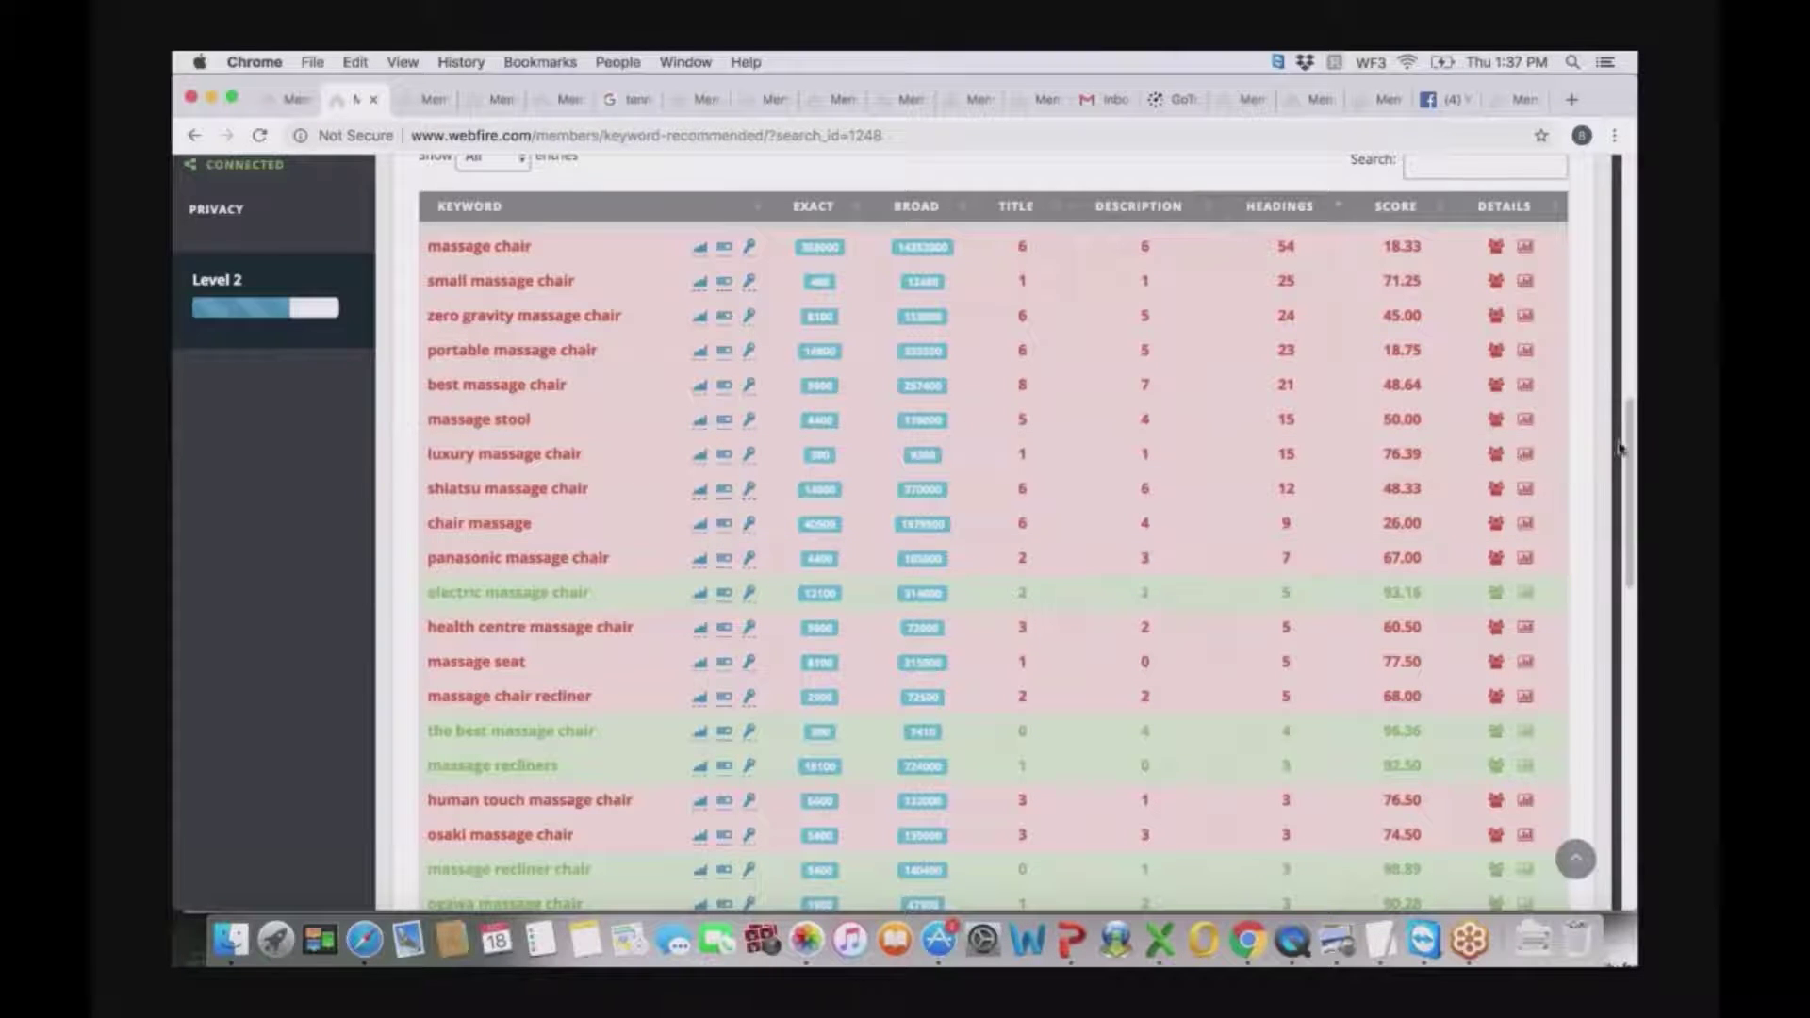
mouse_move(1629, 439)
mouse_down()
mouse_move(1624, 465)
mouse_move(1623, 433)
mouse_up()
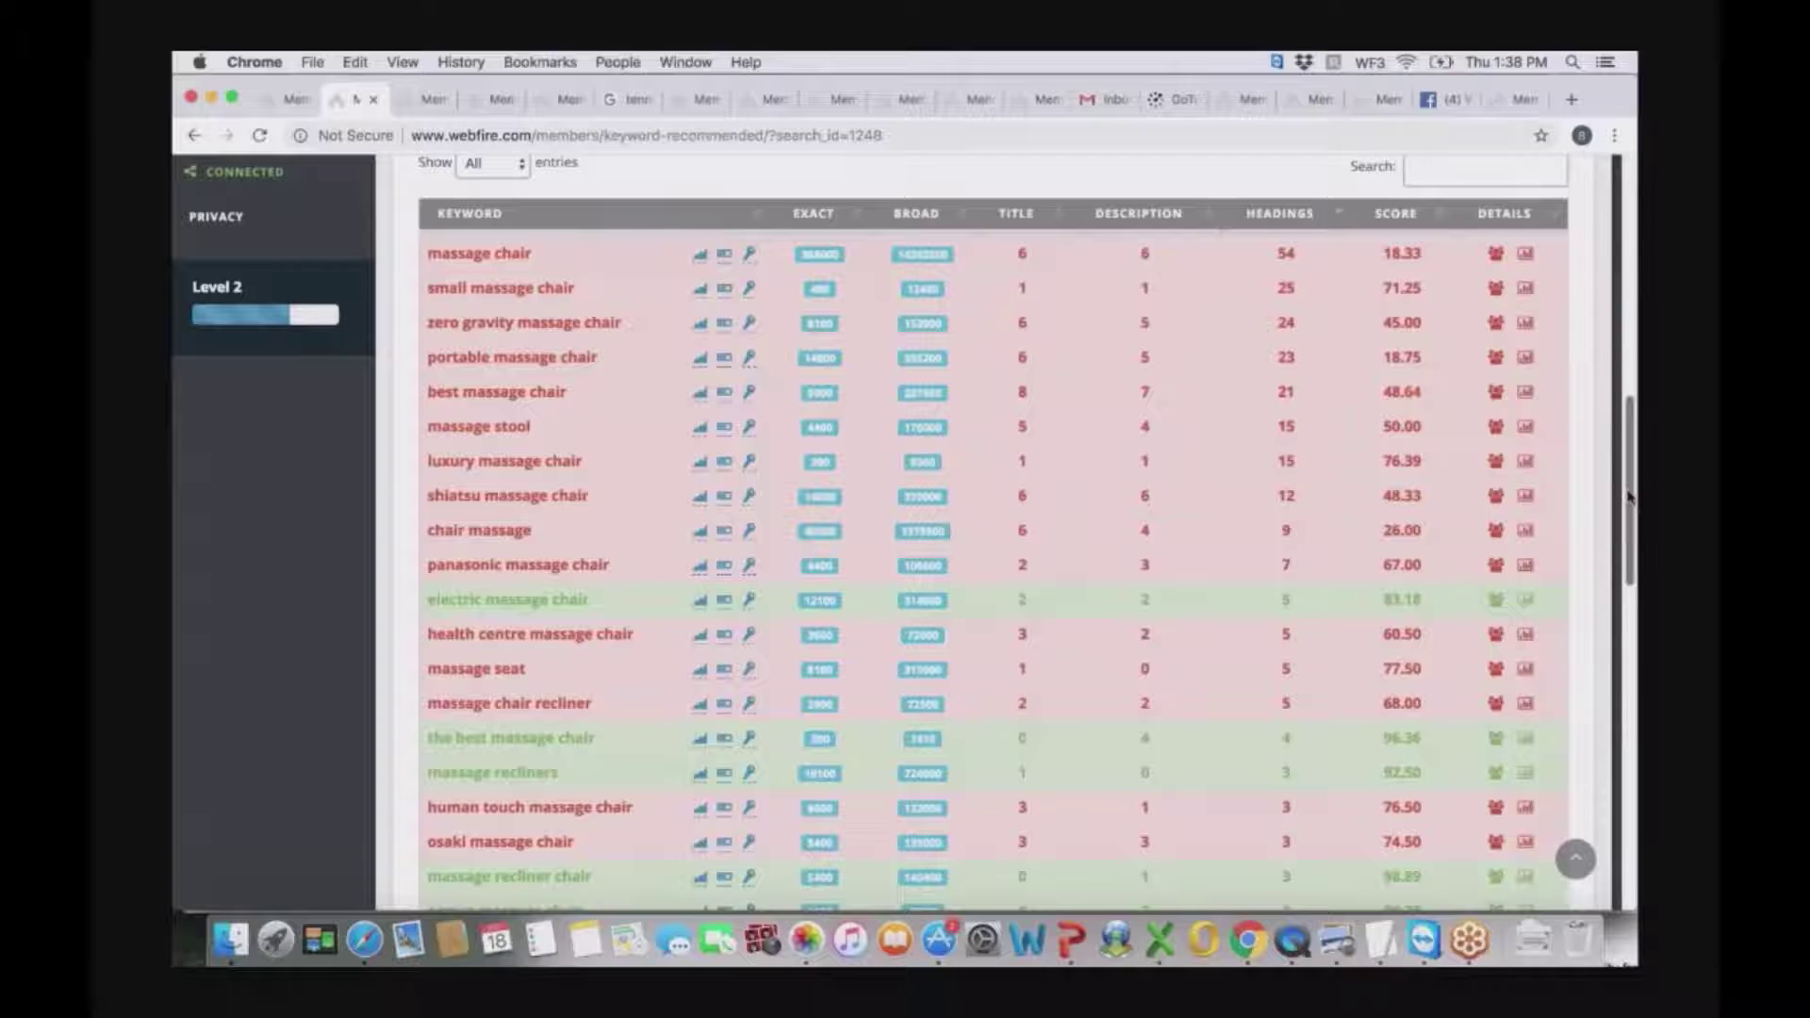
- Examine the green-highlighted keywords further down the massage chair results and compare them with the first entries
drag(1628, 496, 1632, 547)
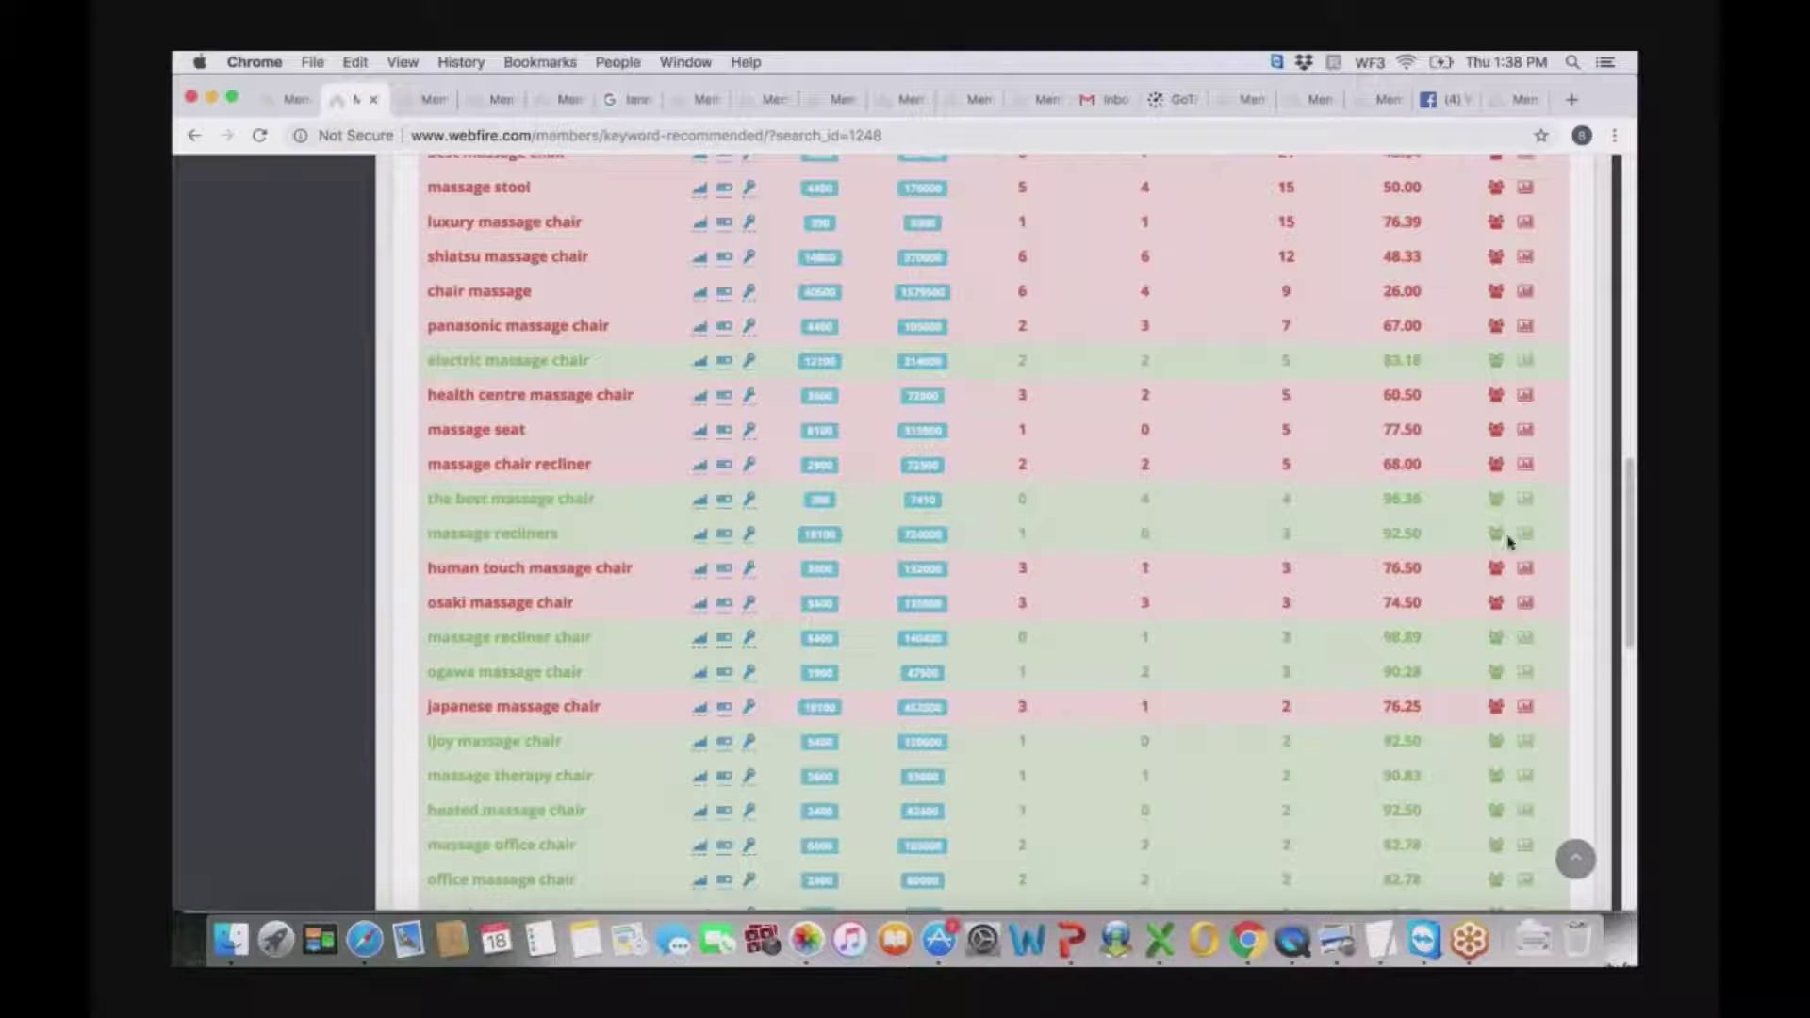
mouse_move(1635, 506)
mouse_down()
mouse_move(1632, 412)
mouse_move(1634, 629)
mouse_up()
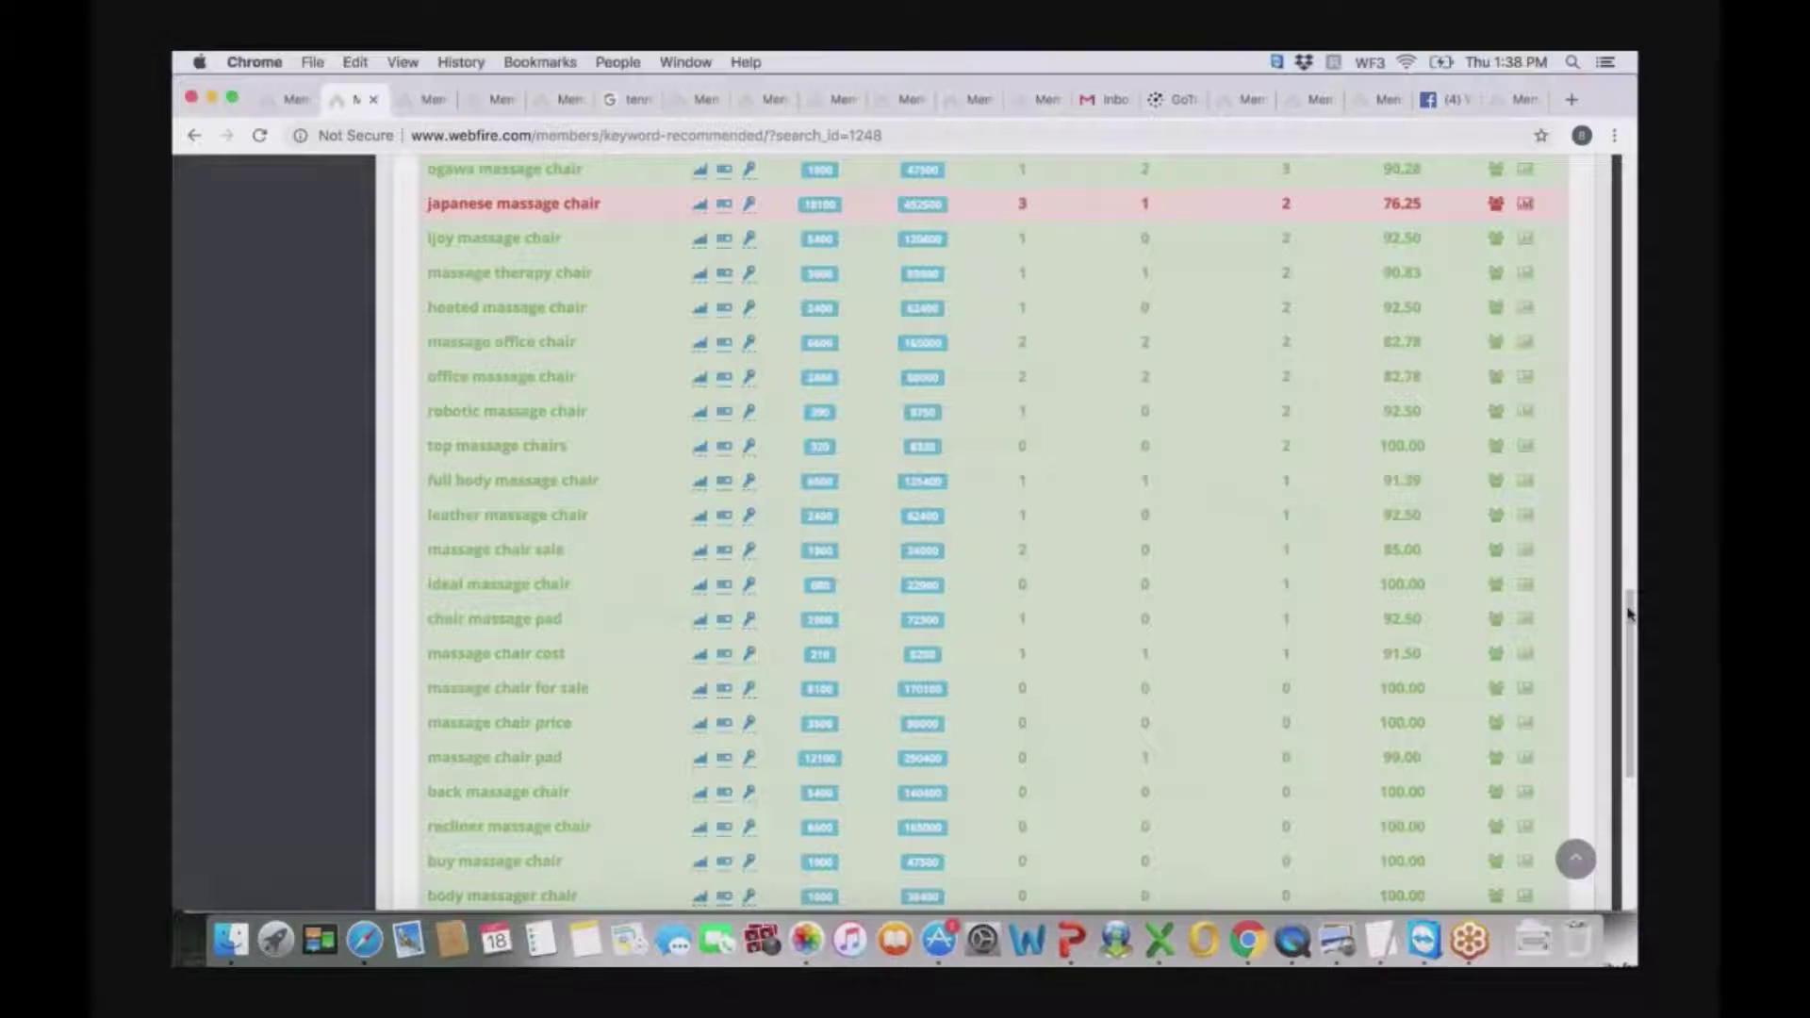
drag(1628, 614, 1602, 444)
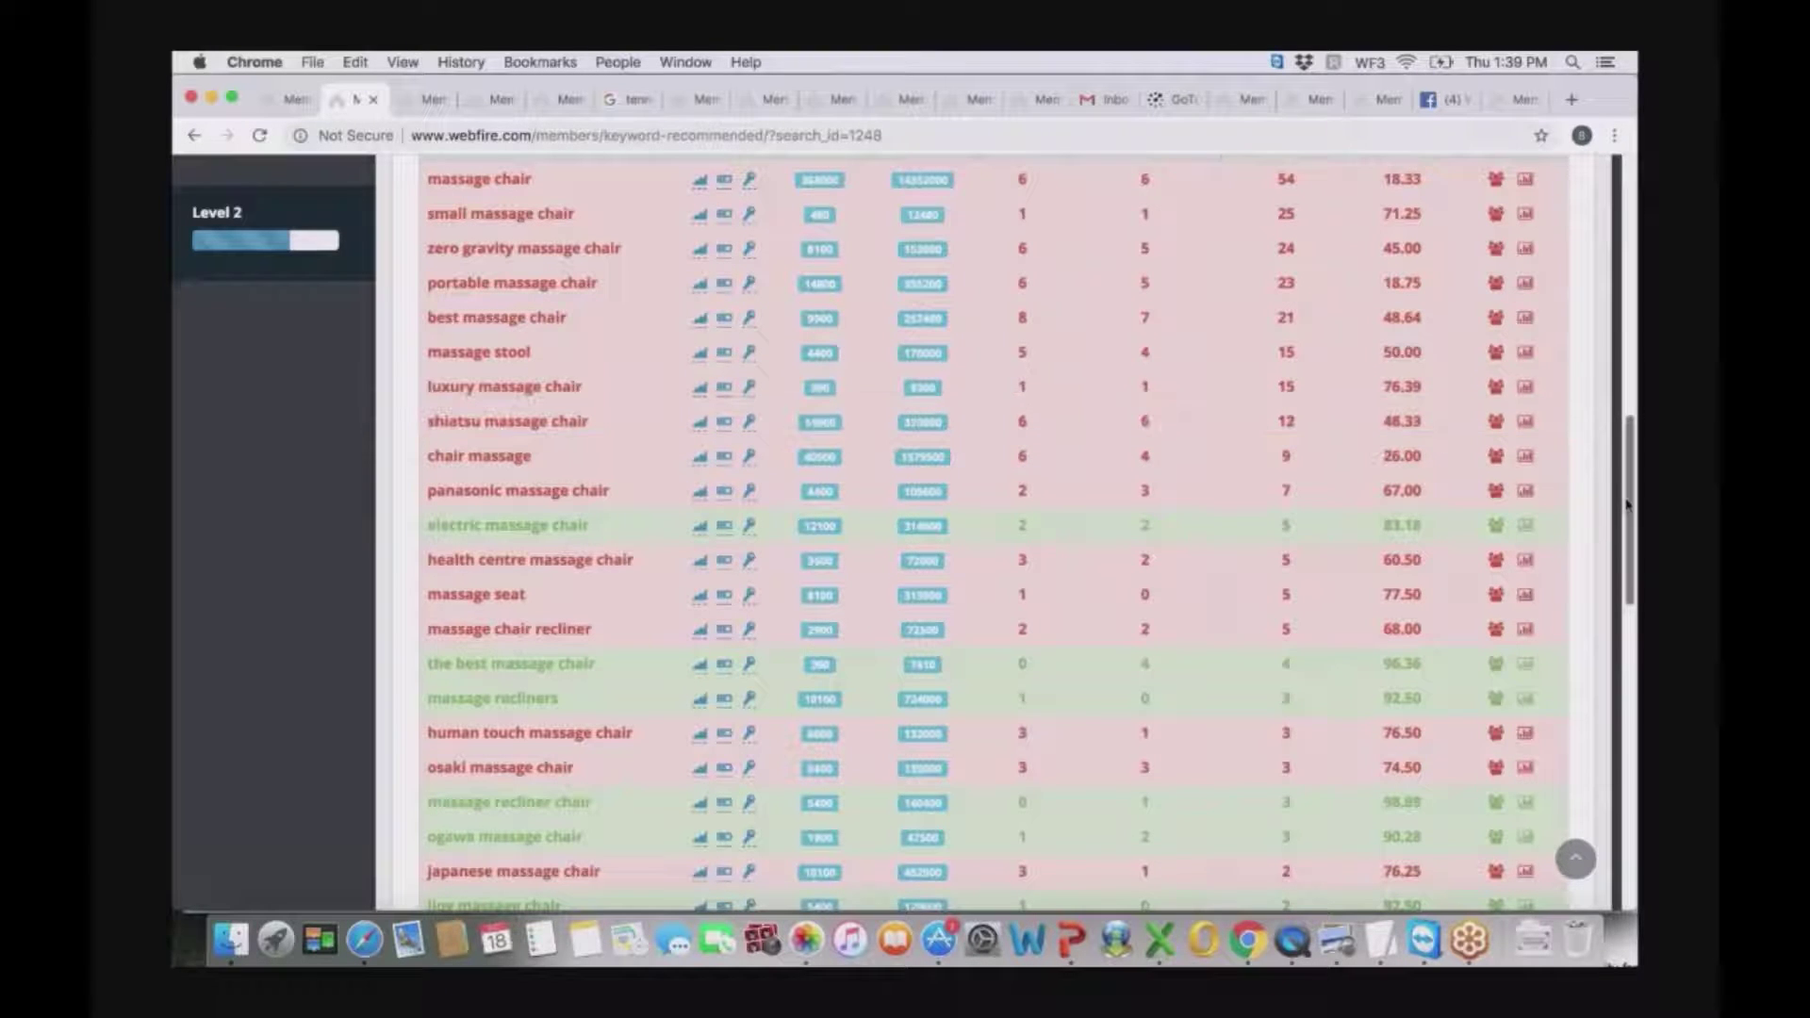
drag(1624, 500, 1625, 492)
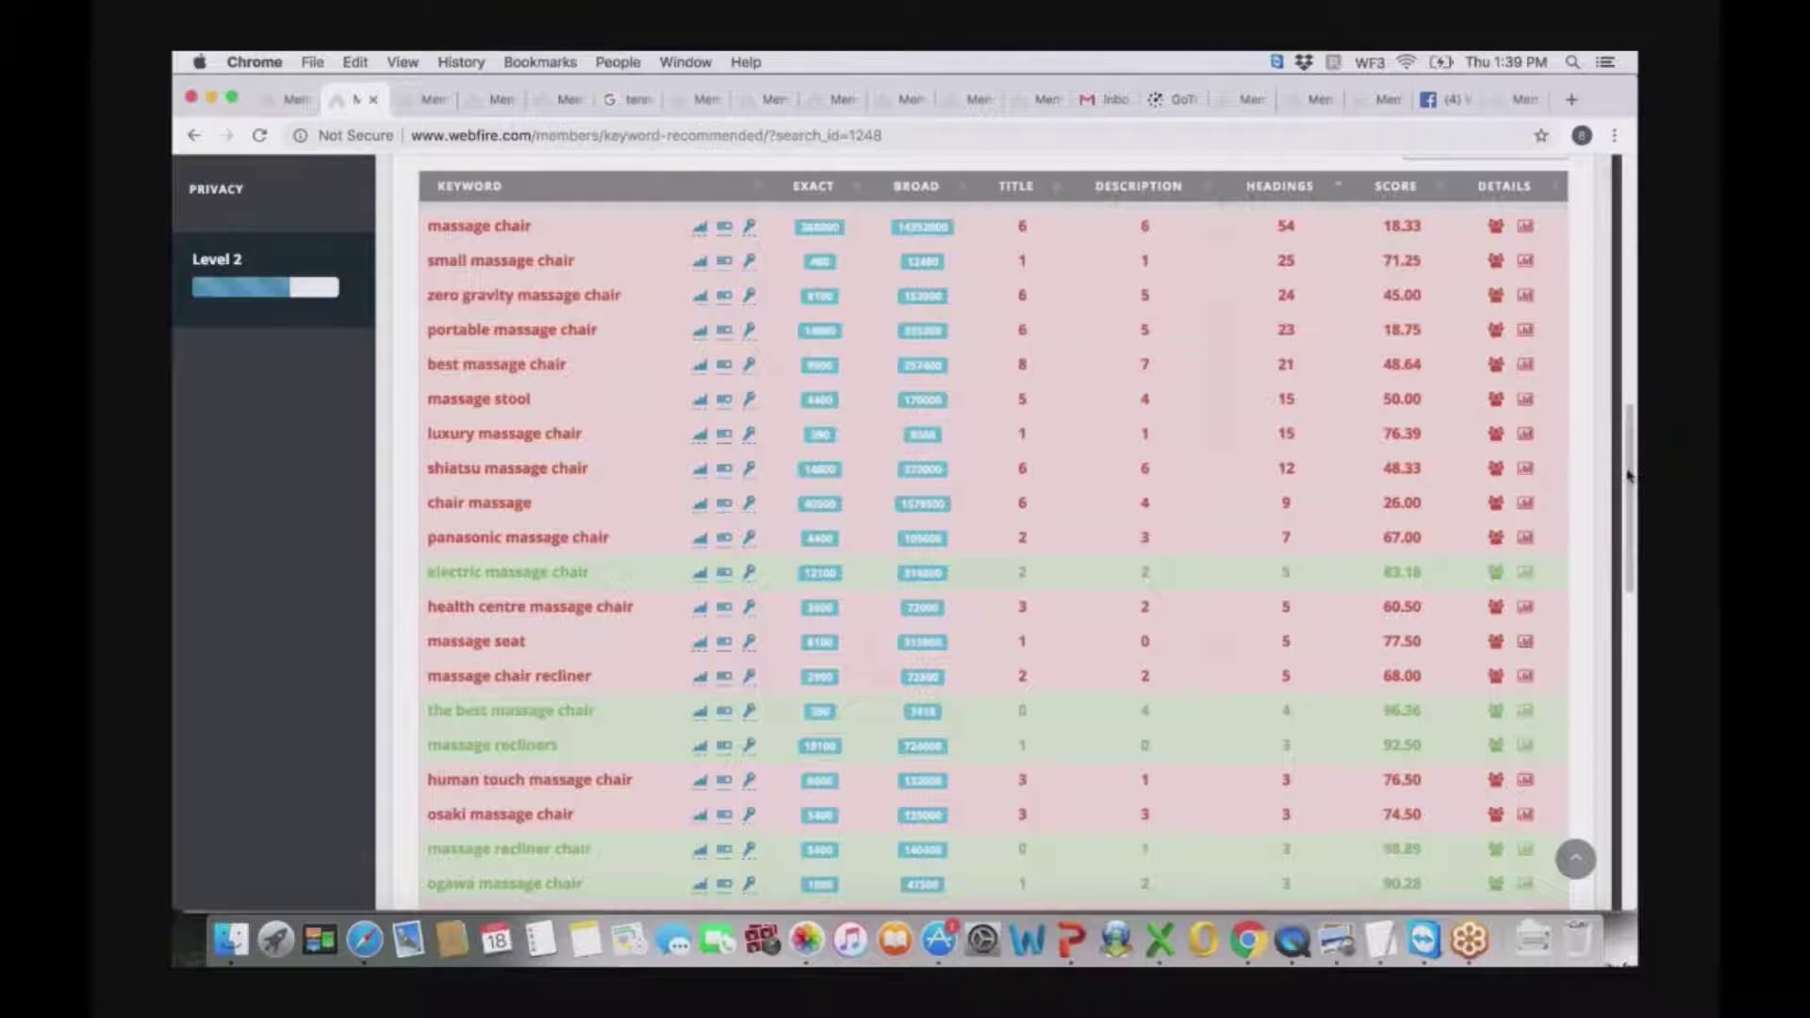
- Review the search settings above the massage chair results and switch to the Keyword Domain Finder page
drag(1629, 476, 1634, 398)
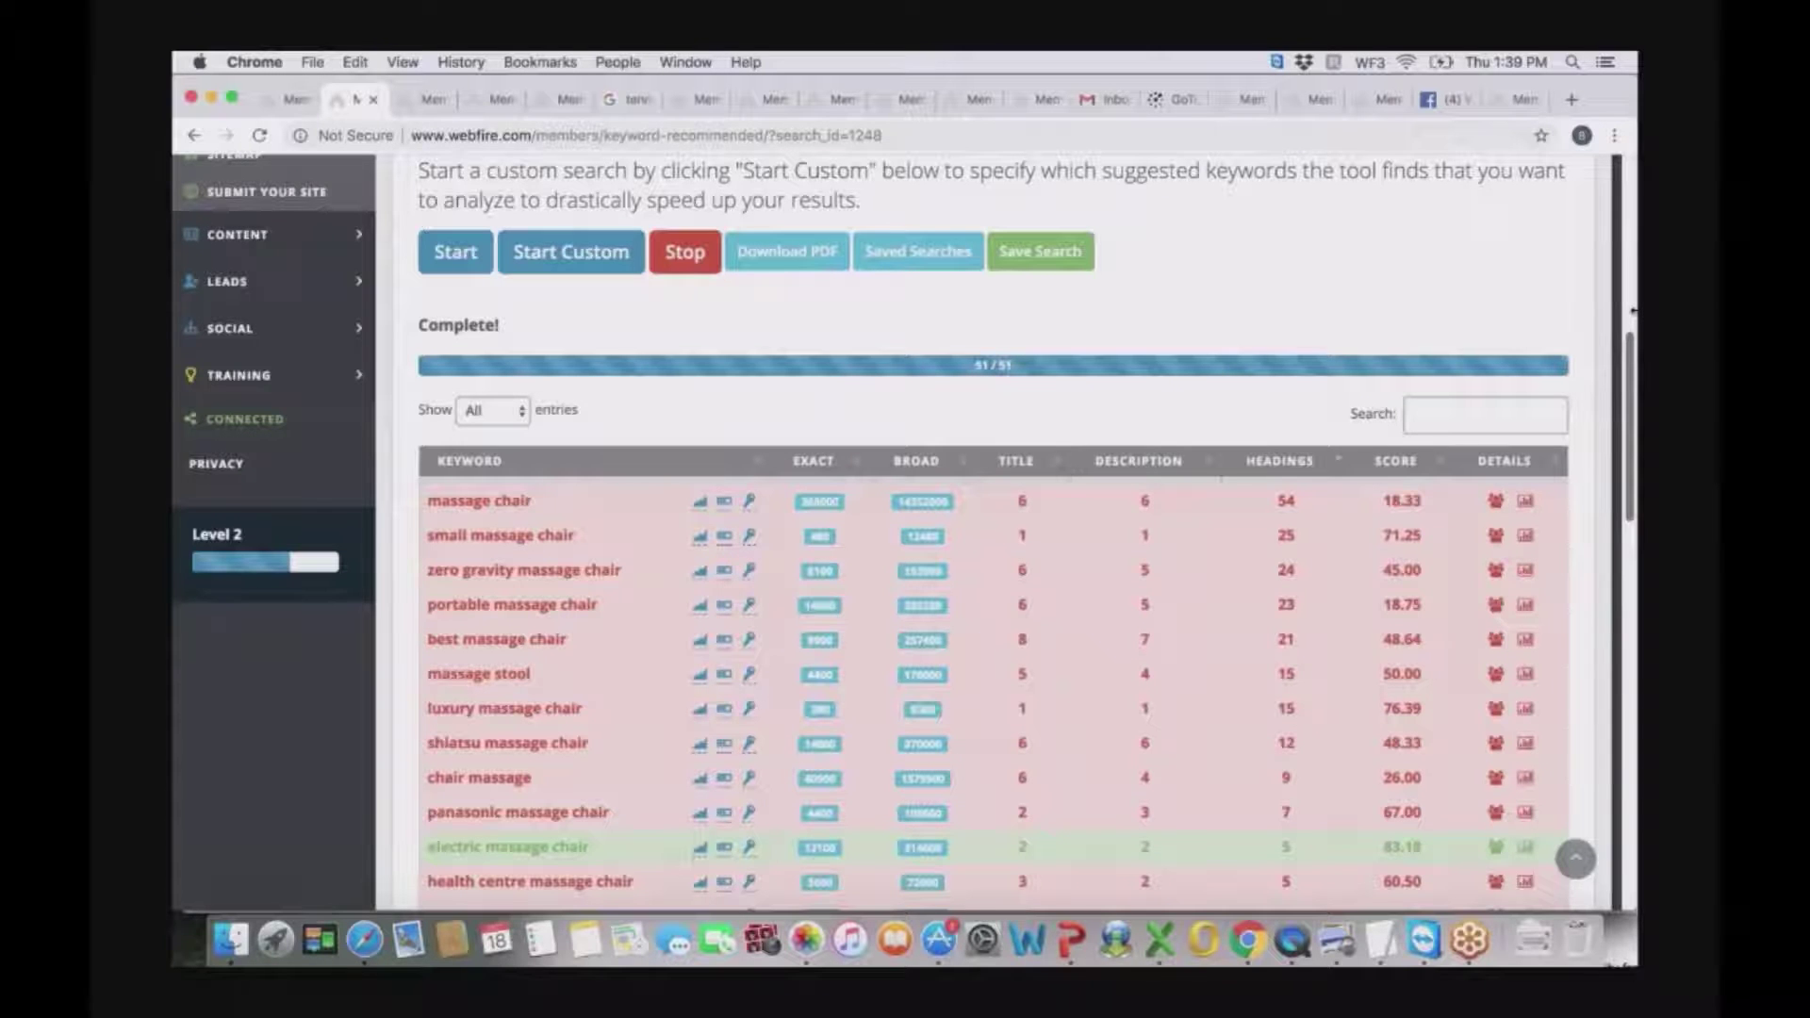
scroll(1629, 340, up, 2)
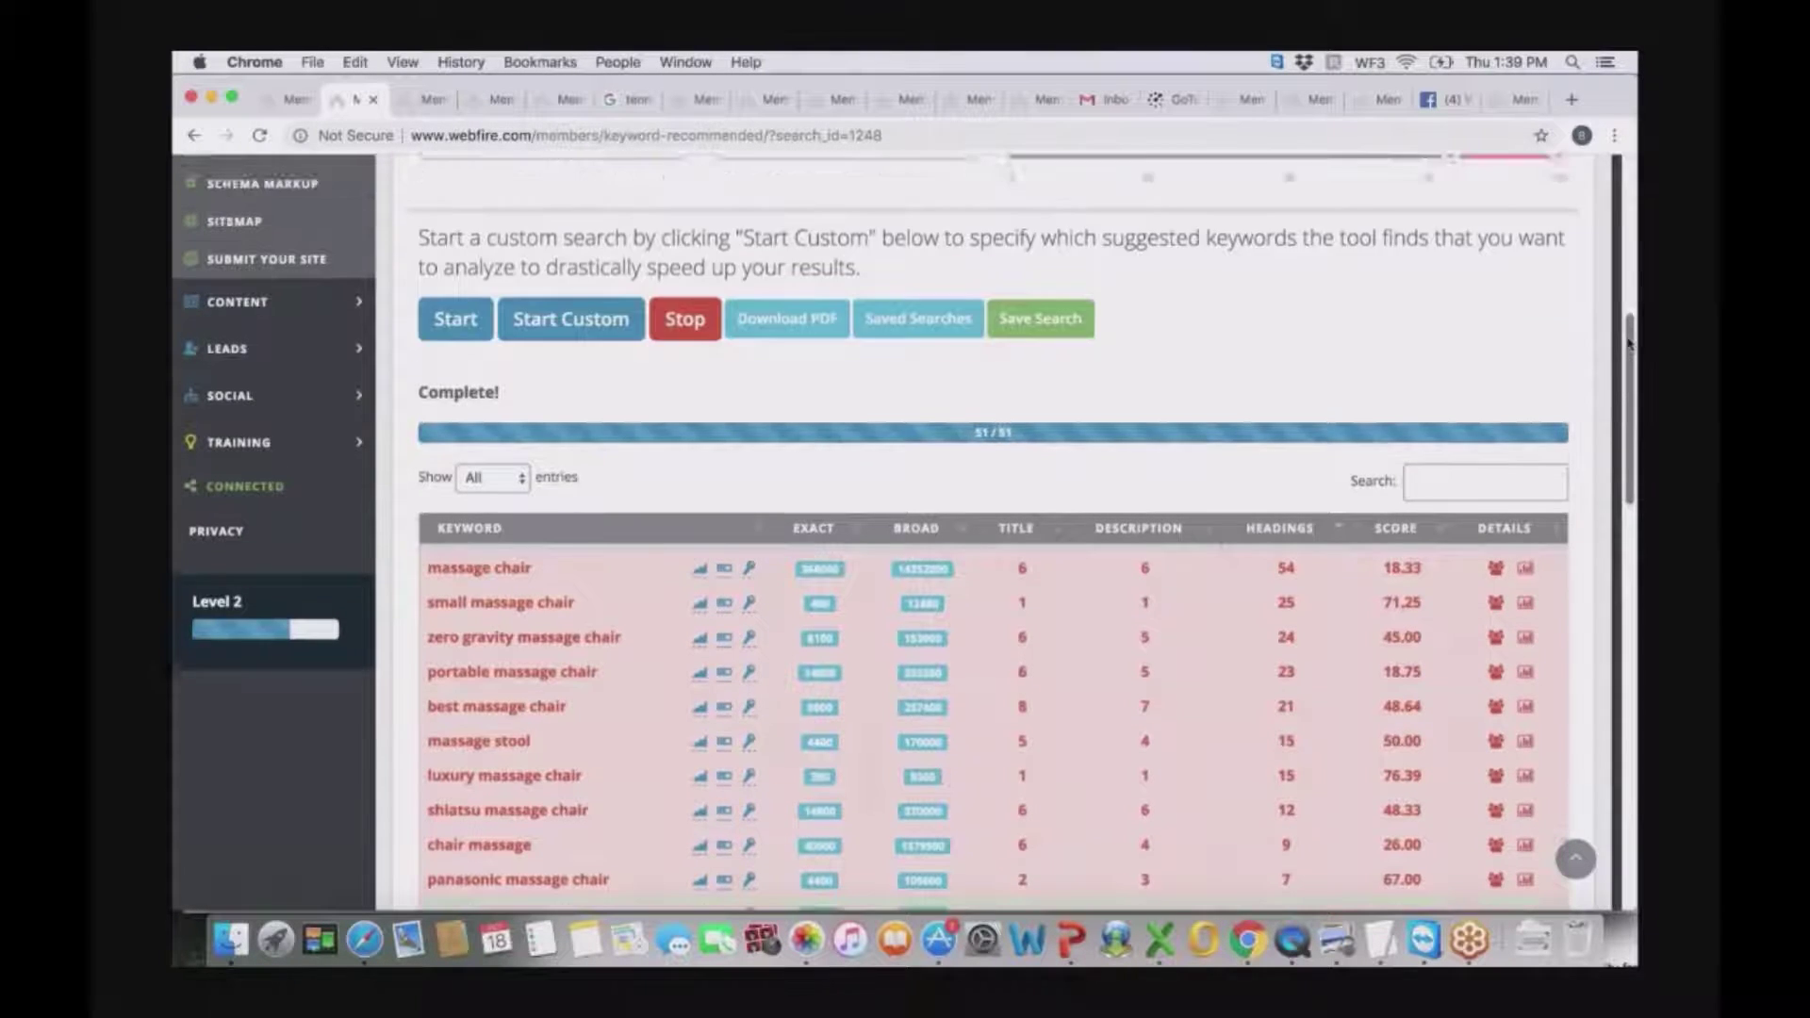
scroll(1629, 342, up, 5)
click(424, 100)
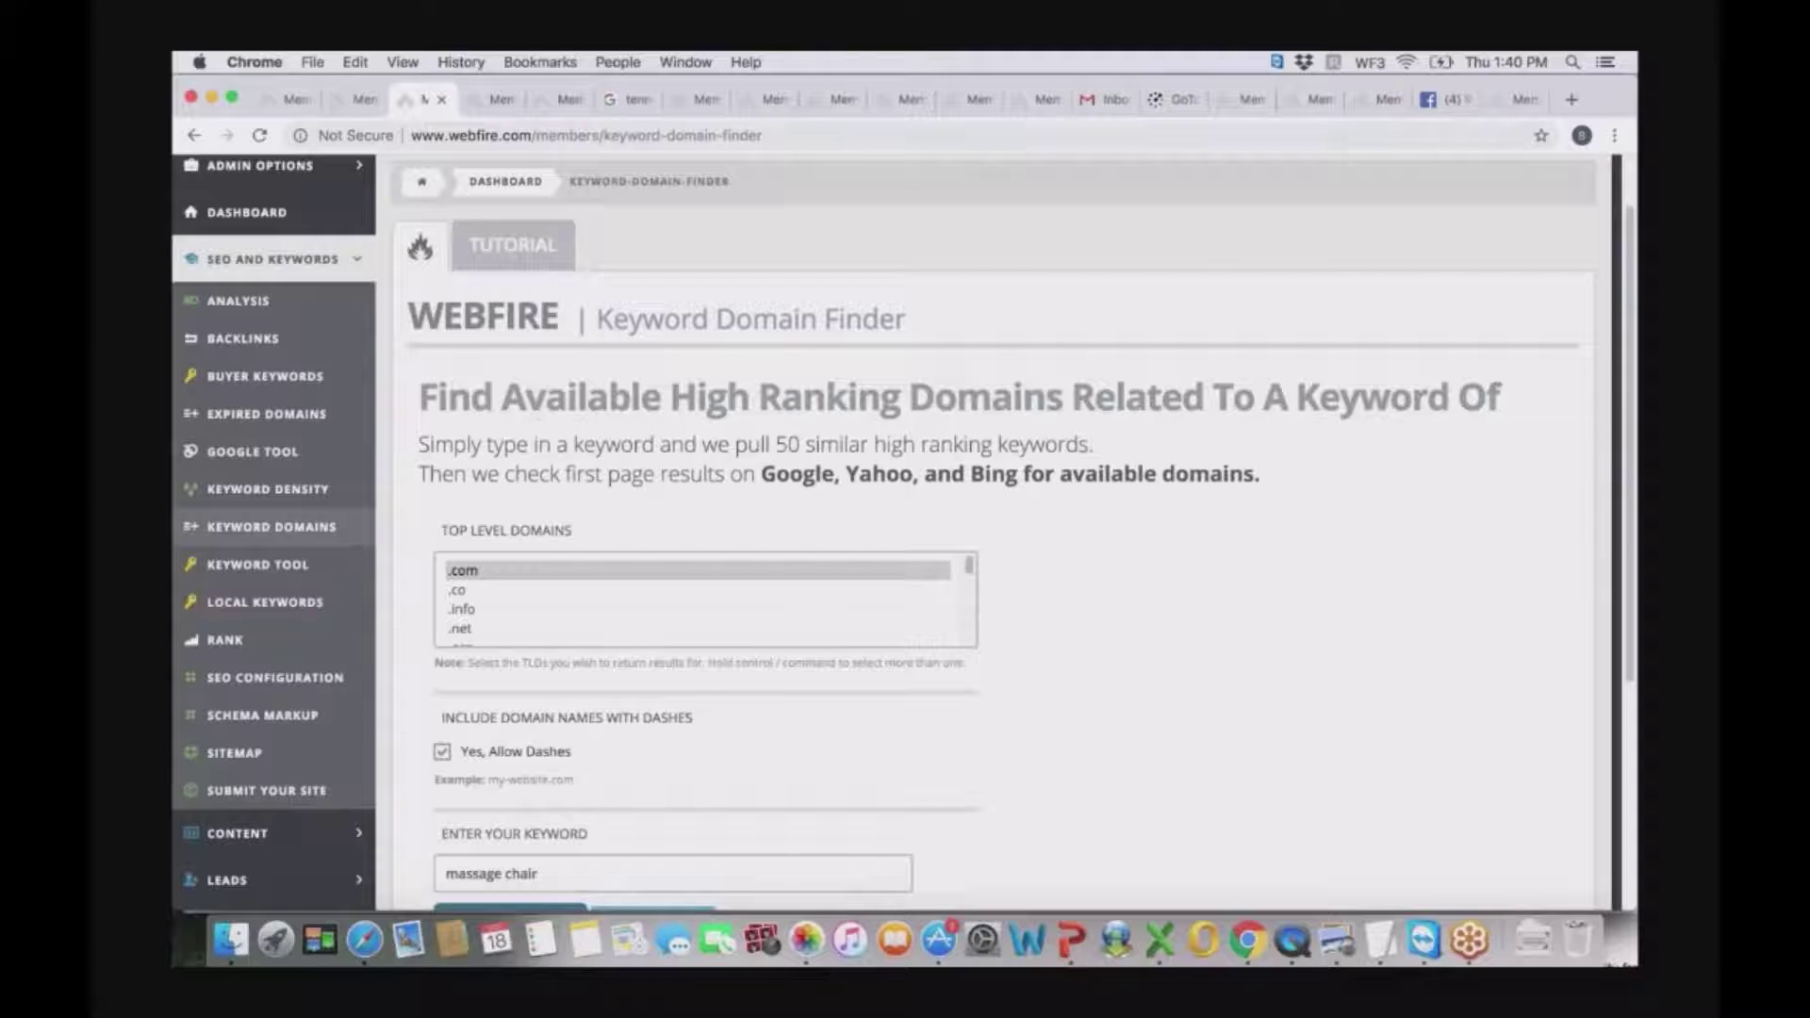
- Switch to the genesisexteriors.com site analysis for "roof replacement madison wi" and review the Your Site recommendations in its summary
click(499, 99)
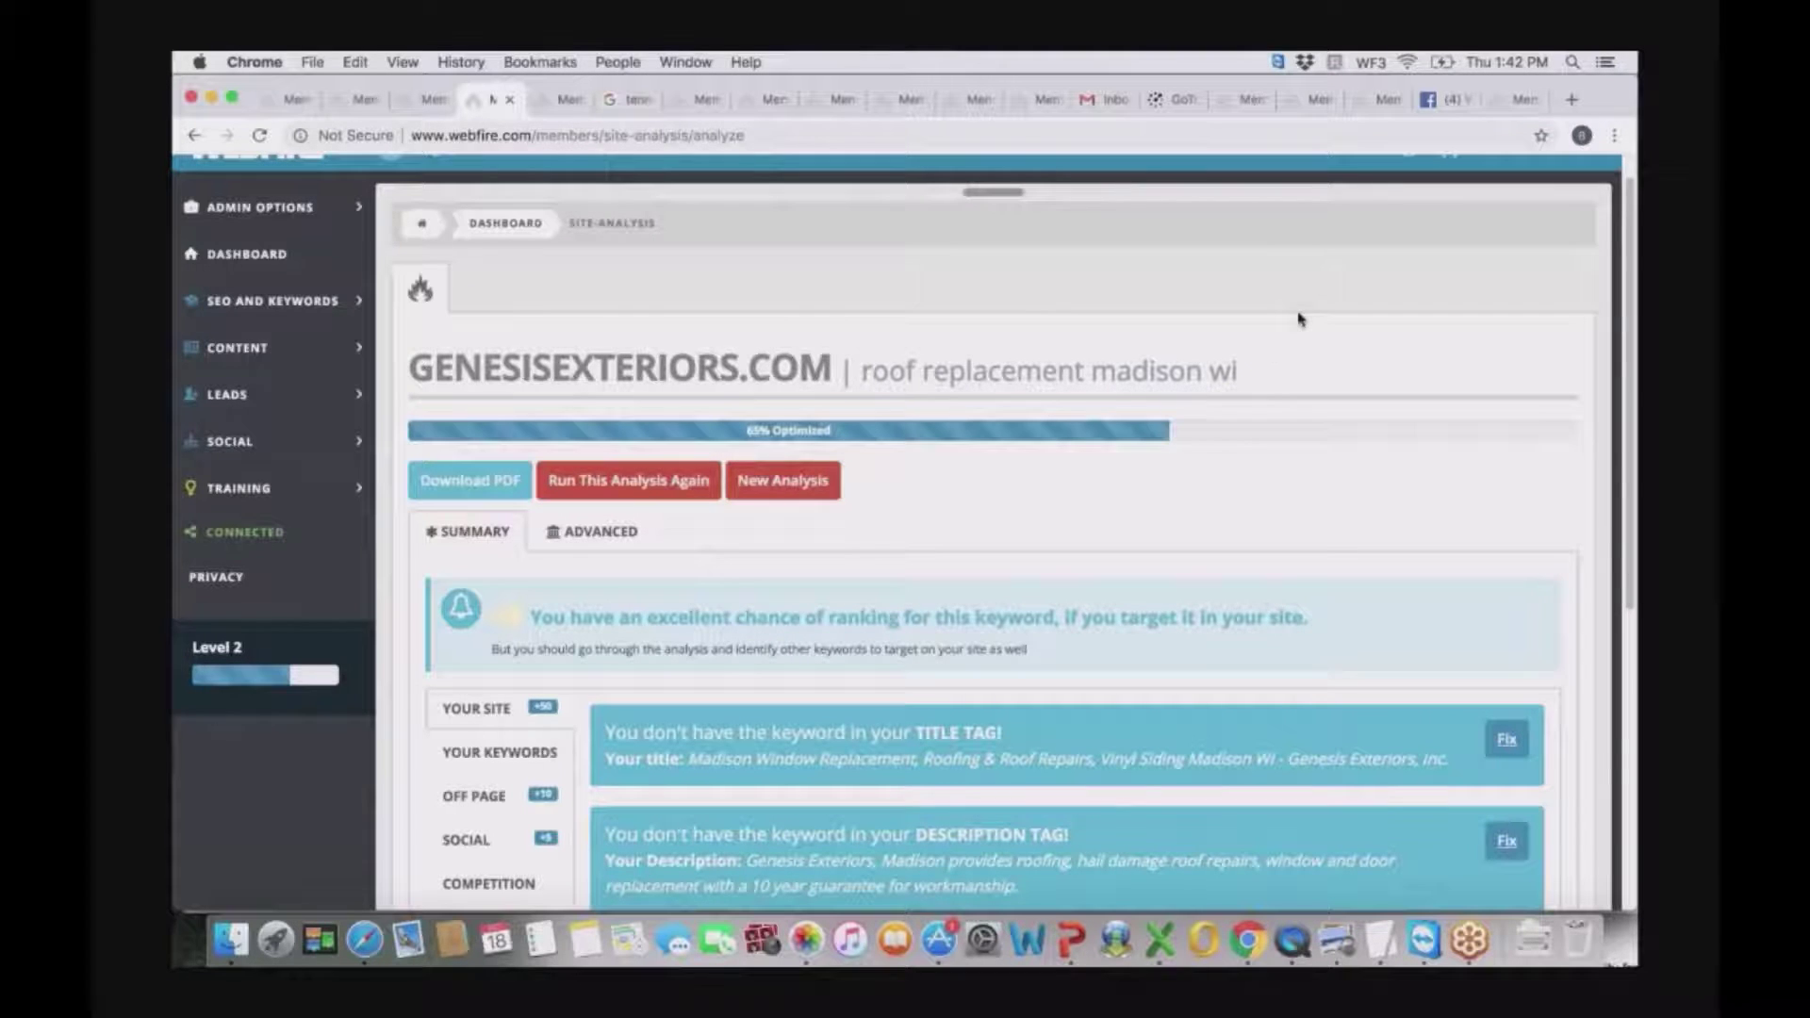
scroll(1623, 319, down, 1)
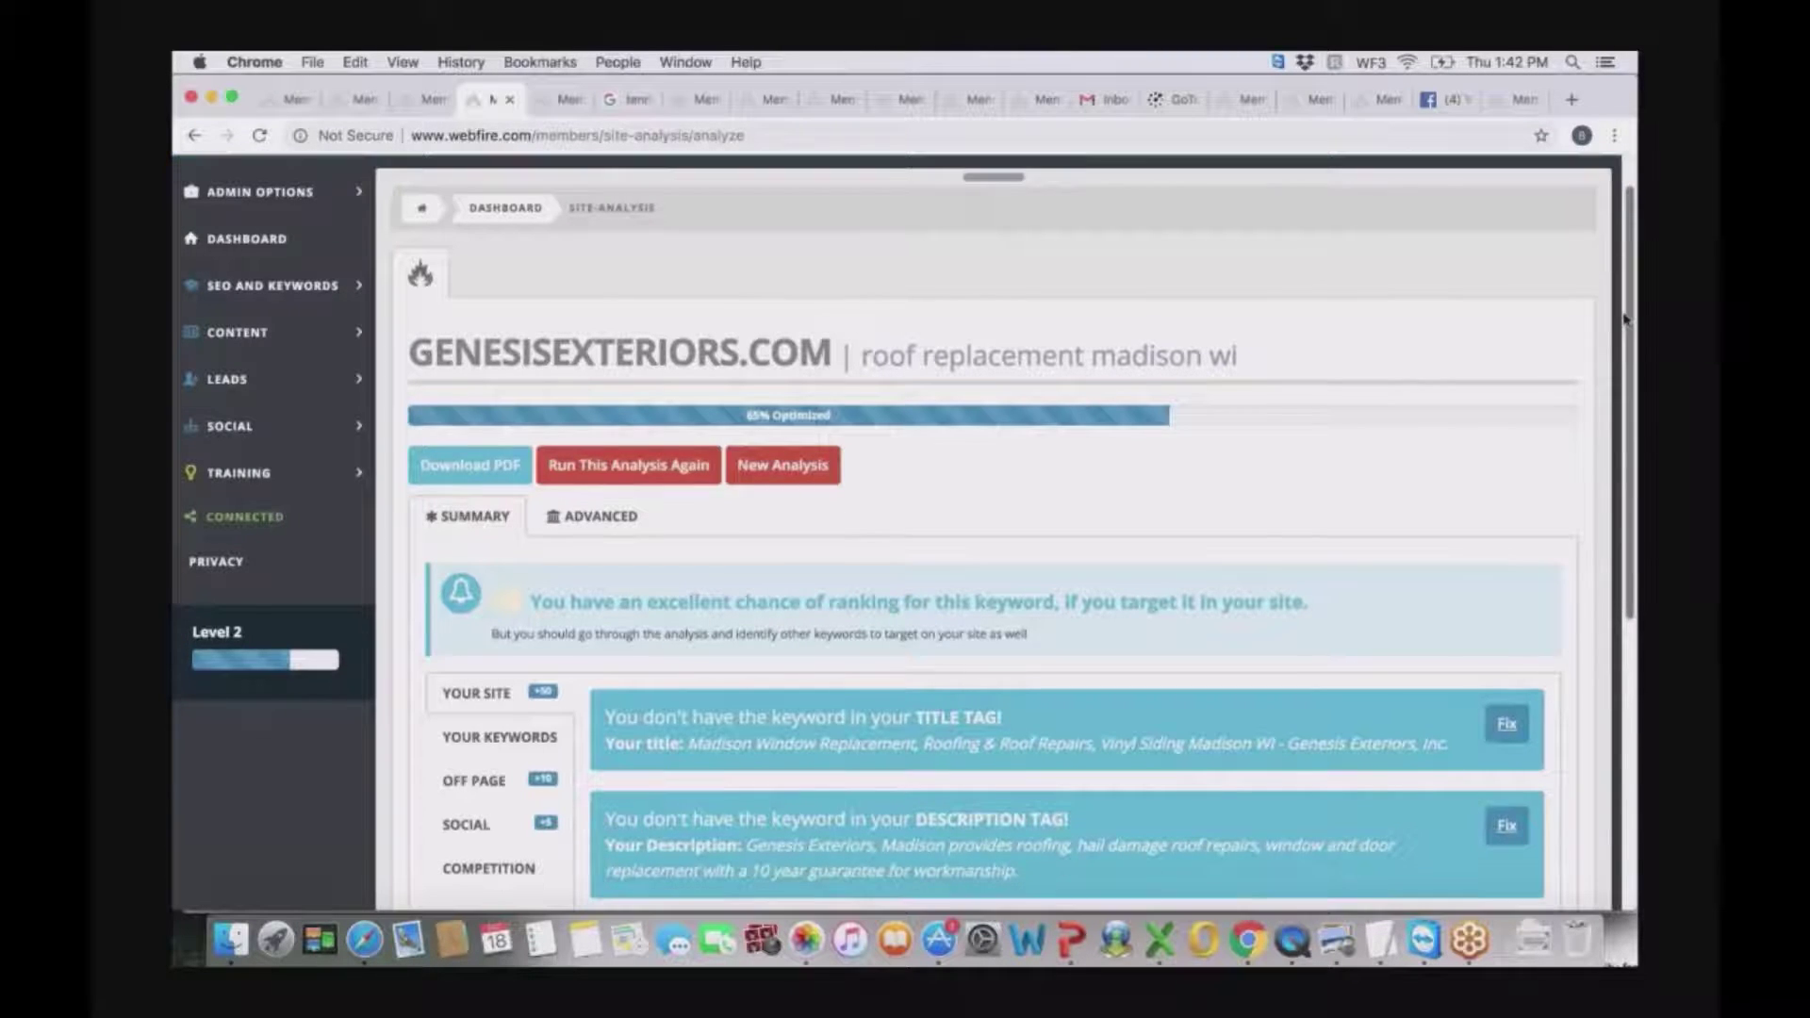
scroll(1623, 318, down, 5)
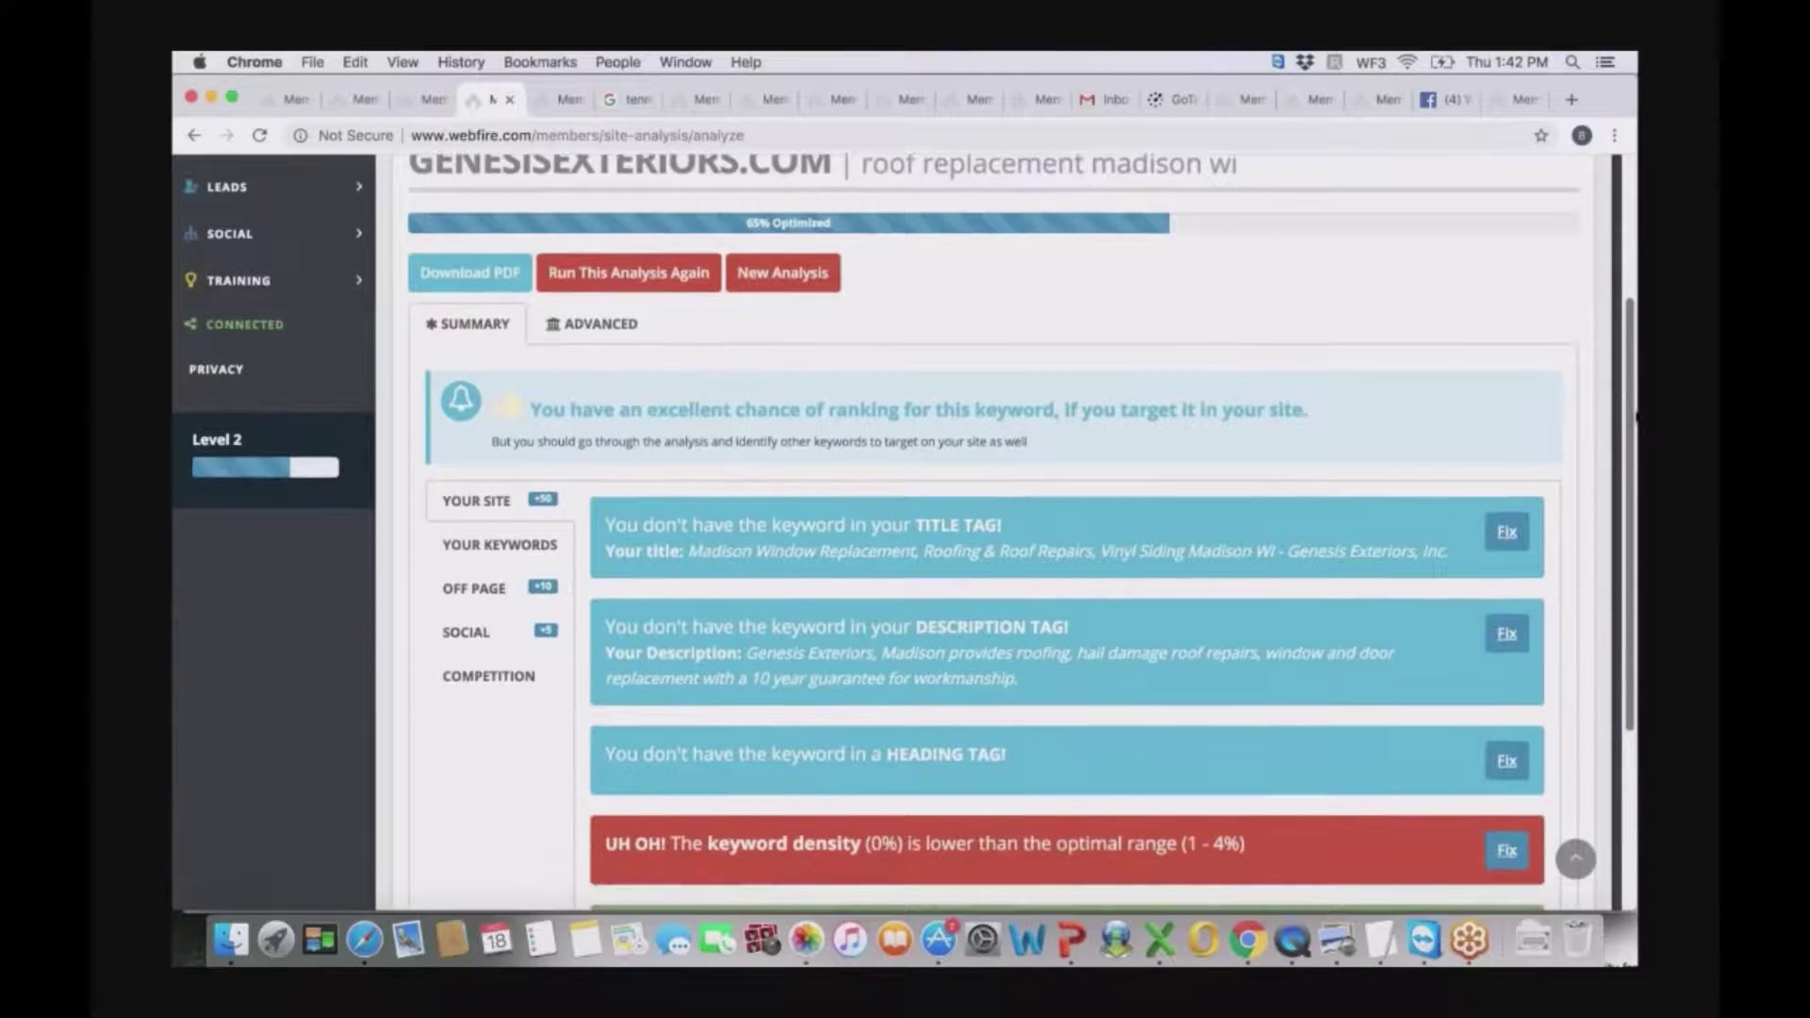
drag(1637, 416, 1636, 540)
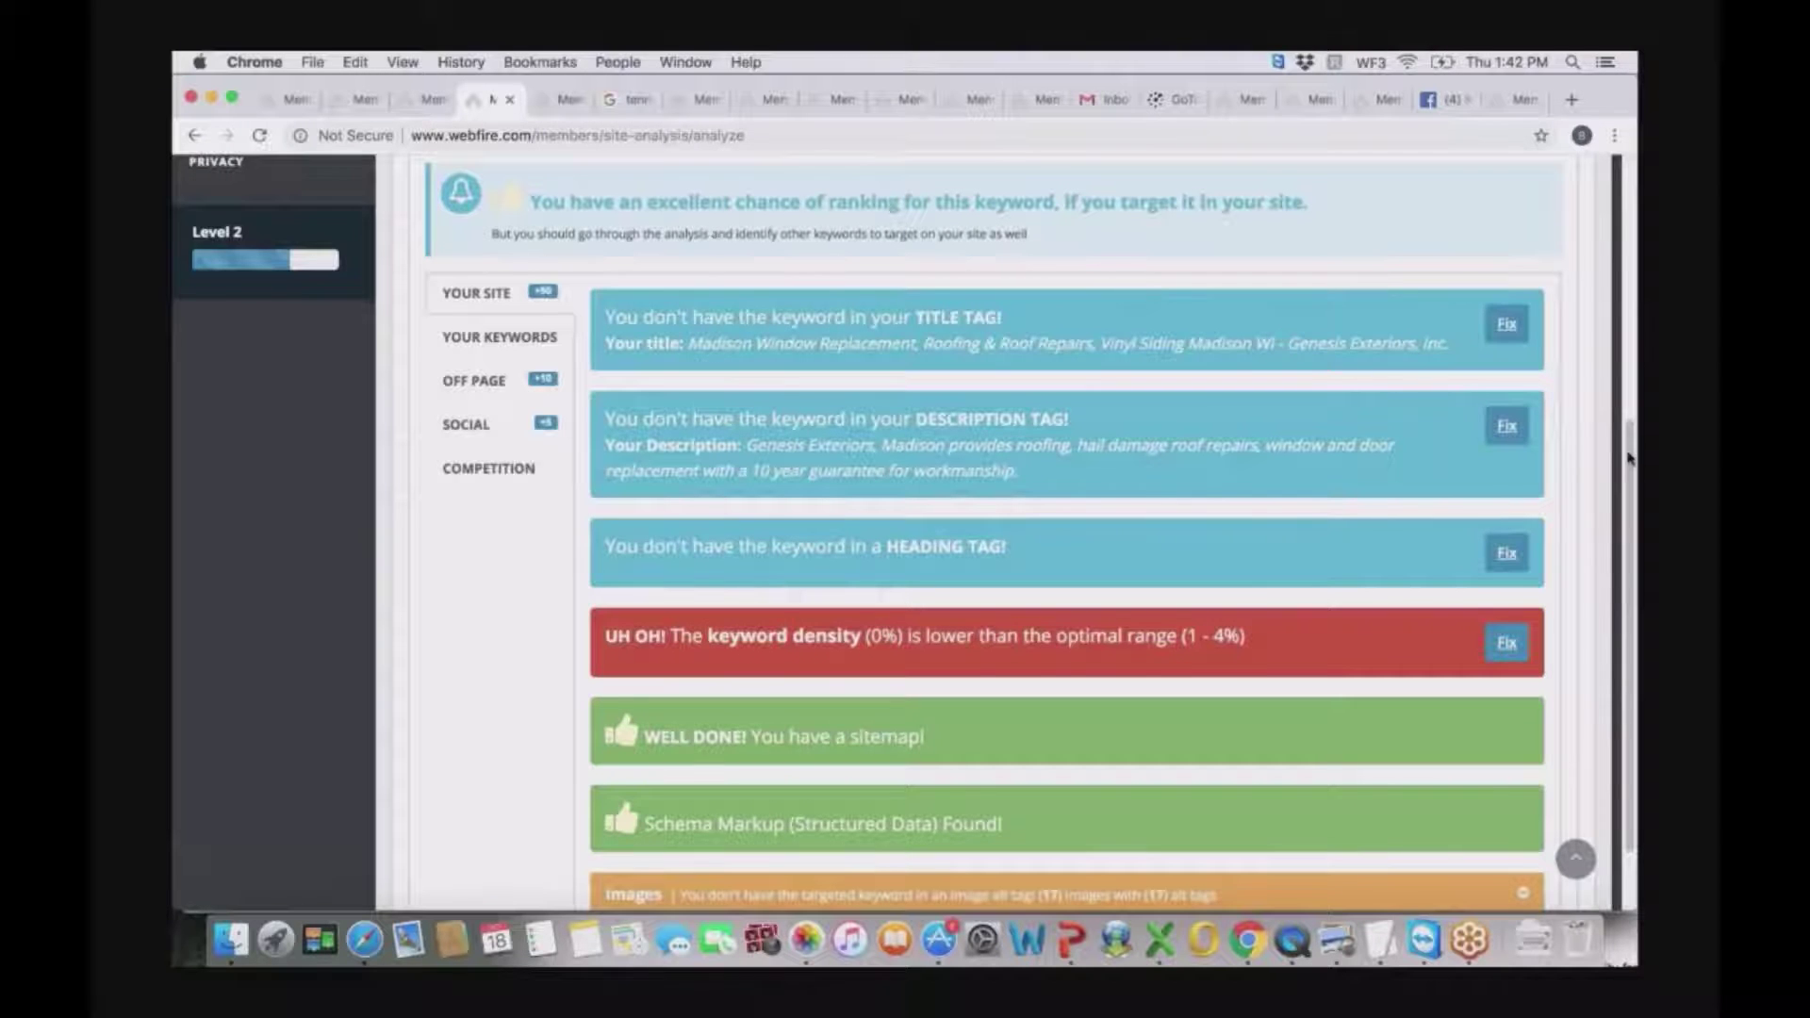
scroll(1629, 459, down, 1)
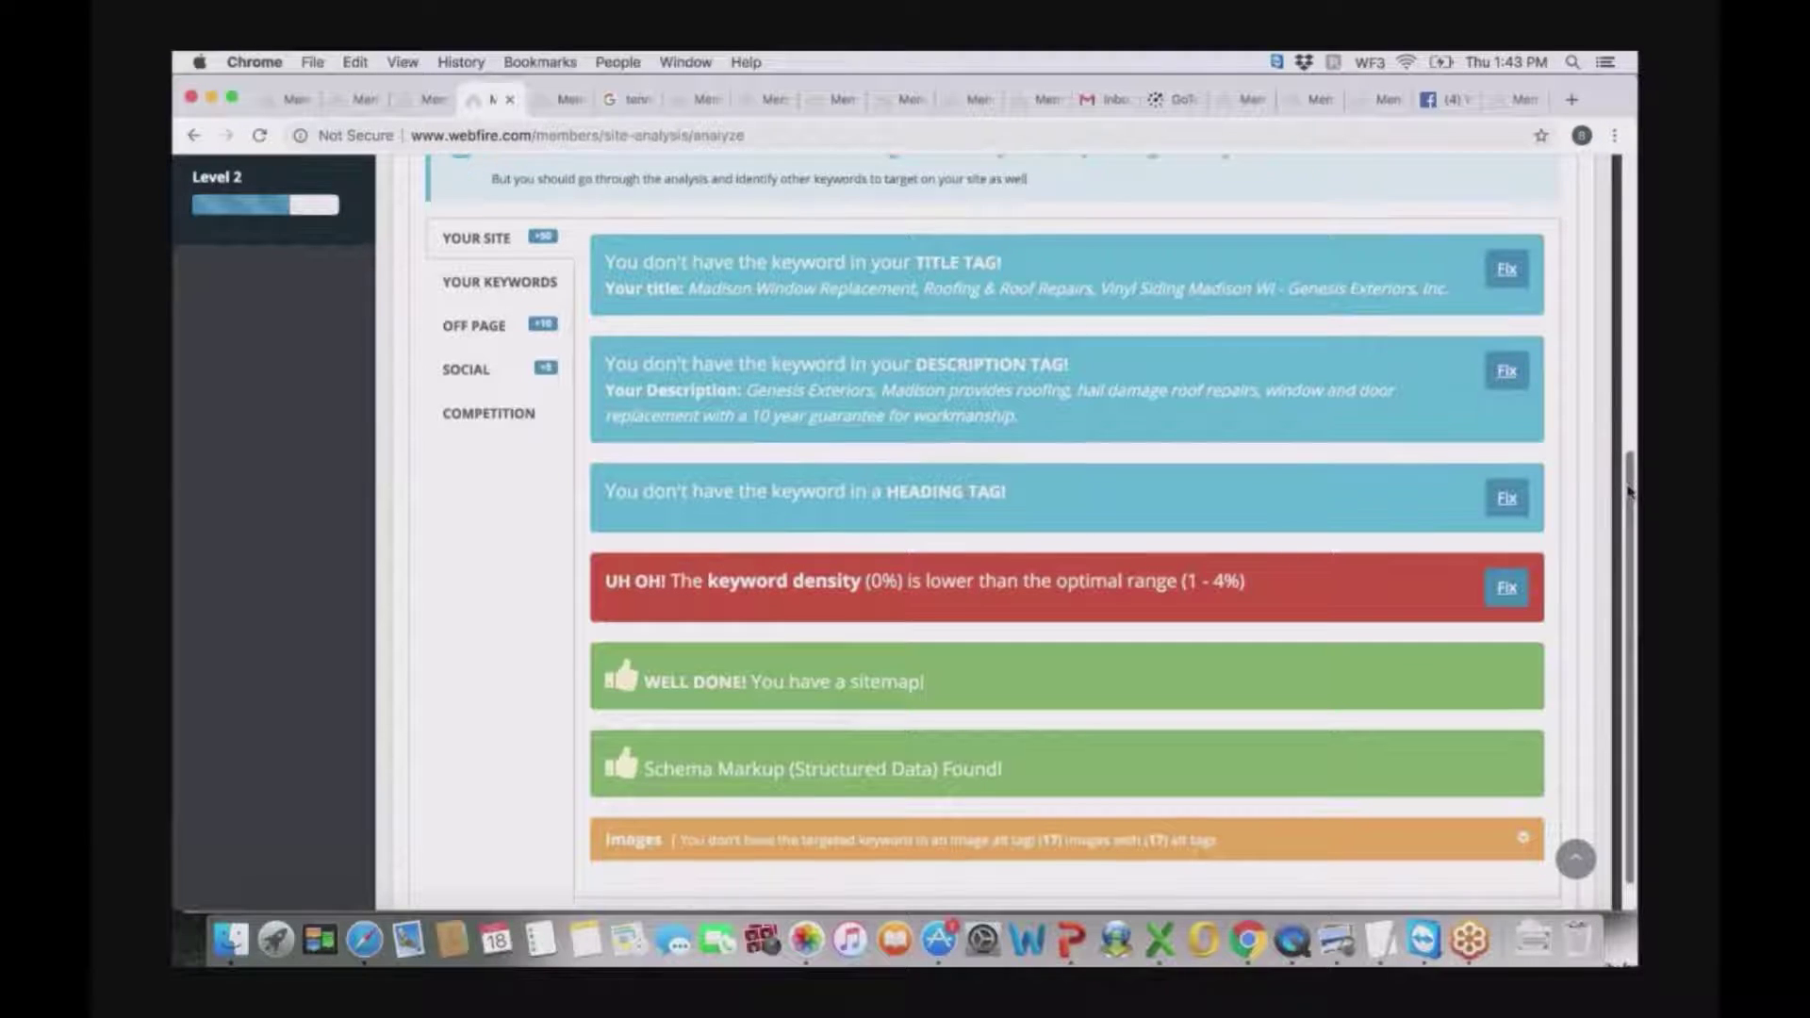
scroll(1253, 645, down, 2)
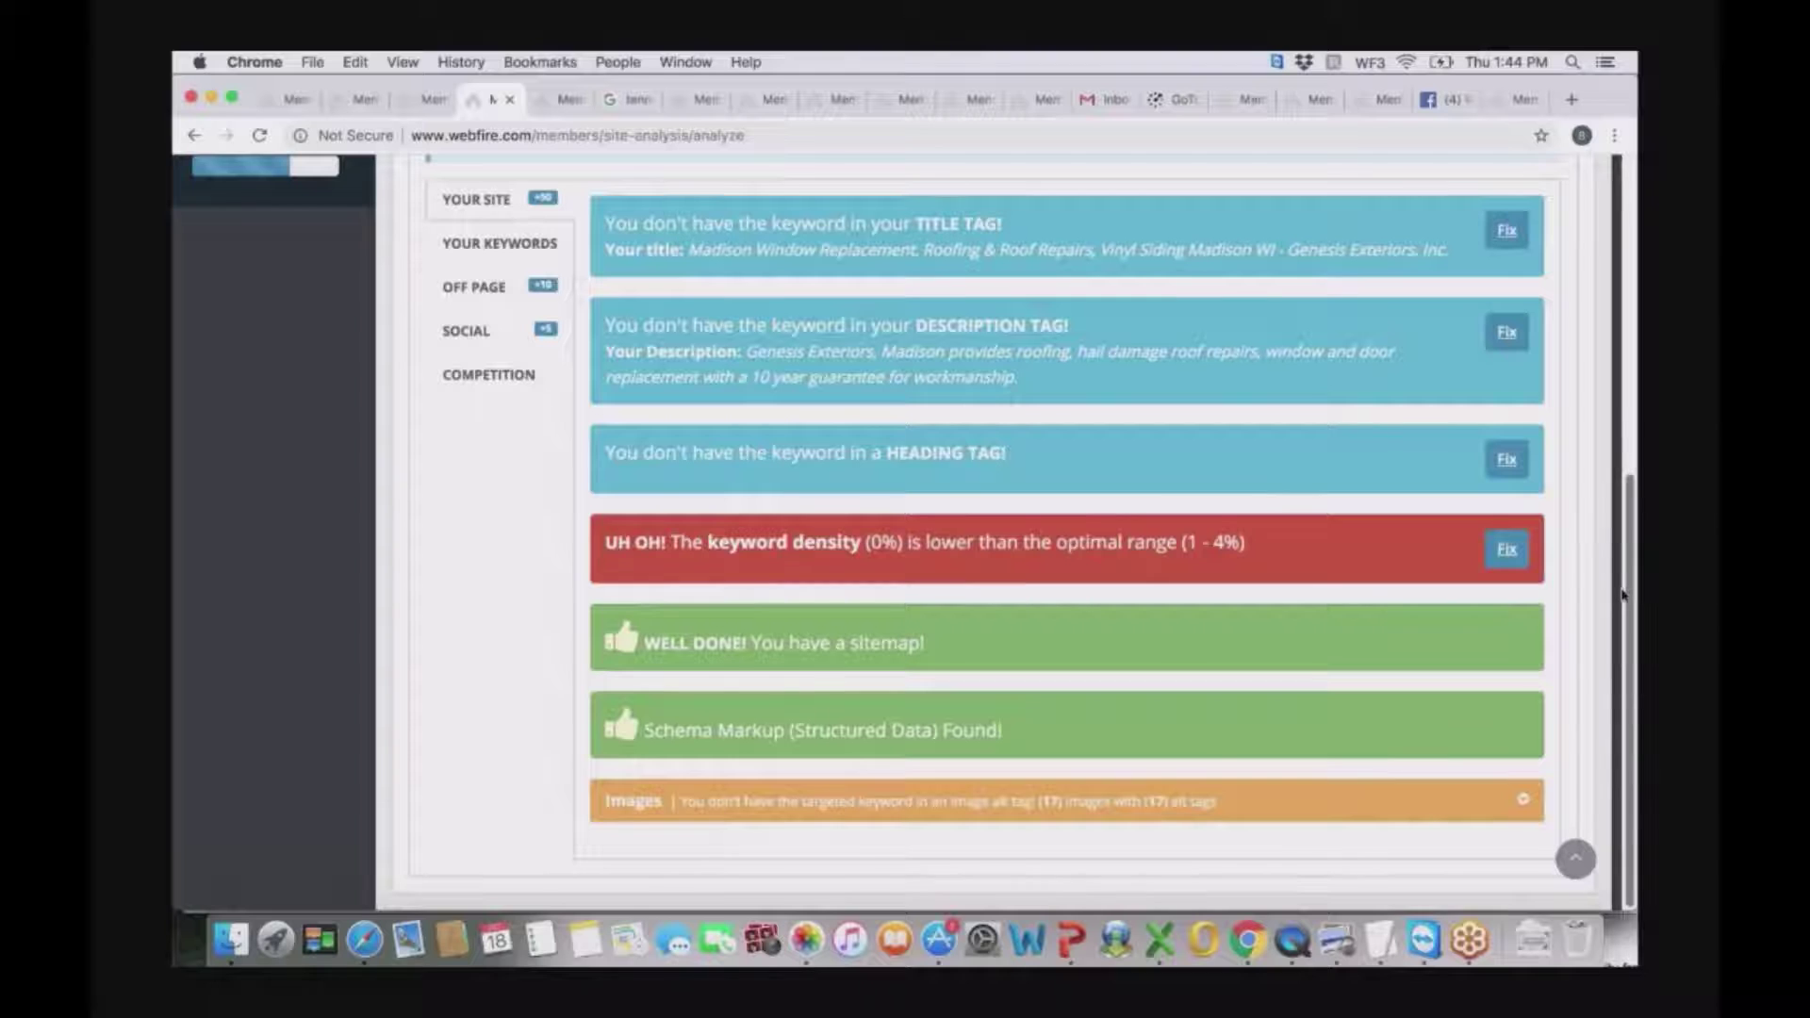
- Look through the summary's Your Keywords, Off Page, Social and Competition sections, and return to the Your Site recommendations
scroll(1626, 594, up, 2)
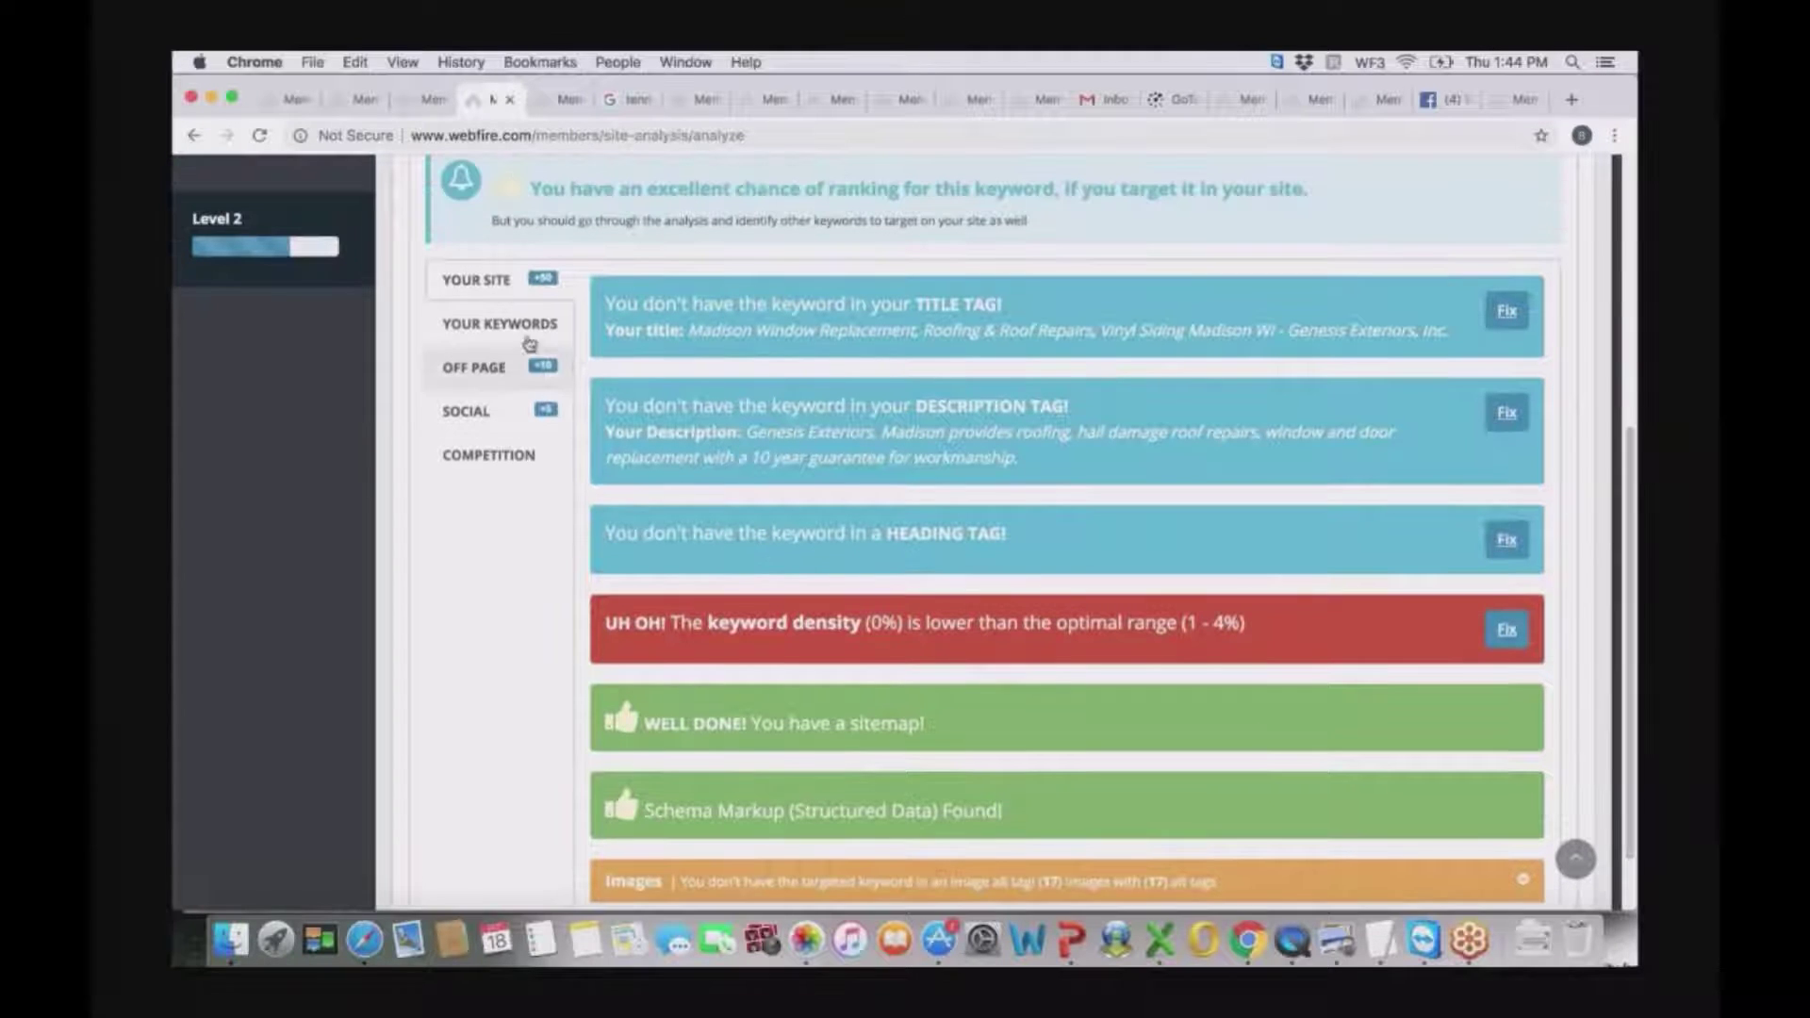
click(517, 328)
click(474, 368)
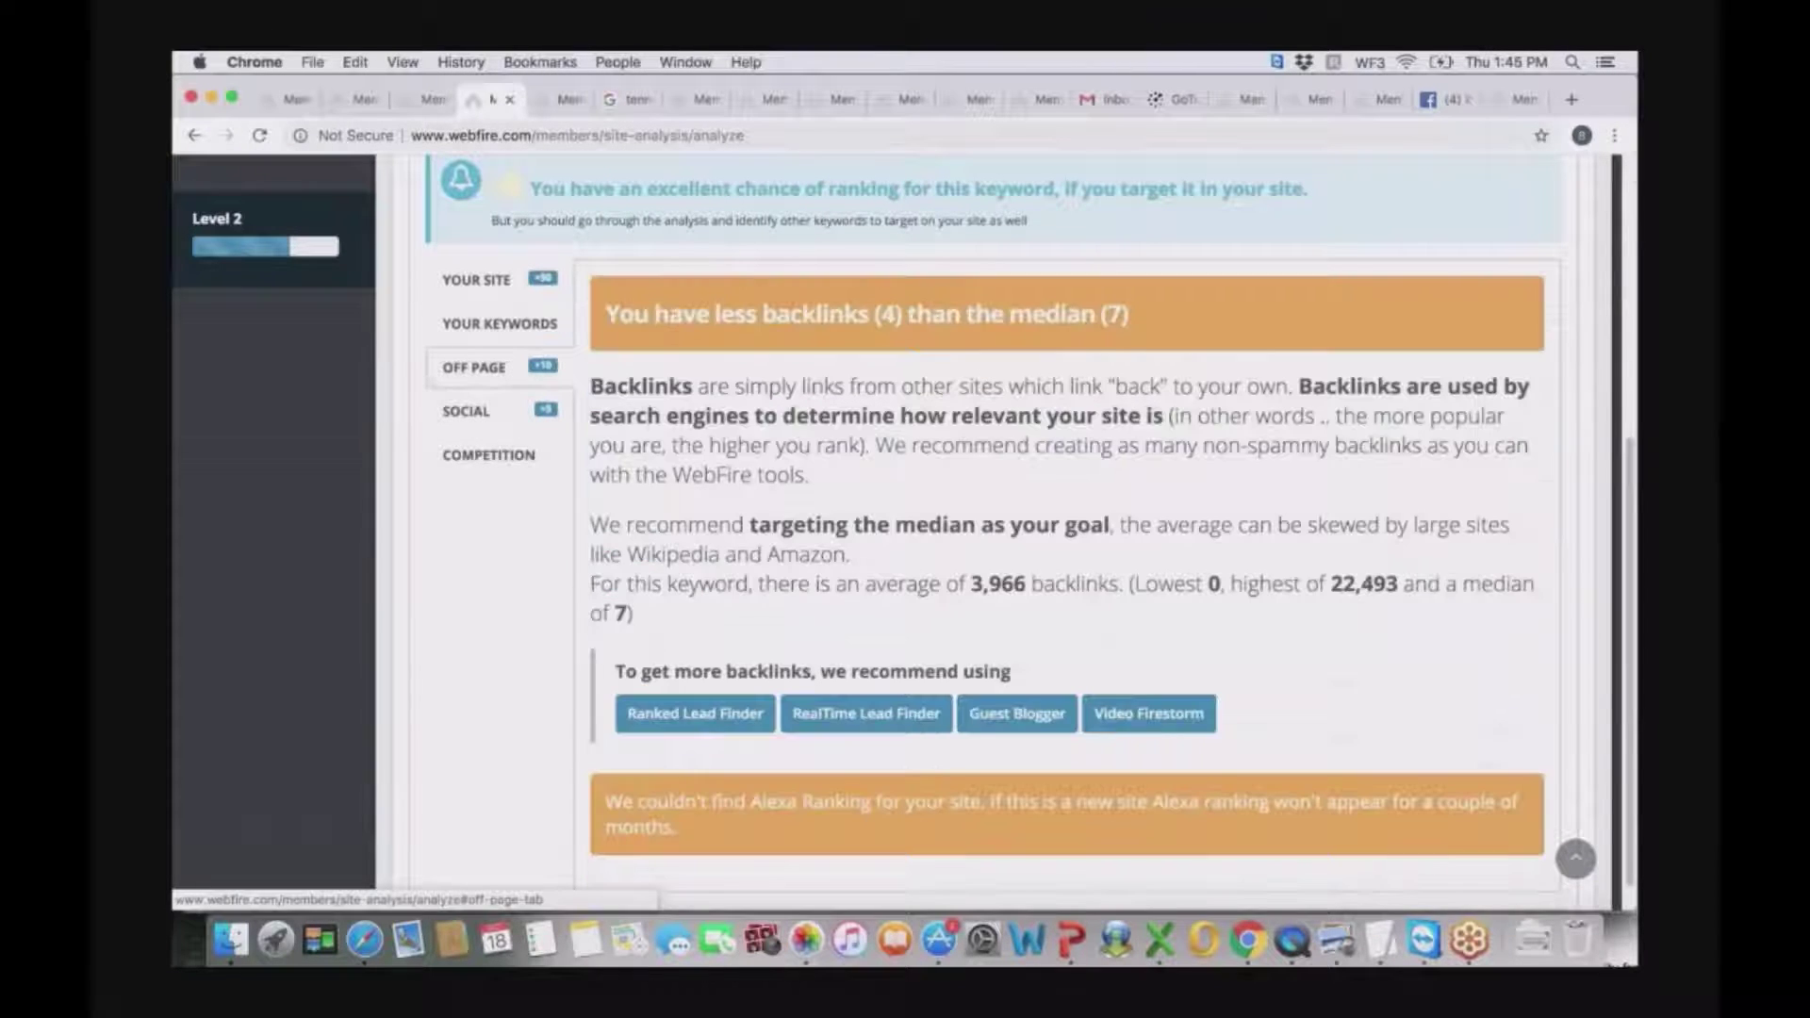
click(476, 419)
click(499, 492)
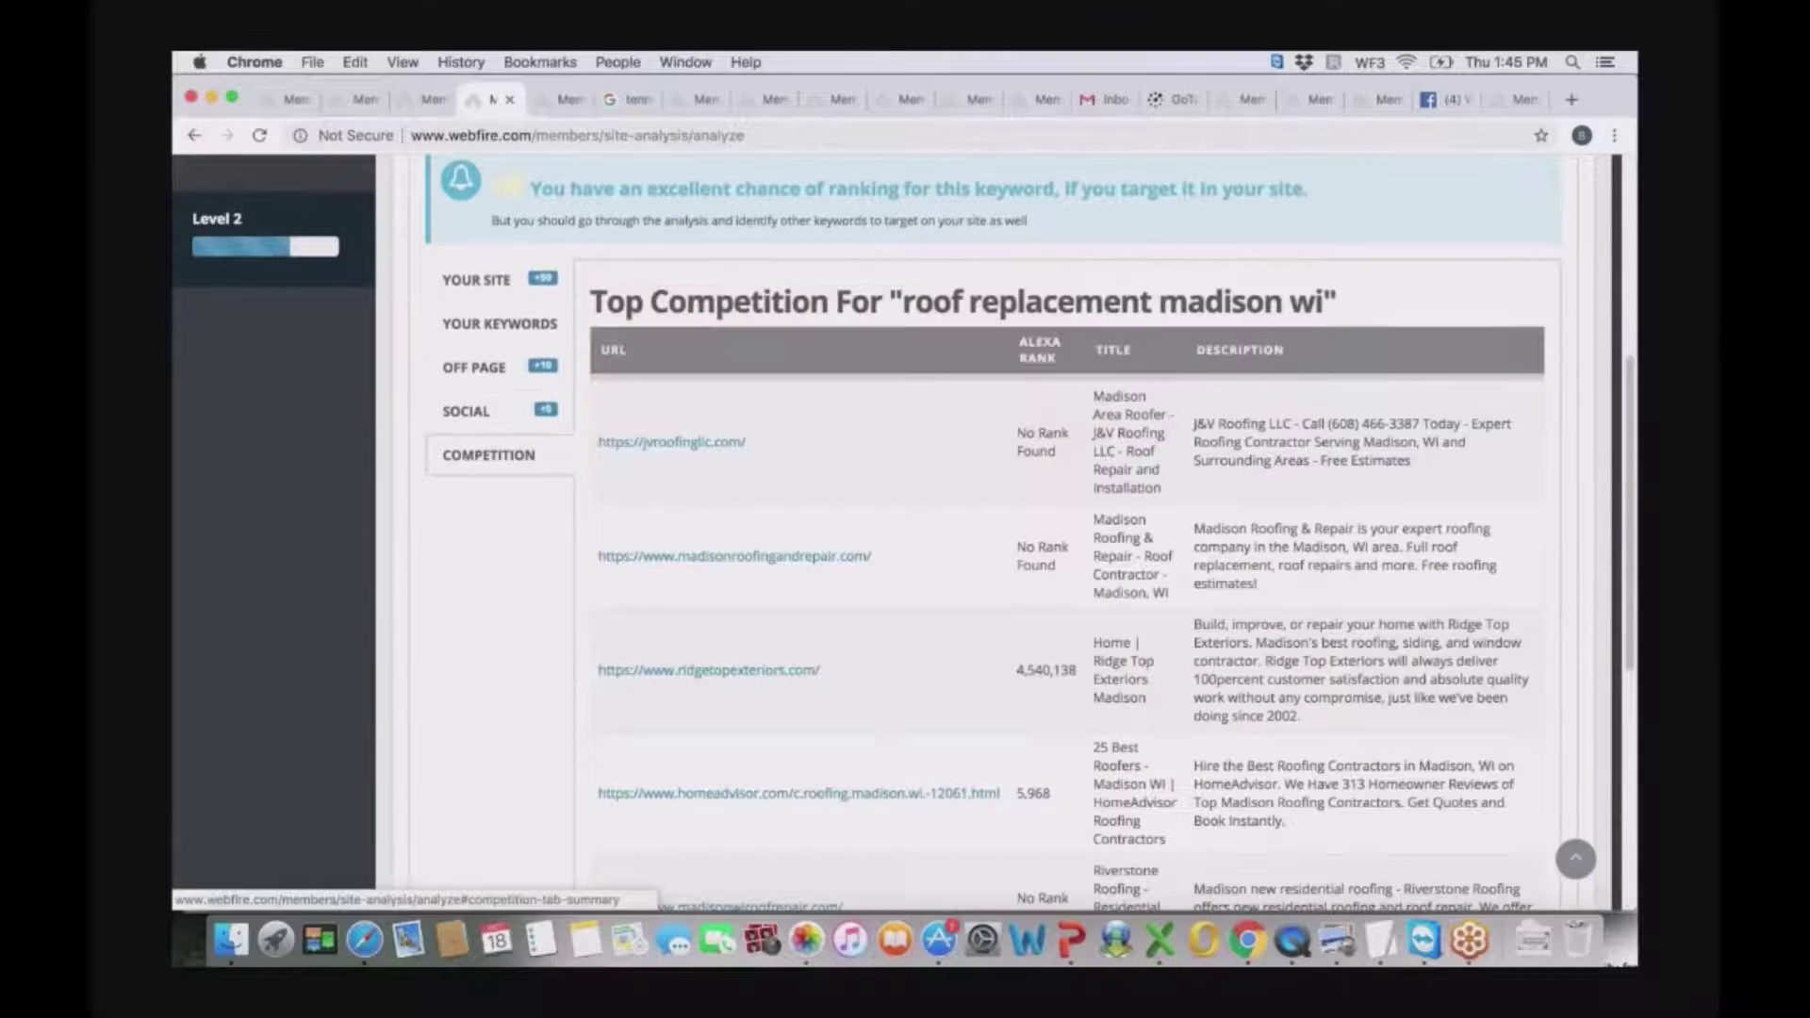
click(476, 280)
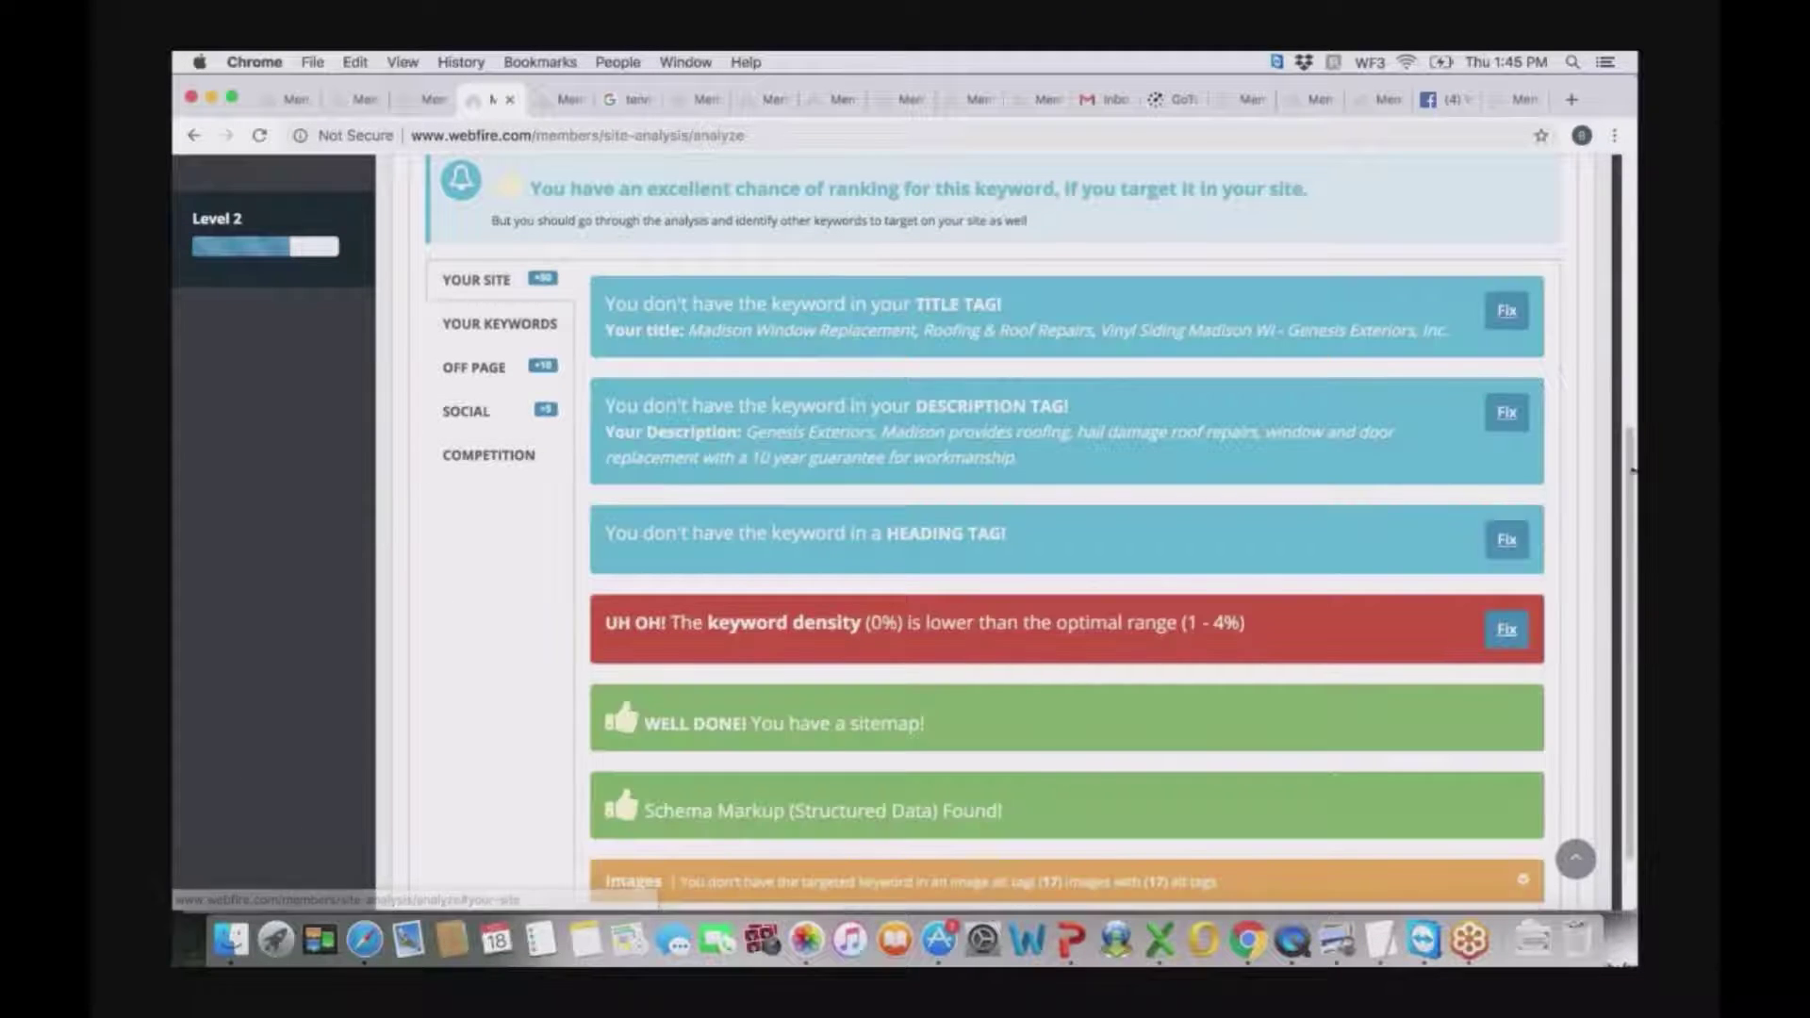
scroll(719, 242, up, 3)
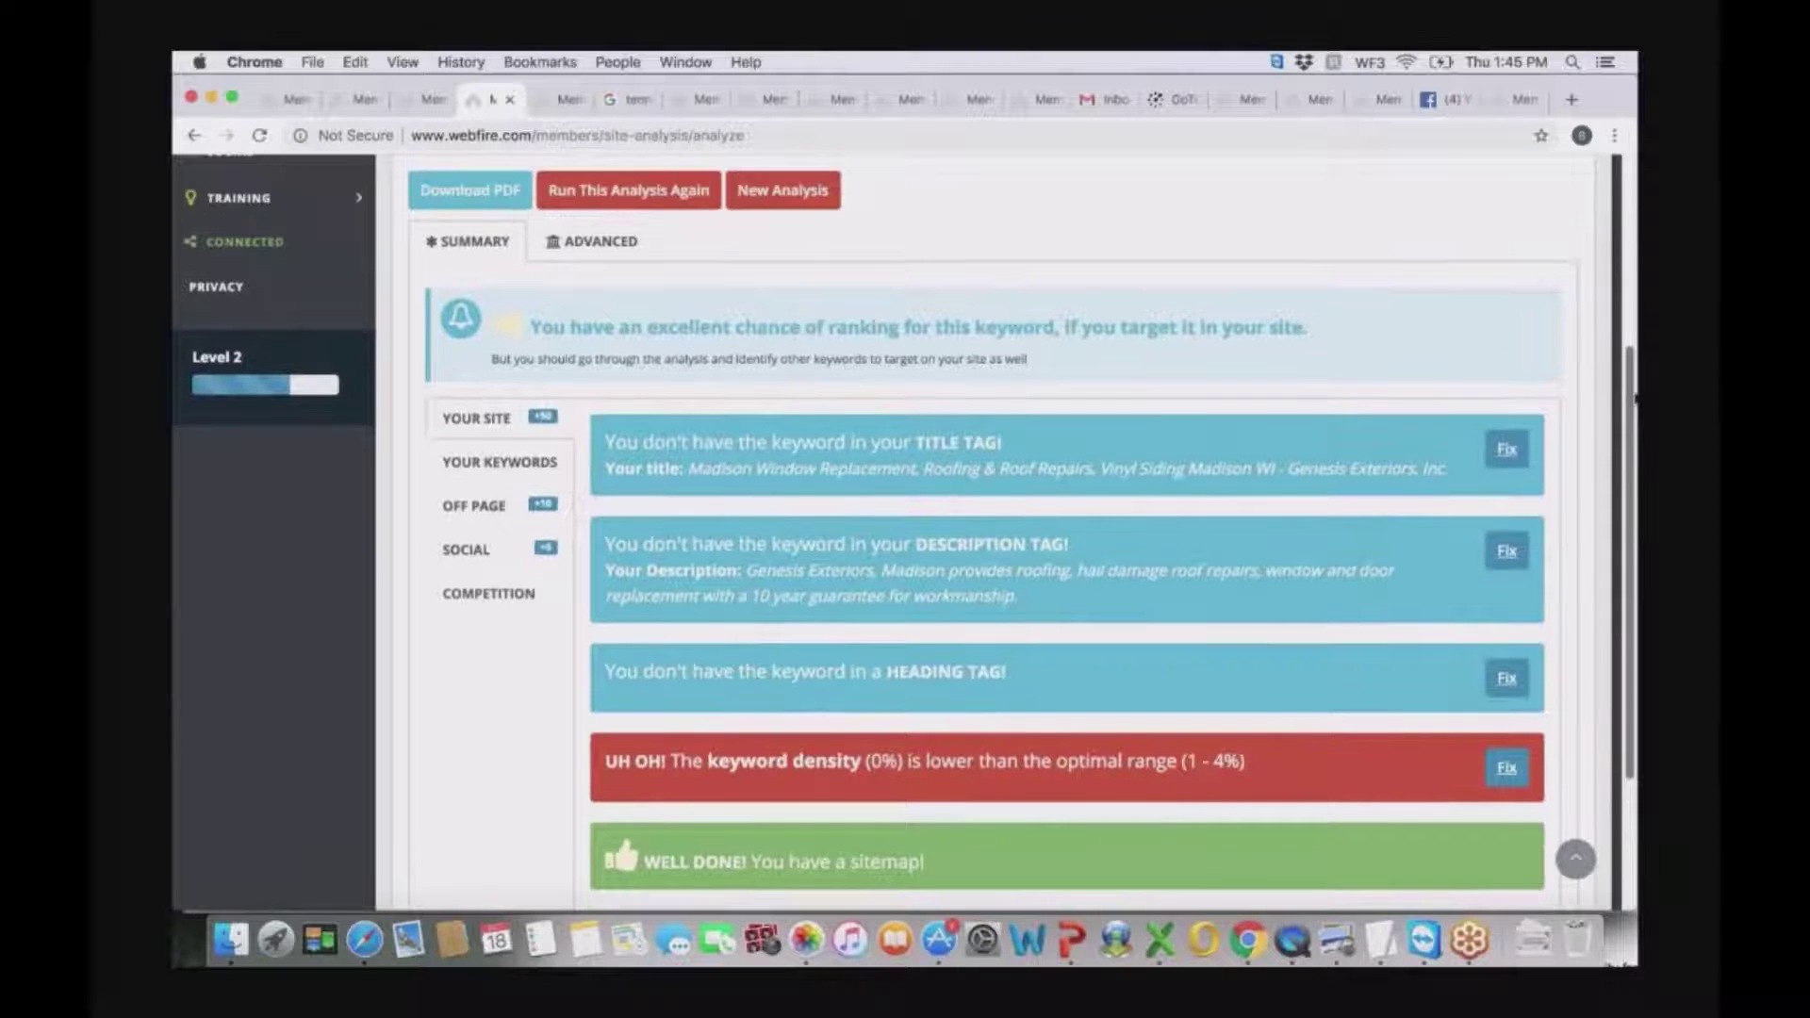
- Check the advanced analysis of the site's SEO tags, and return to the summary to review its ranking assessment and optimization score
click(598, 242)
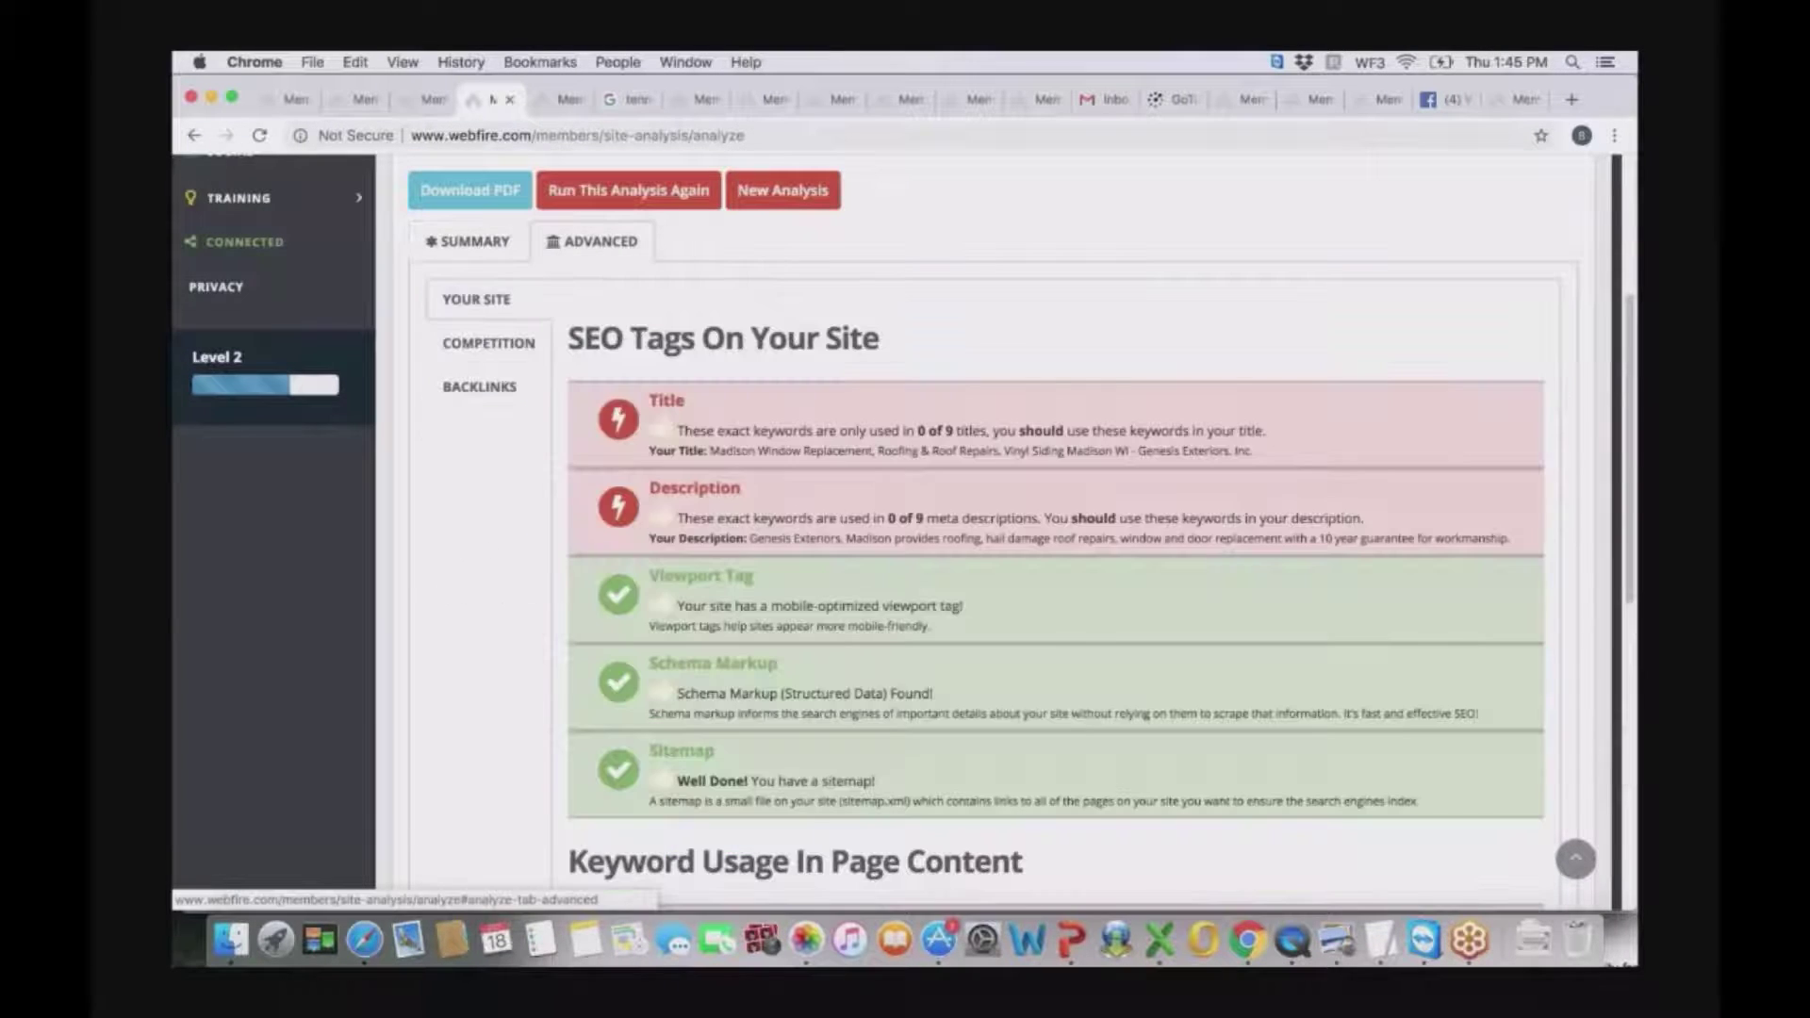
click(474, 243)
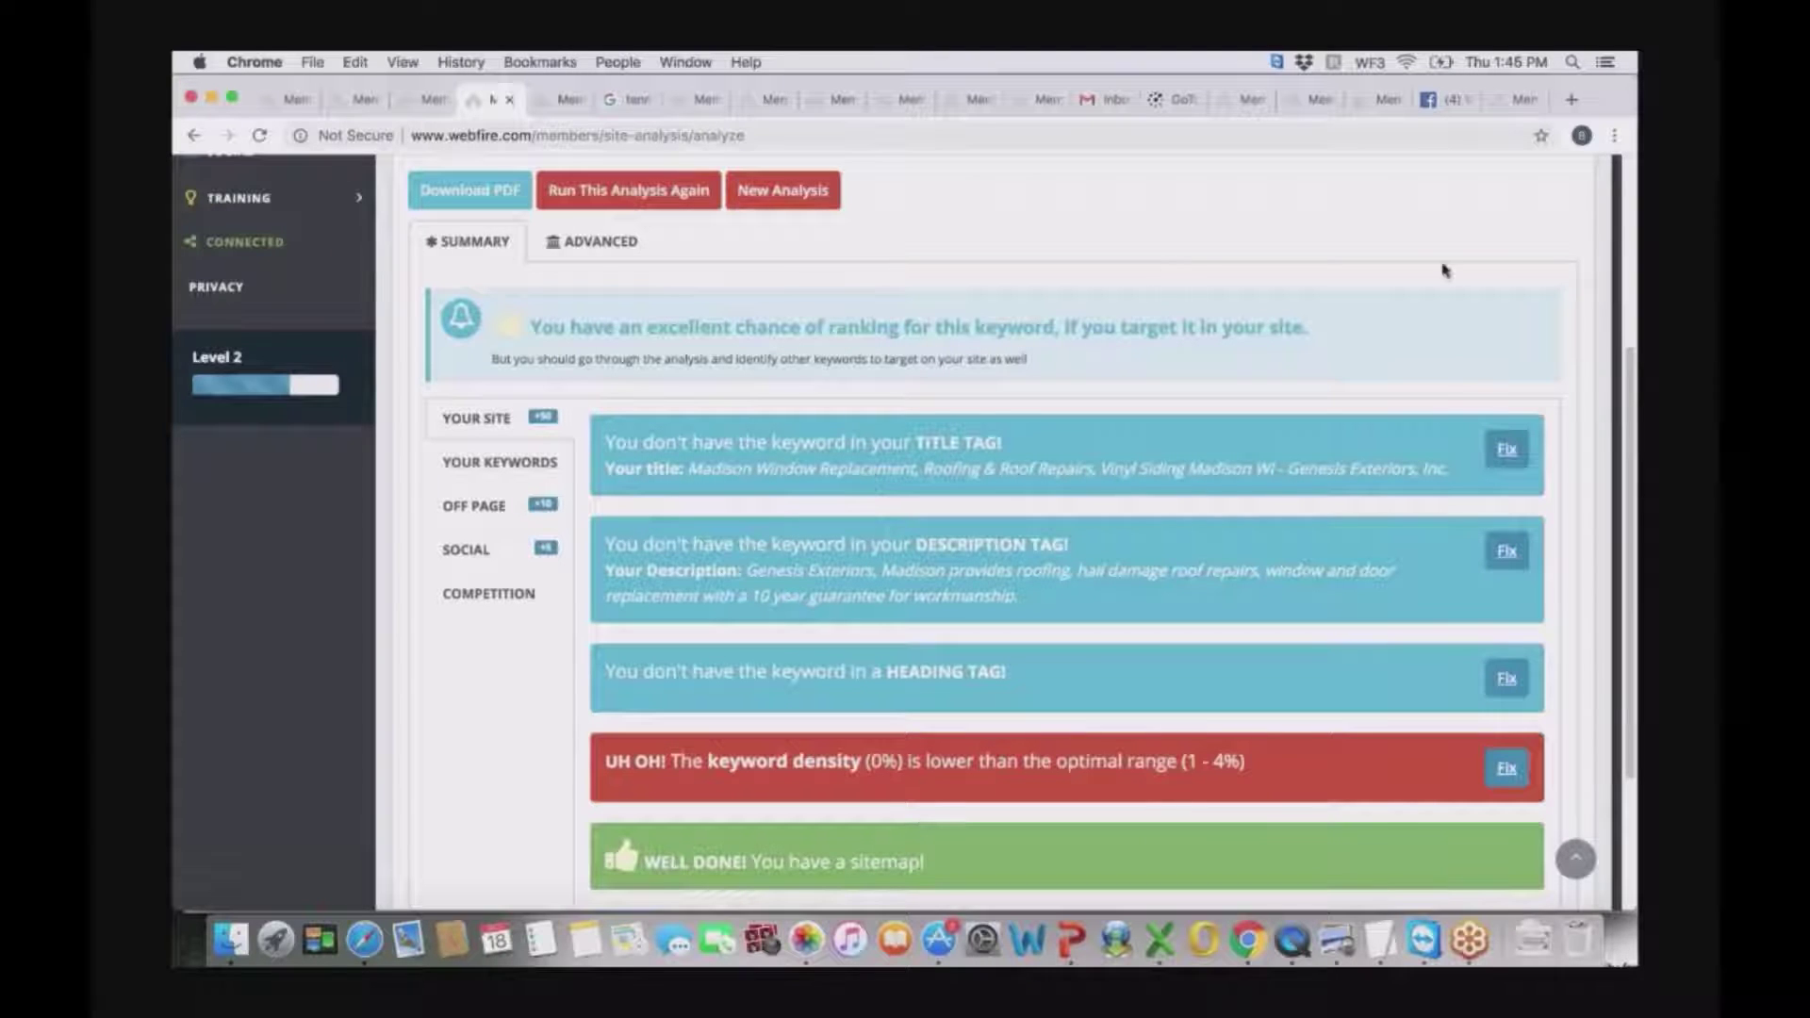
scroll(1632, 359, up, 2)
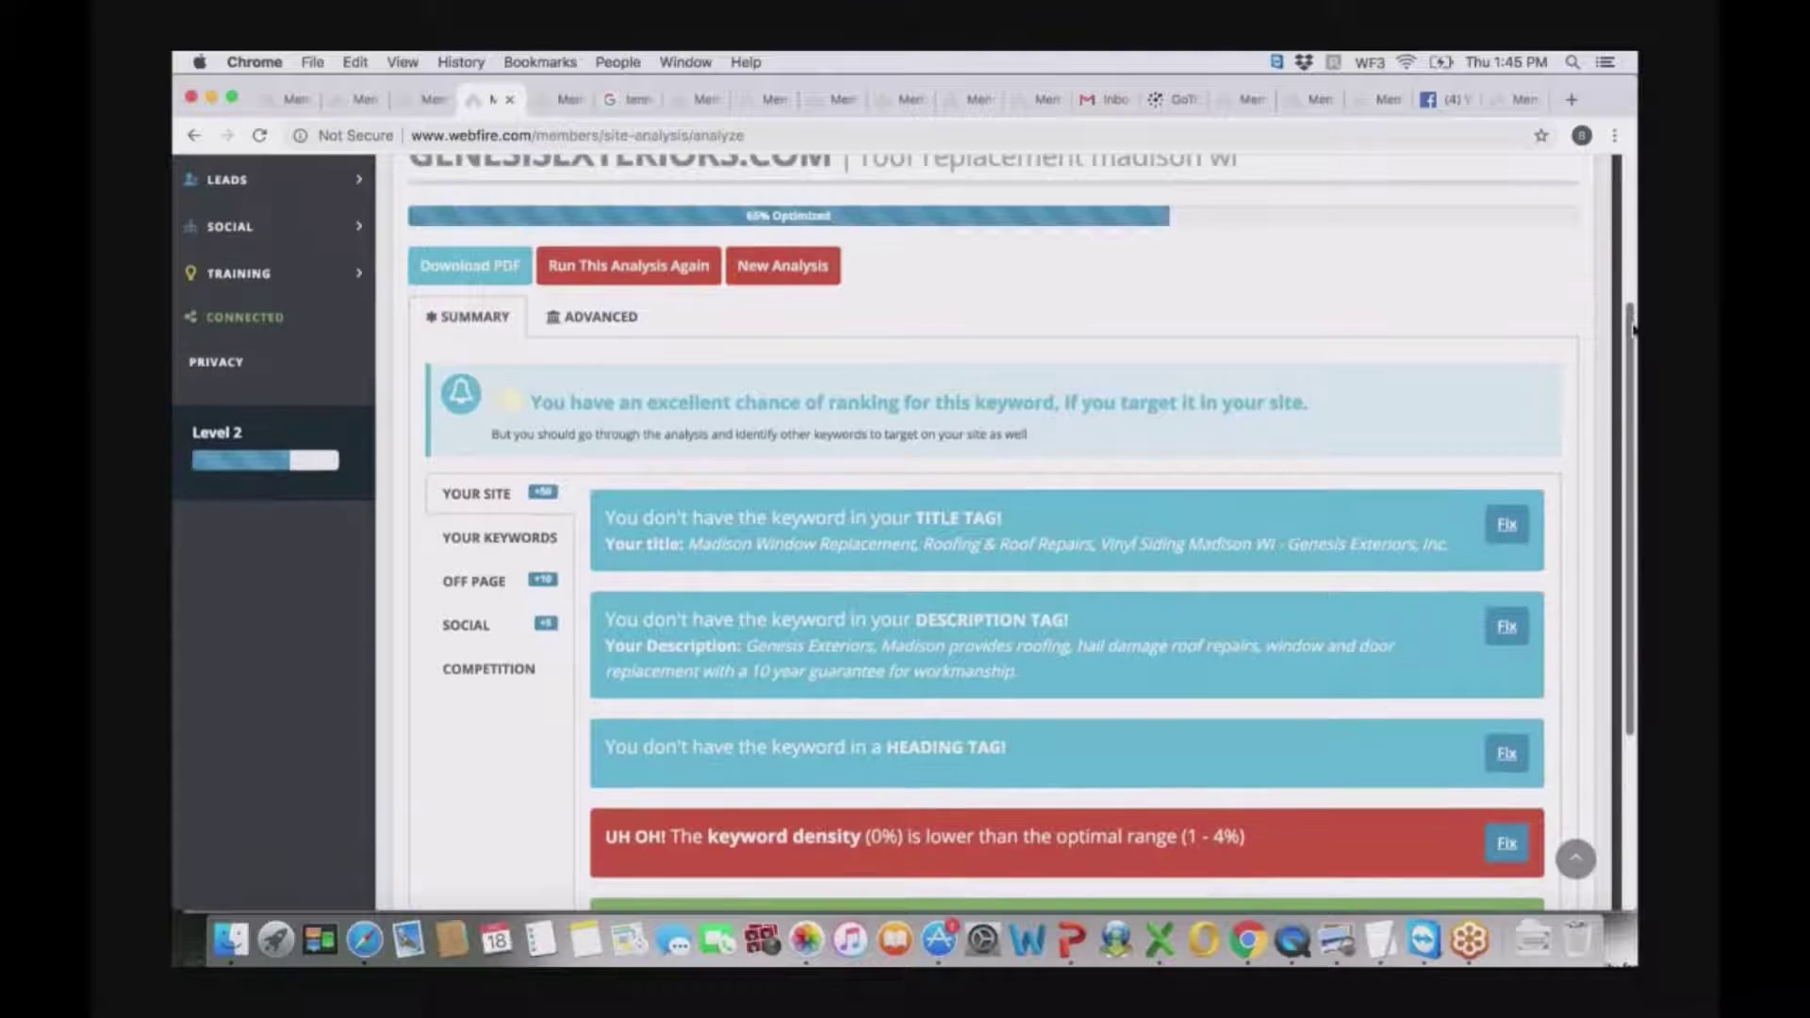
scroll(1520, 488, down, 2)
drag(1632, 395, 1634, 298)
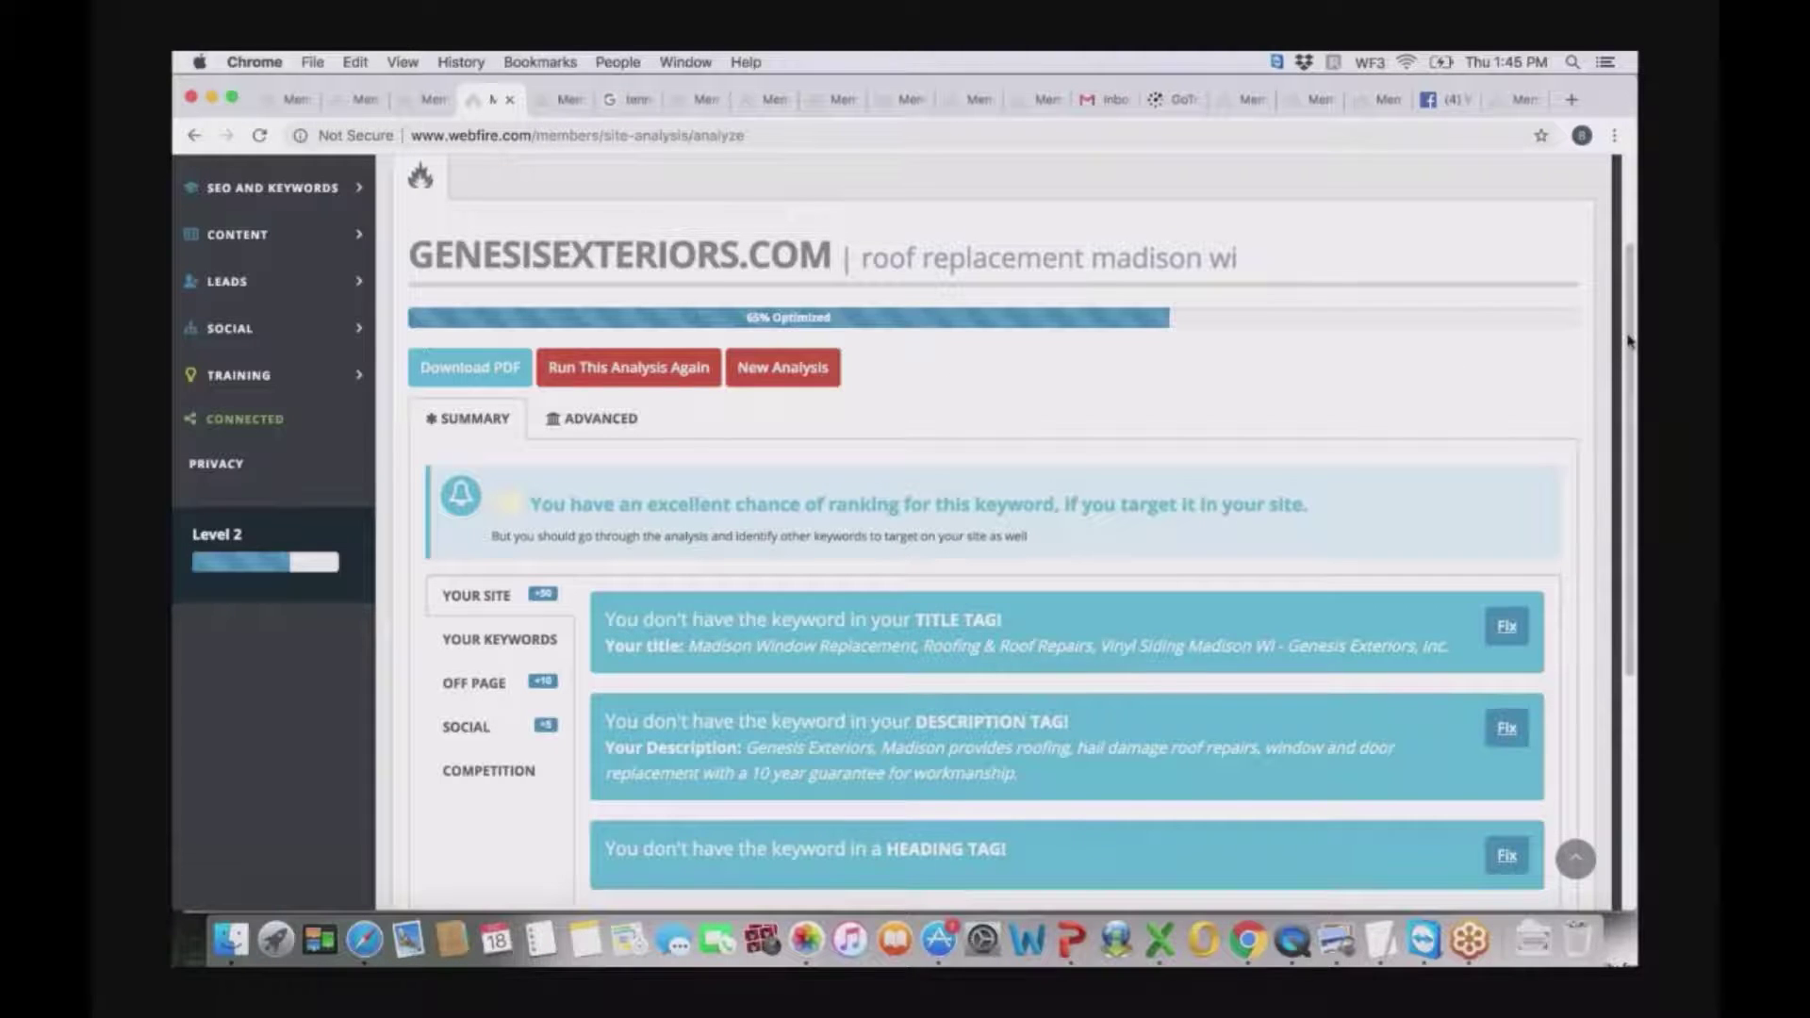
drag(1628, 335, 1617, 276)
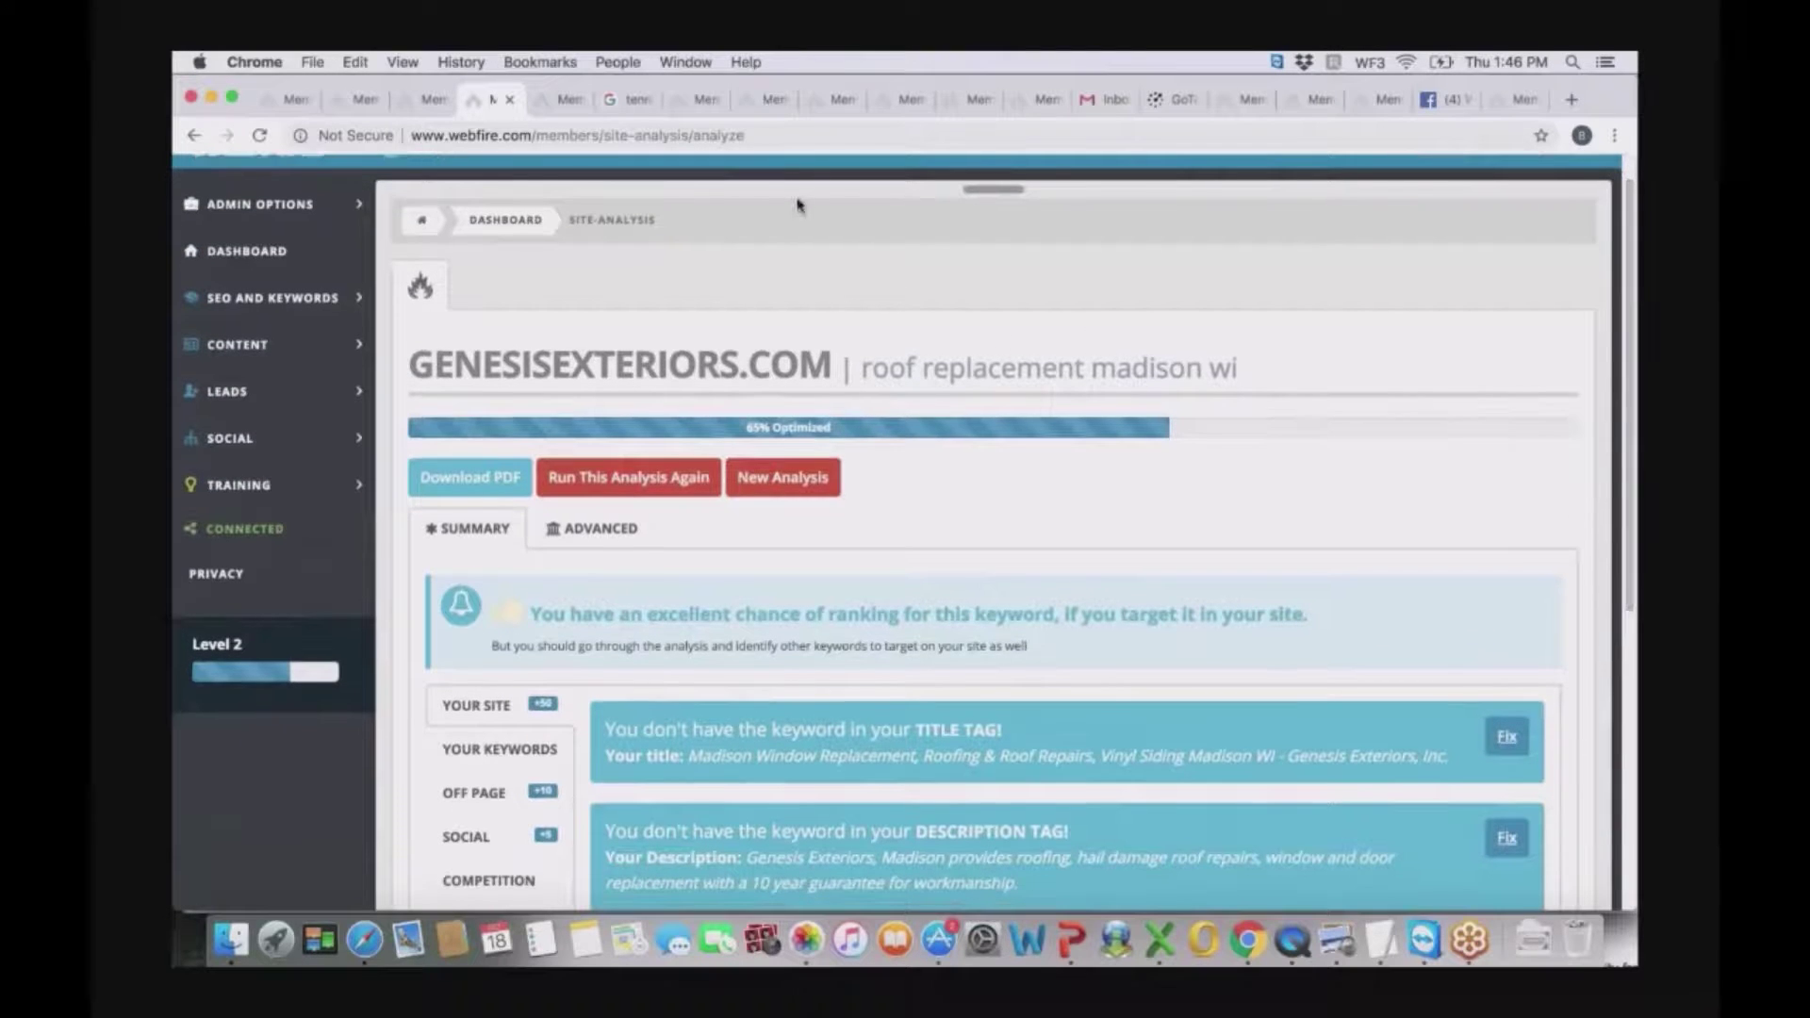
- Switch to the Schema Markup Tool page and review its introduction and the Local Business example results
click(563, 102)
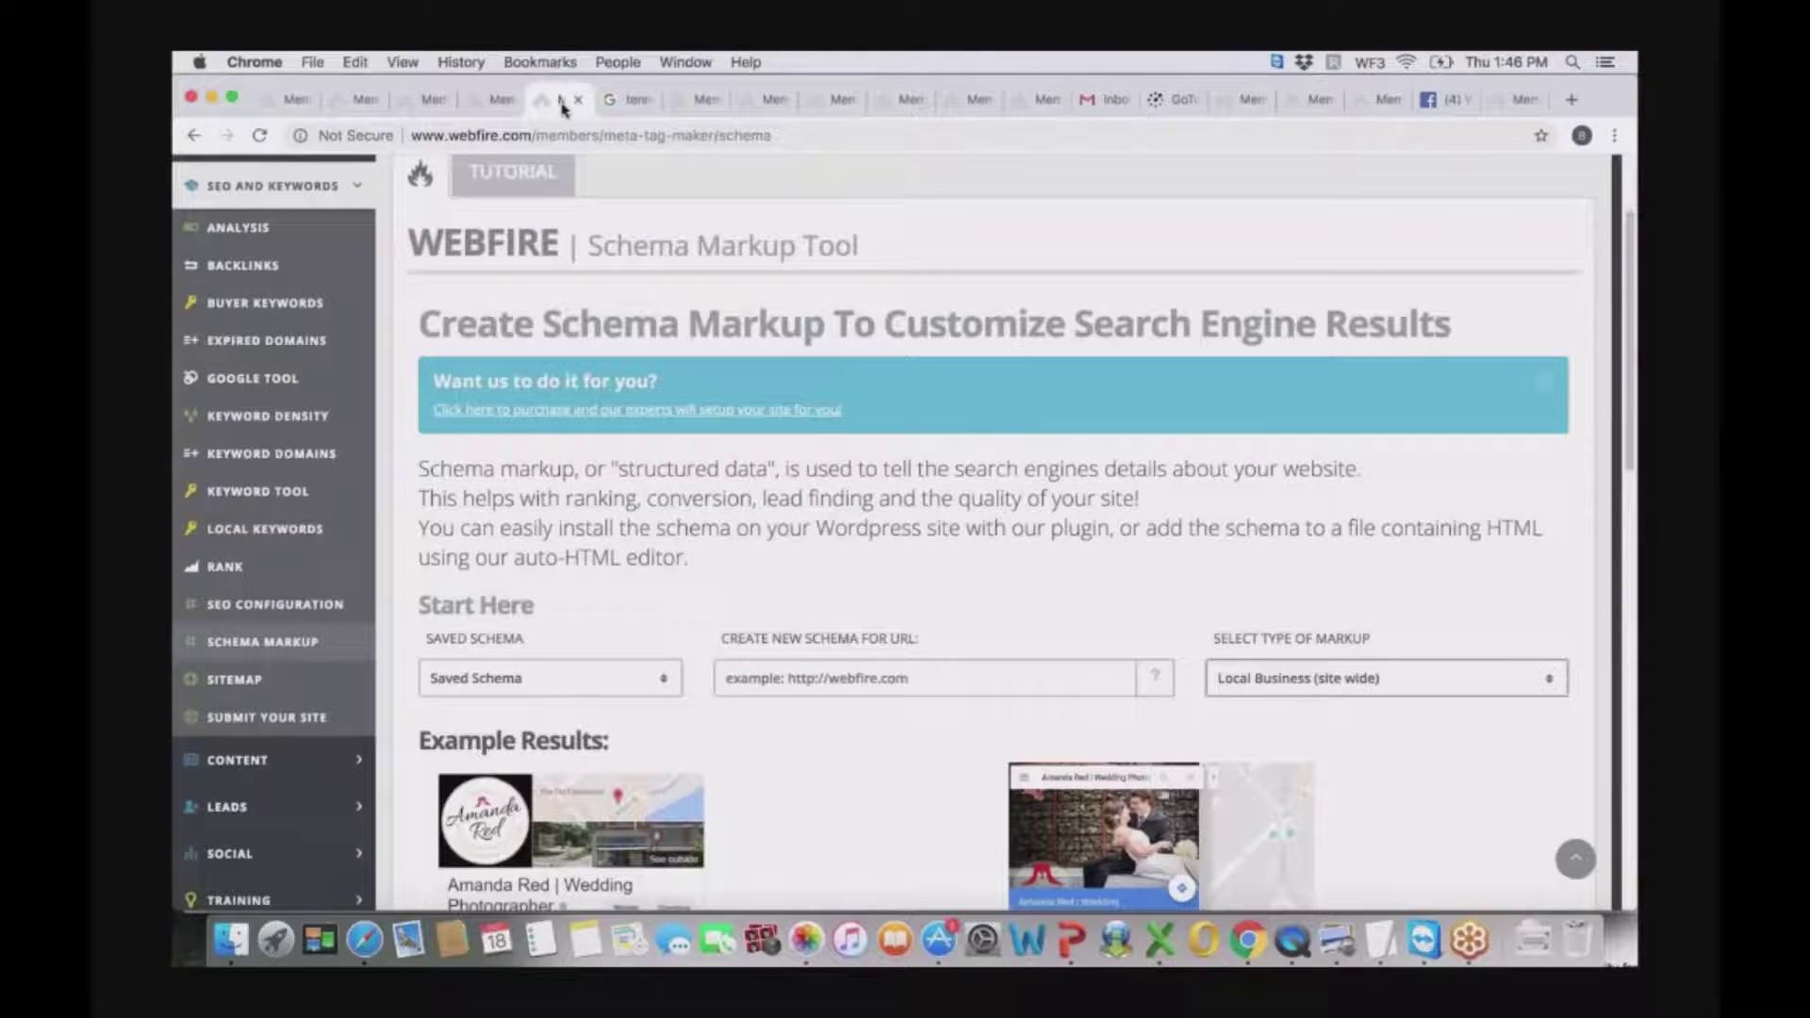
scroll(1625, 495, down, 5)
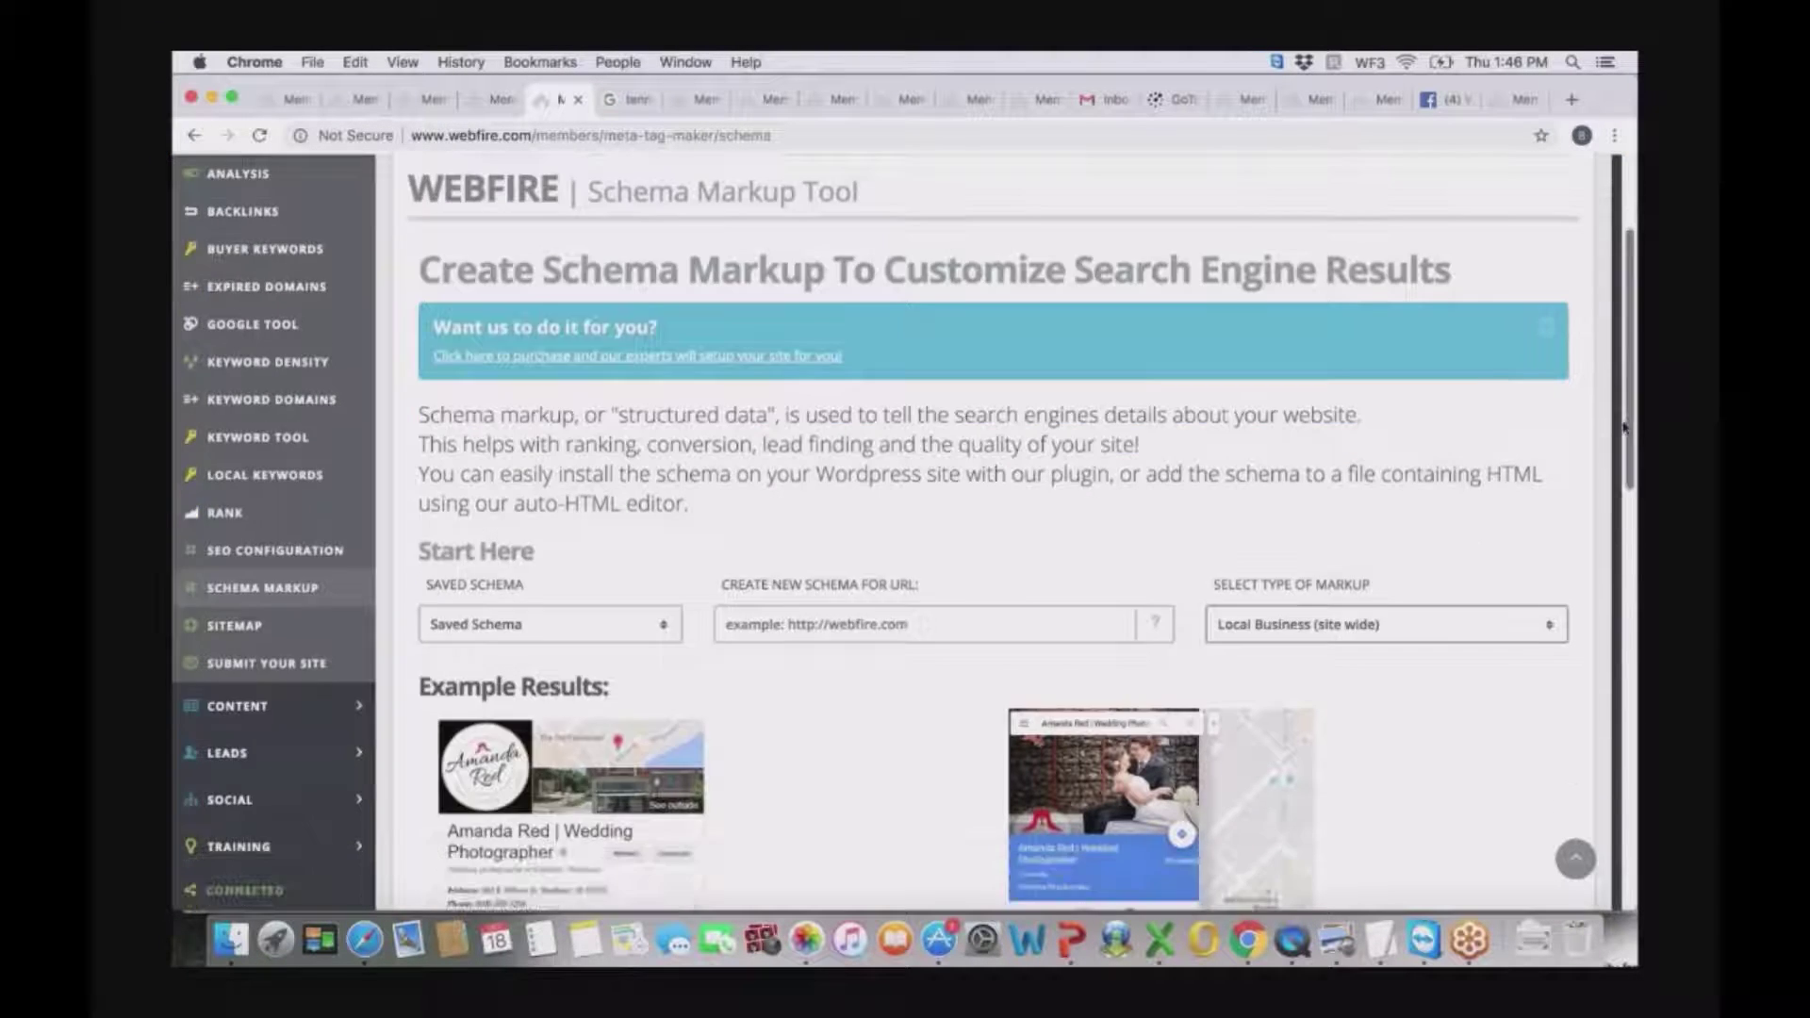
scroll(1625, 495, down, 1)
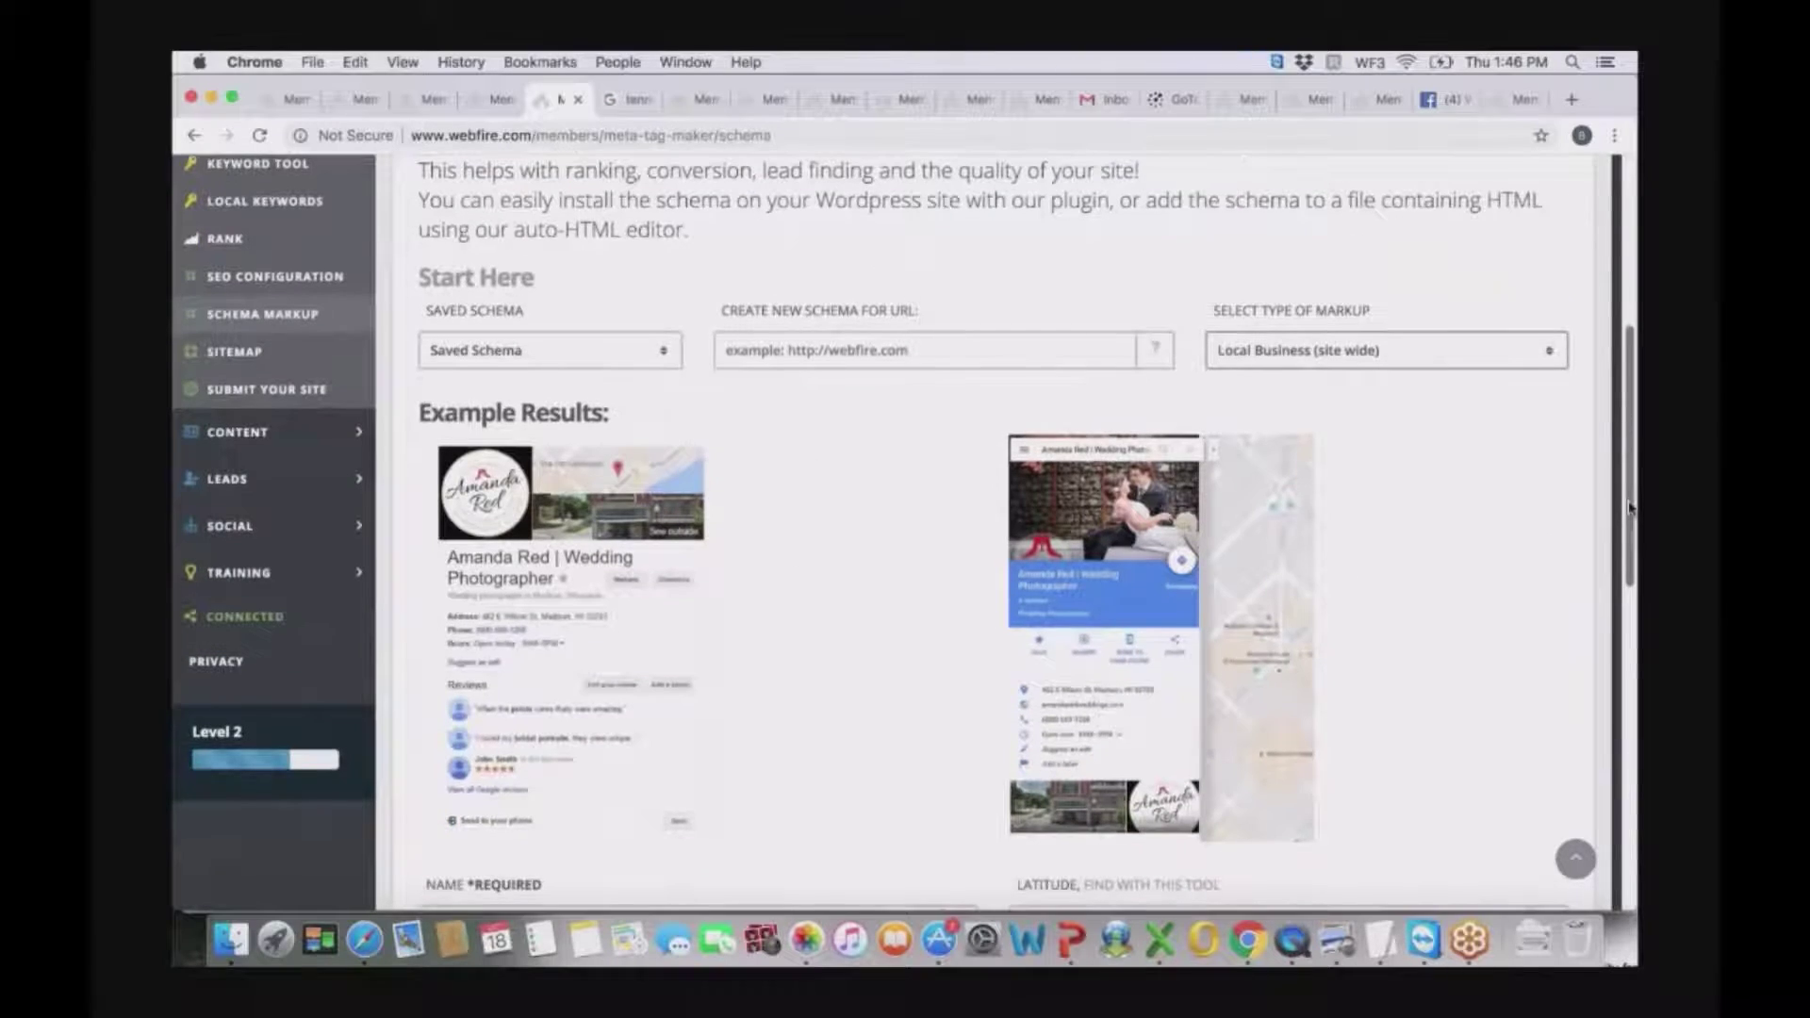
scroll(1627, 509, down, 1)
scroll(1627, 516, down, 1)
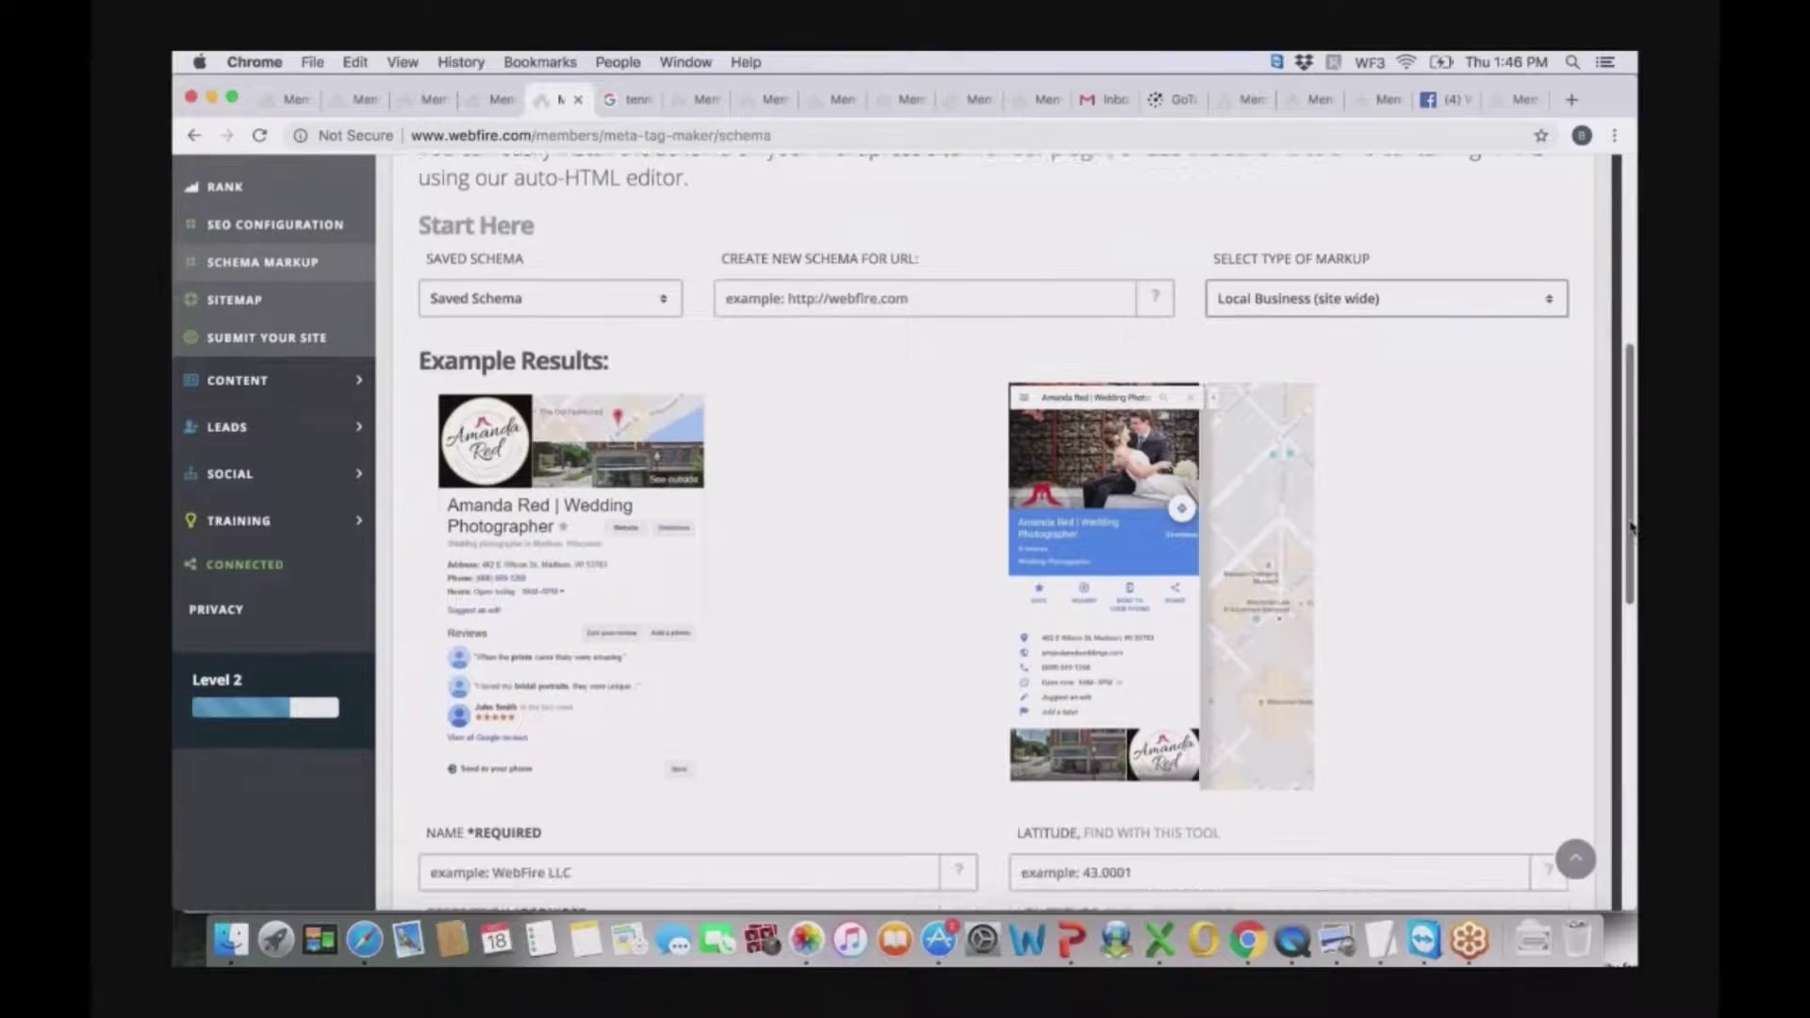
scroll(1631, 516, down, 1)
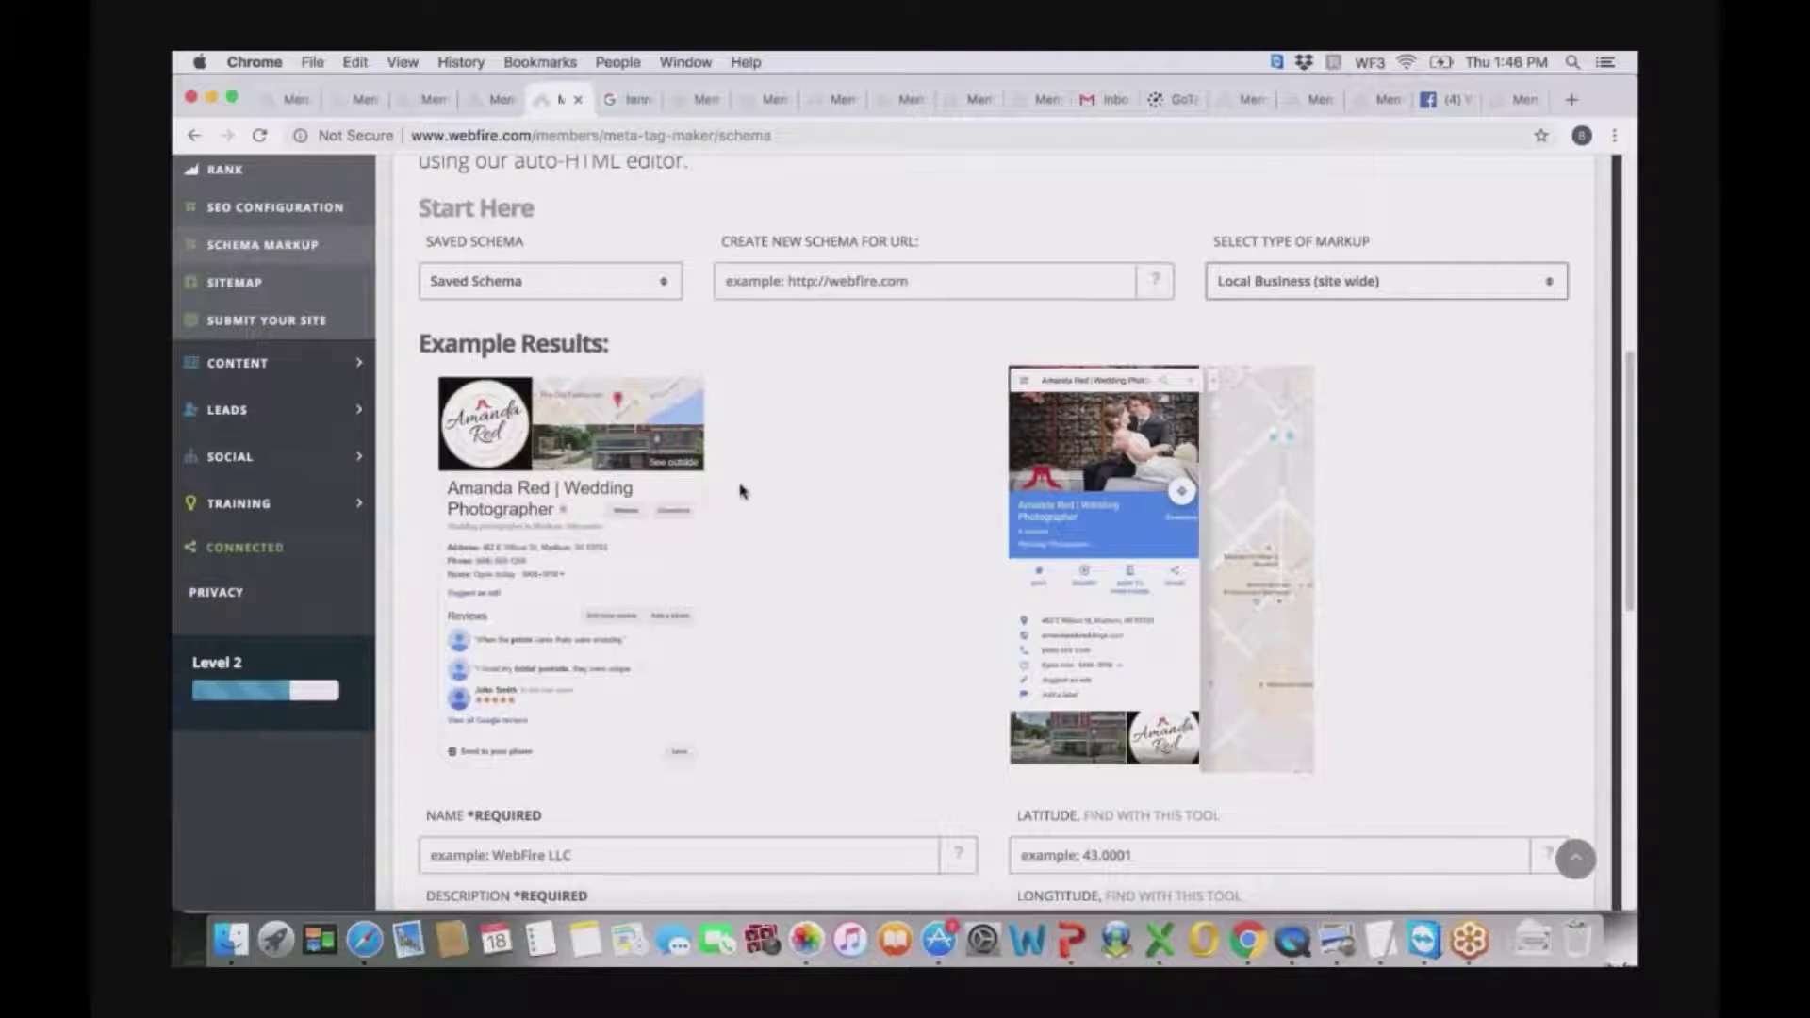
- Preview the schema example results for the Navigation, Product Page and Blog Article markup types
click(1545, 287)
click(1537, 299)
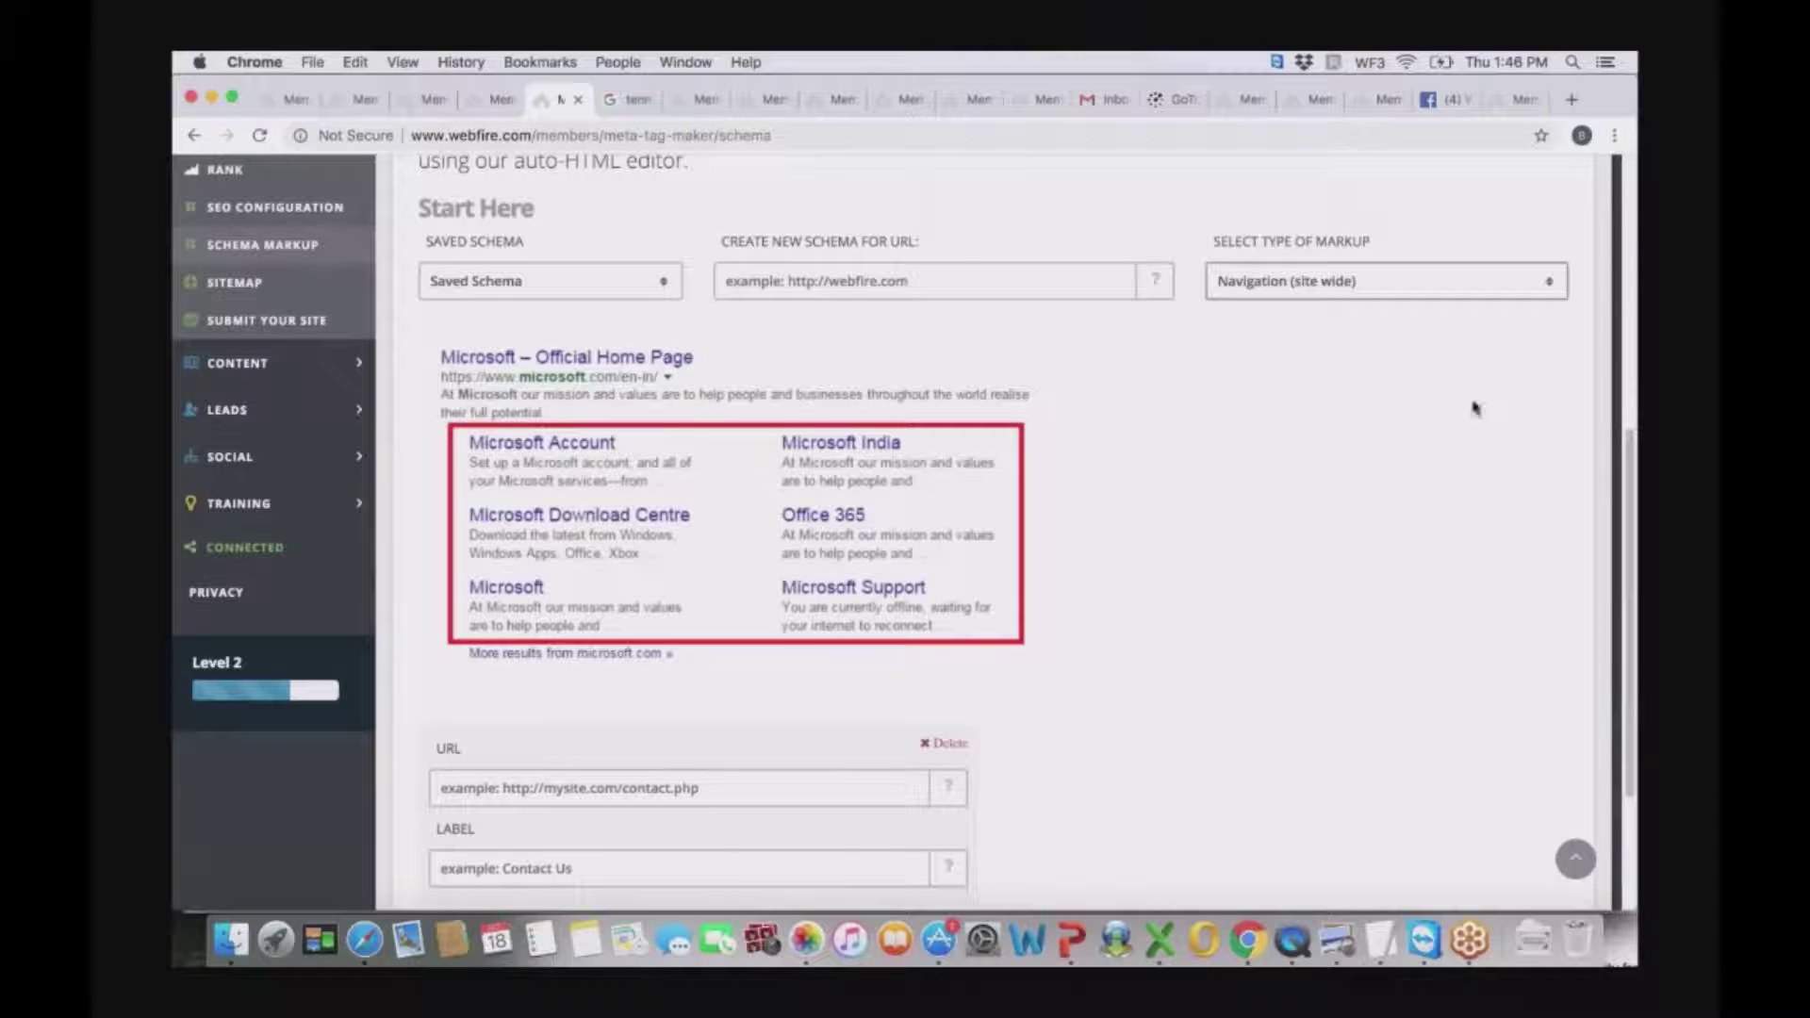
click(1551, 284)
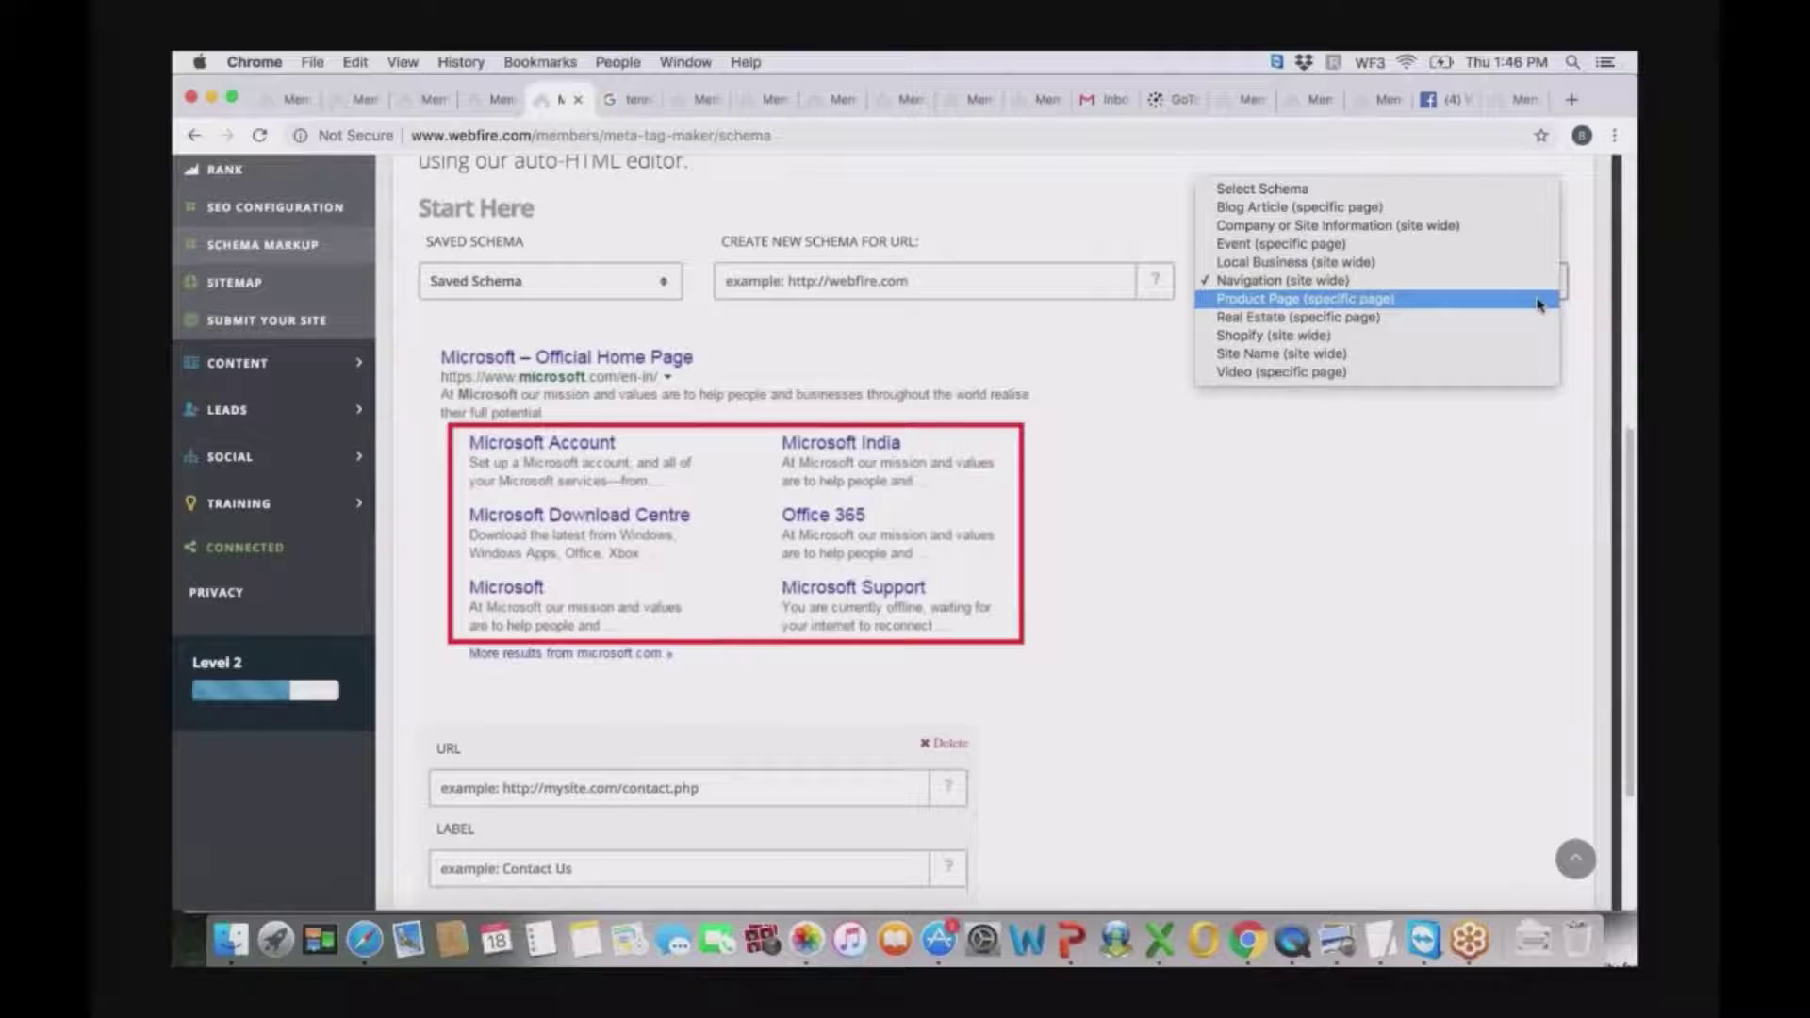
click(1539, 304)
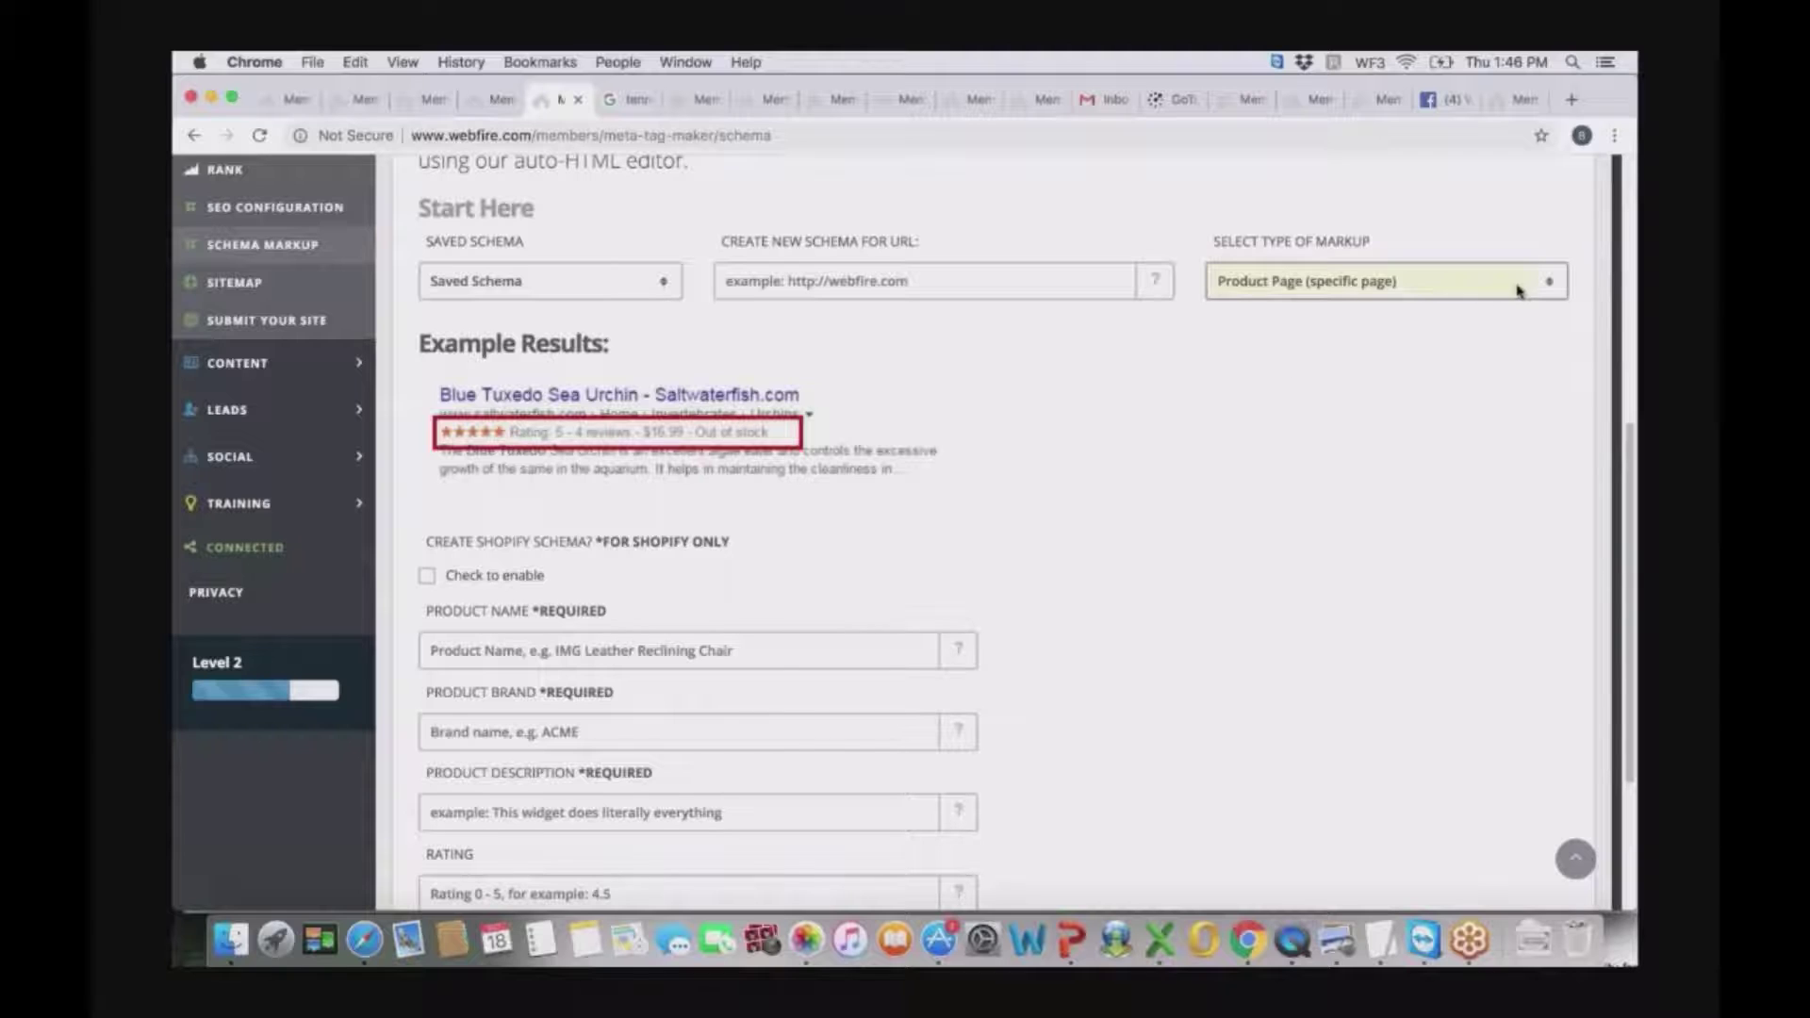
click(1550, 284)
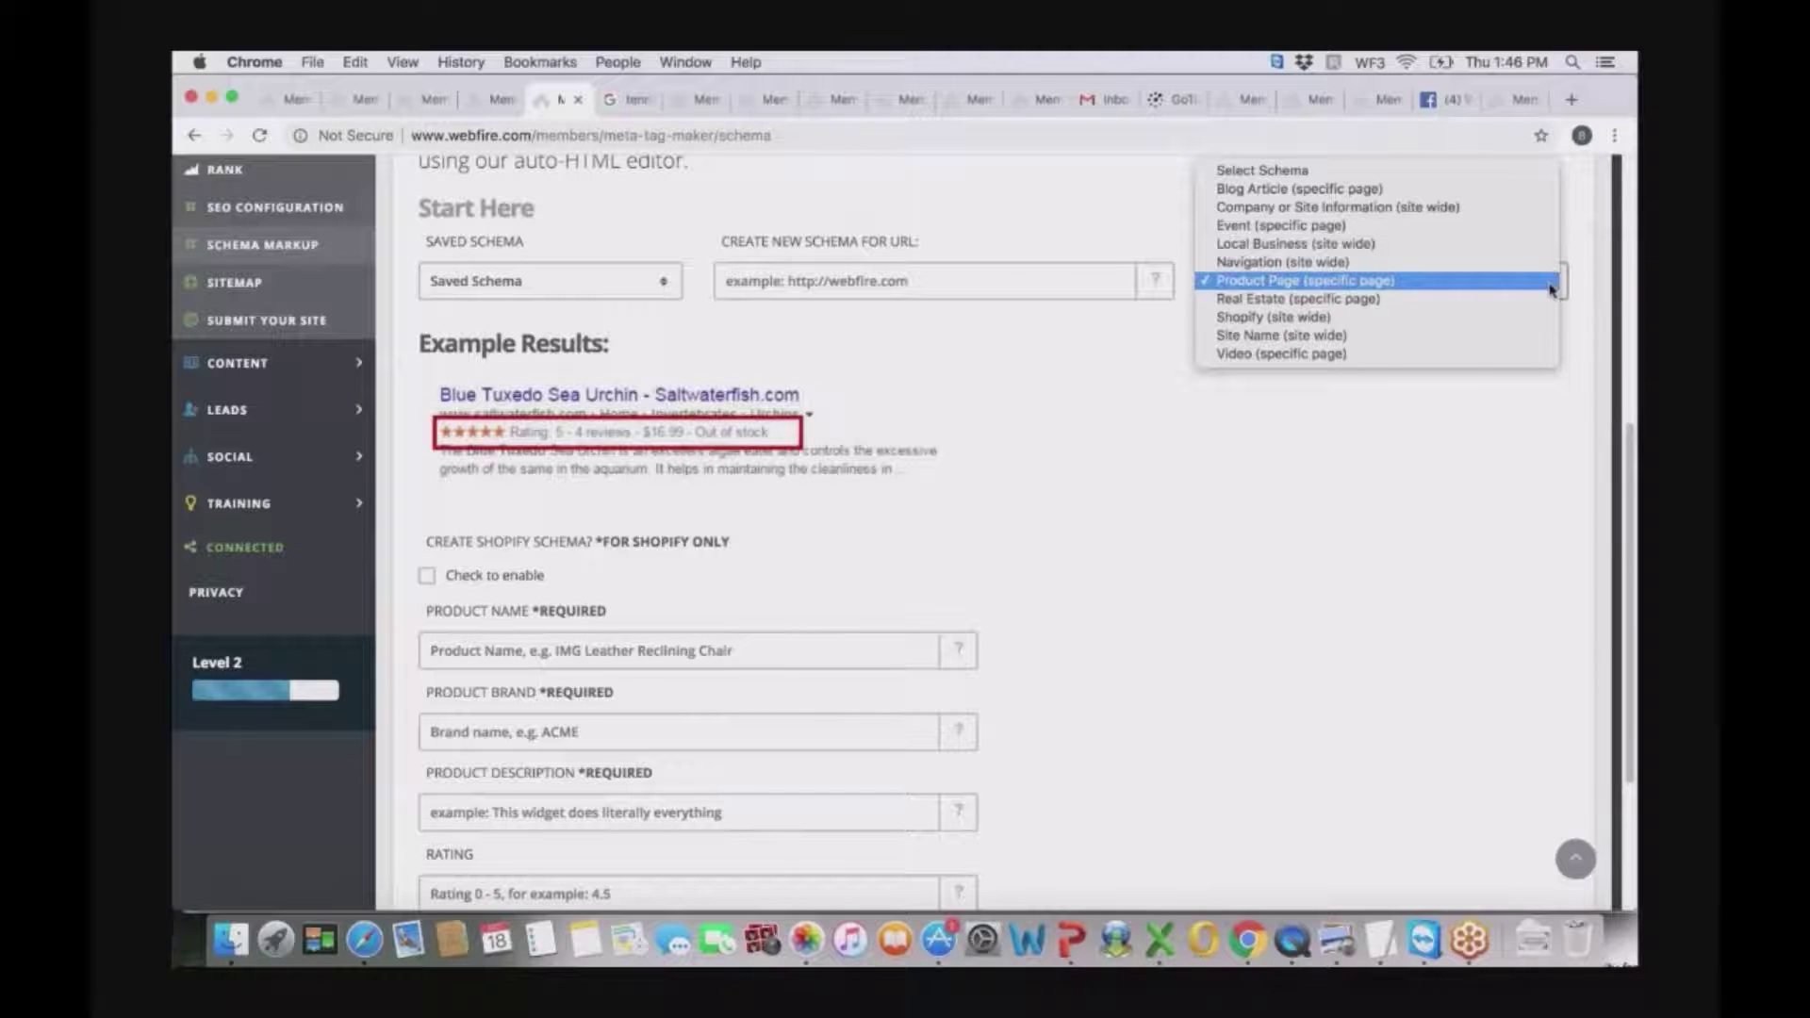
click(1473, 194)
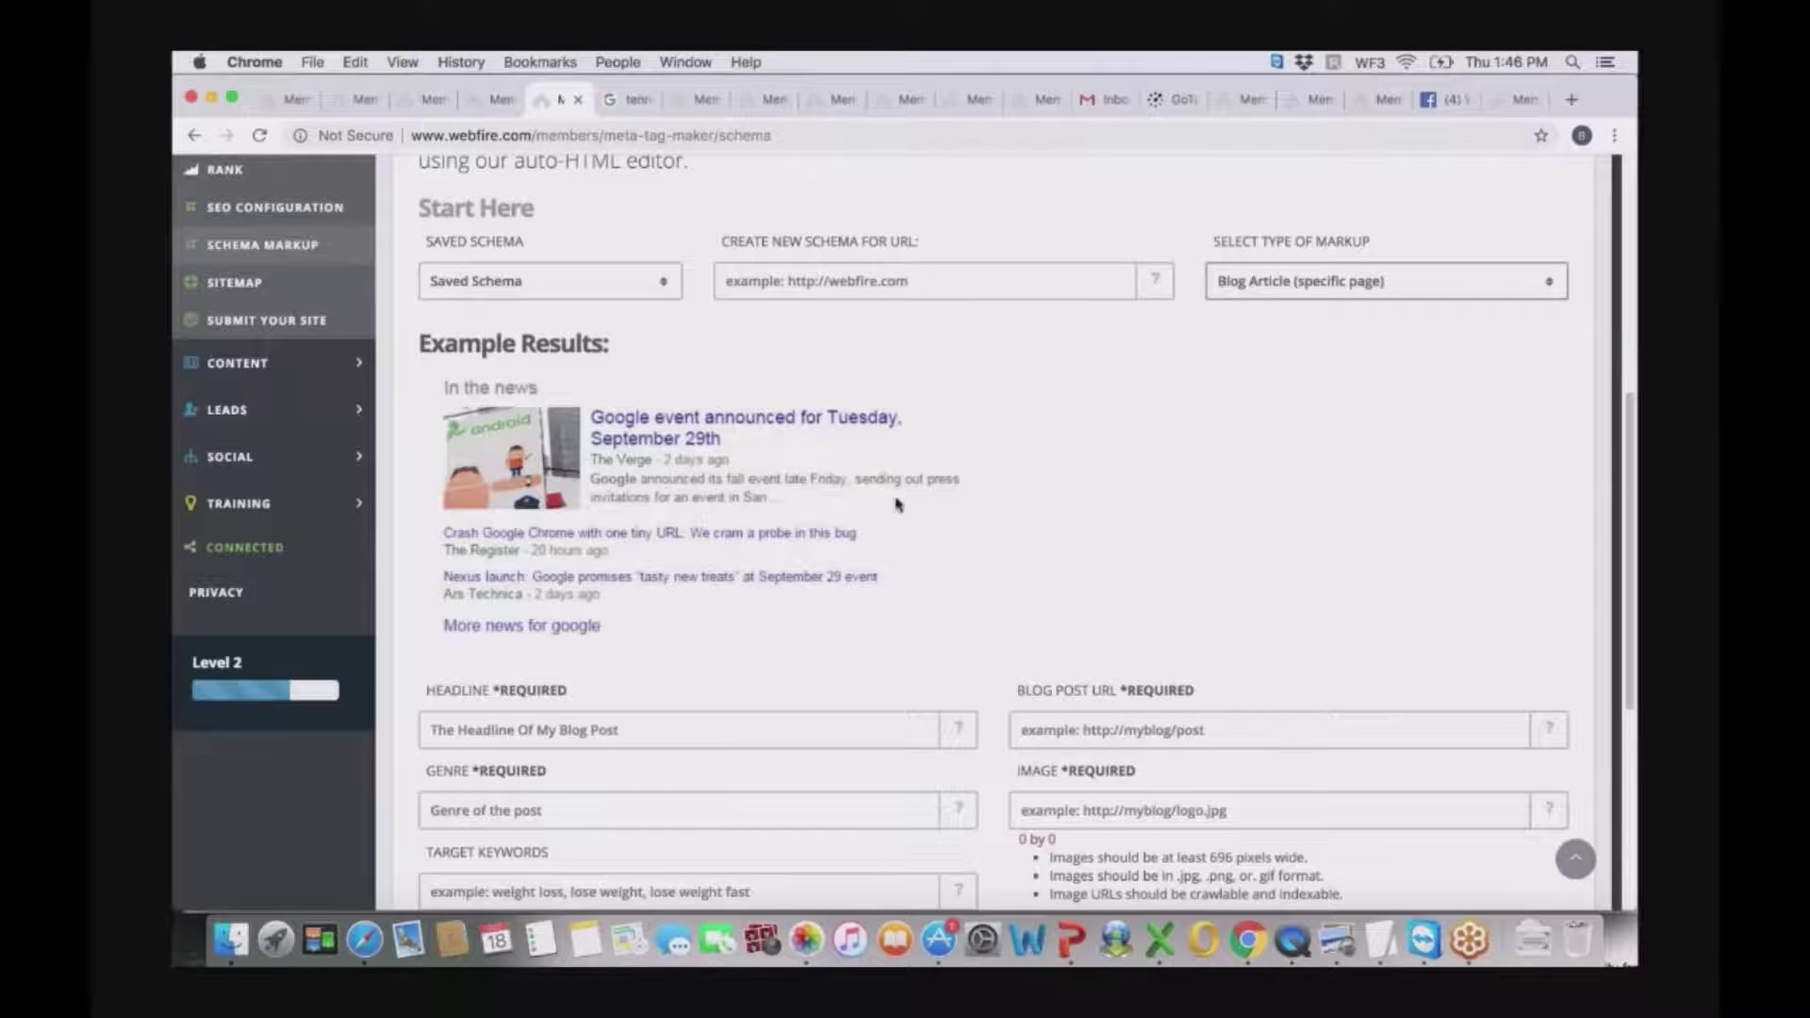
- Preview the Video markup type's example results and set the markup type back to Local Business (site wide)
click(1553, 281)
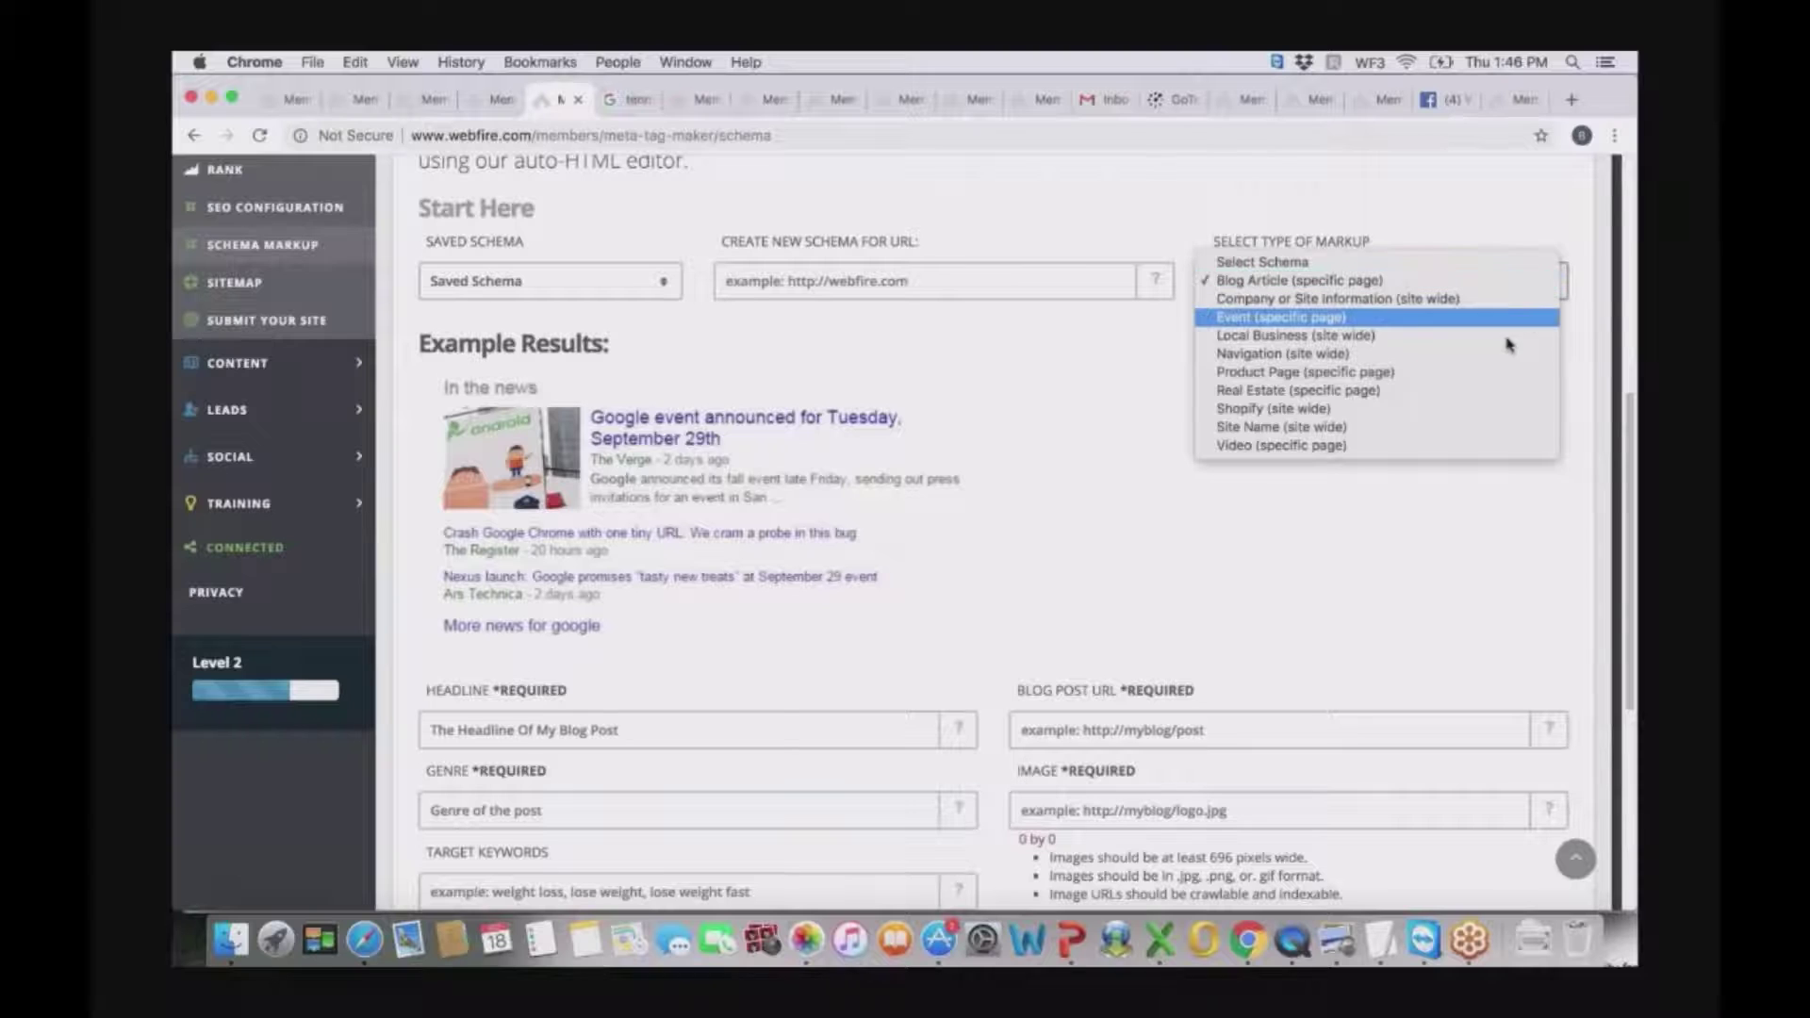
click(1448, 447)
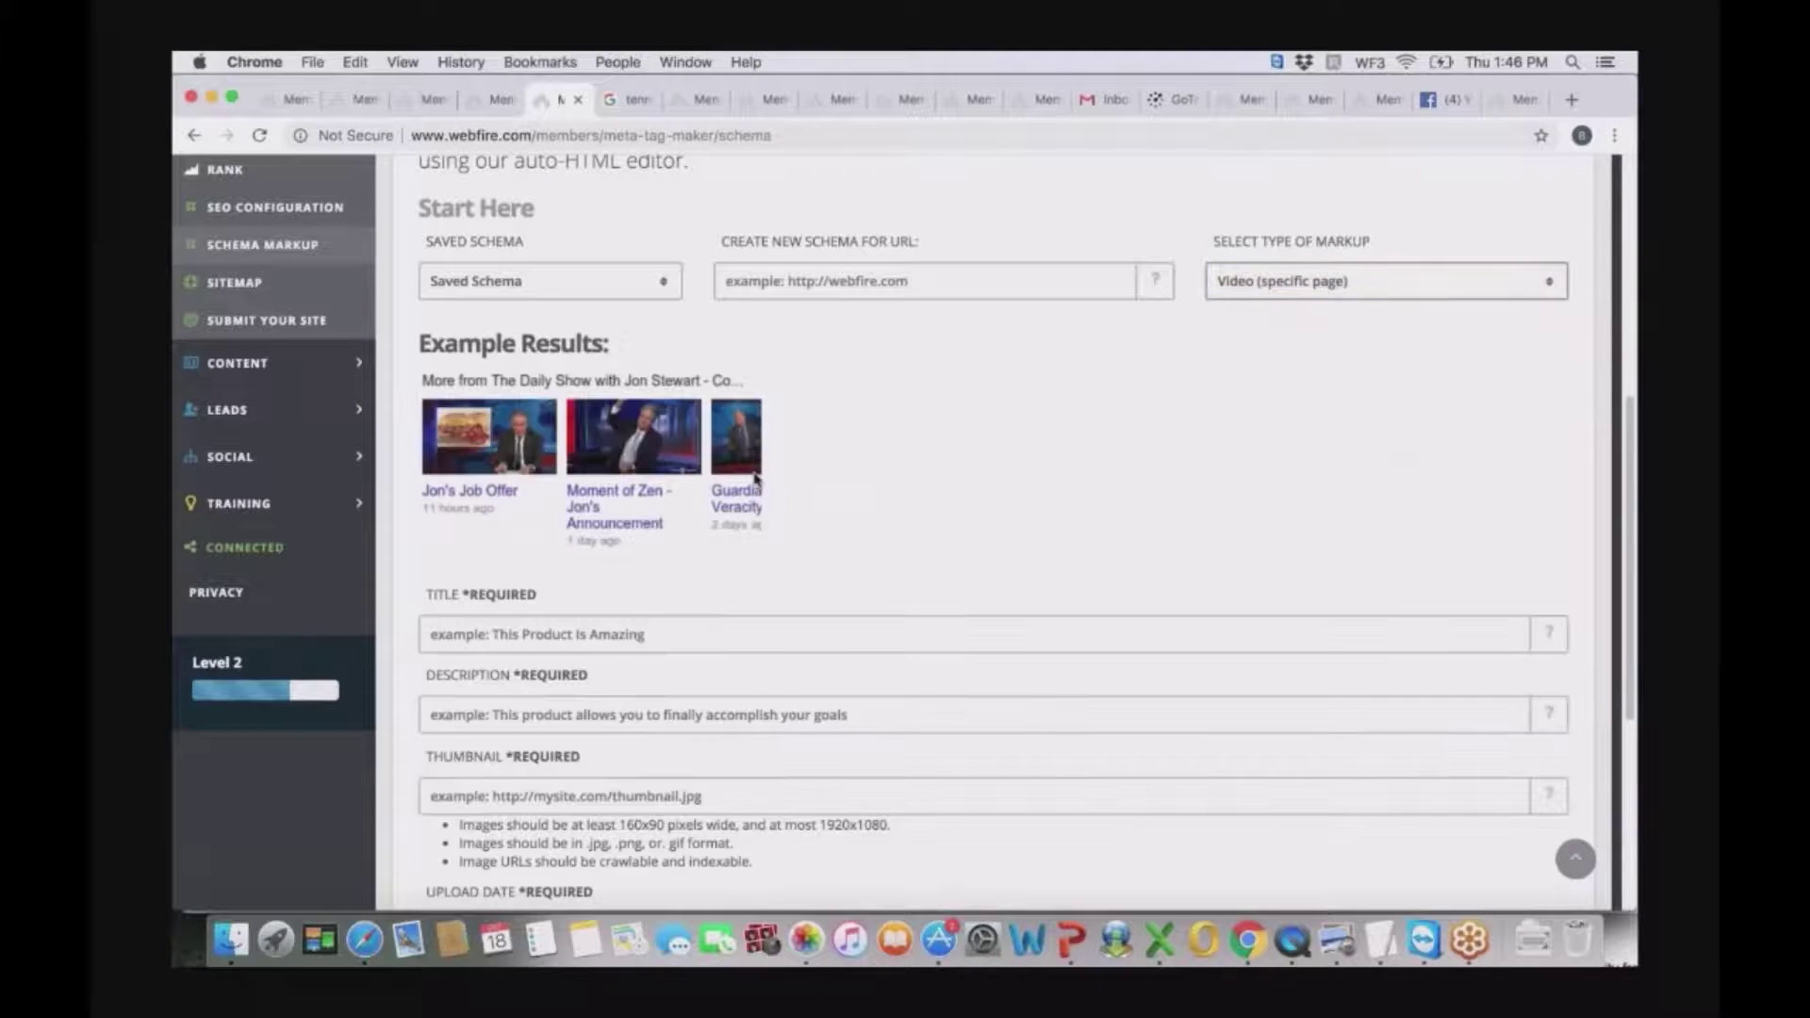
click(1550, 284)
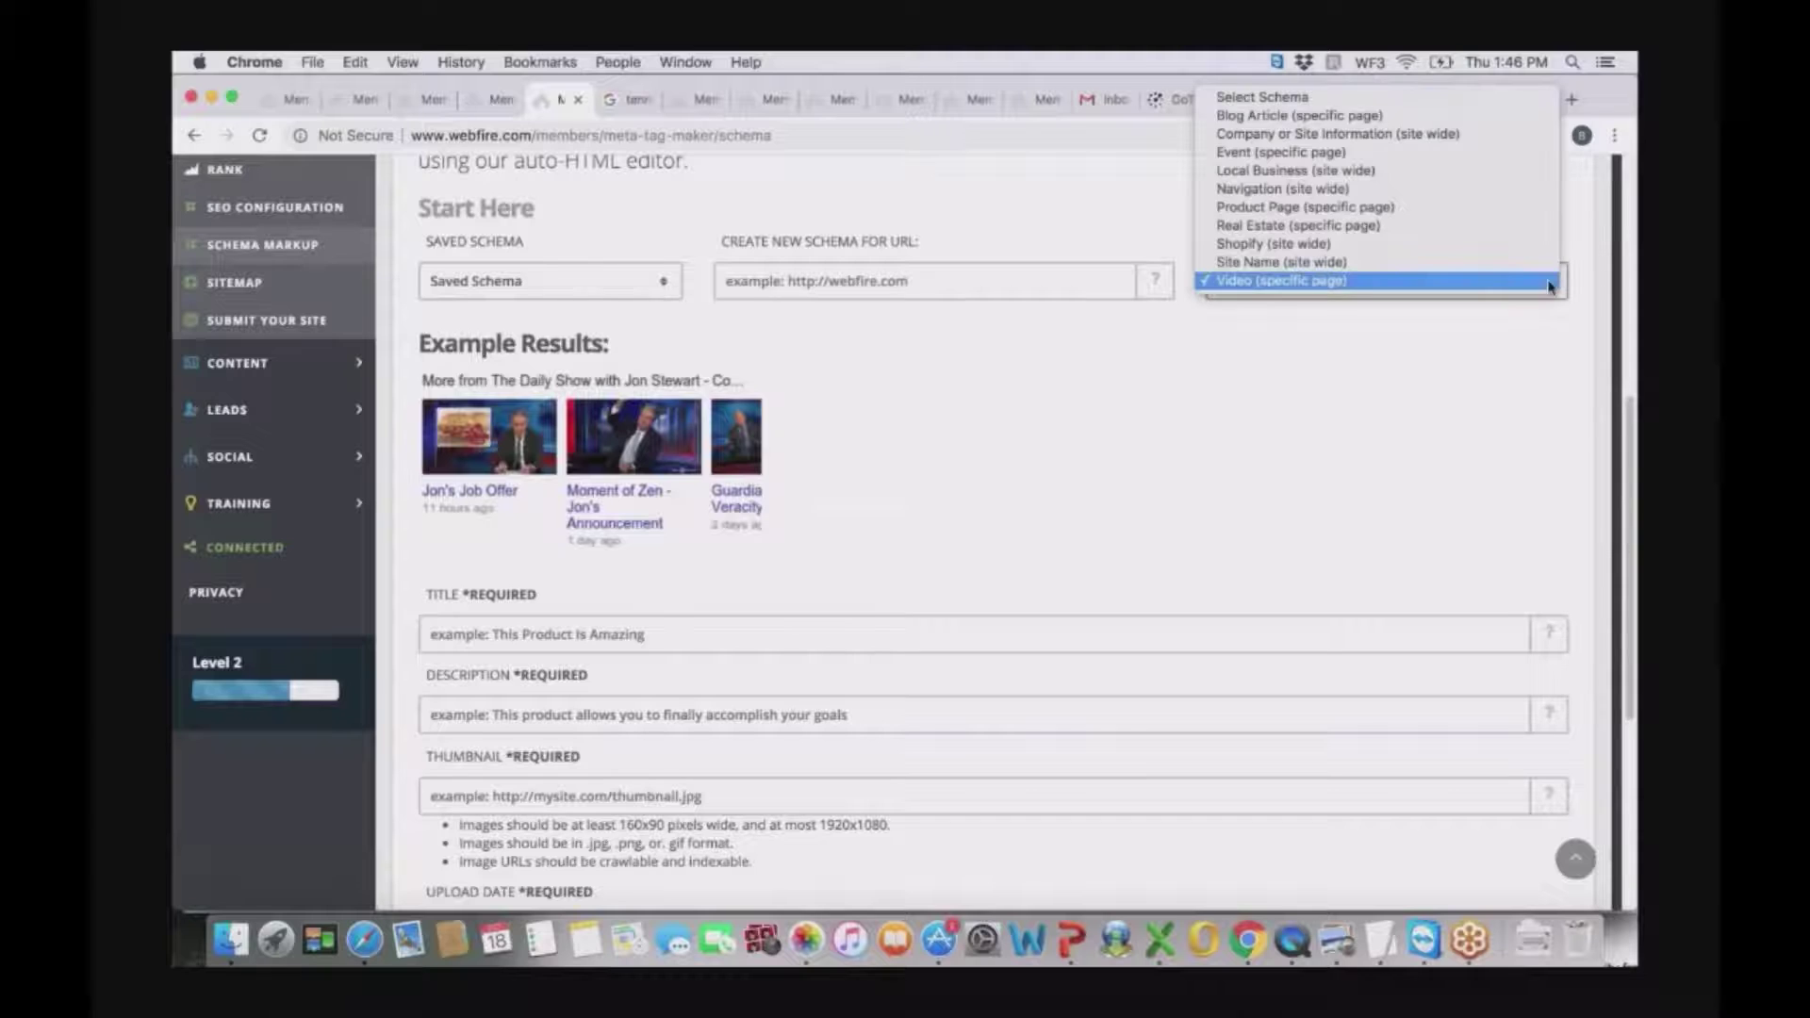
click(1511, 172)
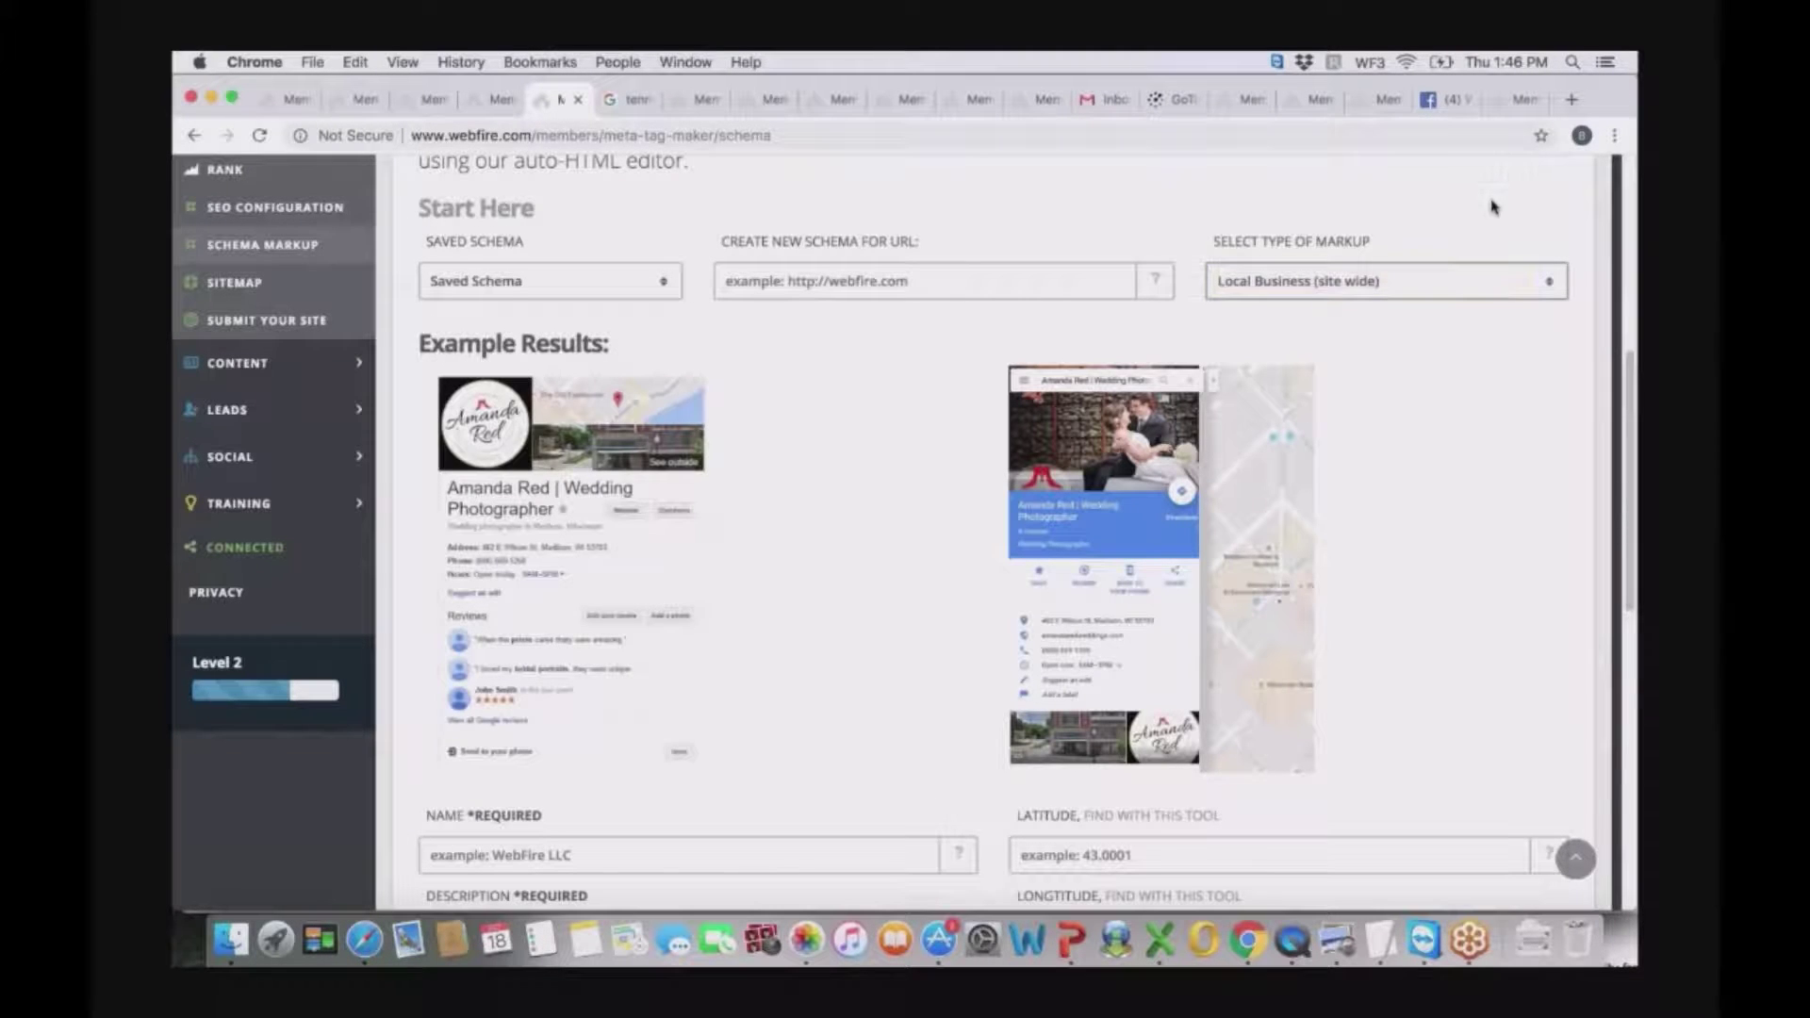
- Compare the Site Name and Navigation markup examples, and return the markup type to Local Business (site wide)
click(1534, 285)
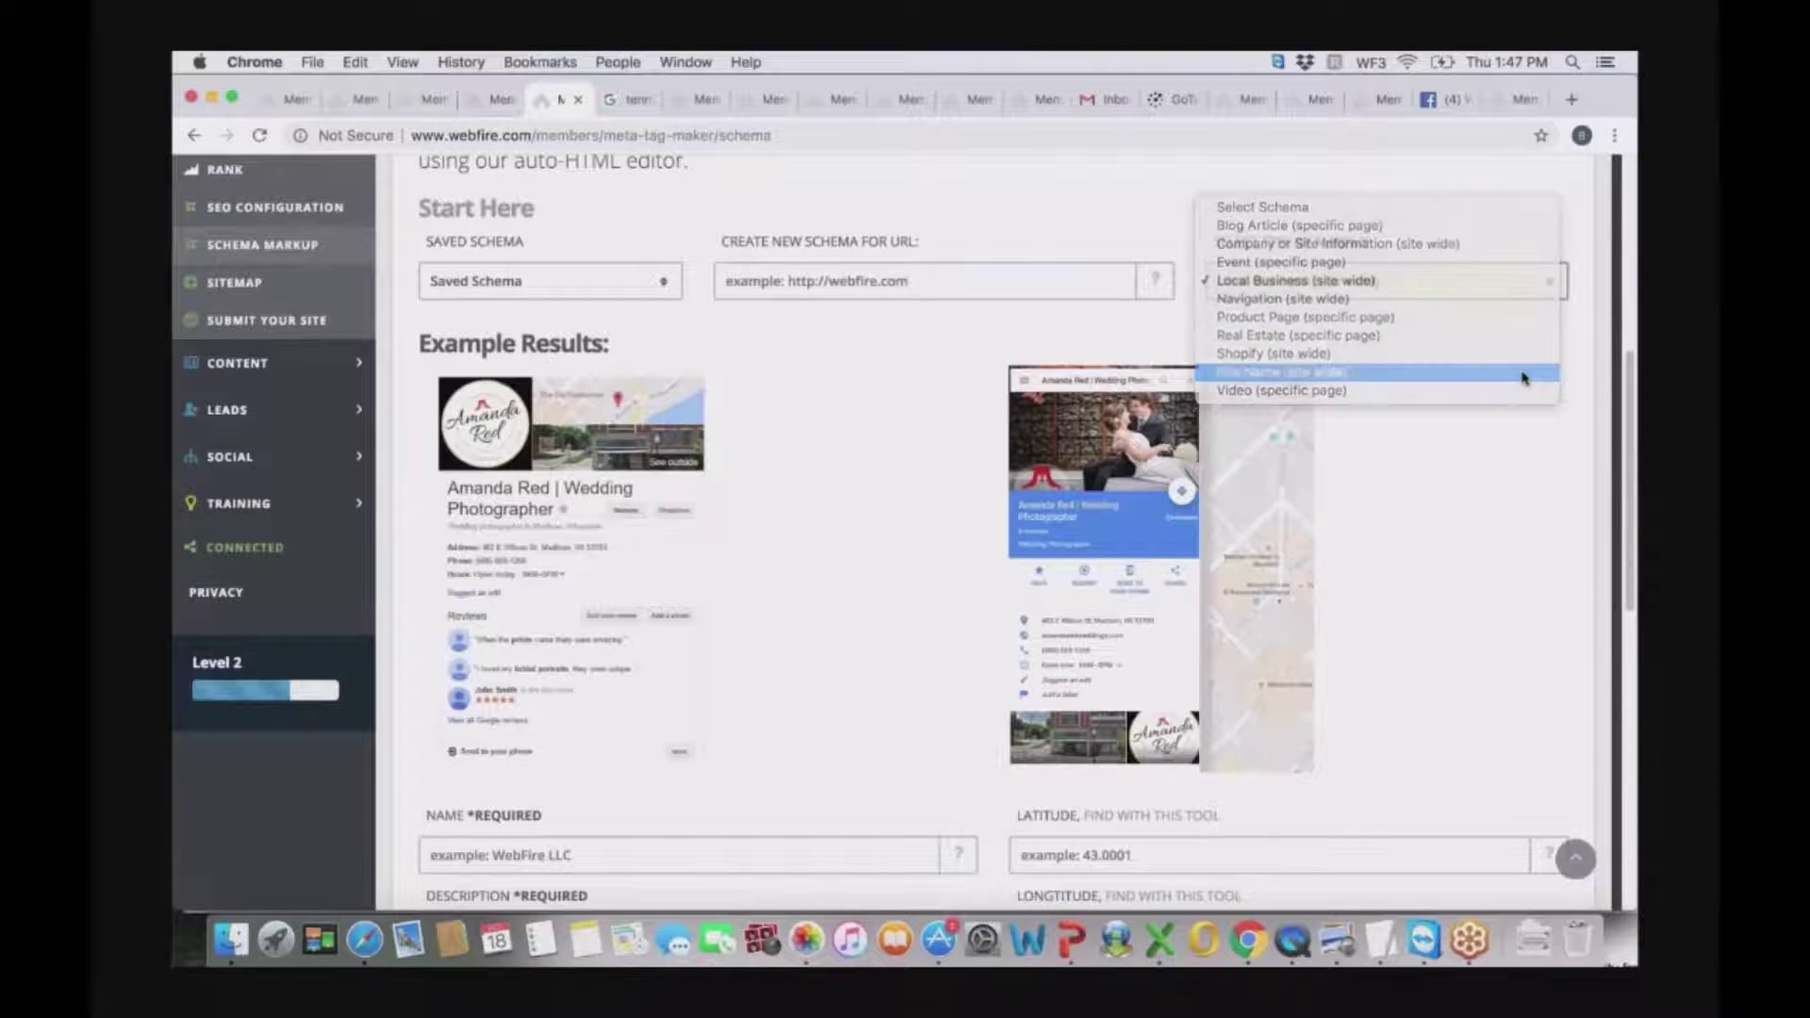
click(1522, 378)
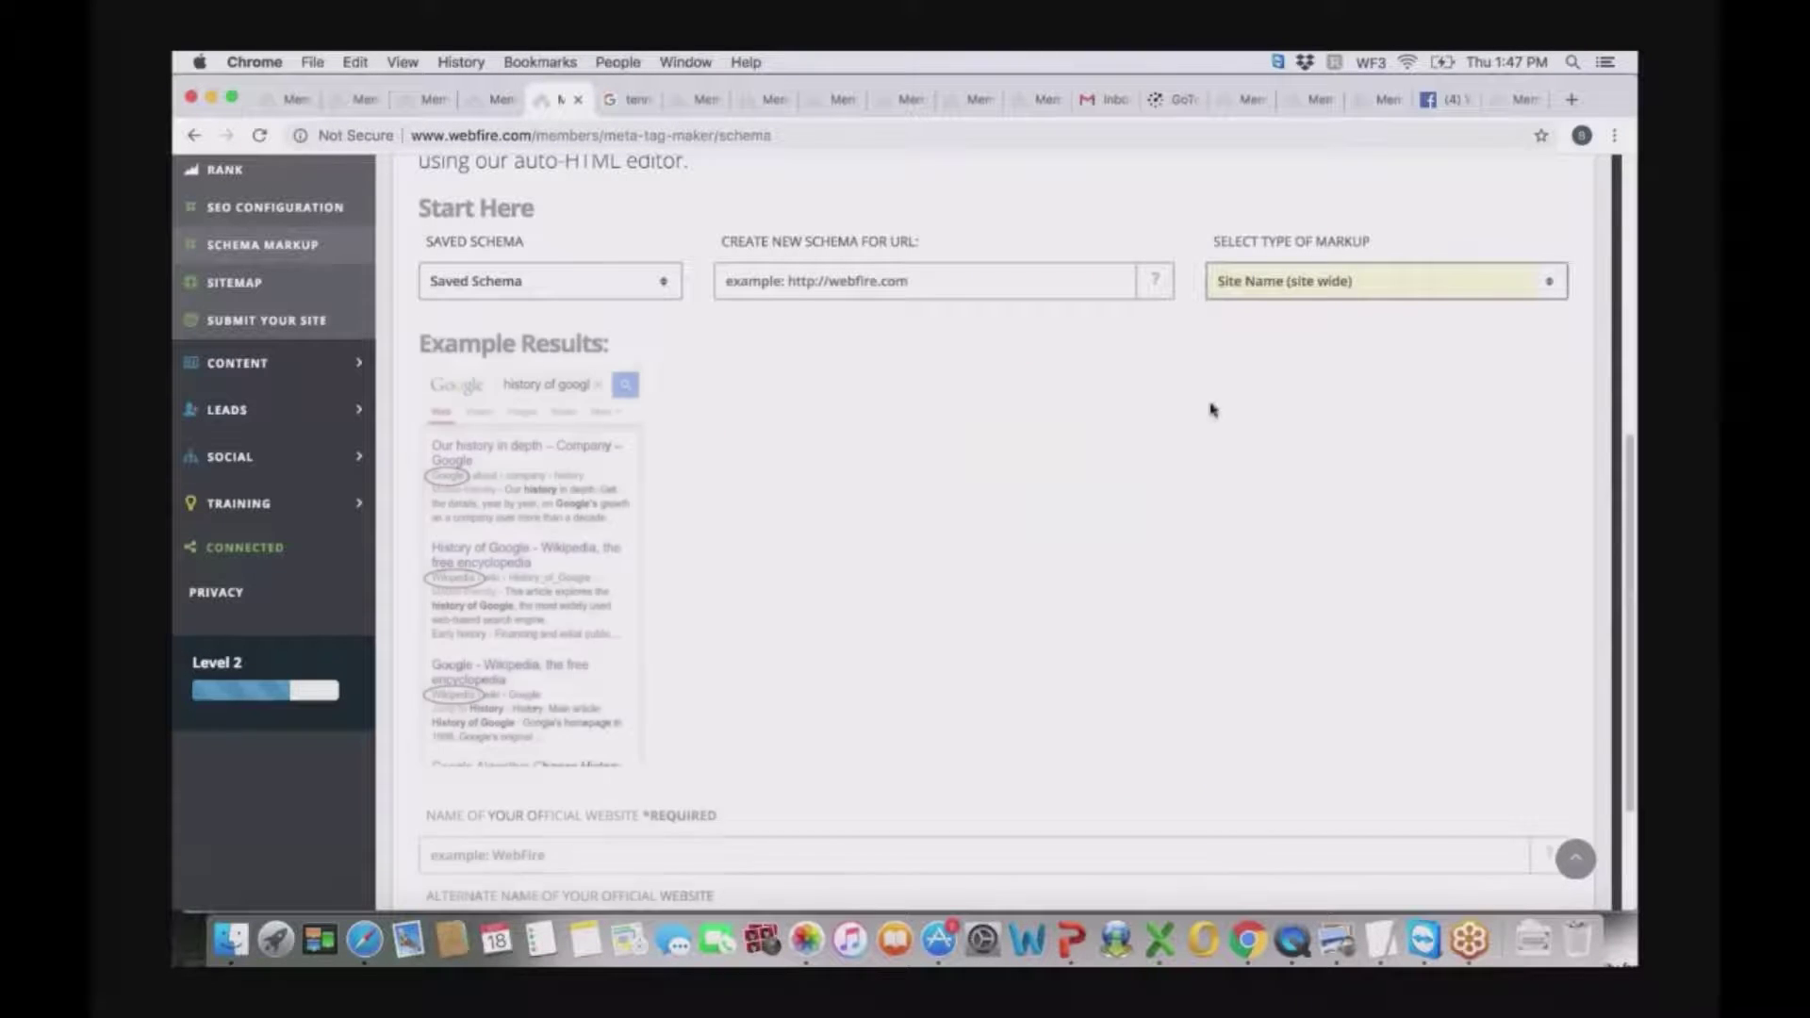
click(1551, 287)
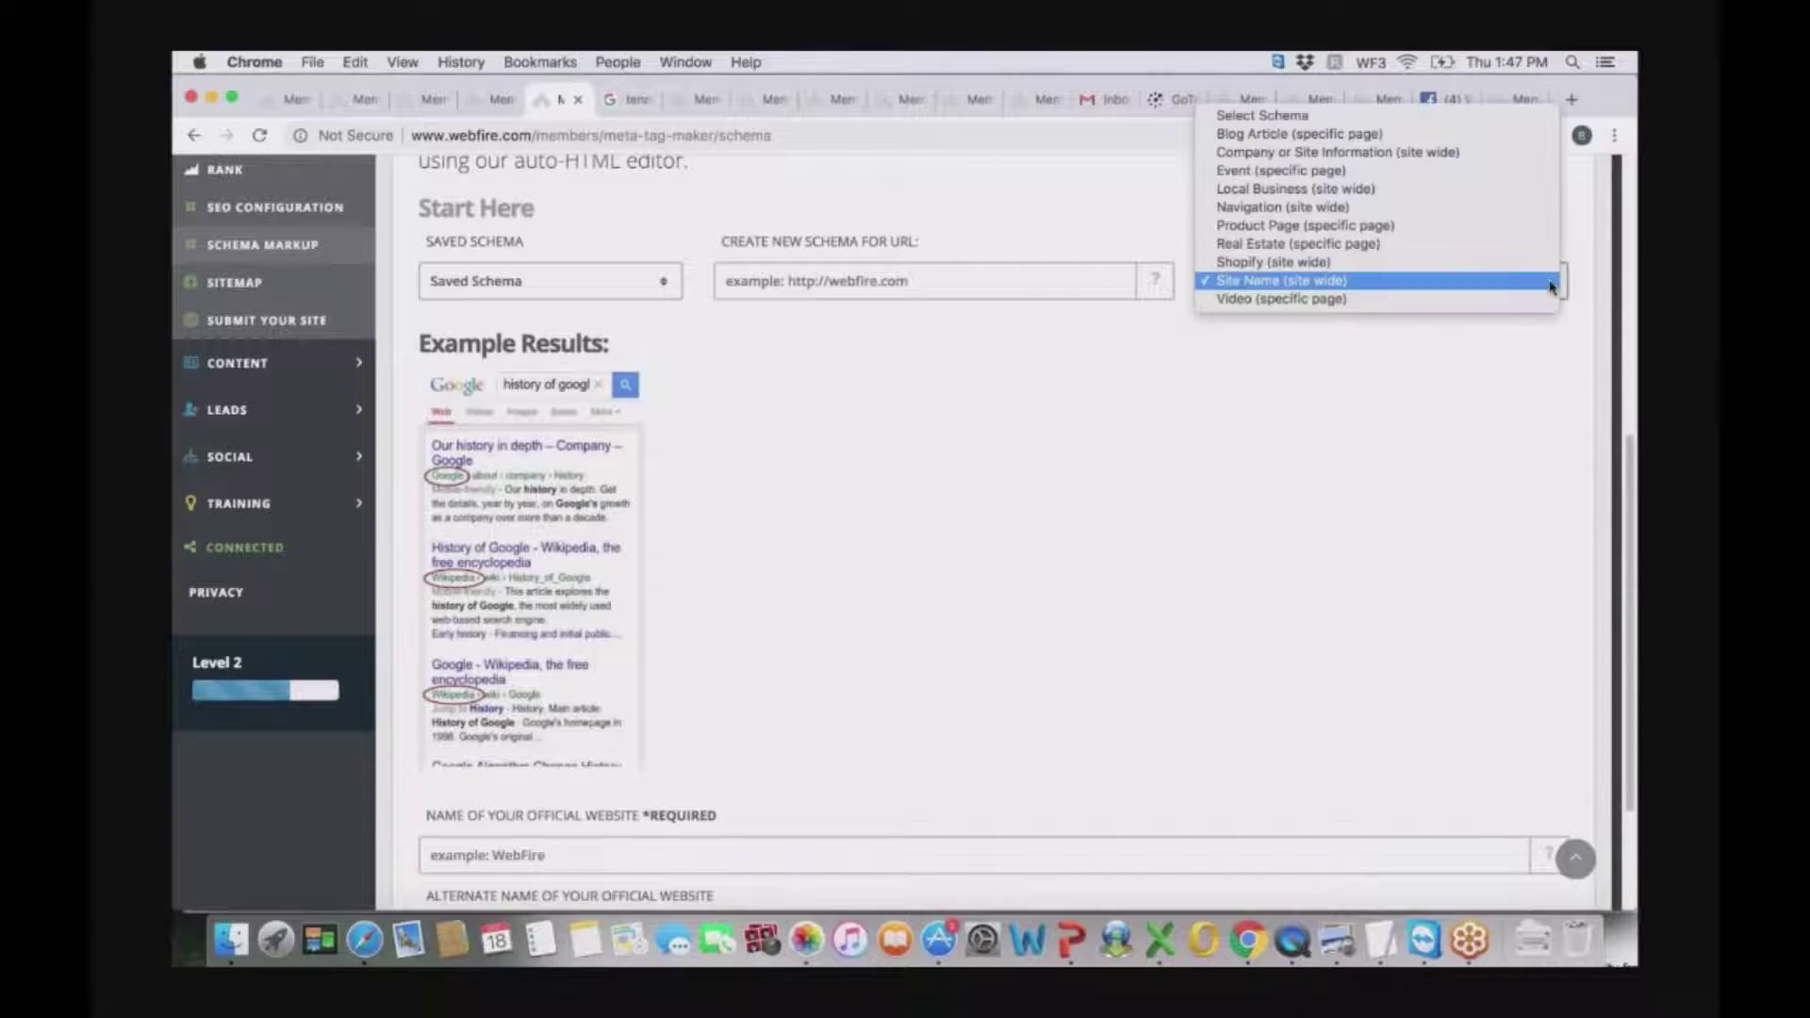
click(1468, 214)
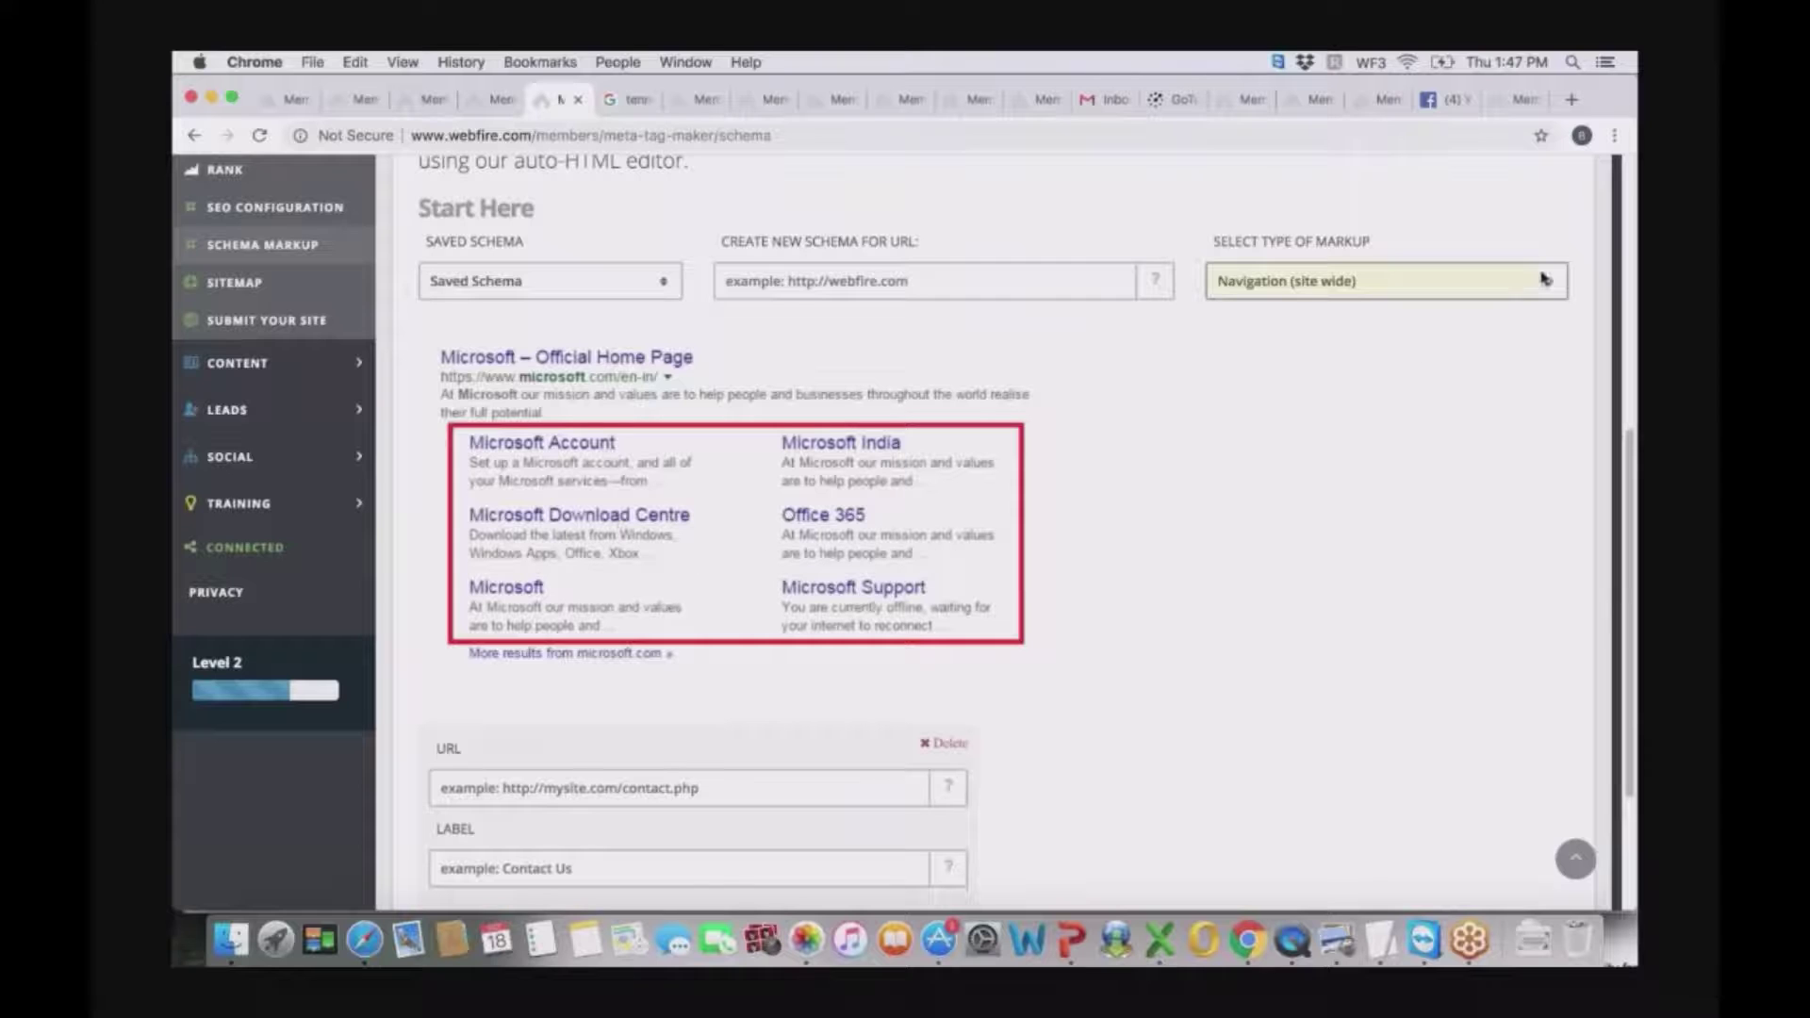
click(1545, 279)
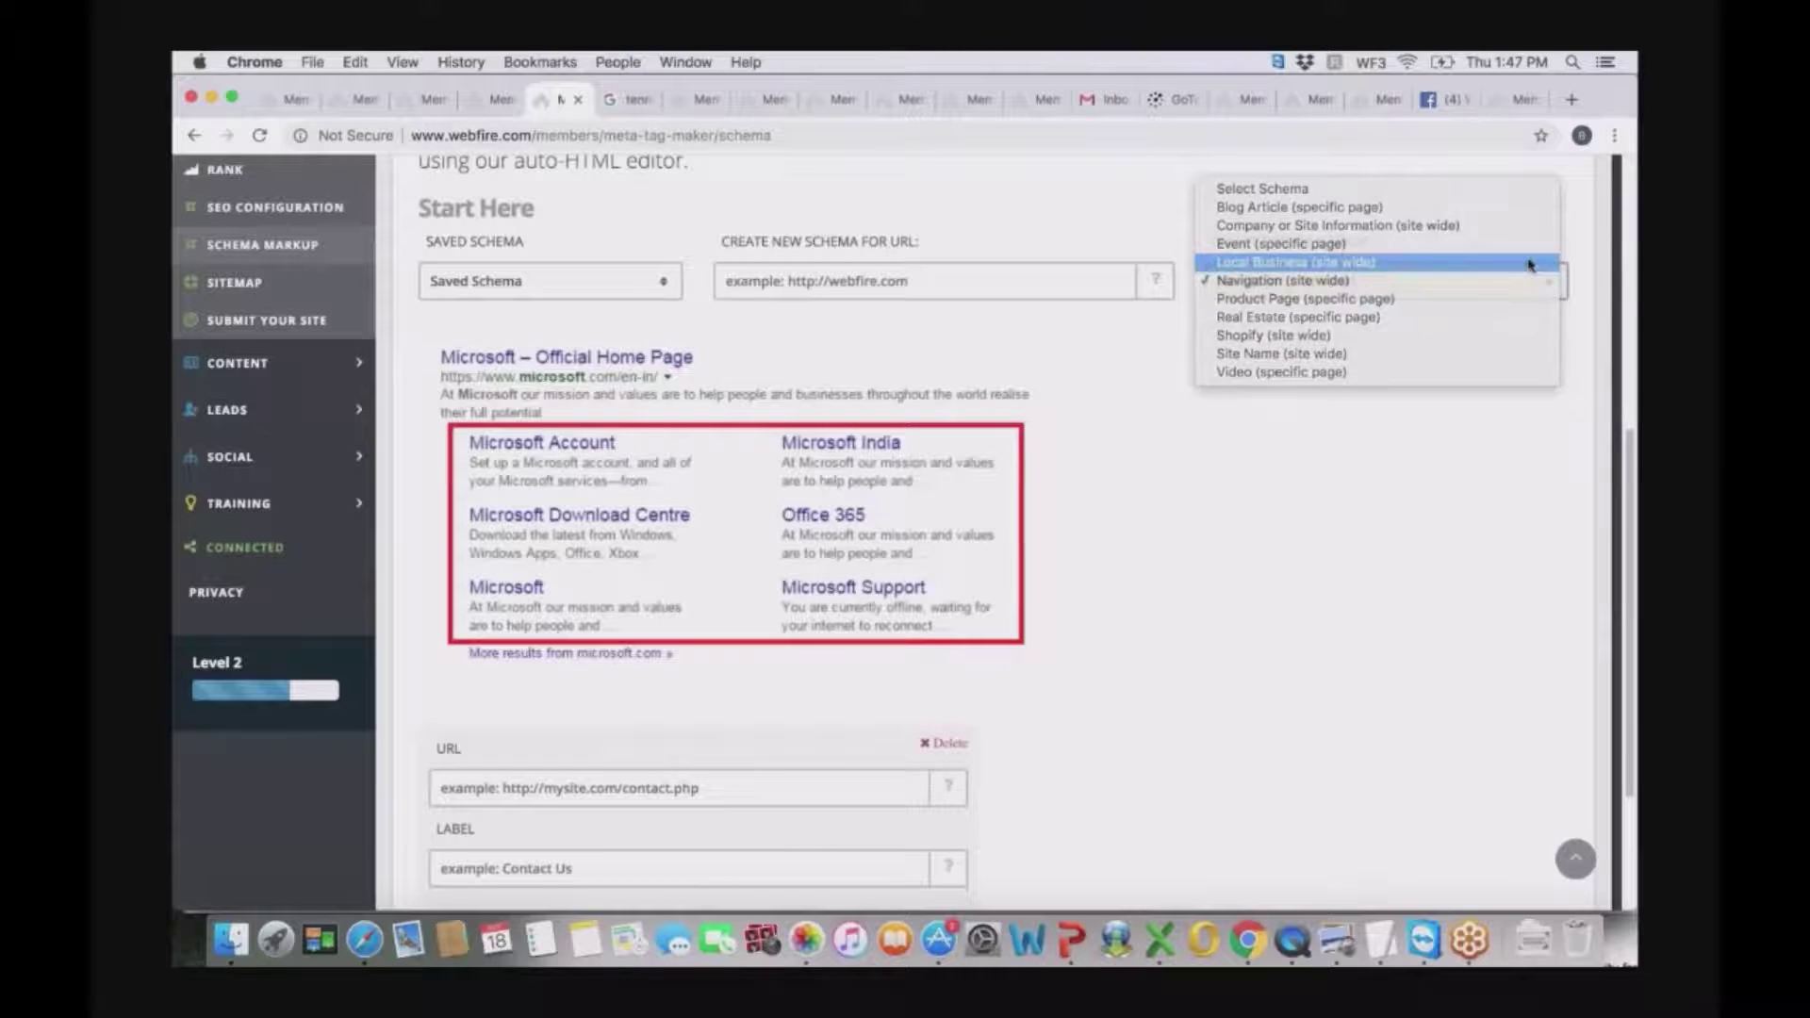
click(1428, 261)
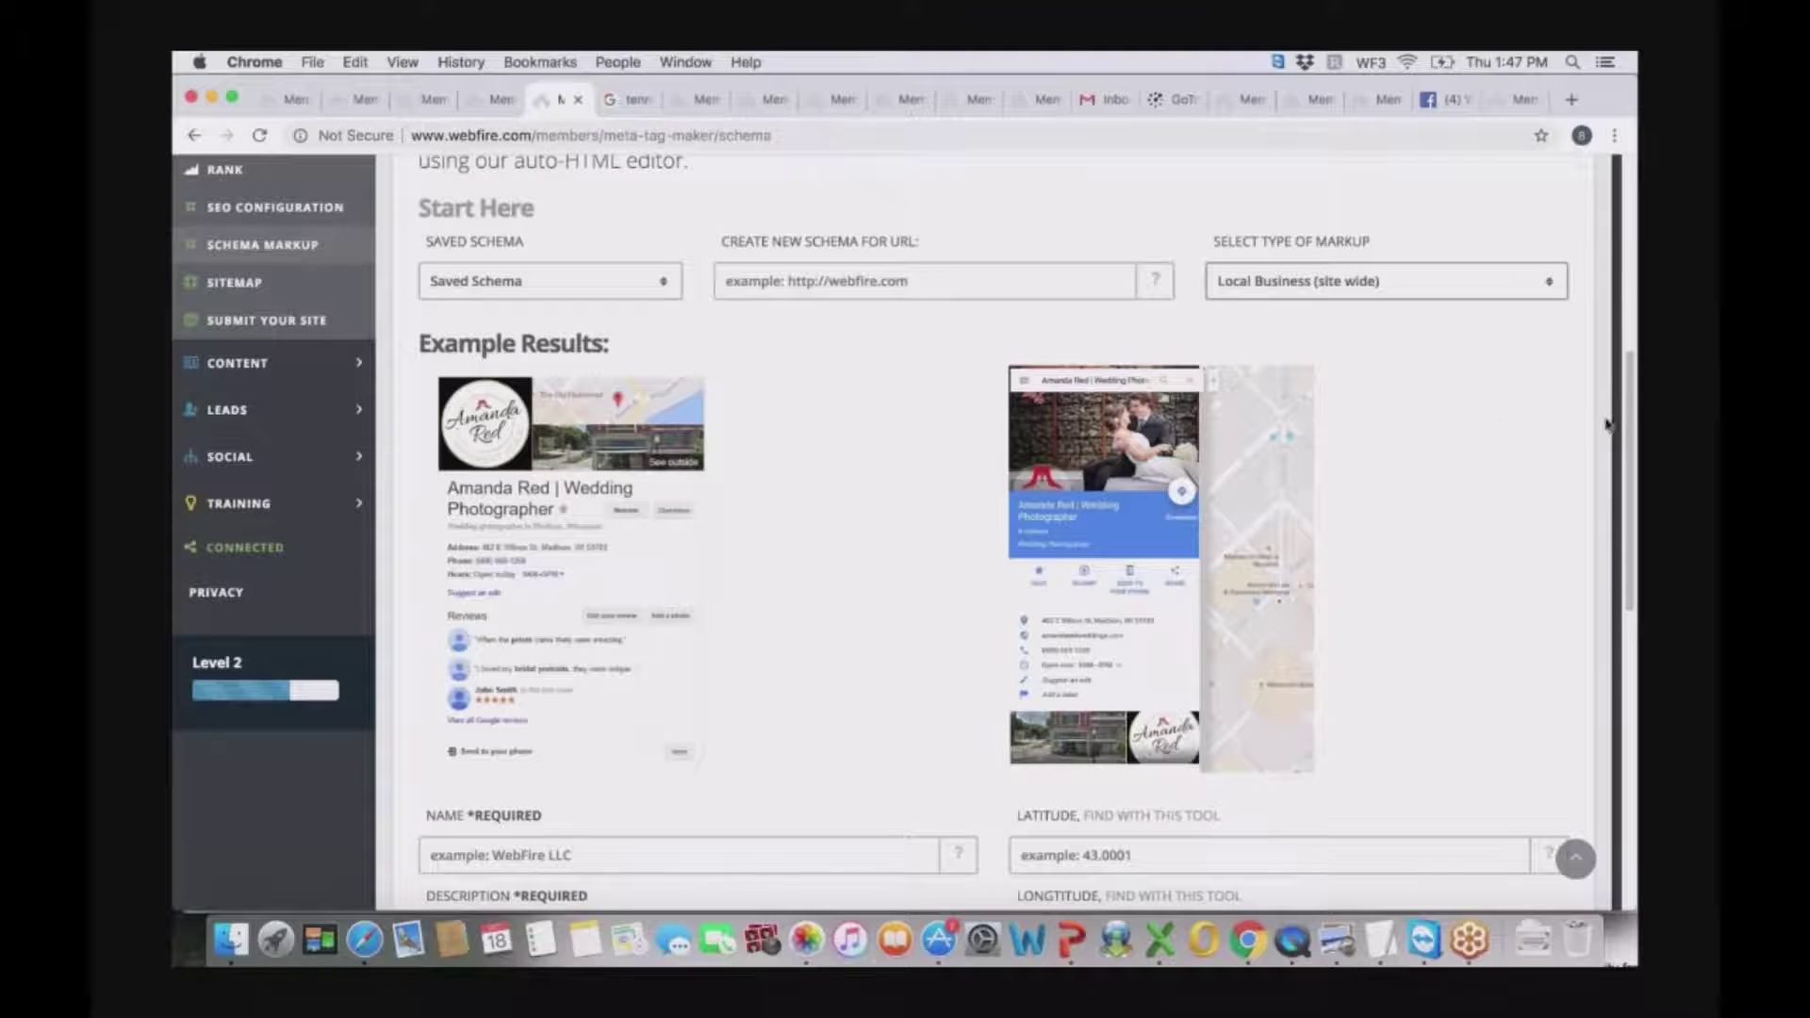
- Examine the Local Business schema form, including the address, business hours and social media fields, and return to its example results
scroll(1625, 416, down, 10)
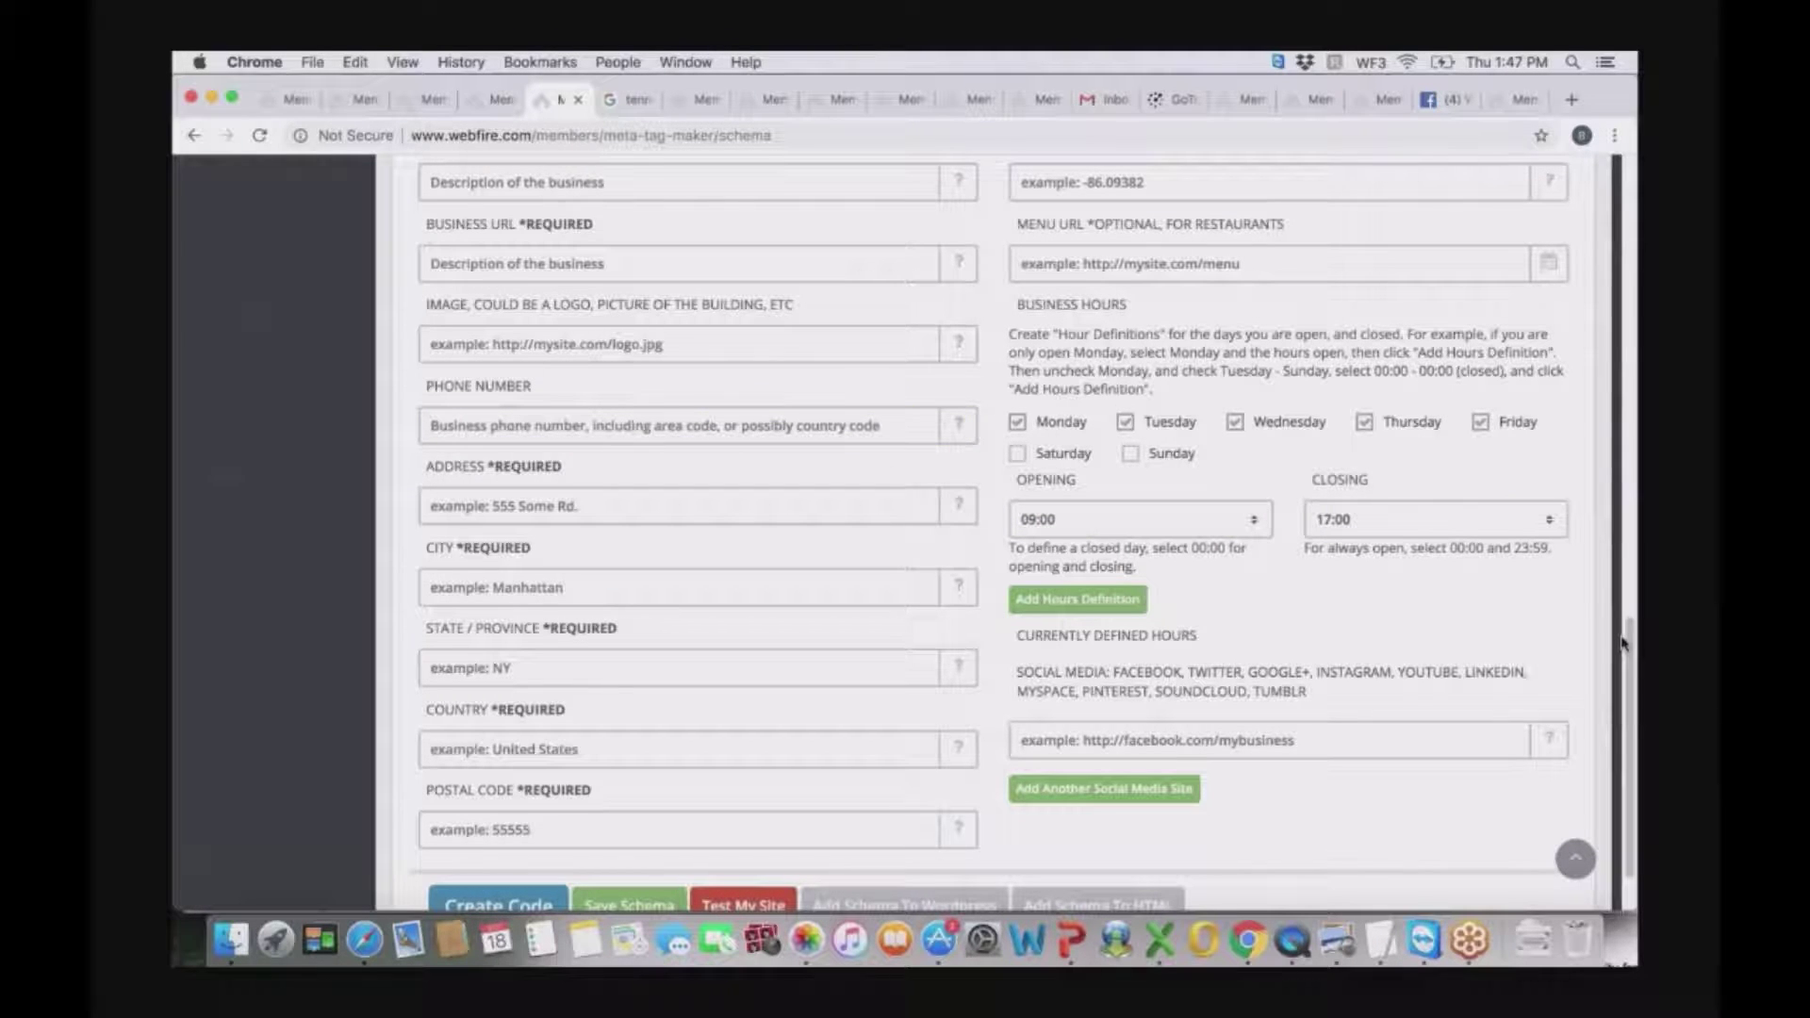
drag(1621, 643, 1624, 395)
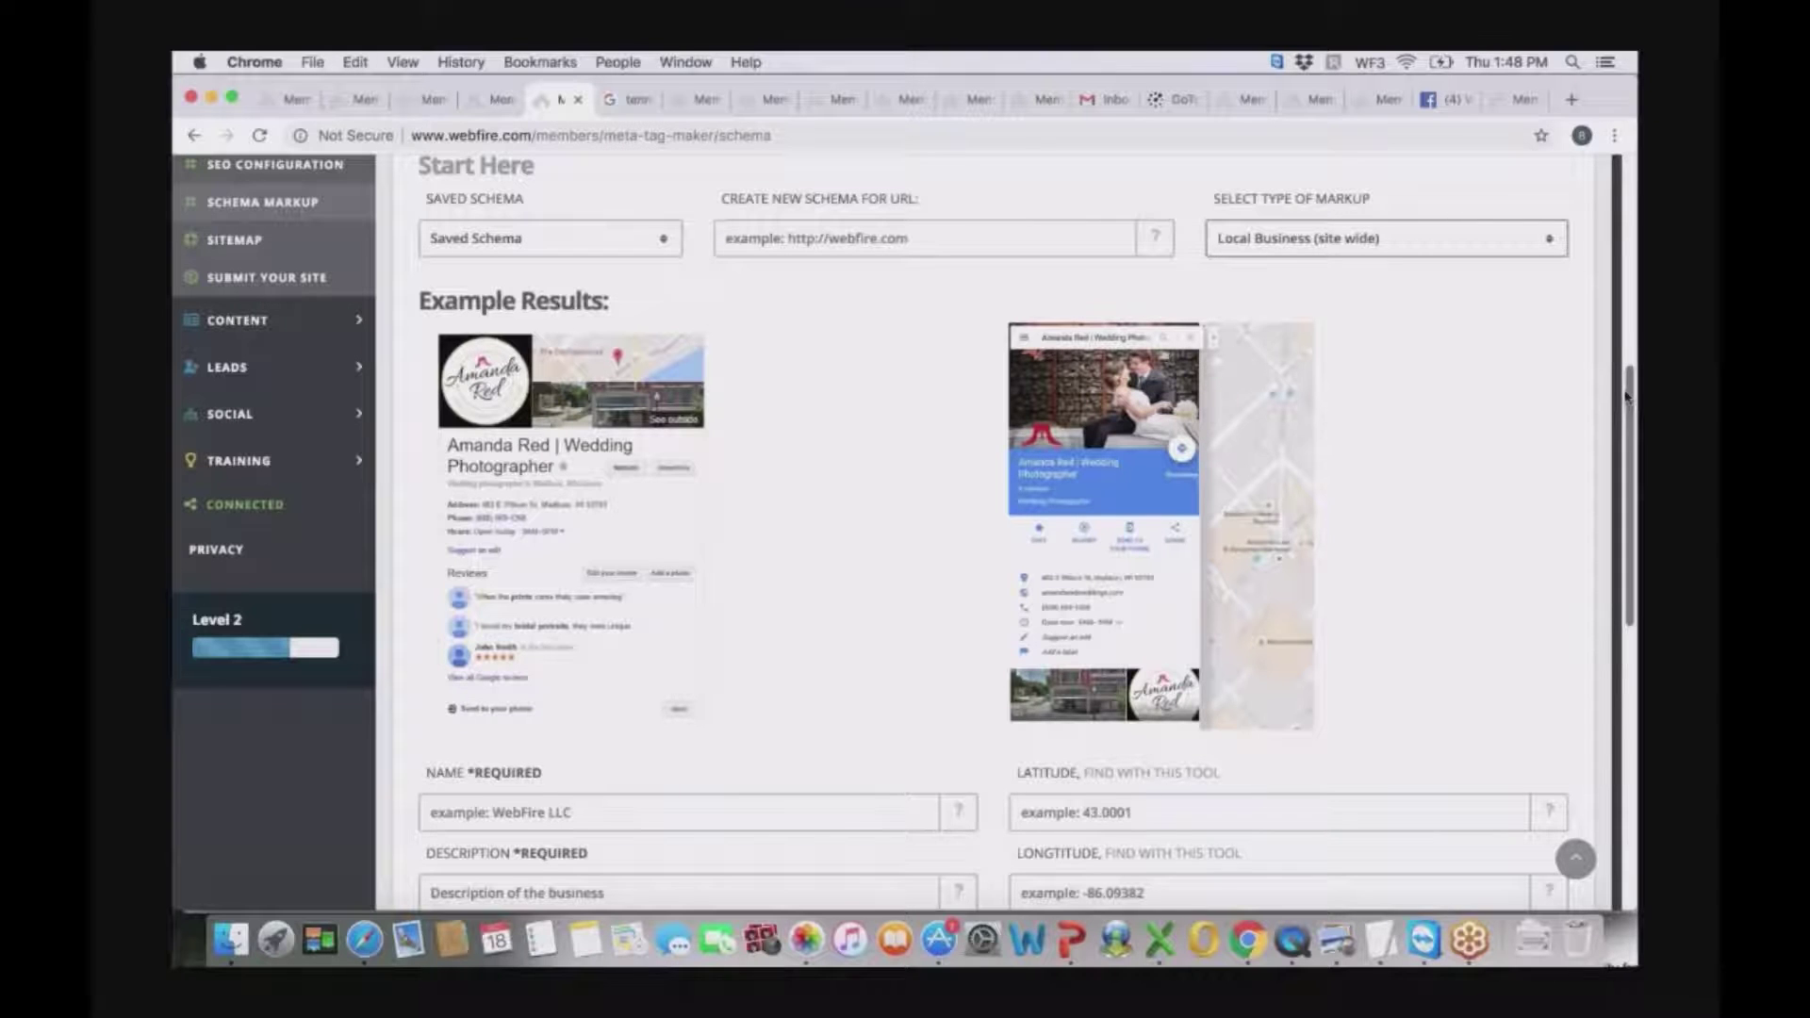
drag(1625, 396, 1621, 467)
- Examine The Tennis Shop's business listing in the Google results for "tennis shop madison" and return to the Schema Markup Tool
click(628, 98)
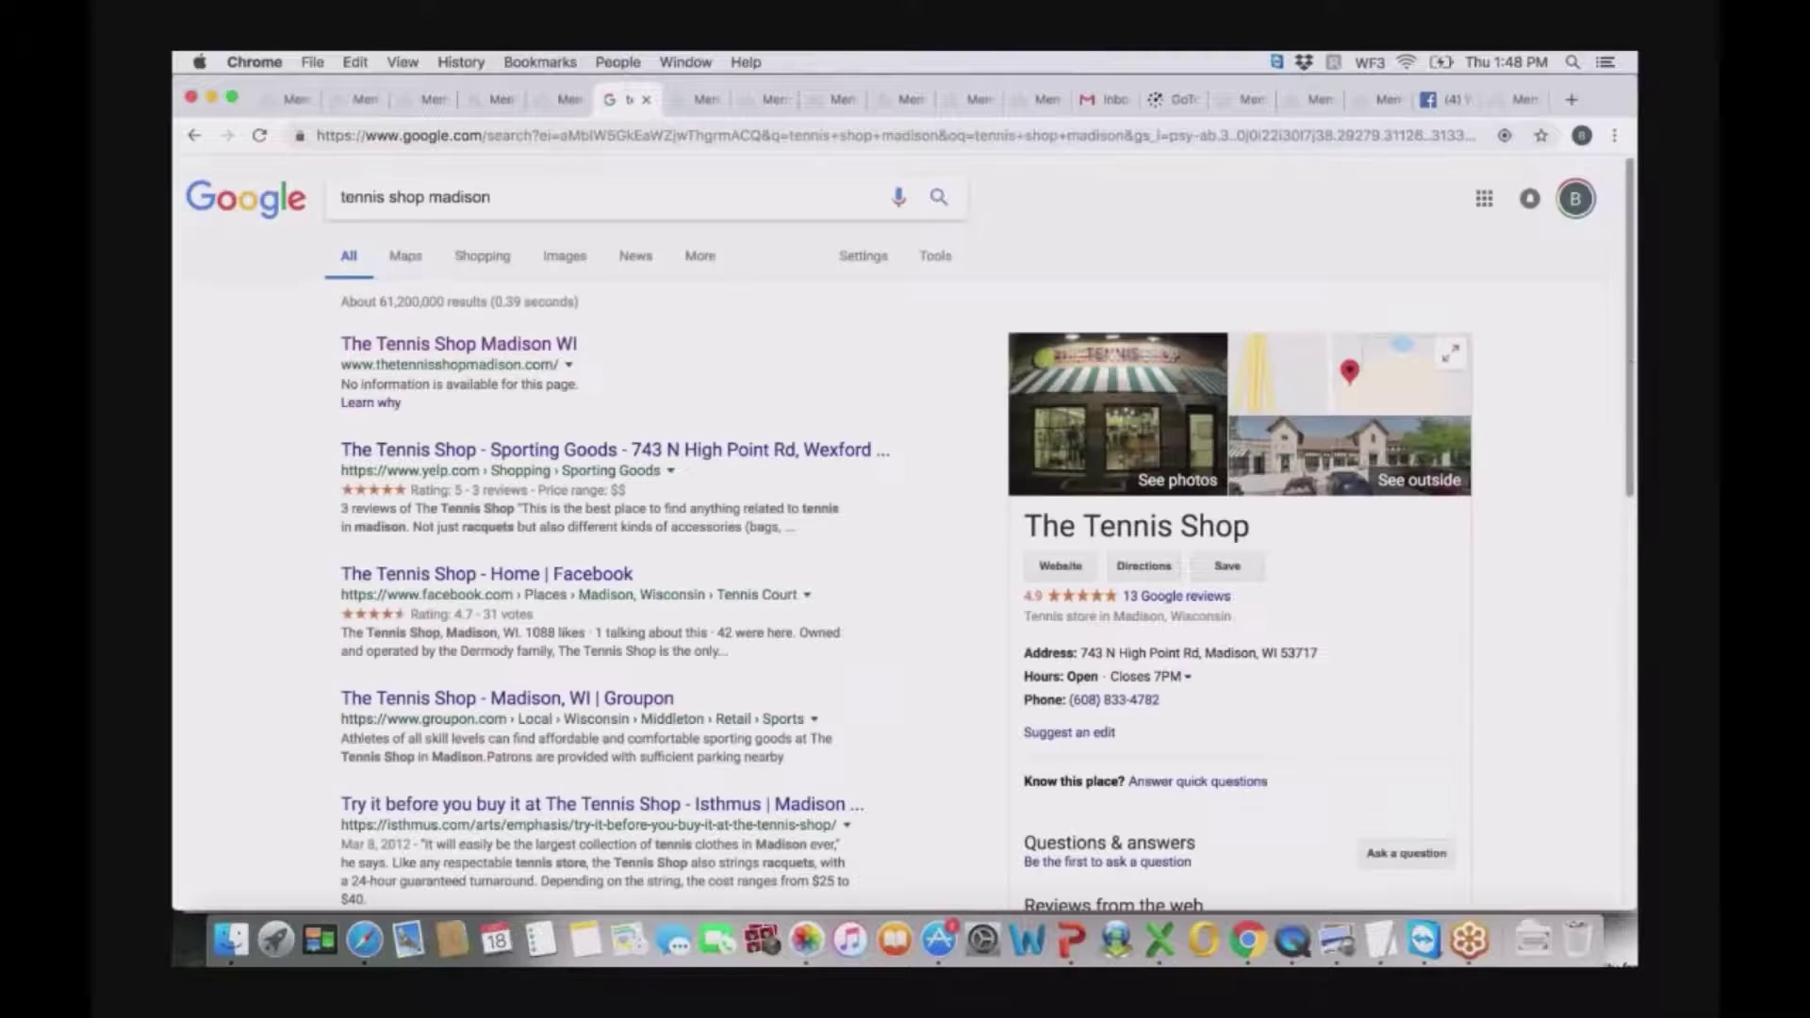
drag(1629, 375, 1563, 433)
scroll(1630, 411, down, 2)
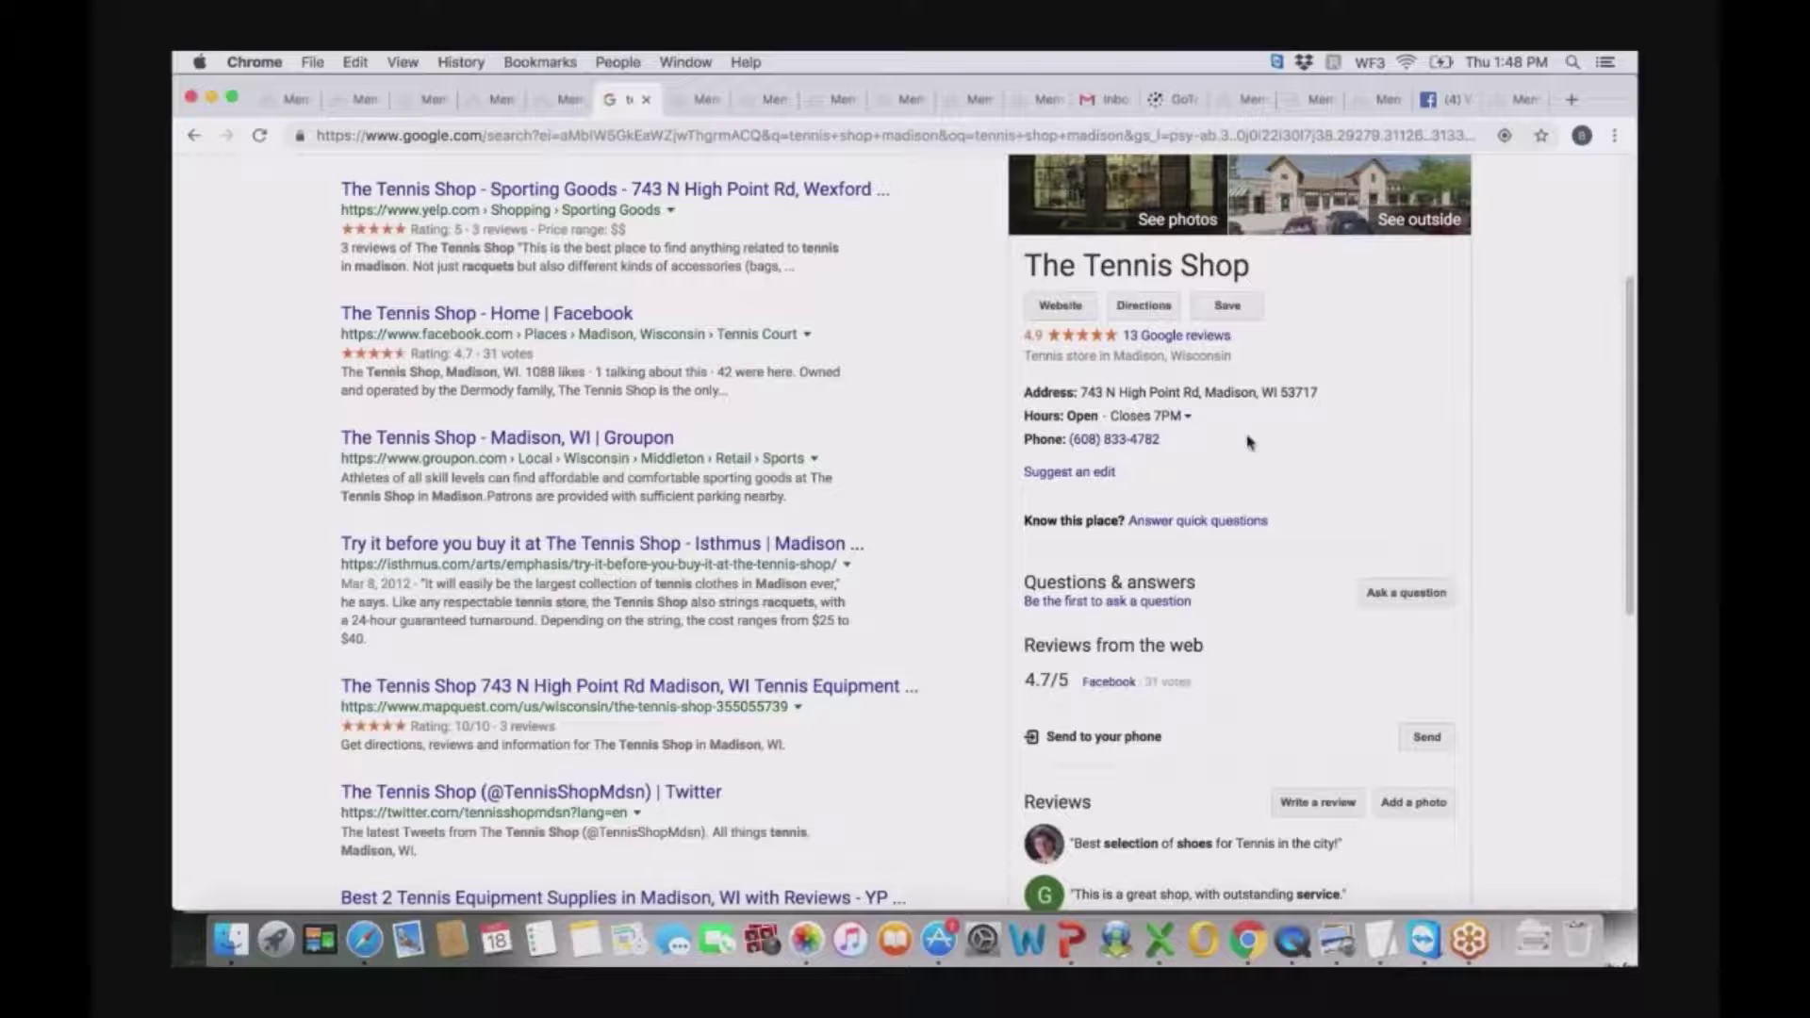
drag(1631, 427, 1590, 370)
click(570, 100)
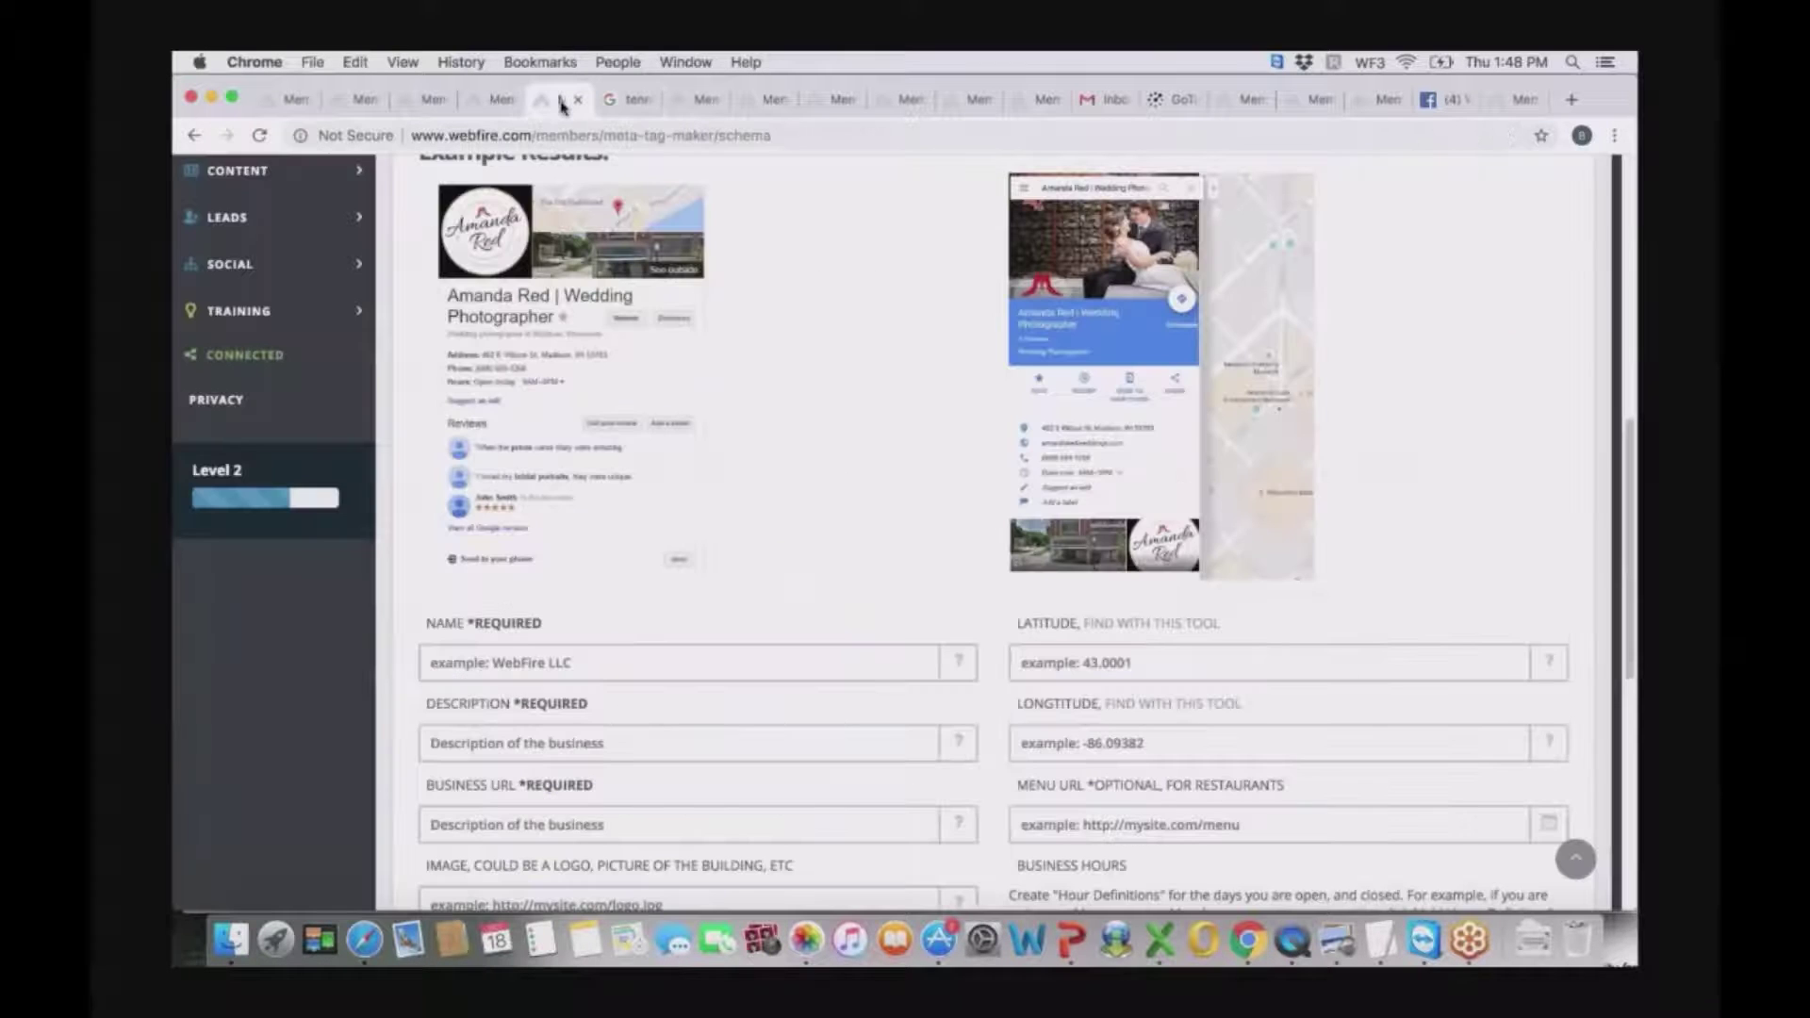
- Set the markup type to Navigation (site wide) and examine its example result plus the URL and label fields
drag(1631, 464, 1633, 412)
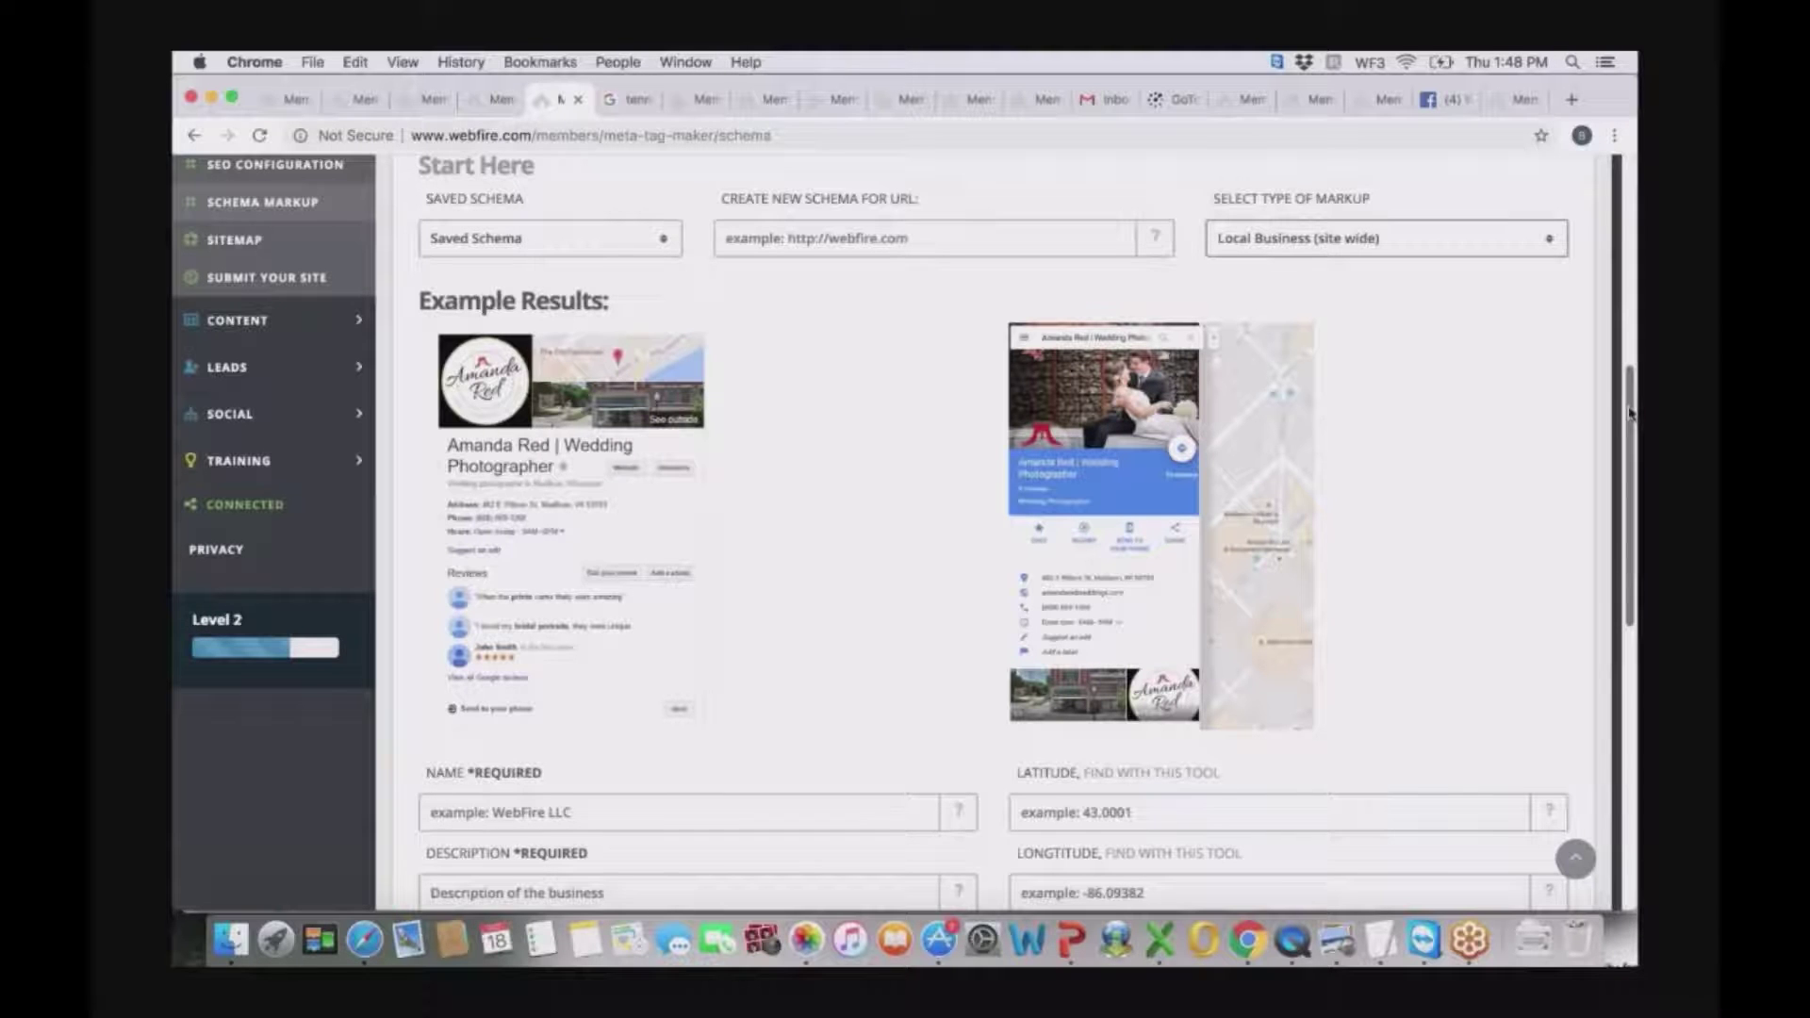
drag(1629, 413, 1610, 367)
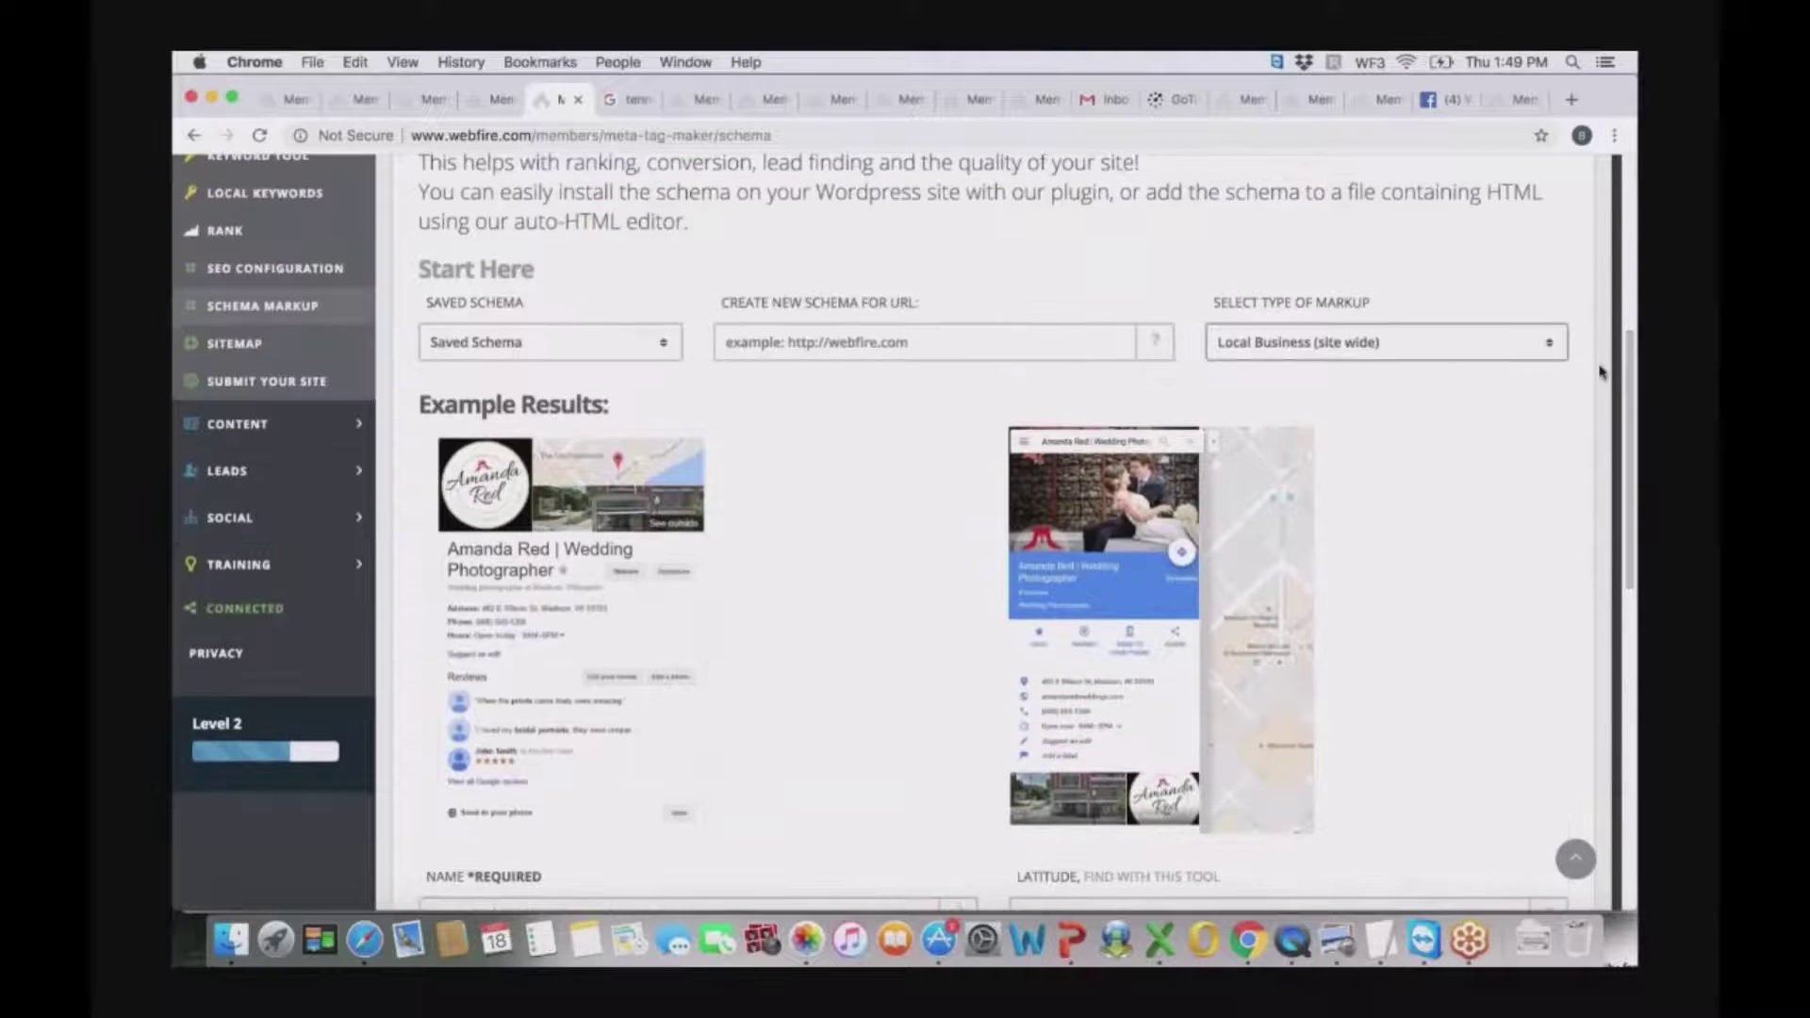
click(1527, 347)
click(1516, 367)
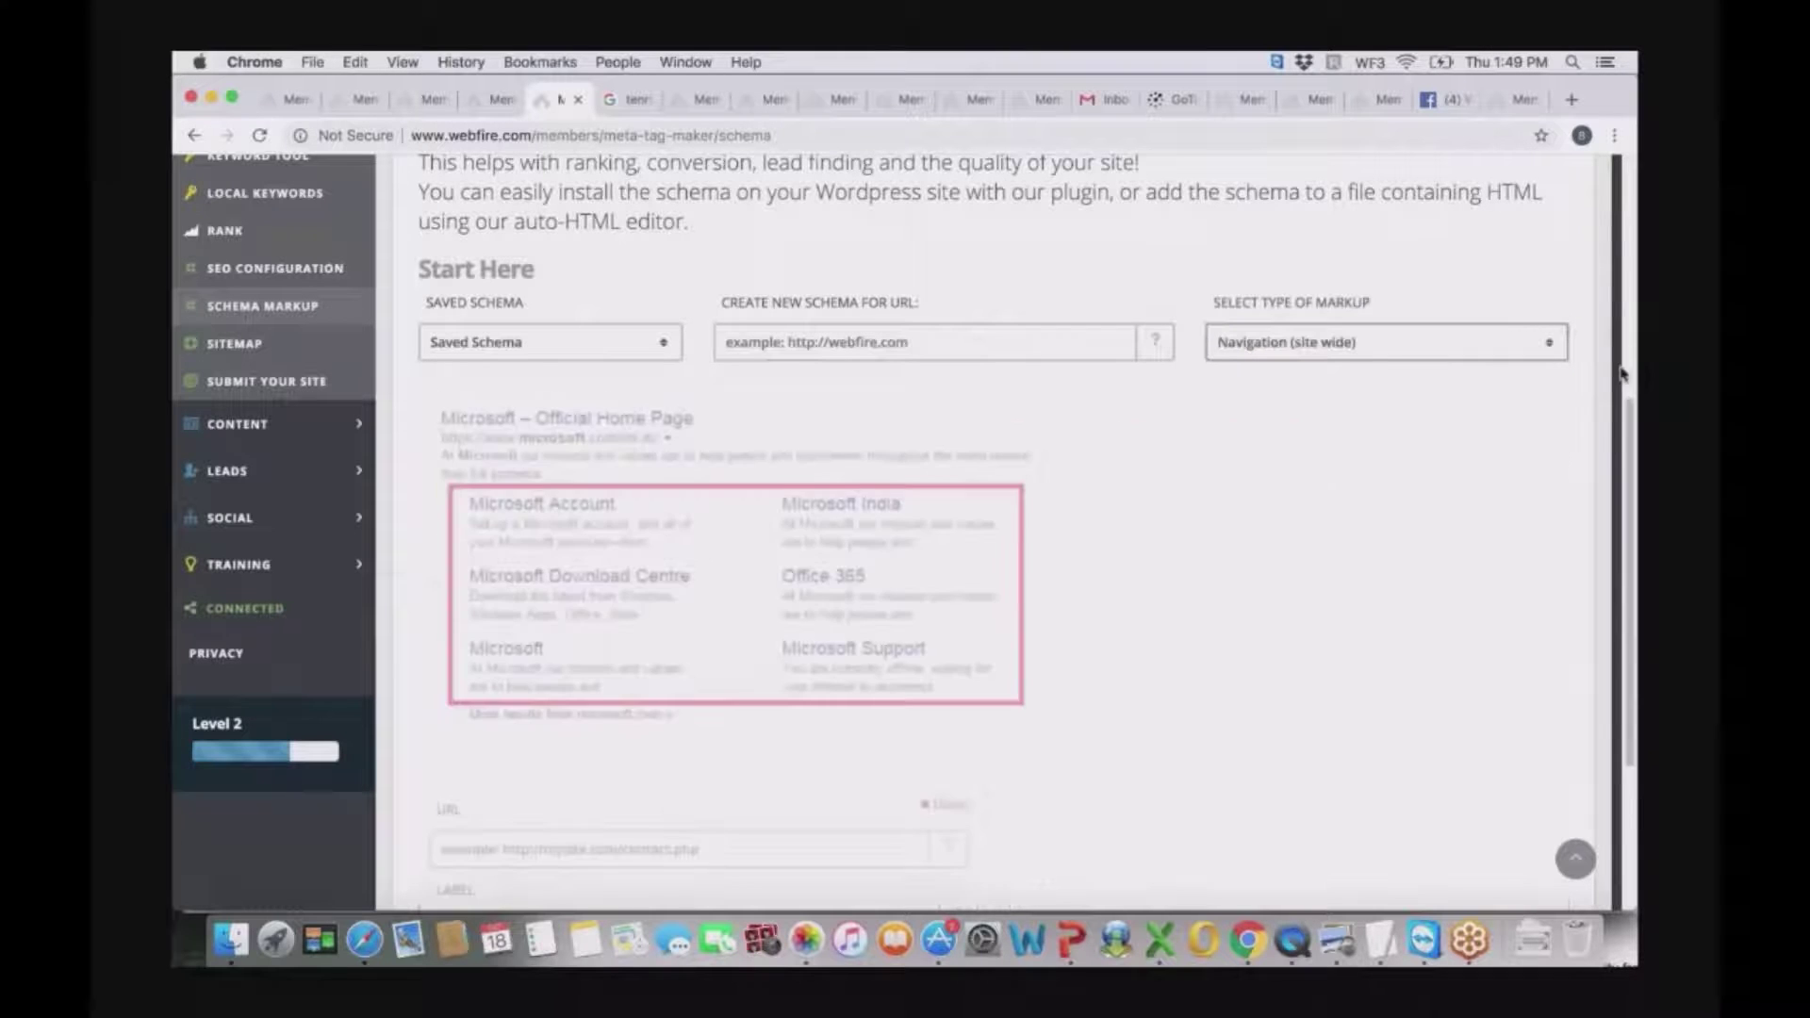
drag(1628, 479, 1633, 652)
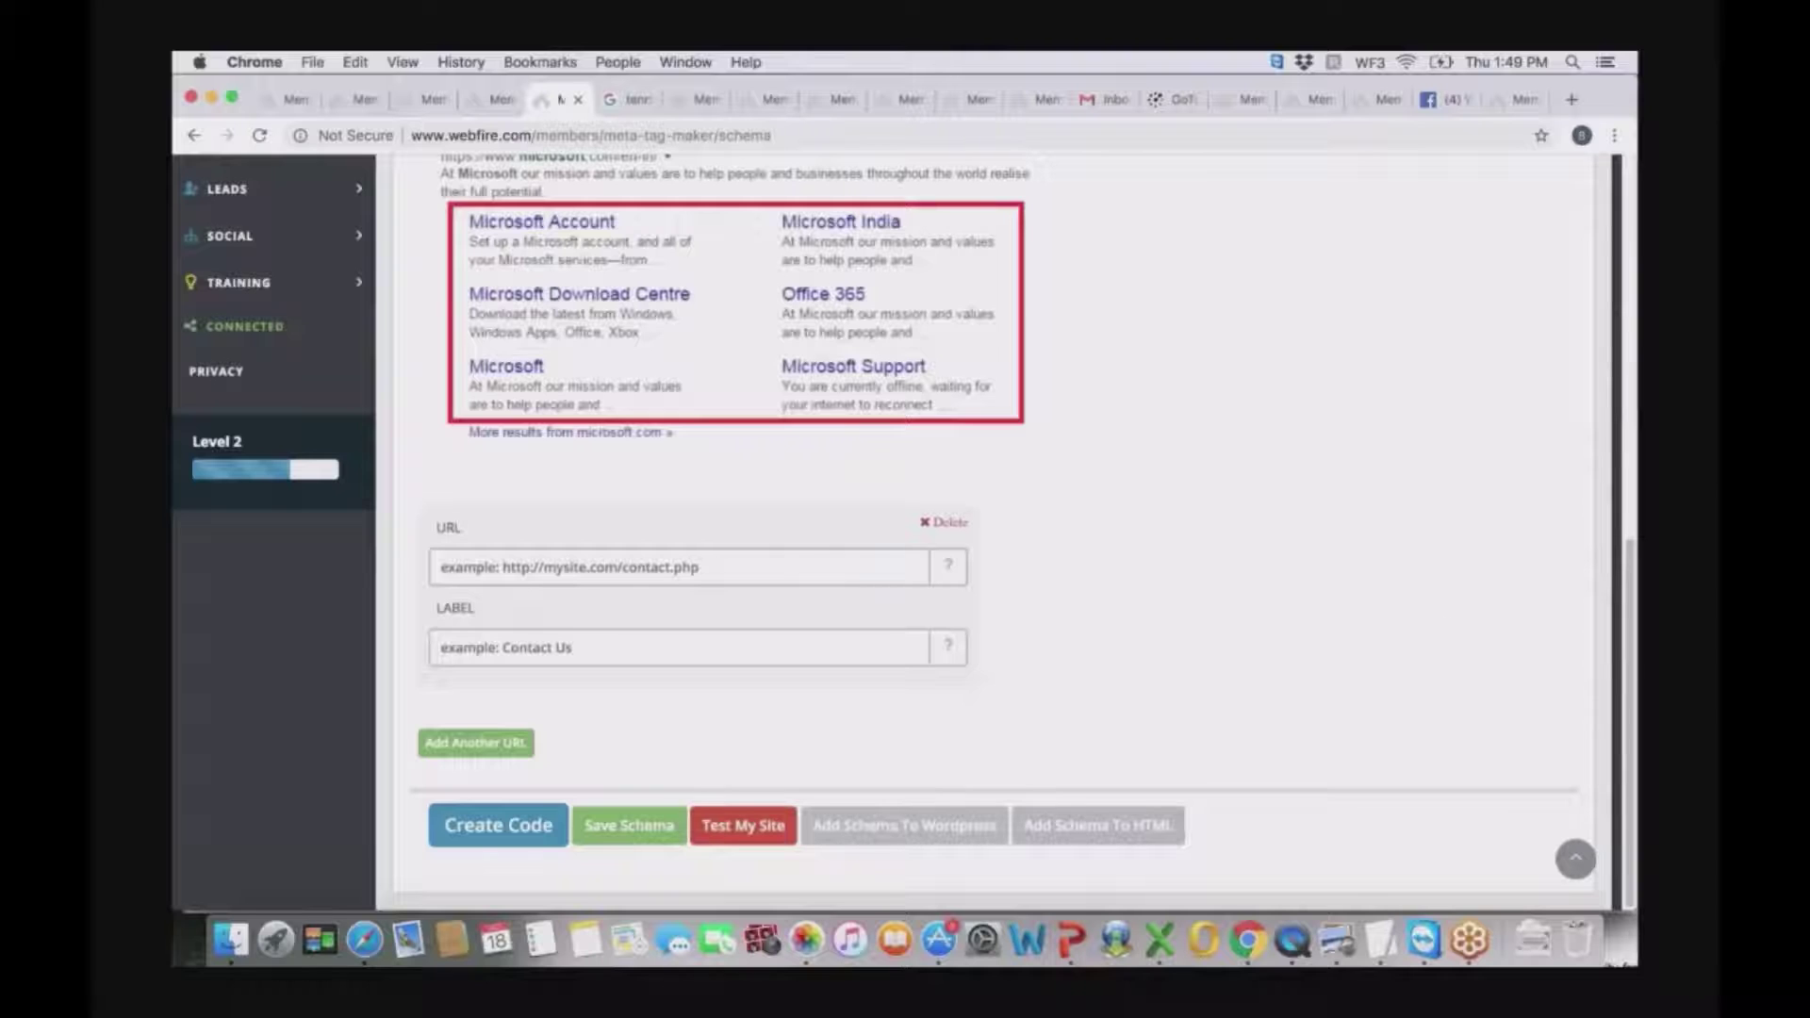
- Set the markup type back to Local Business (site wide) and view its example results
drag(1629, 581, 1629, 400)
click(1551, 421)
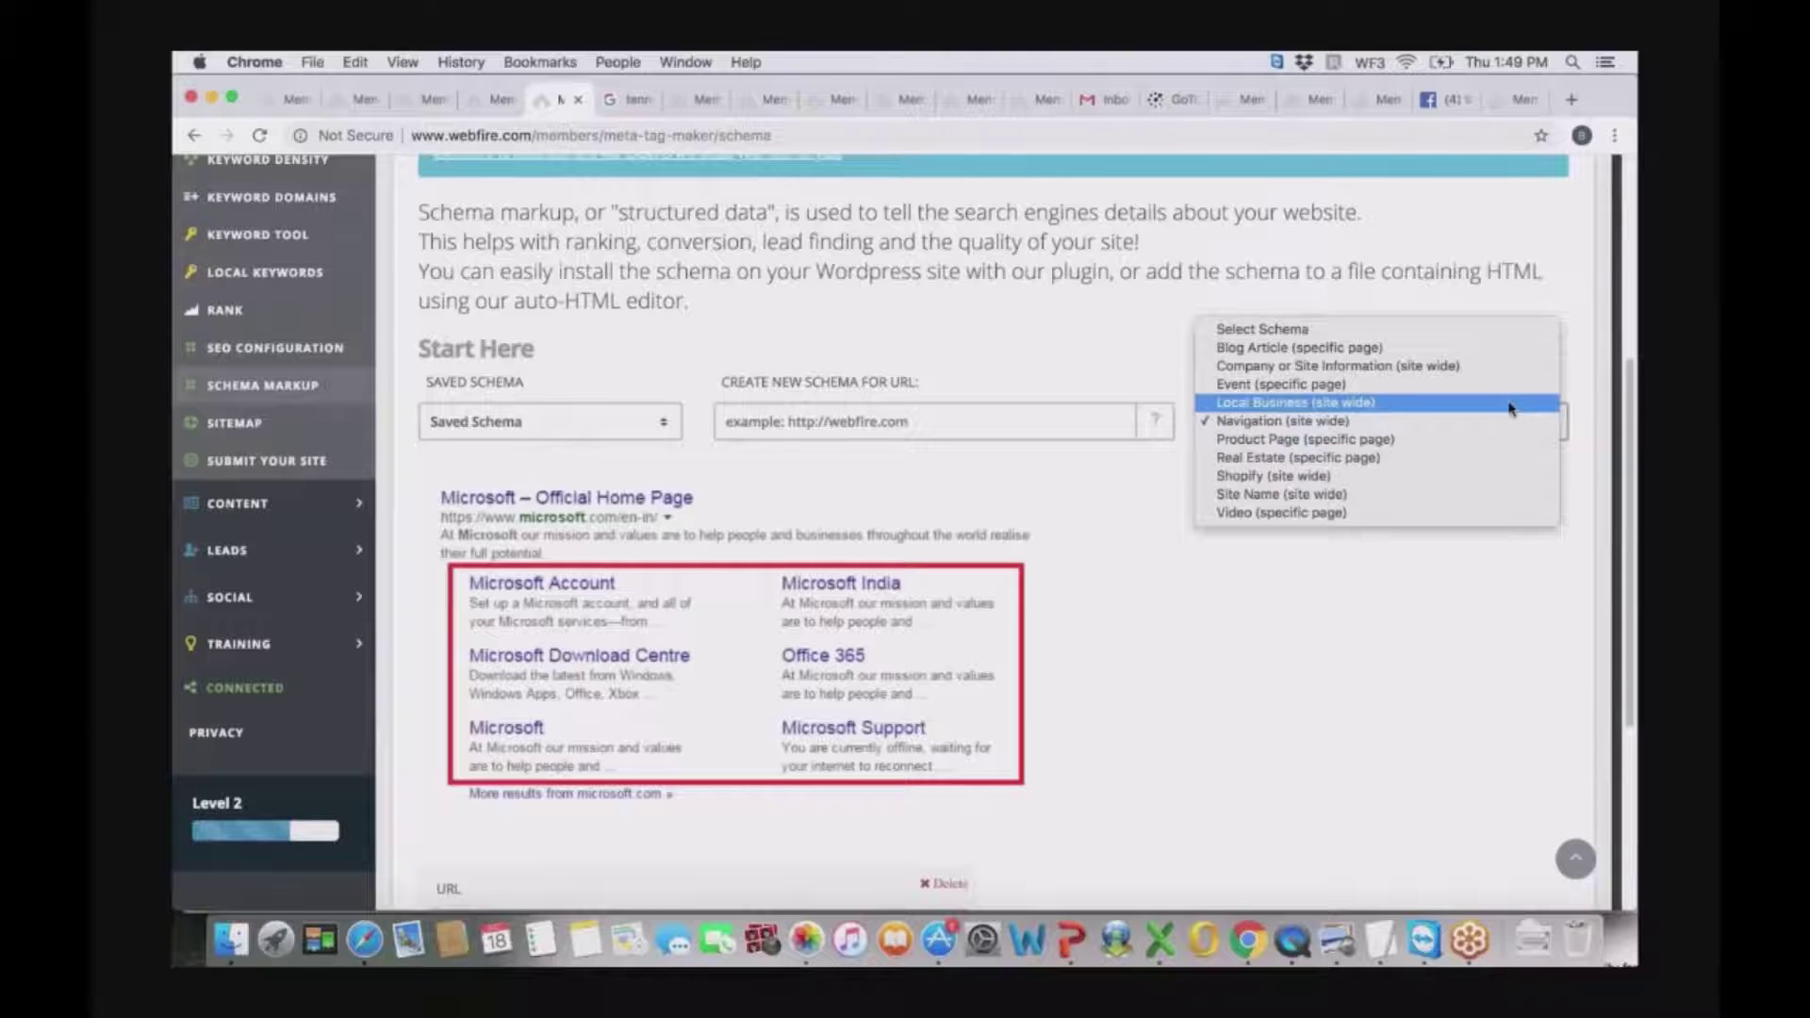
click(1509, 406)
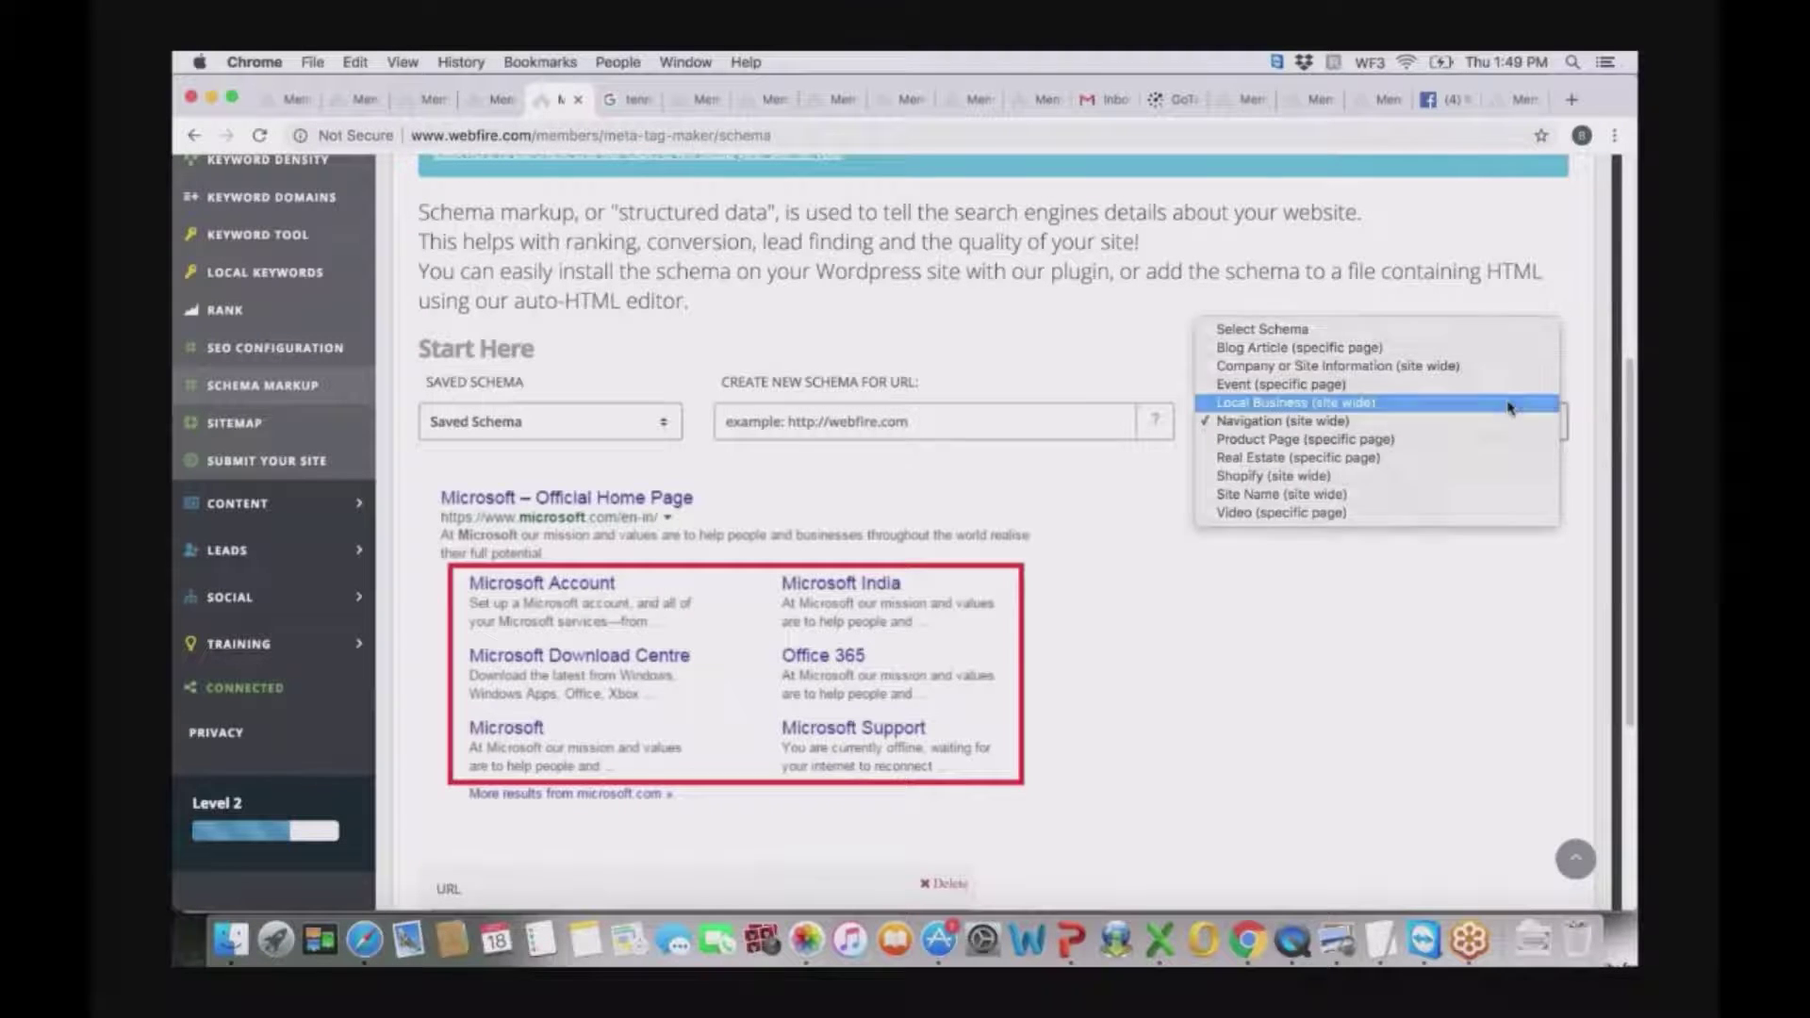
scroll(1630, 406, down, 1)
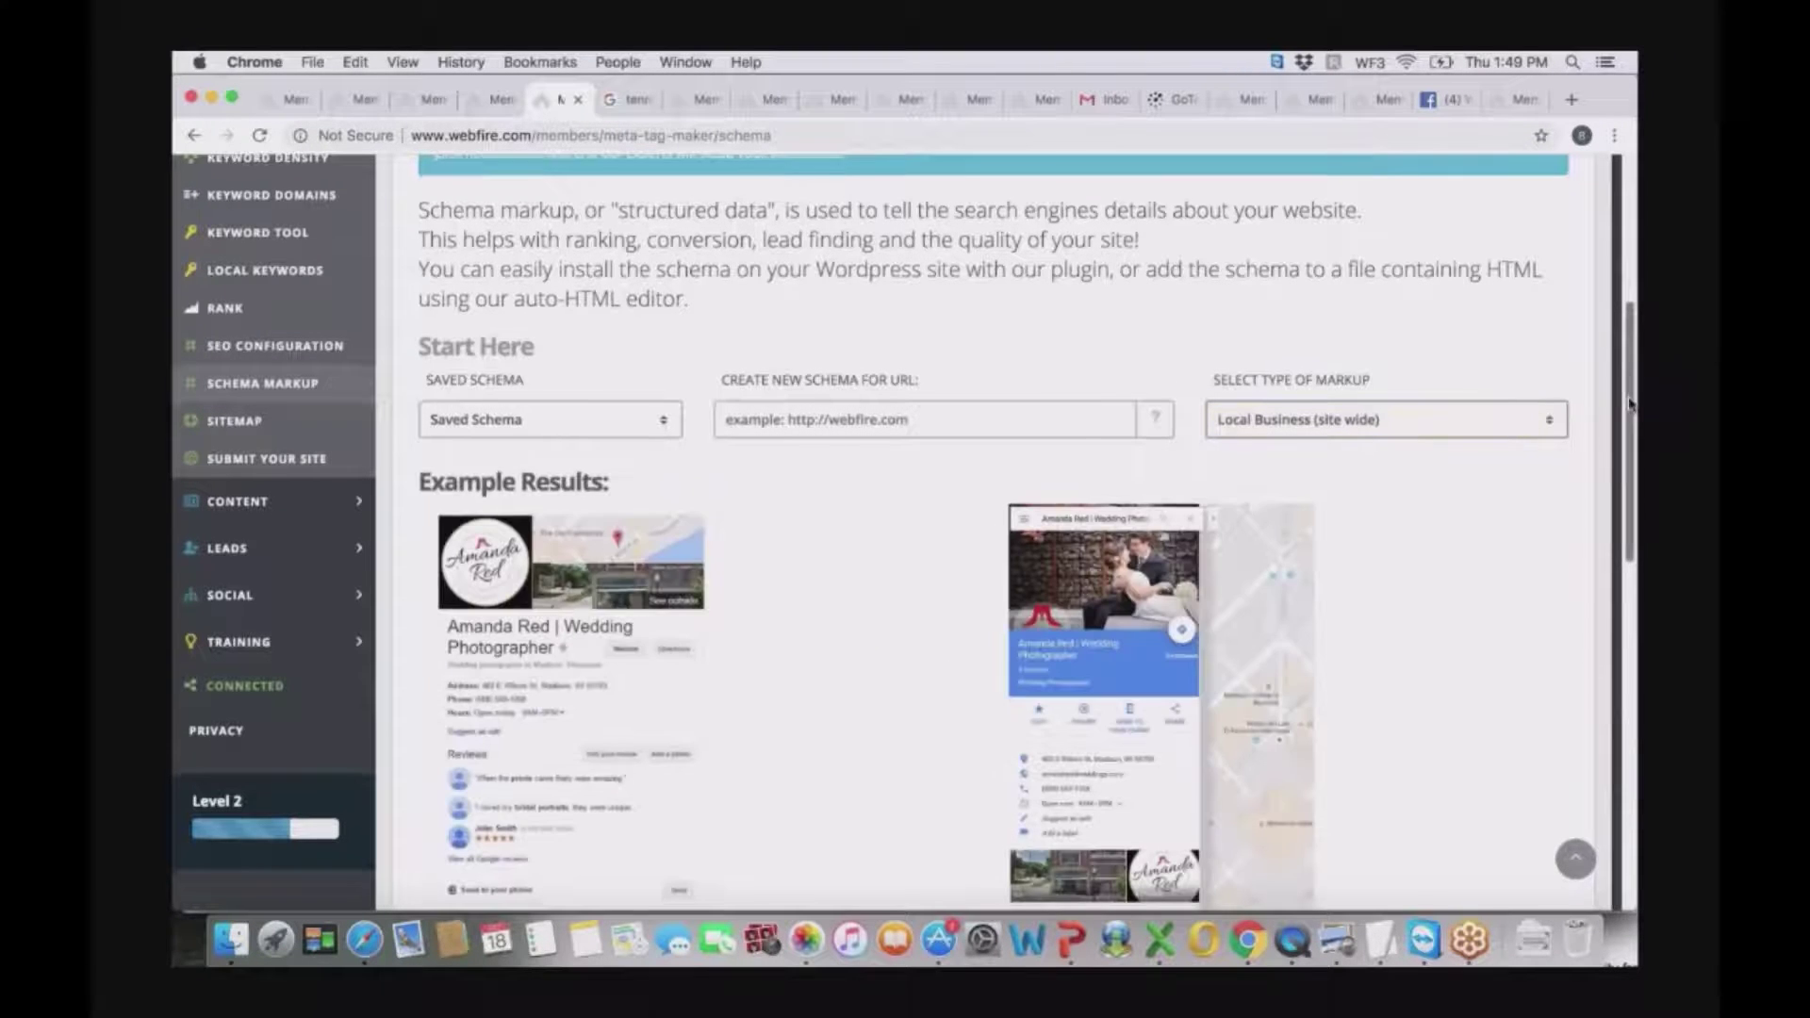
scroll(1629, 407, down, 3)
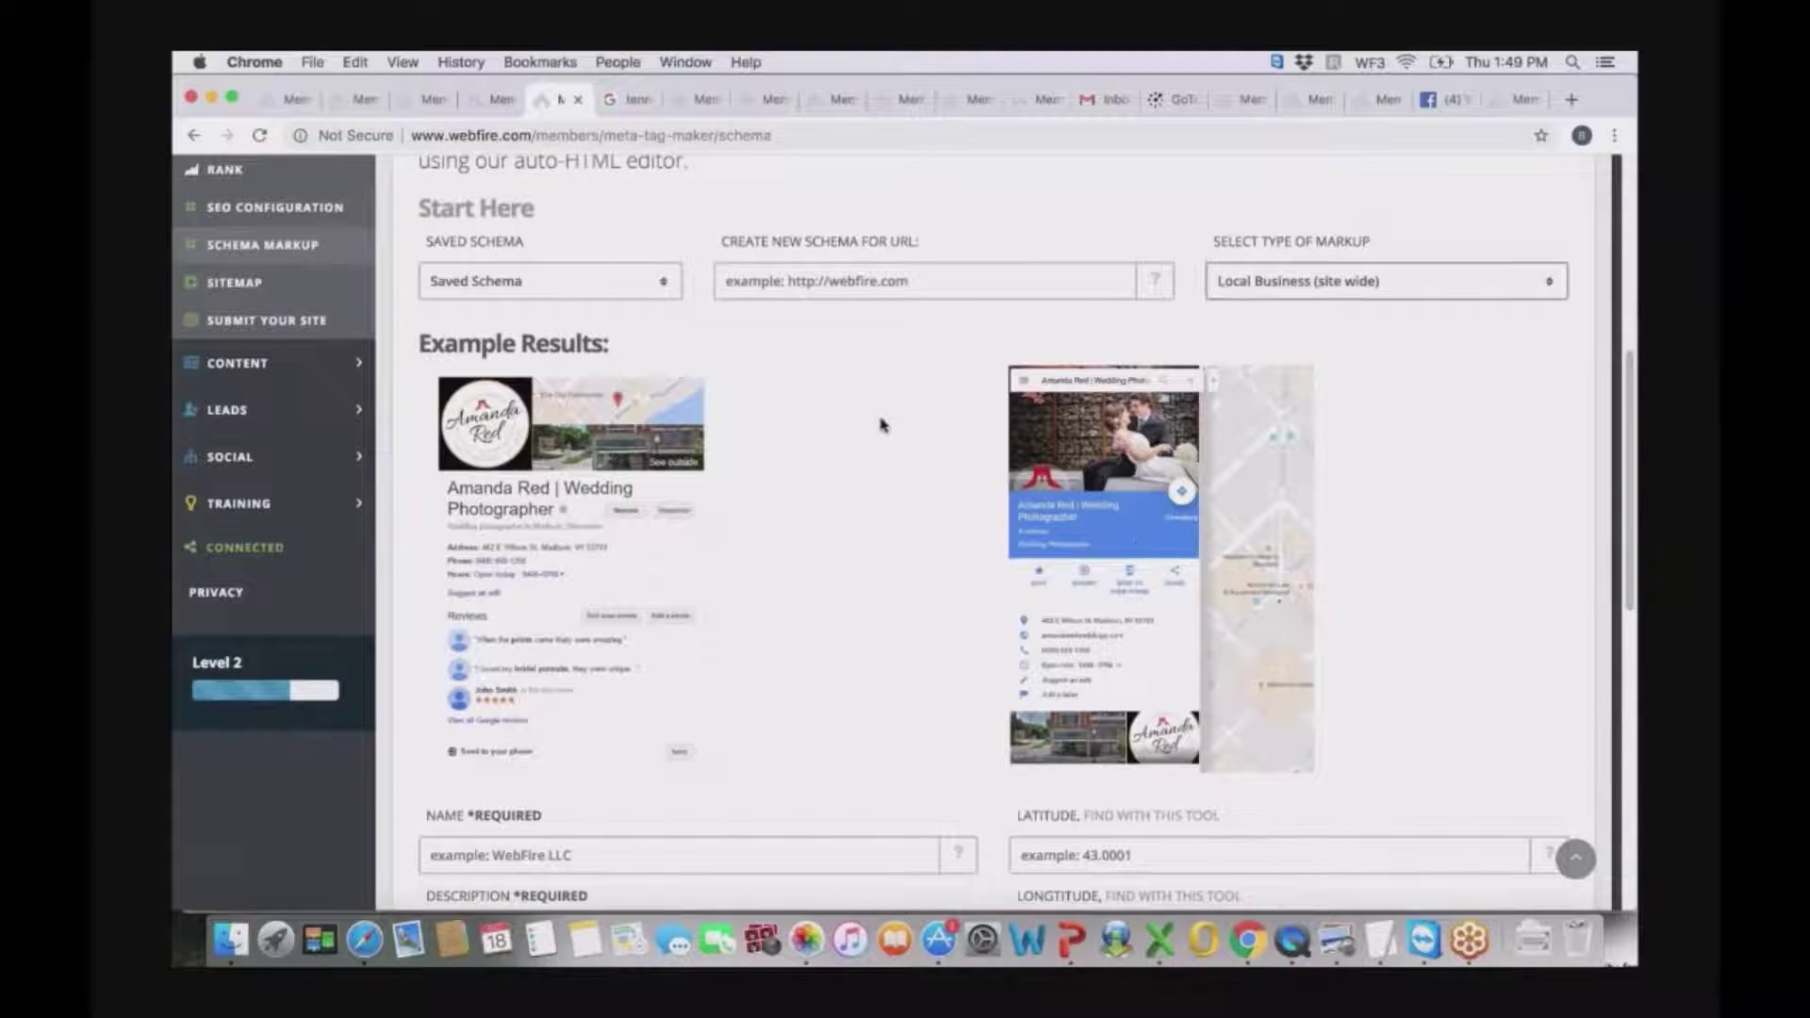
- Glance at Social Poster Fire, return to the Schema Markup Tool, and set the markup type to Navigation (site wide)
click(691, 101)
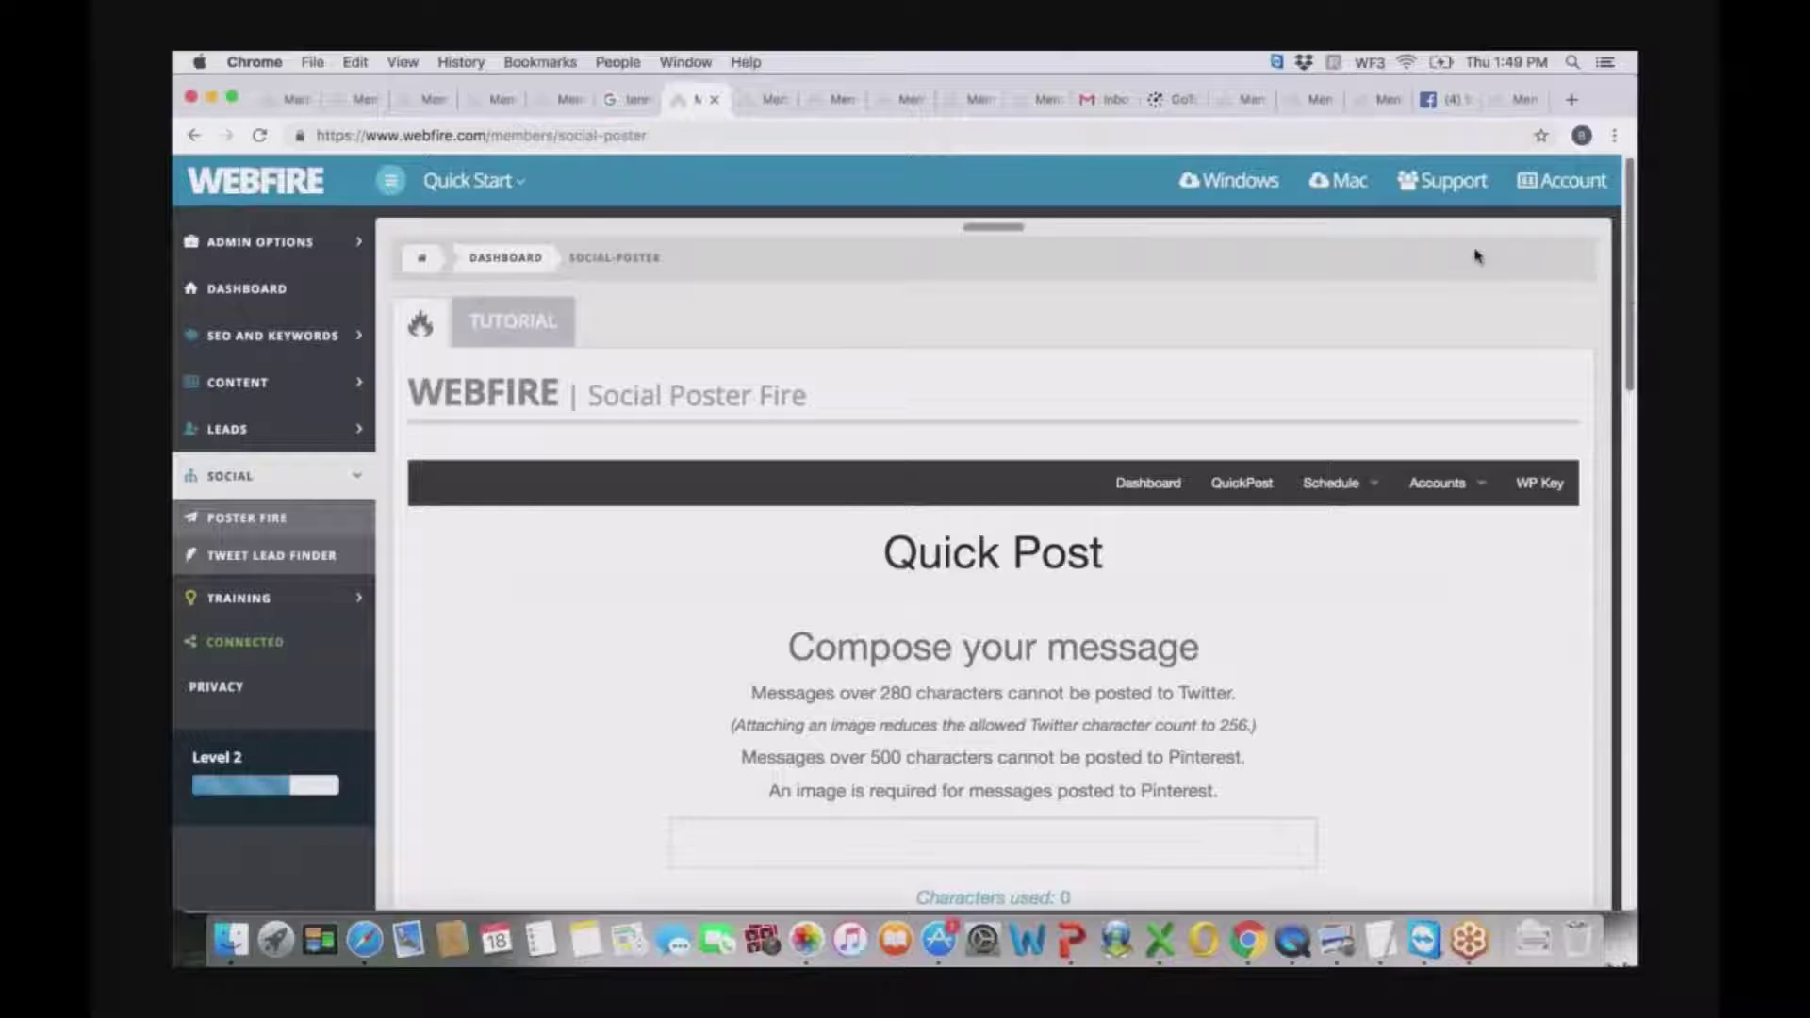
click(557, 100)
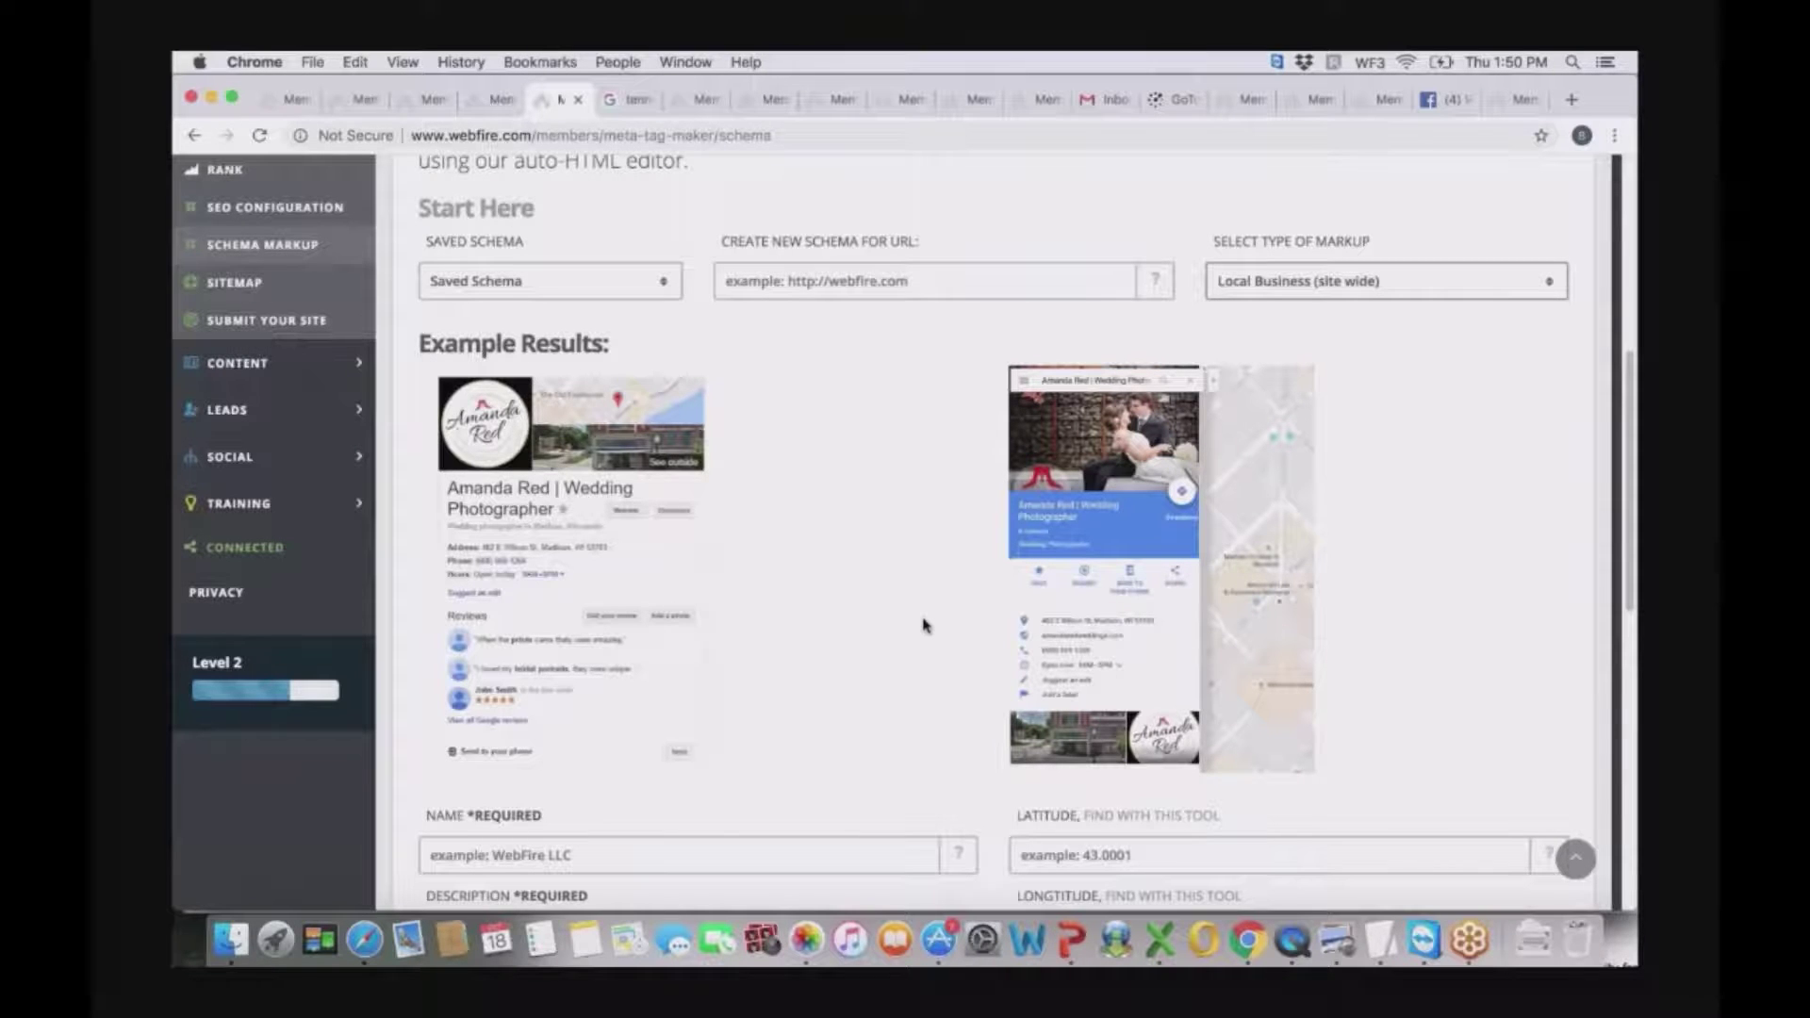
click(1550, 286)
click(1536, 302)
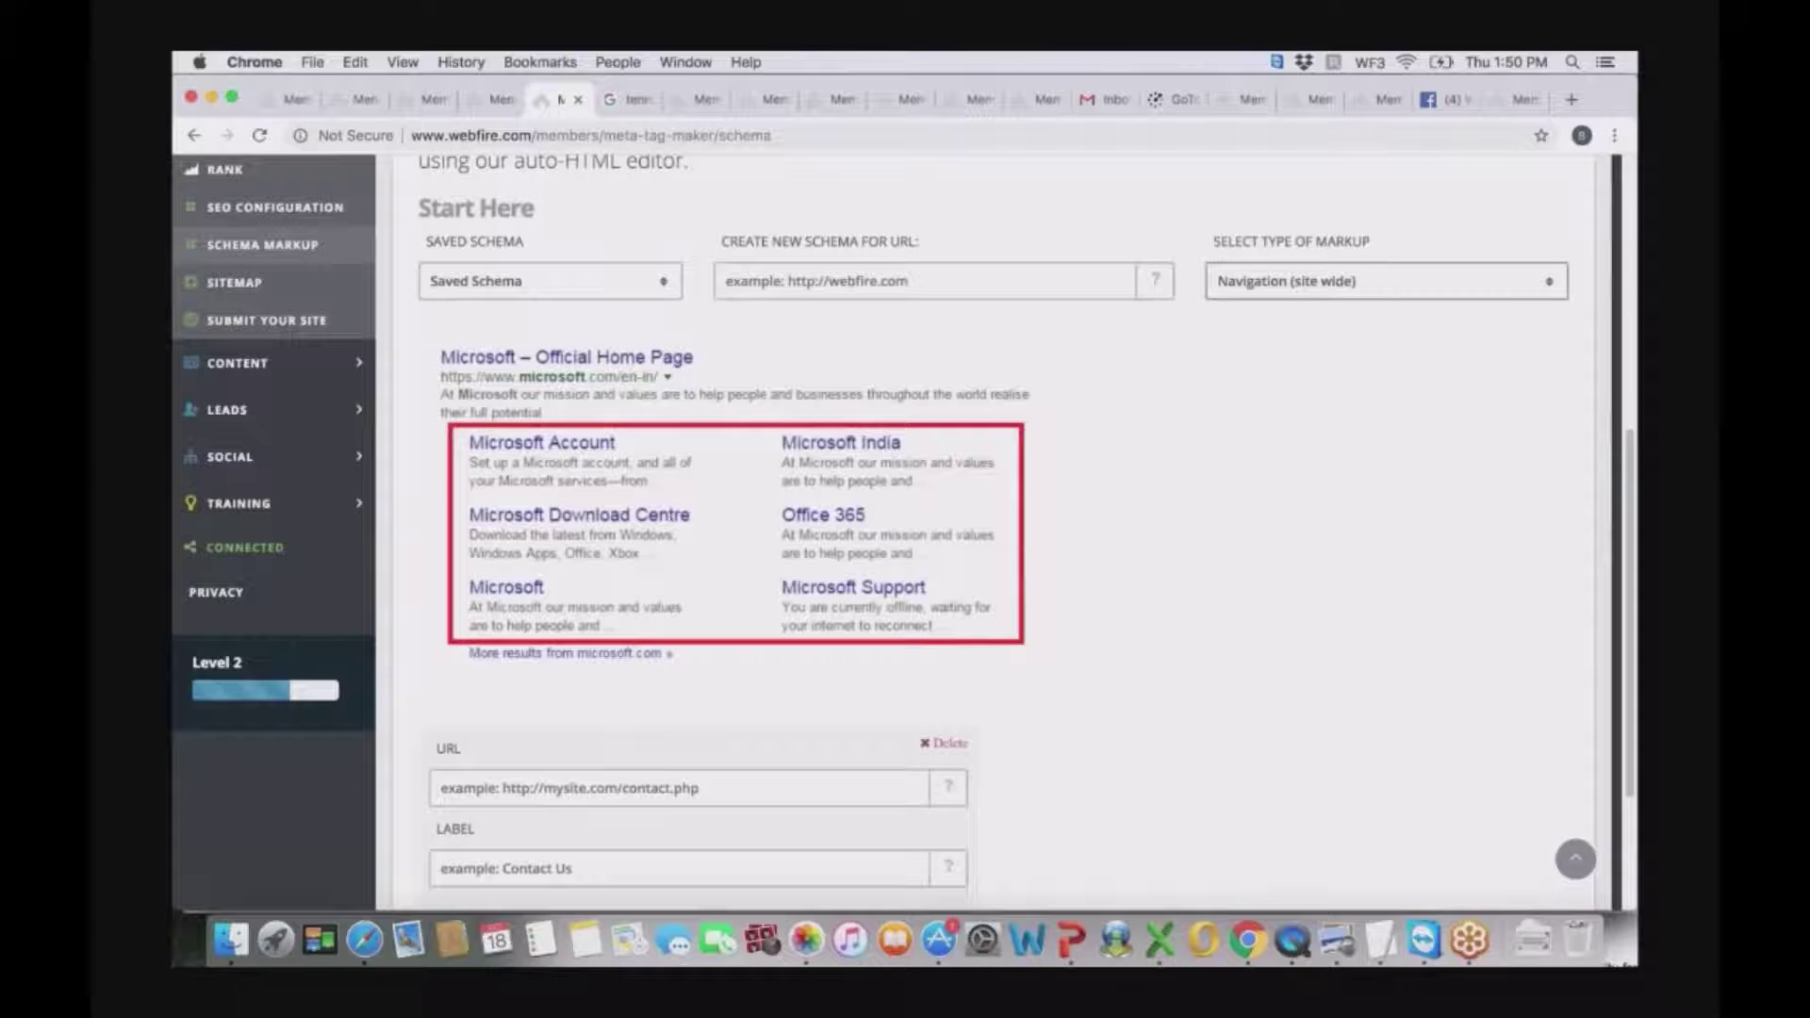
scroll(1630, 415, up, 2)
drag(1631, 415, 1634, 382)
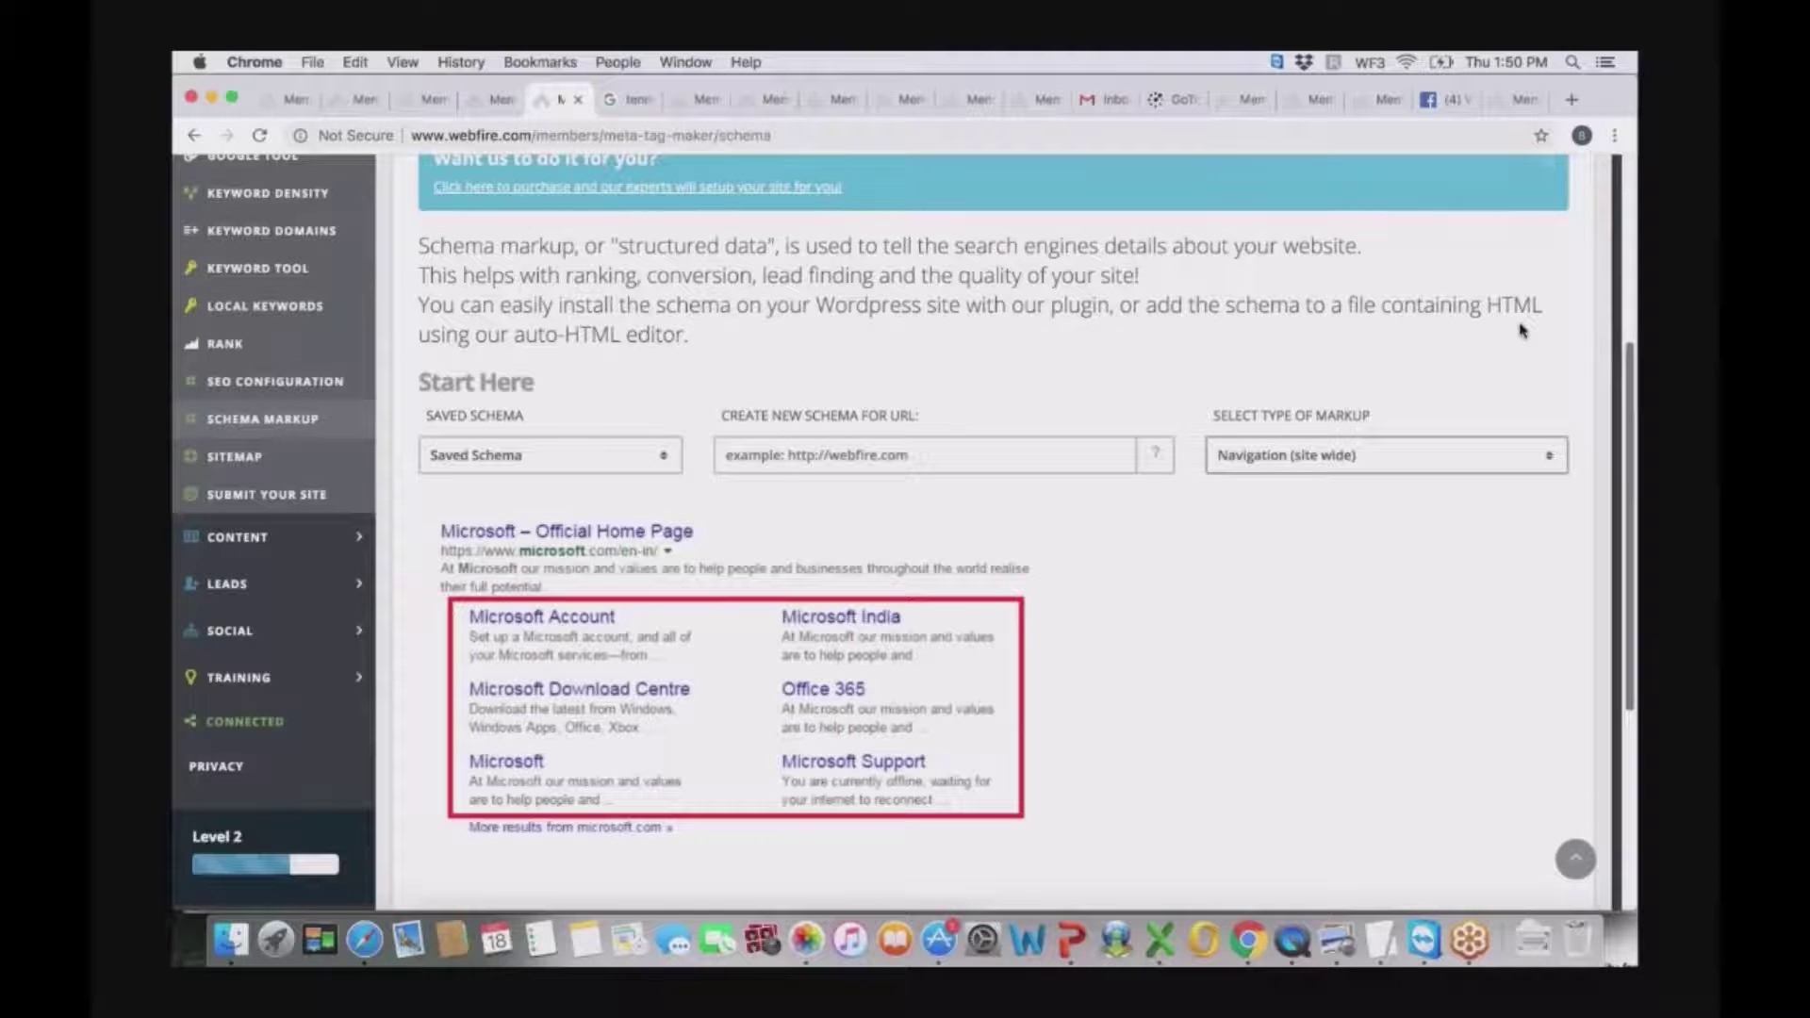
- Open Social Poster Fire and examine the Quick Post message and image attachment sections
click(693, 100)
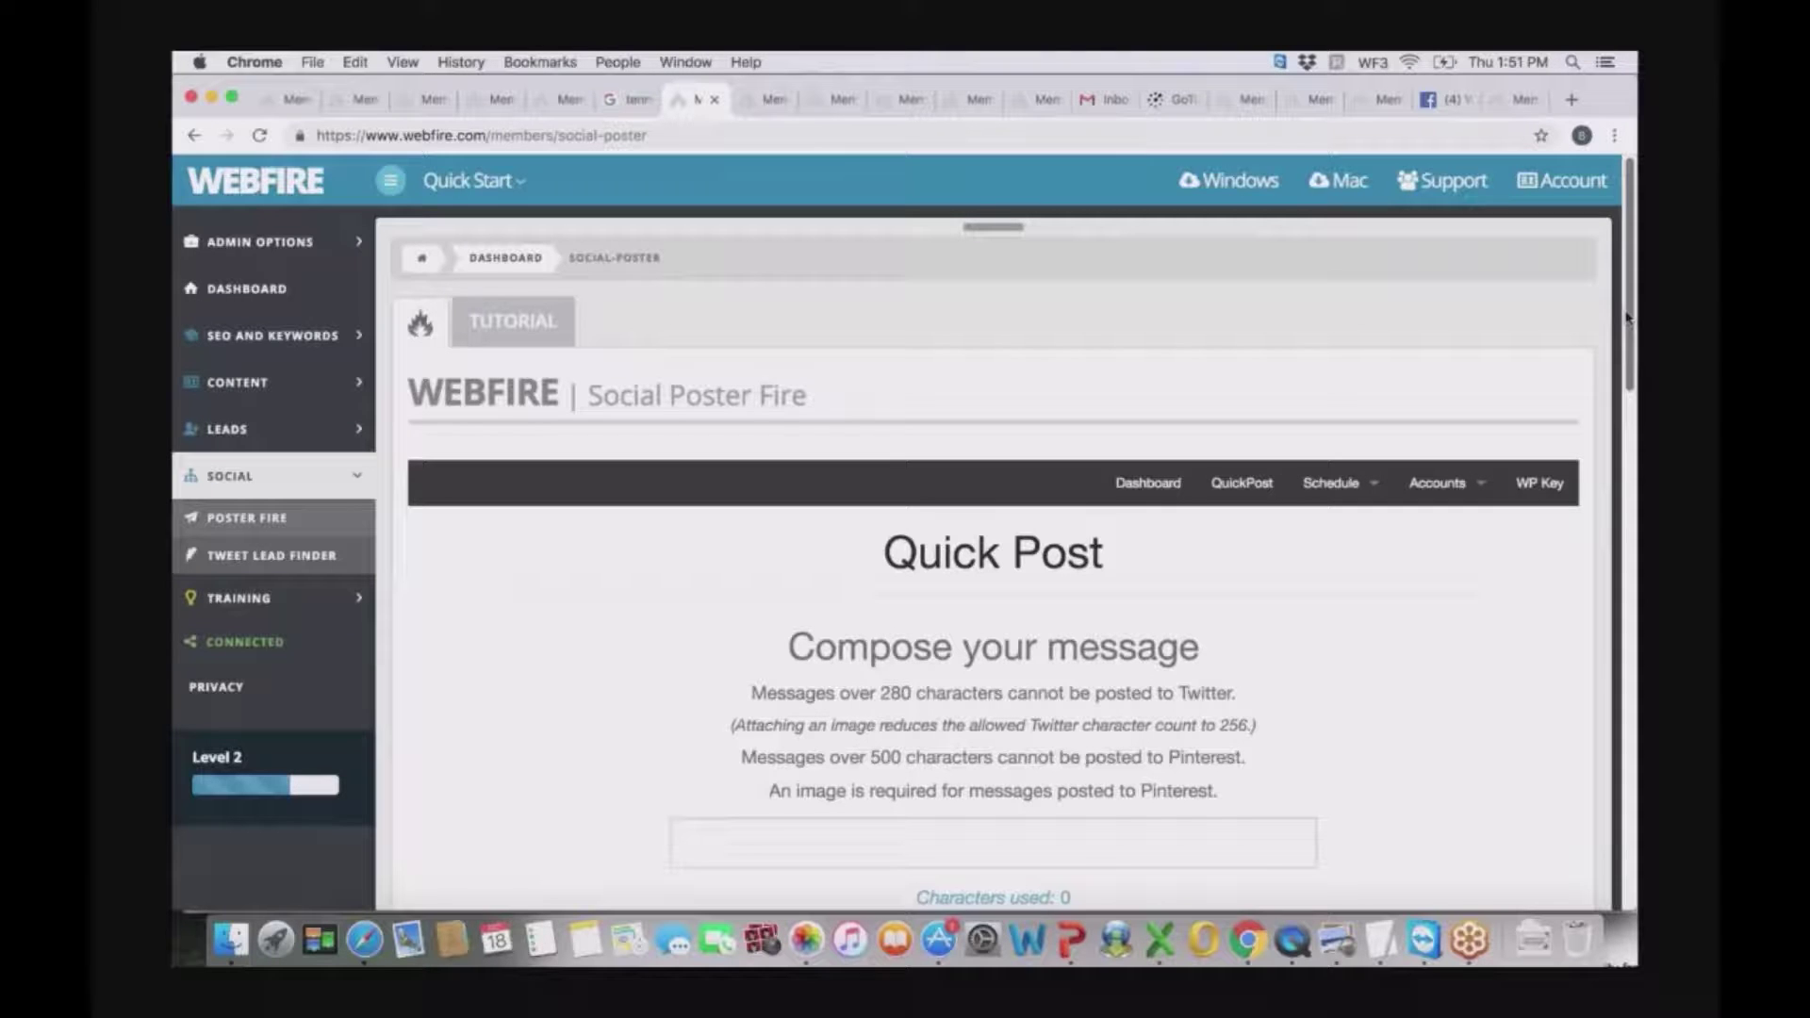
mouse_move(1625, 317)
mouse_down()
mouse_move(1633, 412)
mouse_move(1634, 352)
mouse_up()
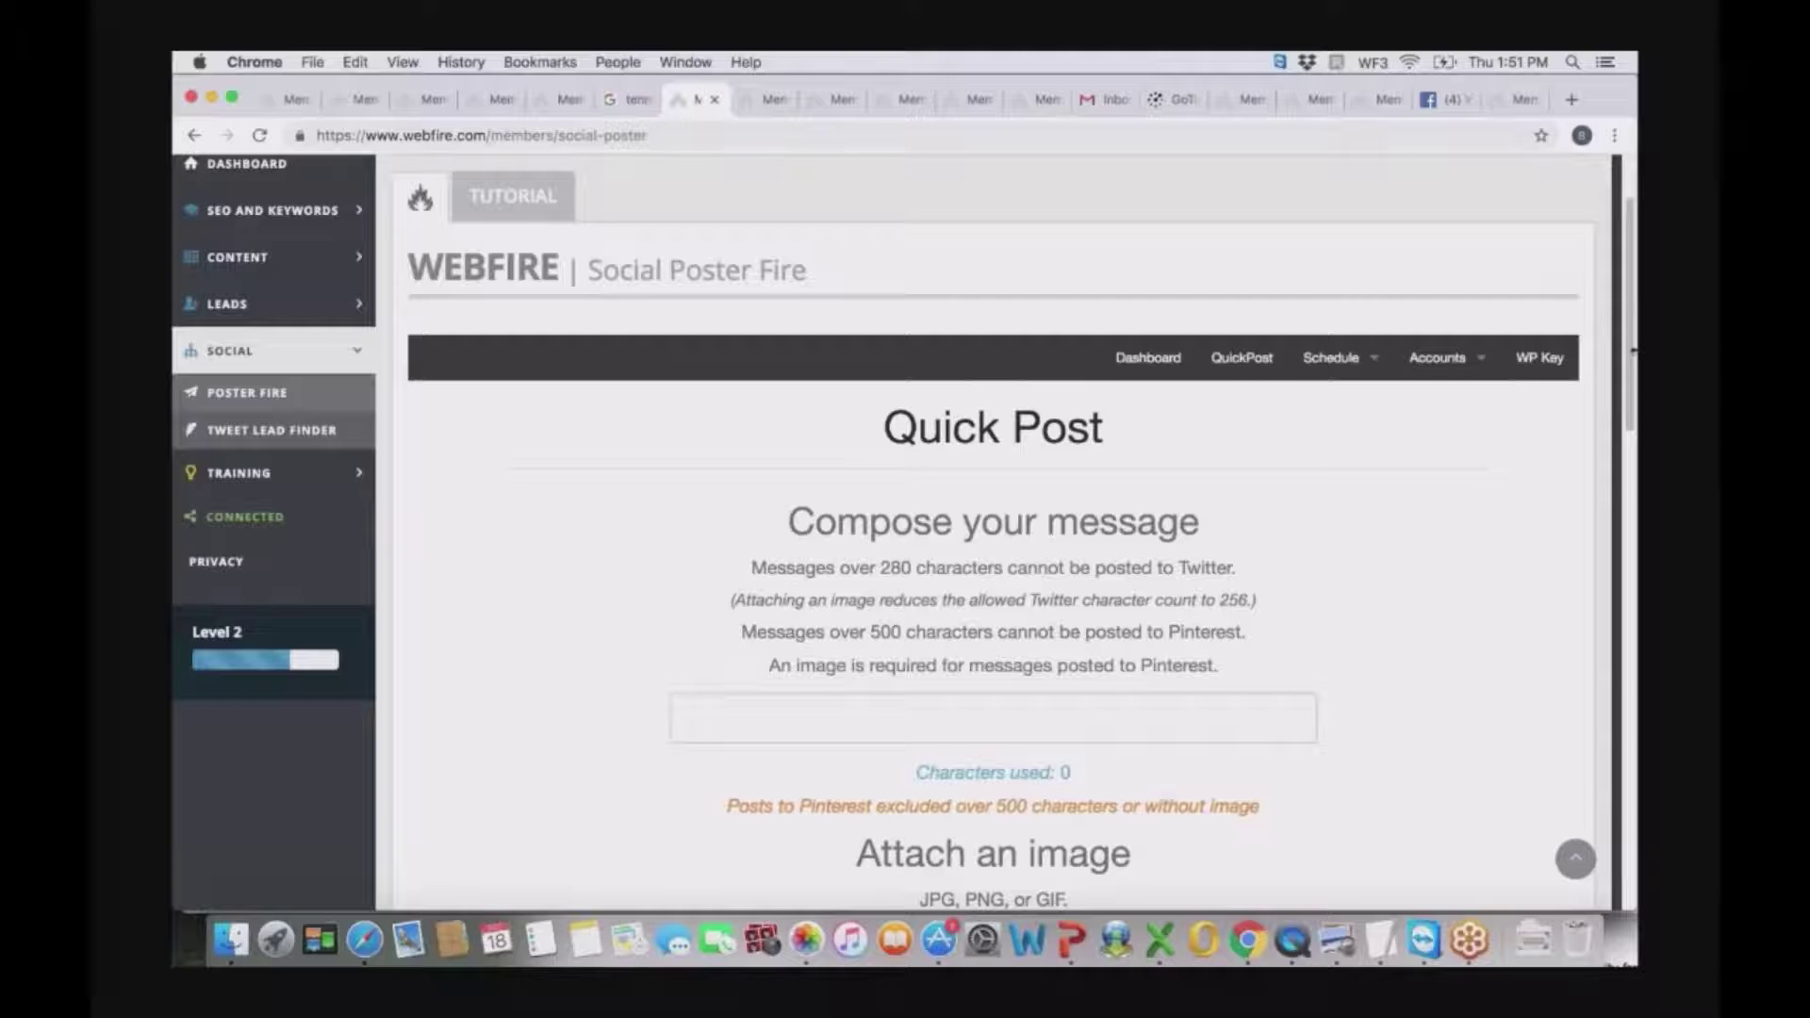
drag(1634, 349, 1617, 387)
scroll(1621, 396, down, 3)
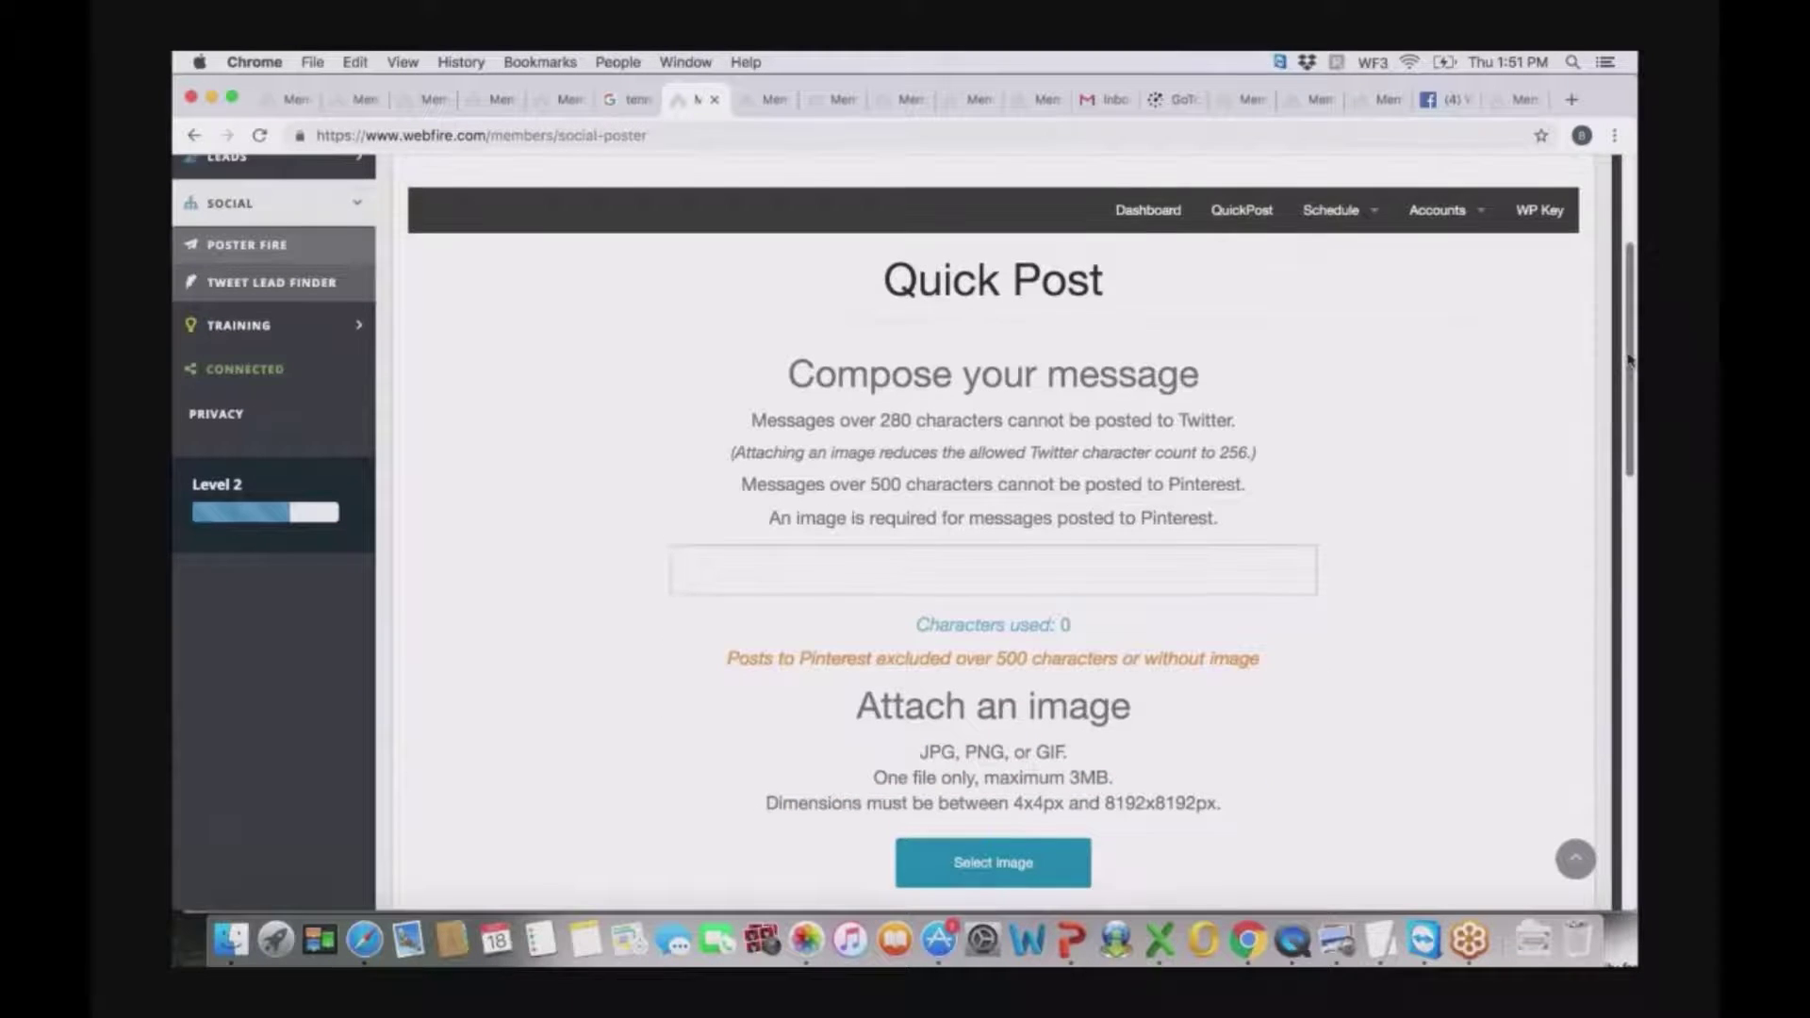
drag(1628, 402, 1628, 358)
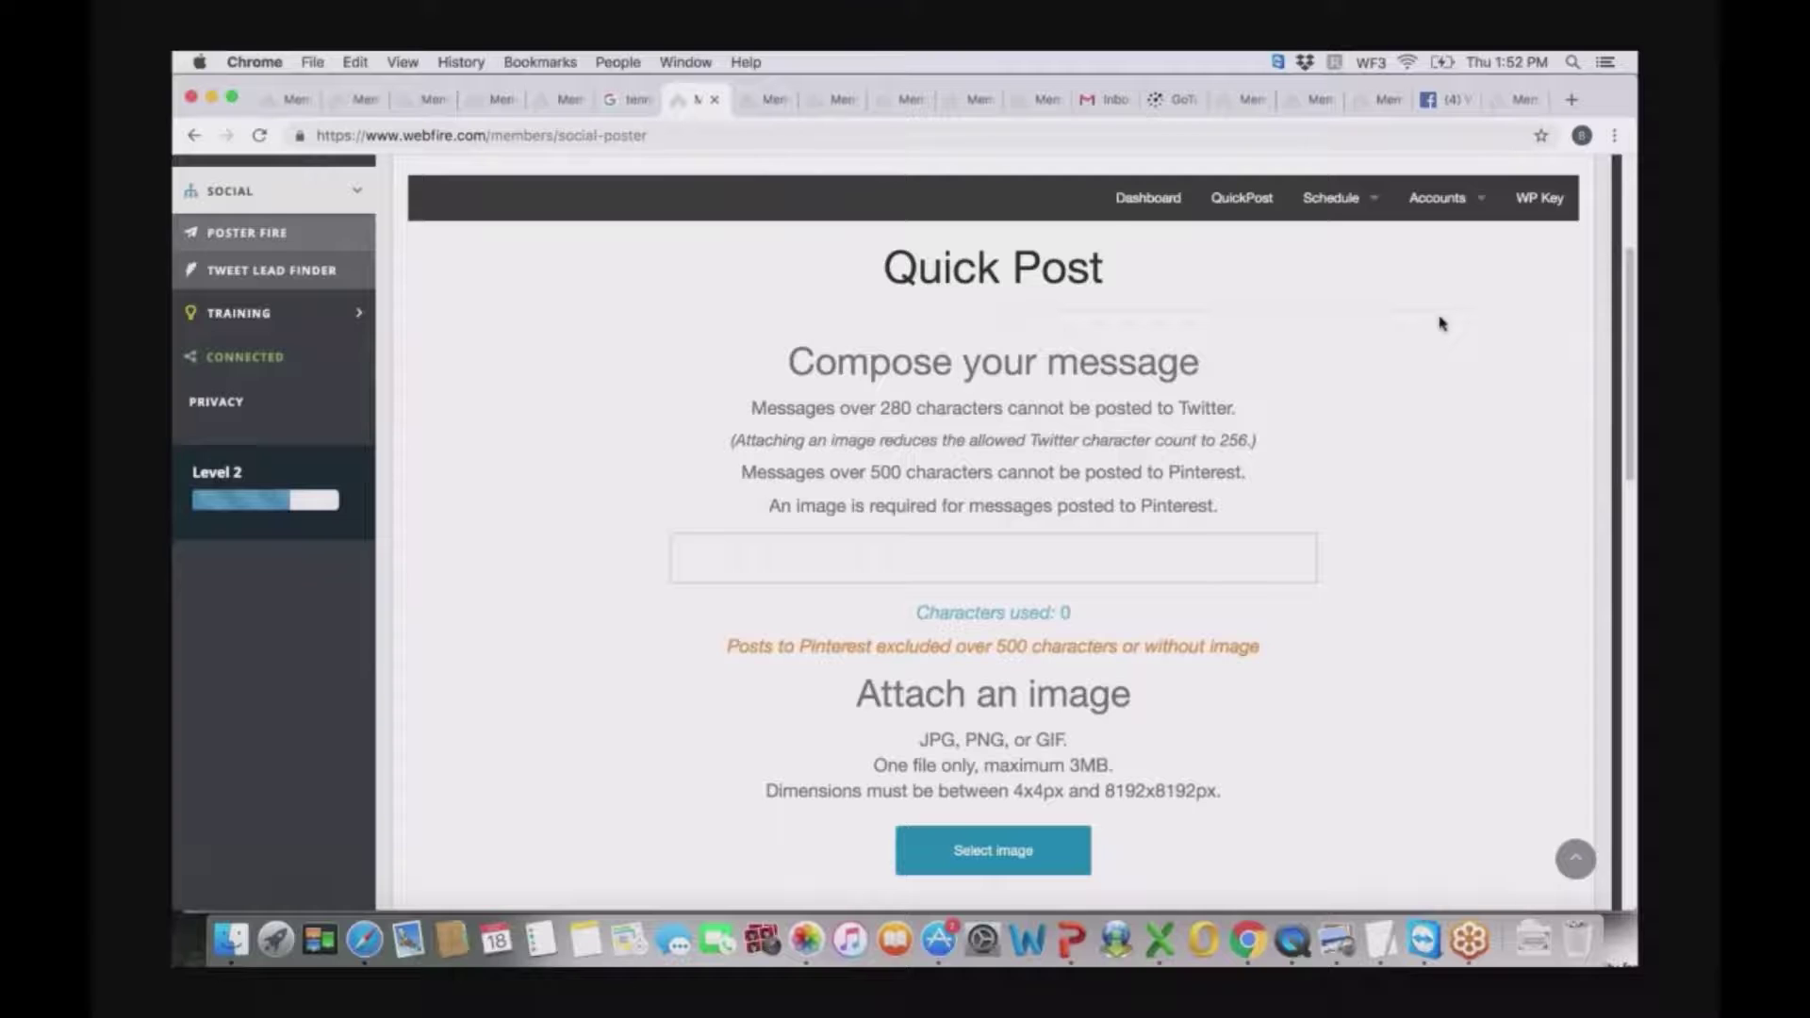
- Open Video Firestorm and examine the slide canvas and the sample slide text
click(771, 105)
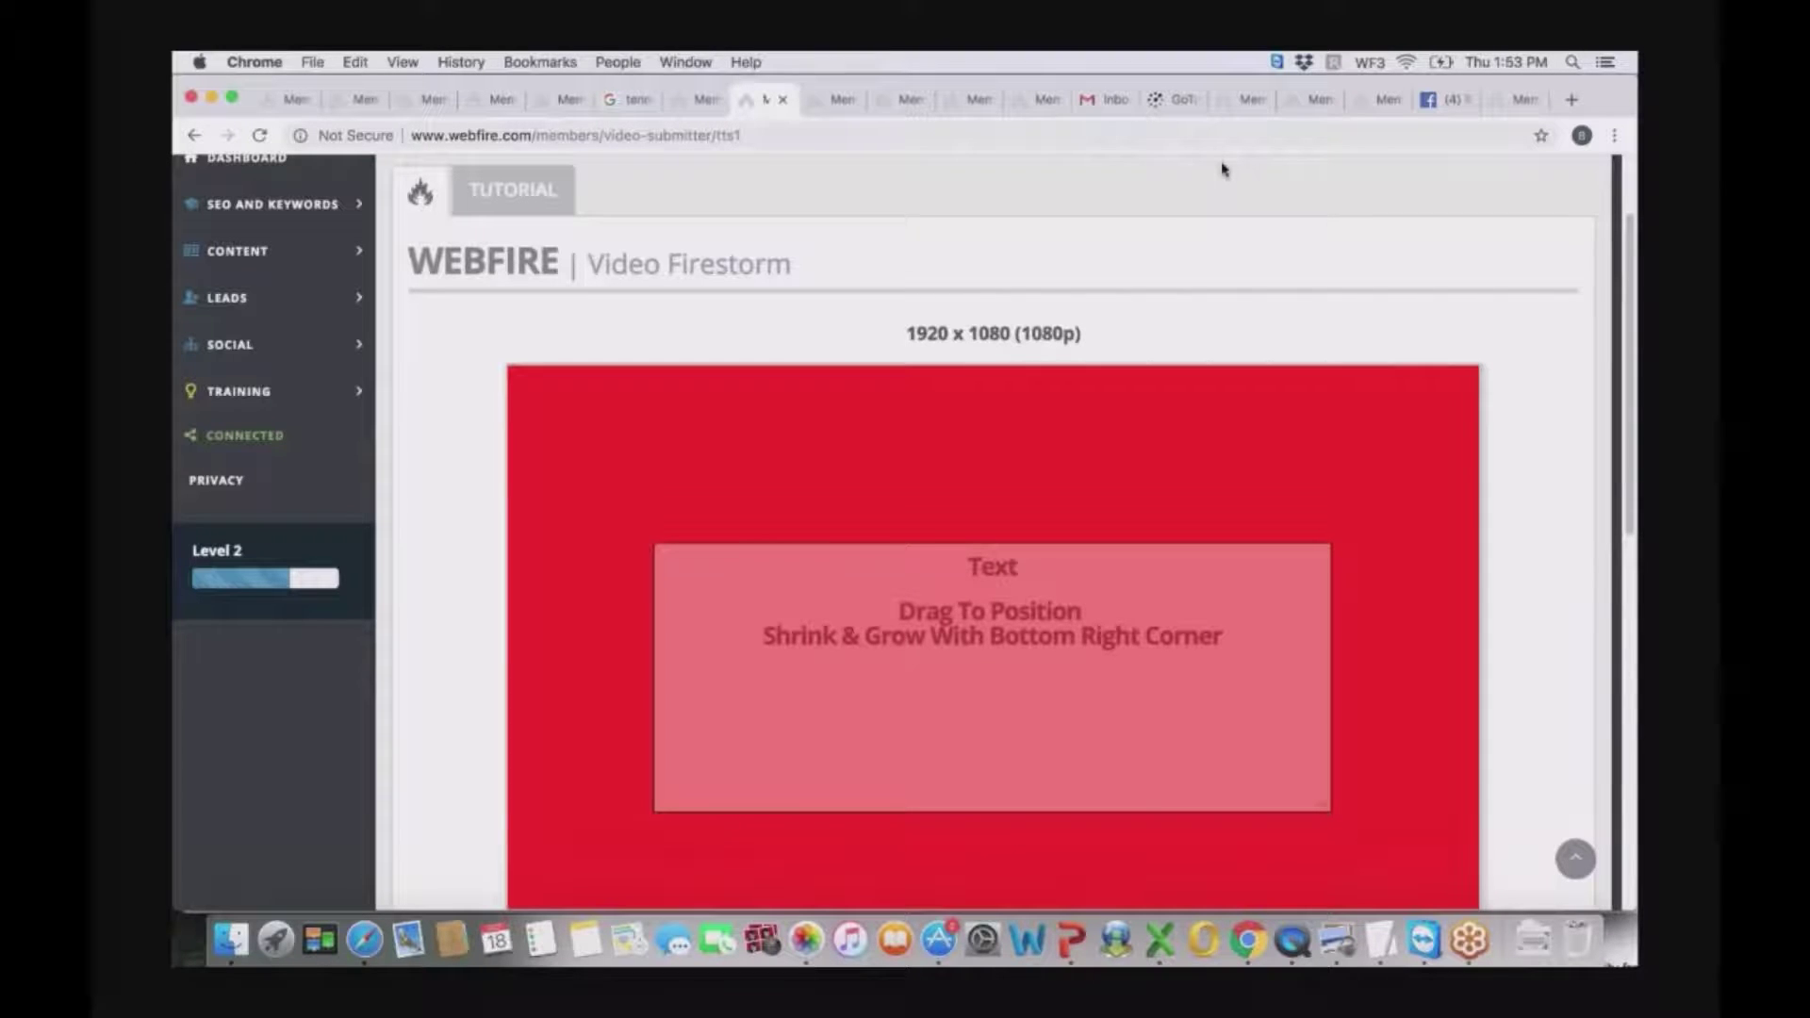
scroll(992, 528, down, 10)
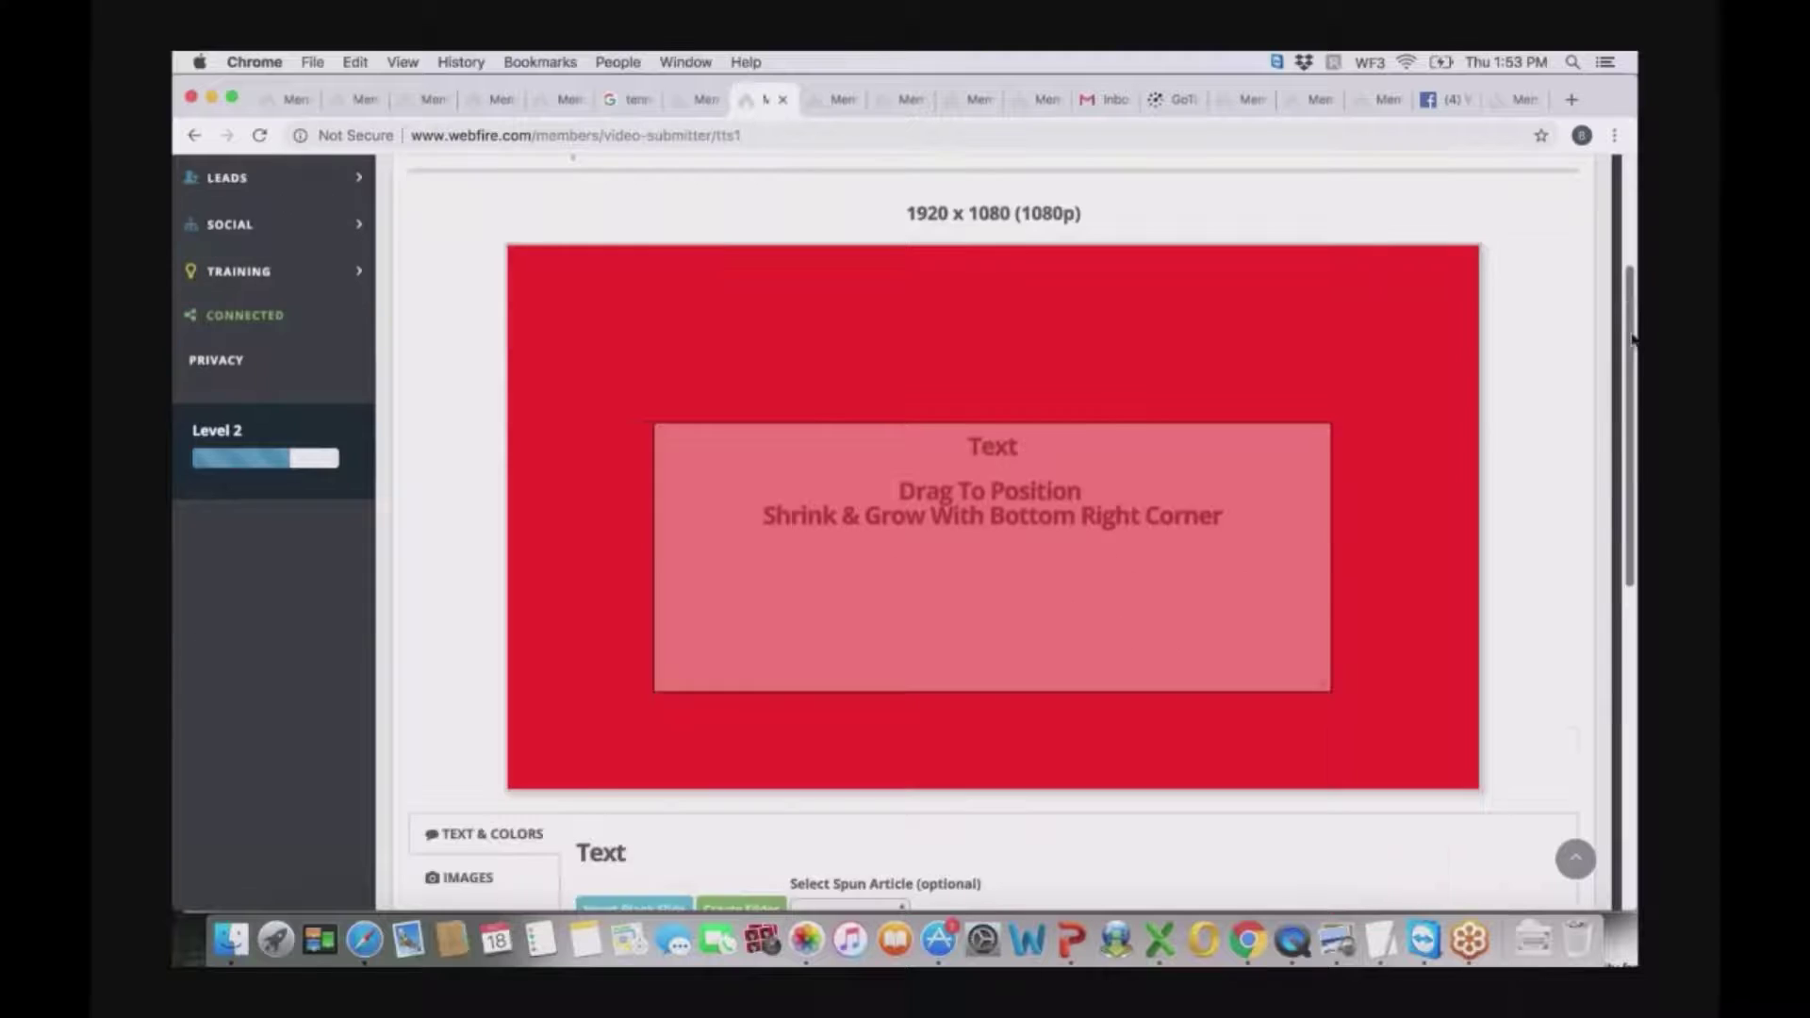
scroll(1633, 457, down, 2)
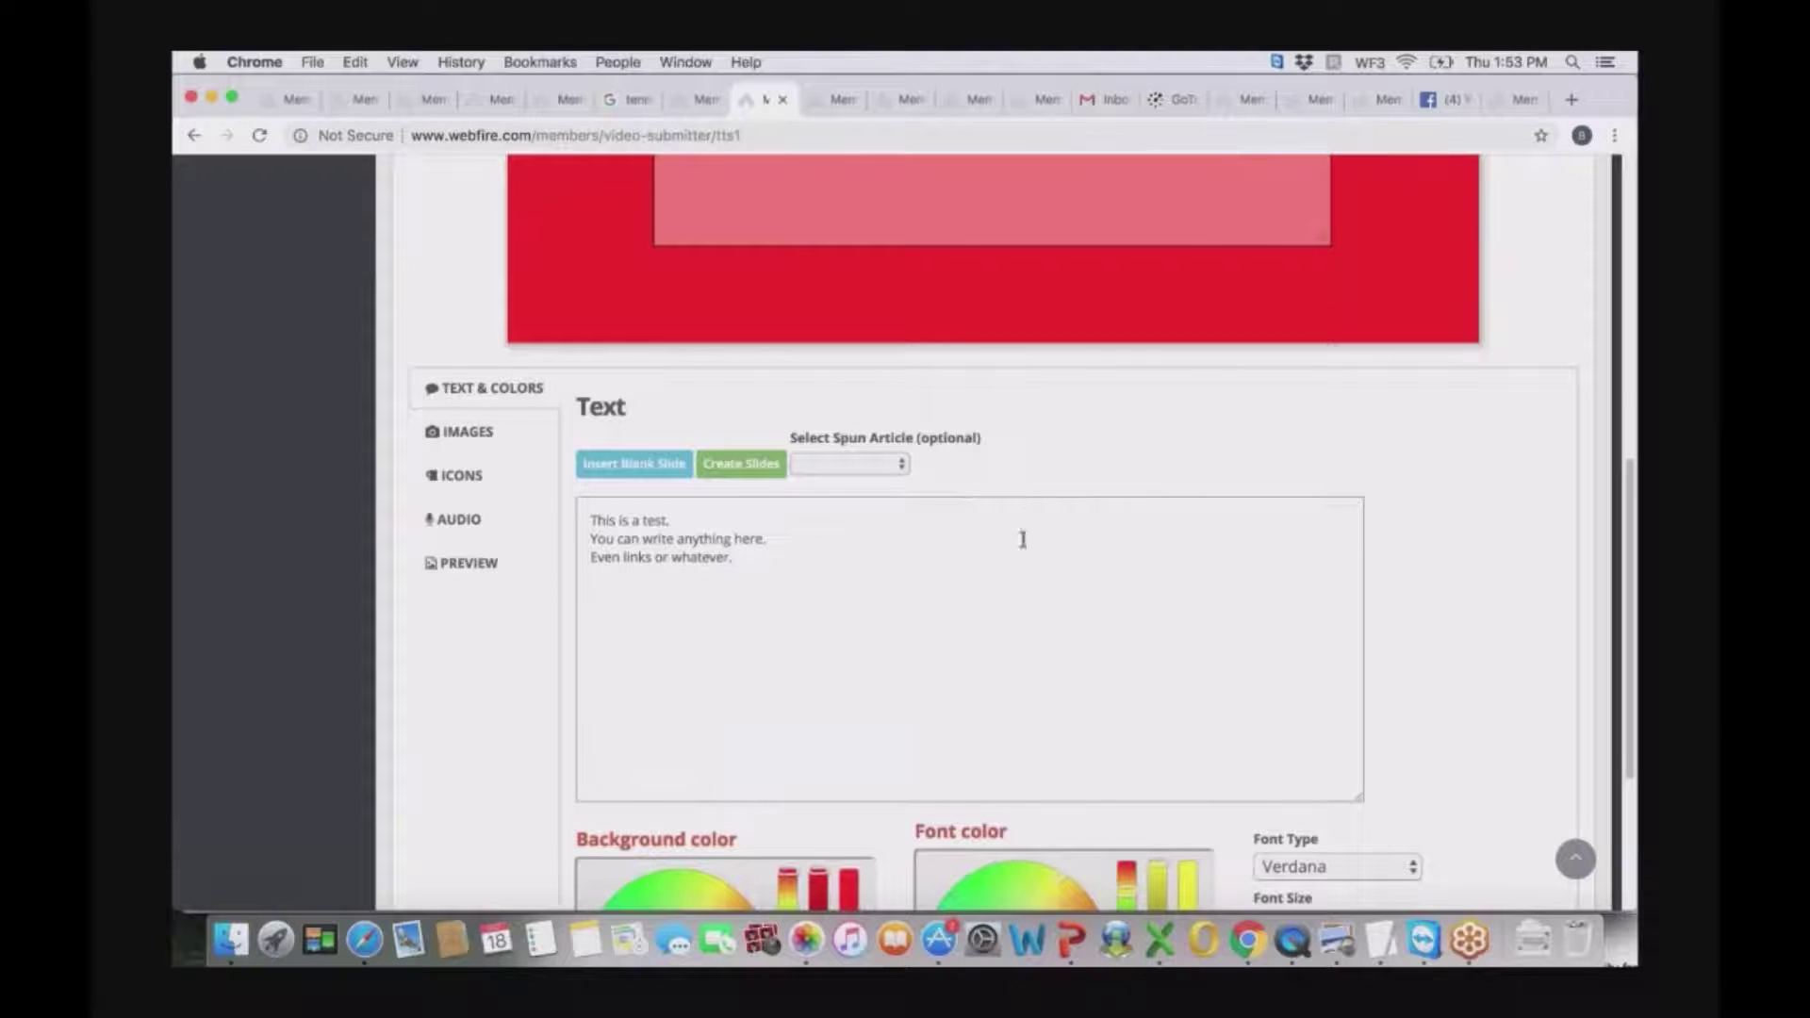
click(745, 557)
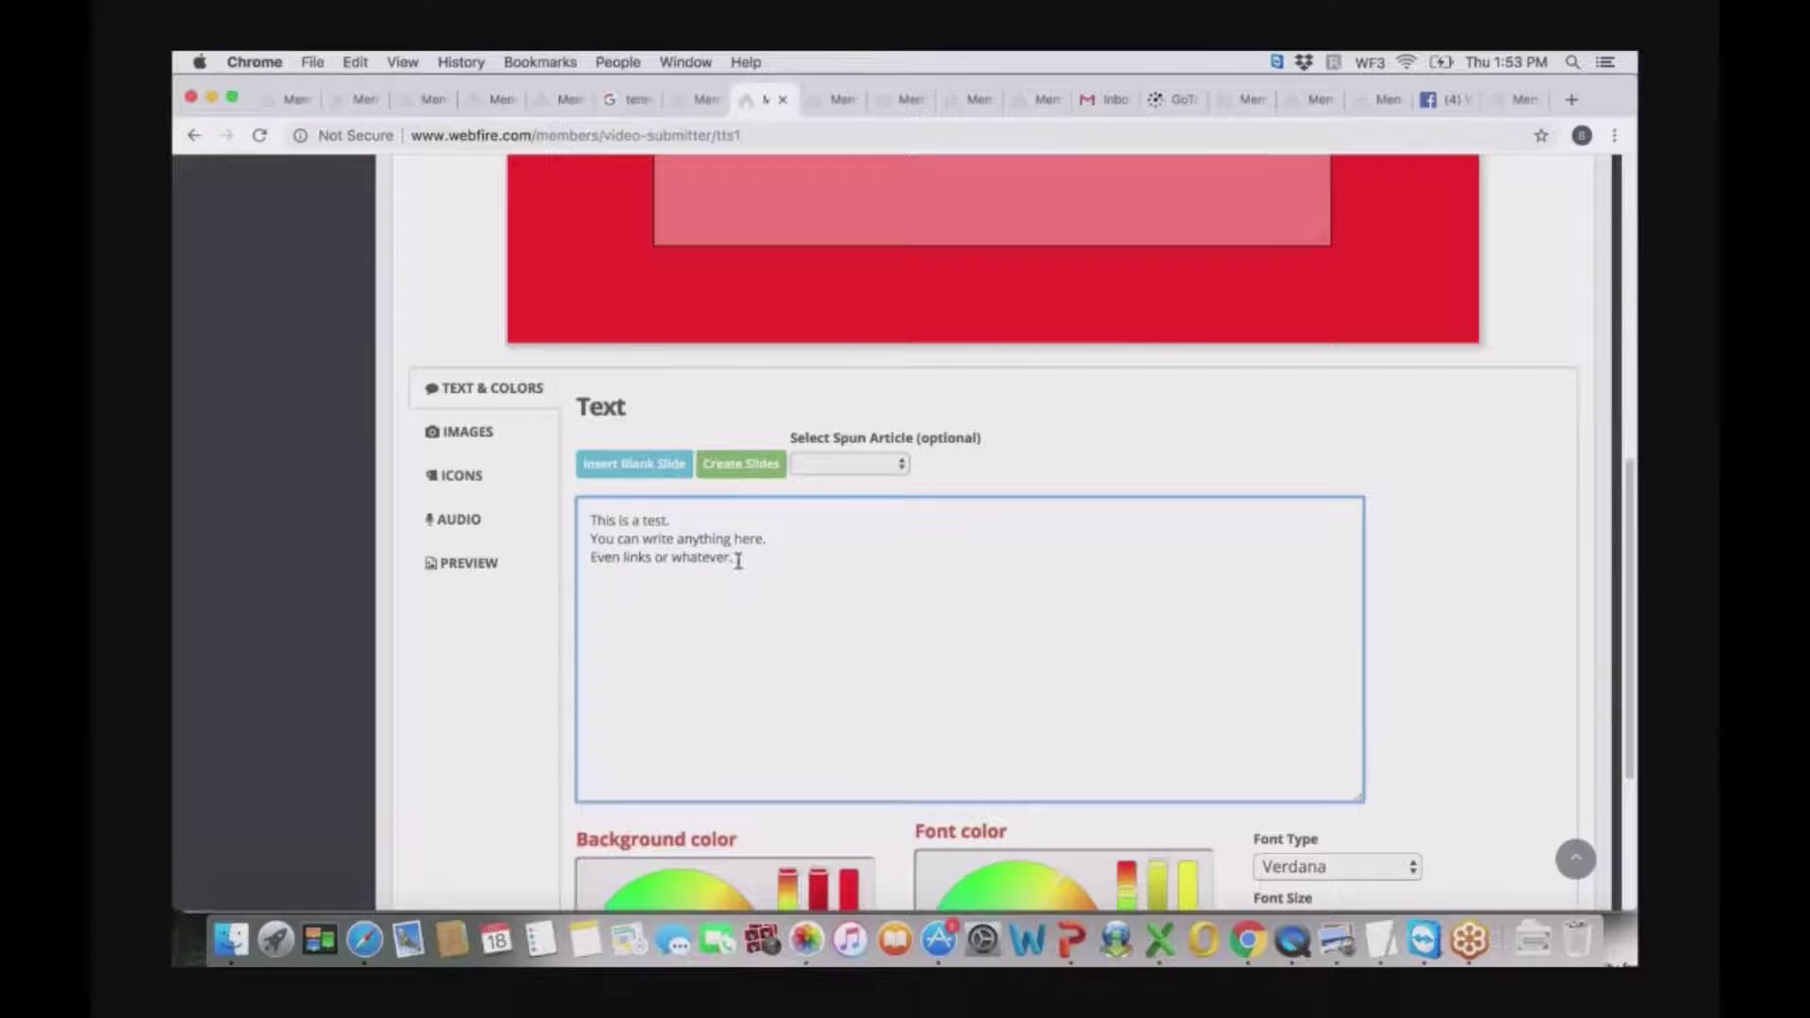
double_click(716, 558)
click(744, 564)
- View Video Firestorm's background image upload options, icon library and voice choices
click(473, 434)
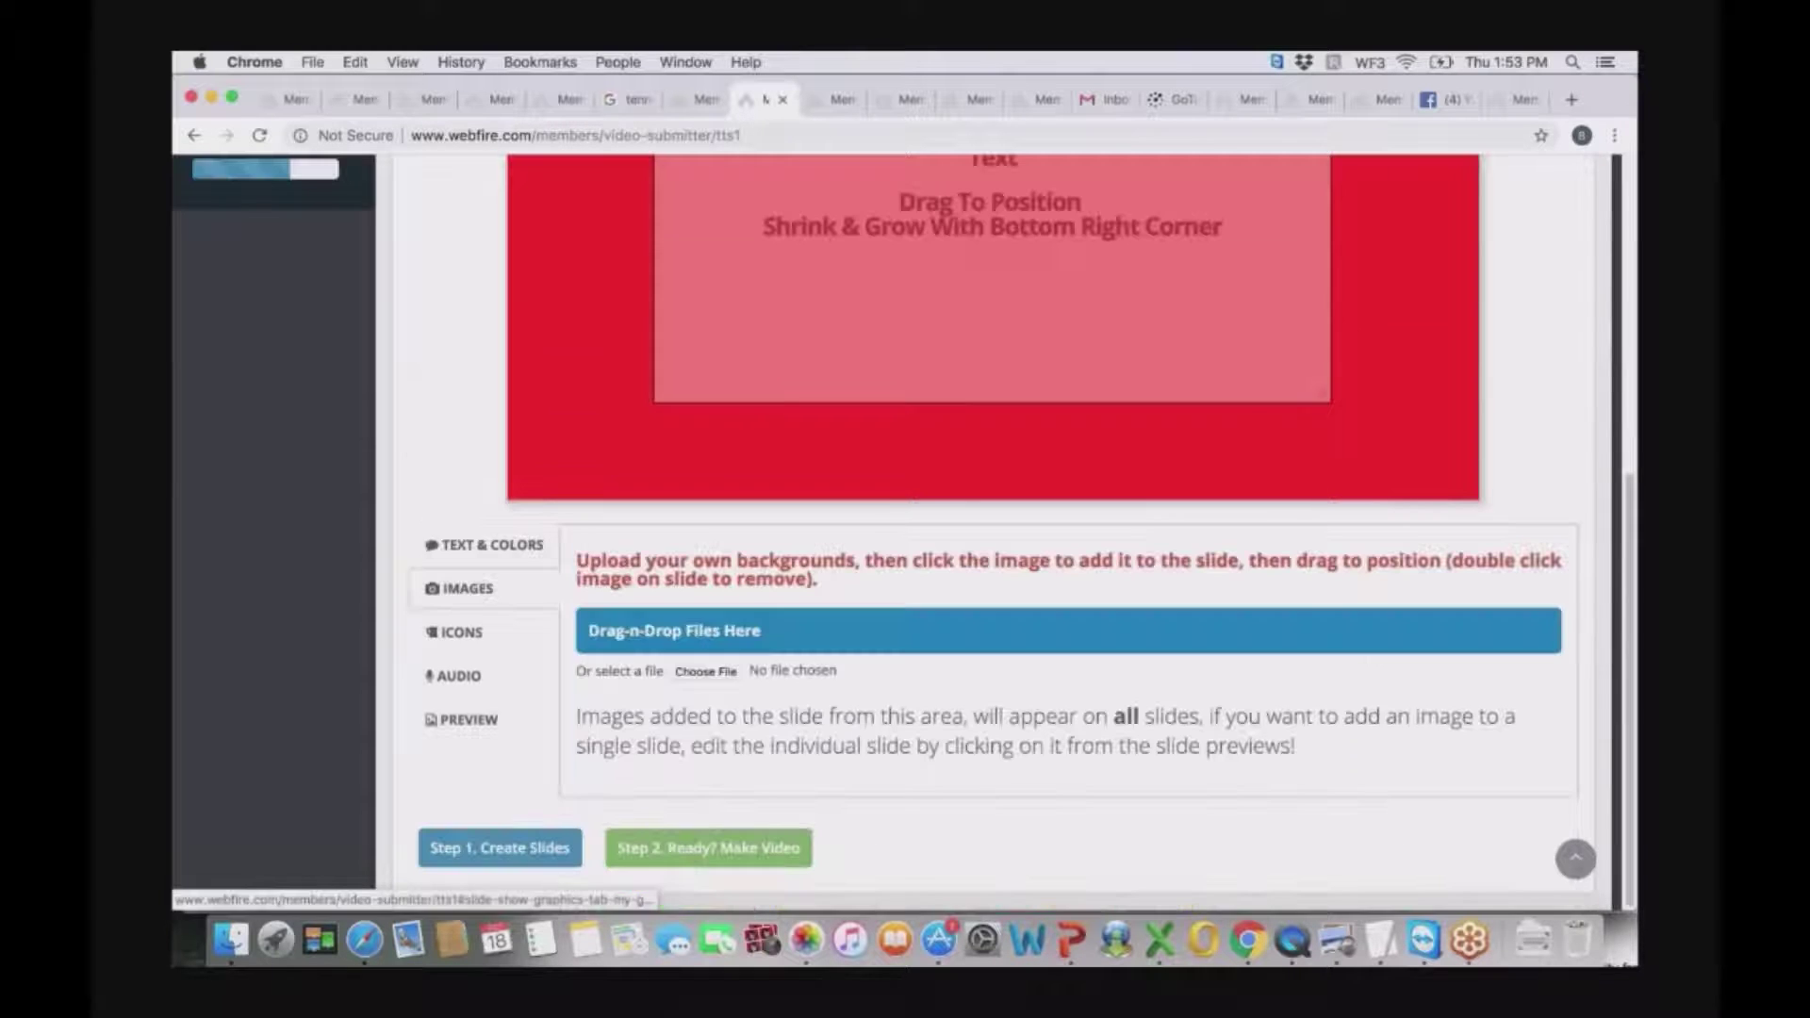
click(462, 637)
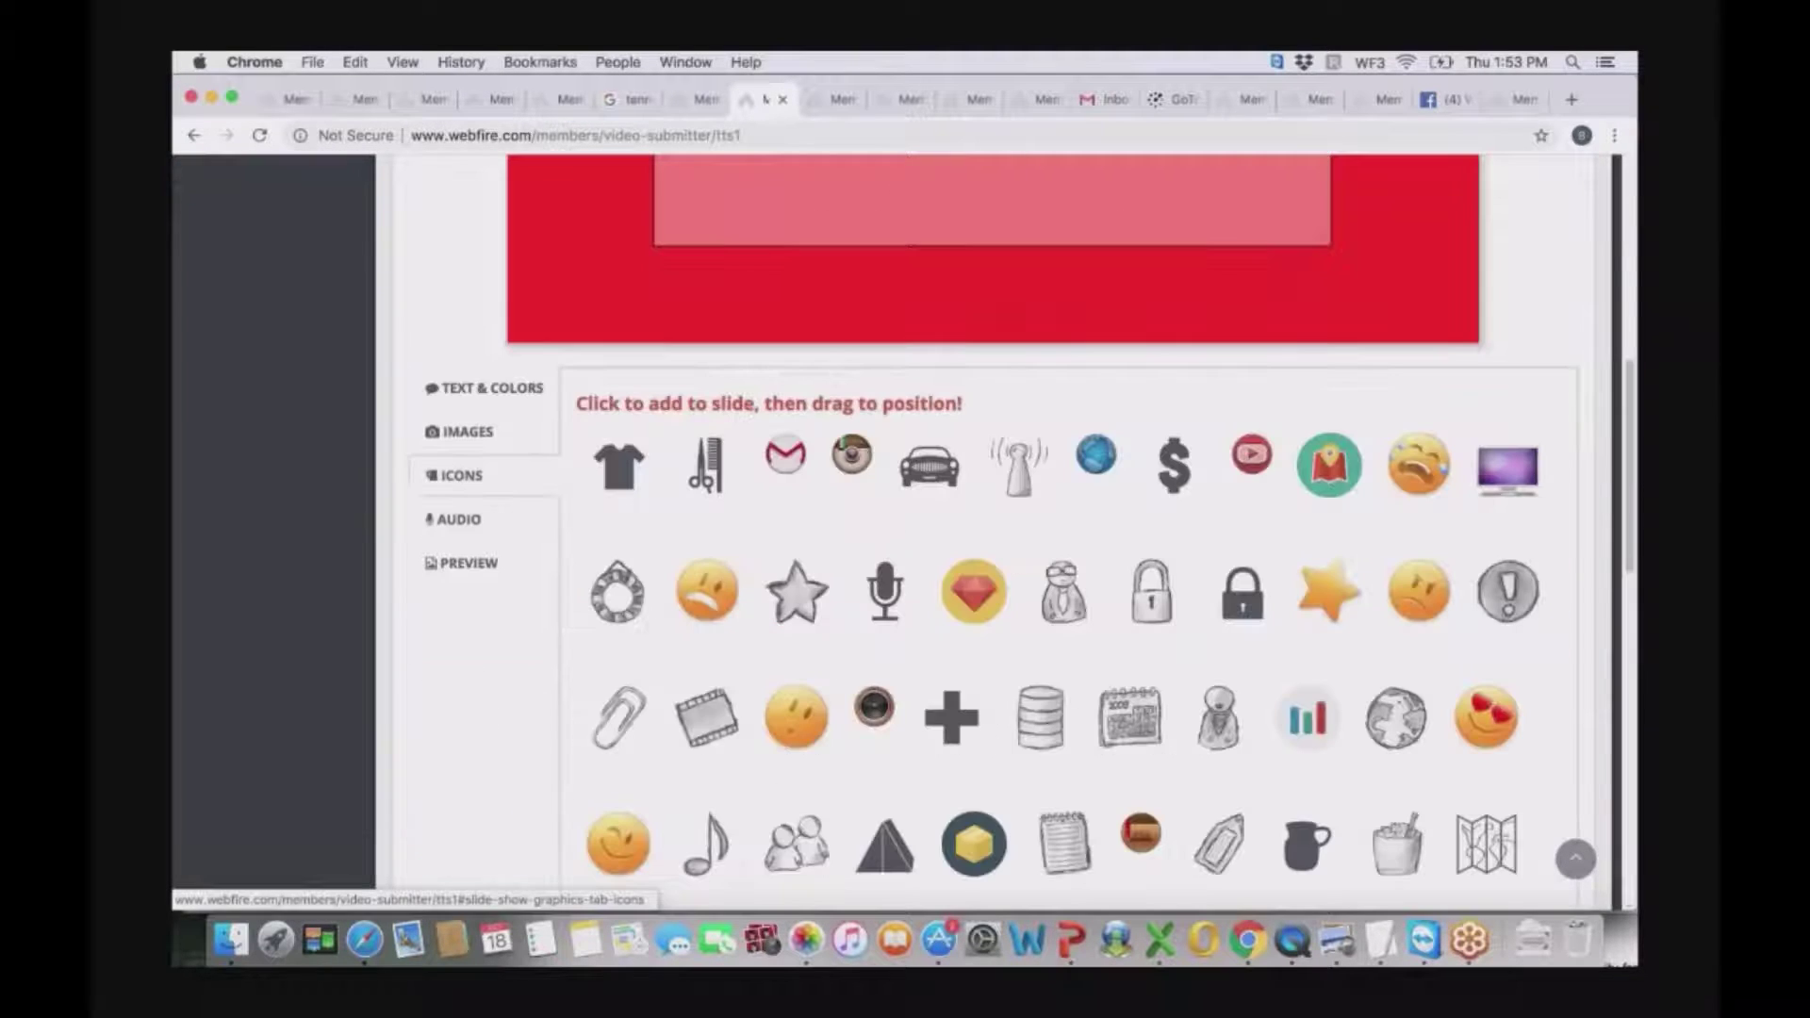
click(488, 518)
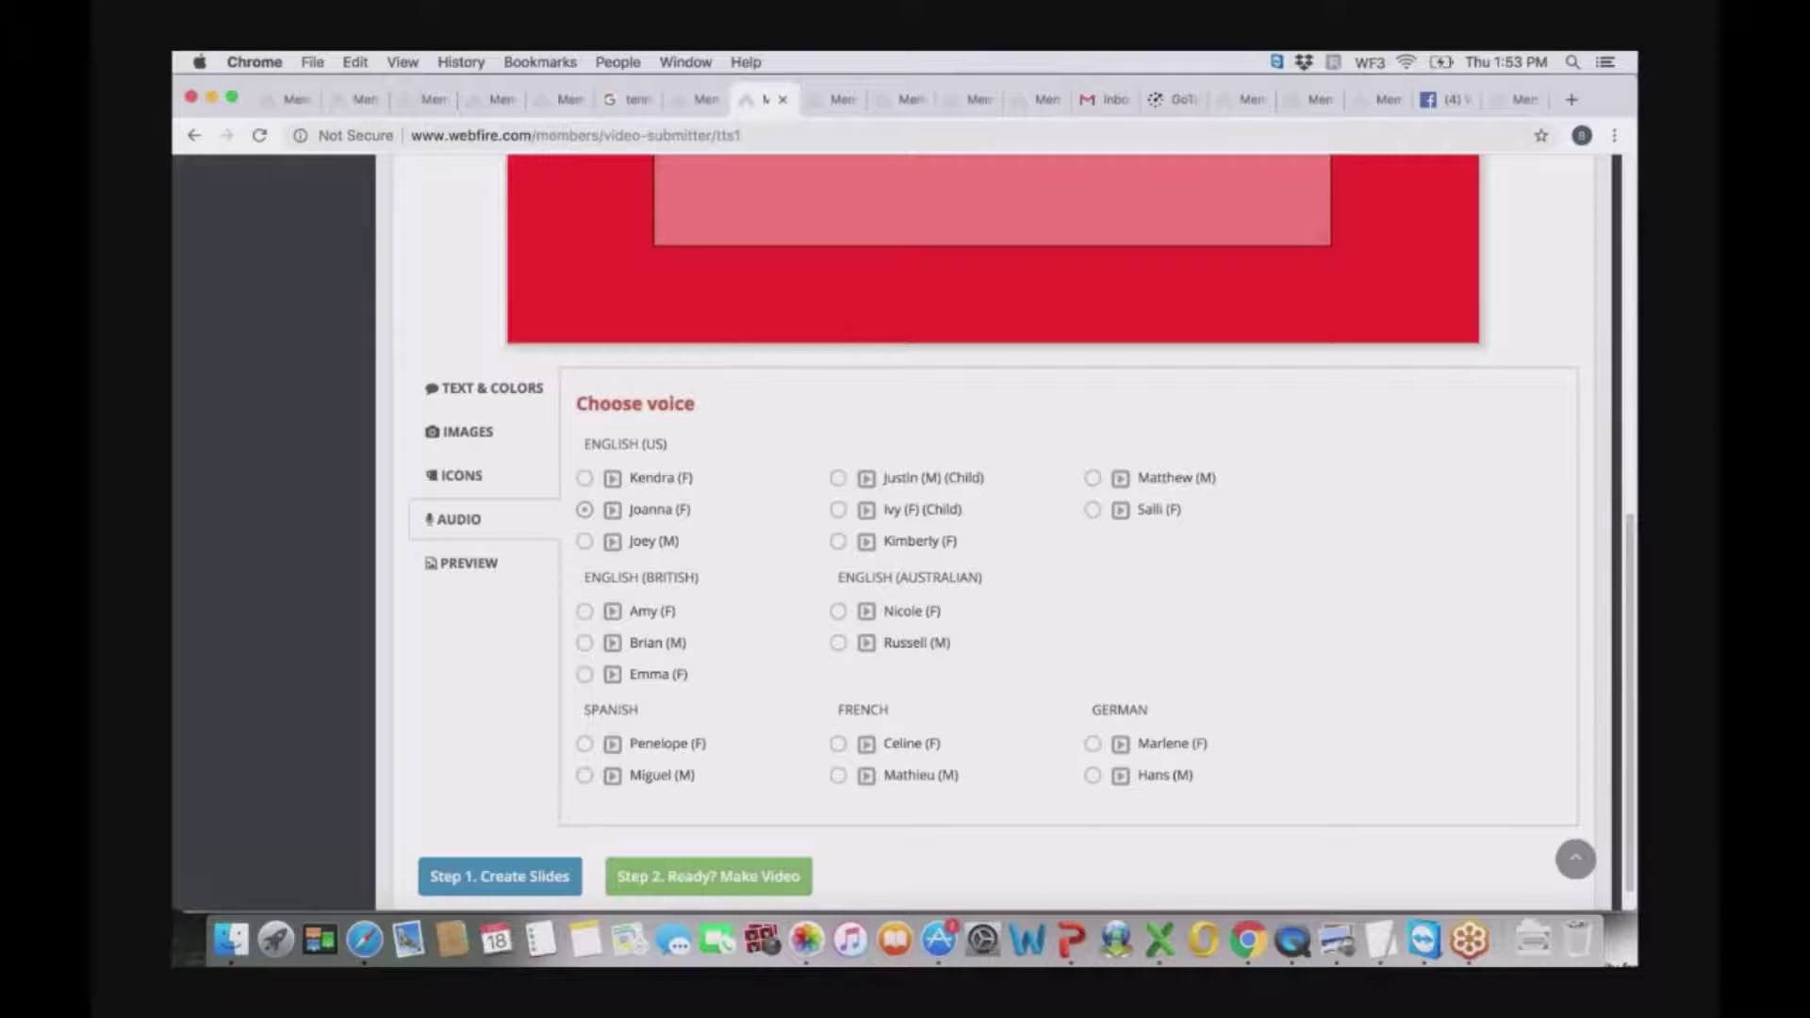
- Sample the German voice Hans (M) with the system volume raised, and choose the Spanish voice Penelope (F)
key(XF86AudioRaiseVolume)
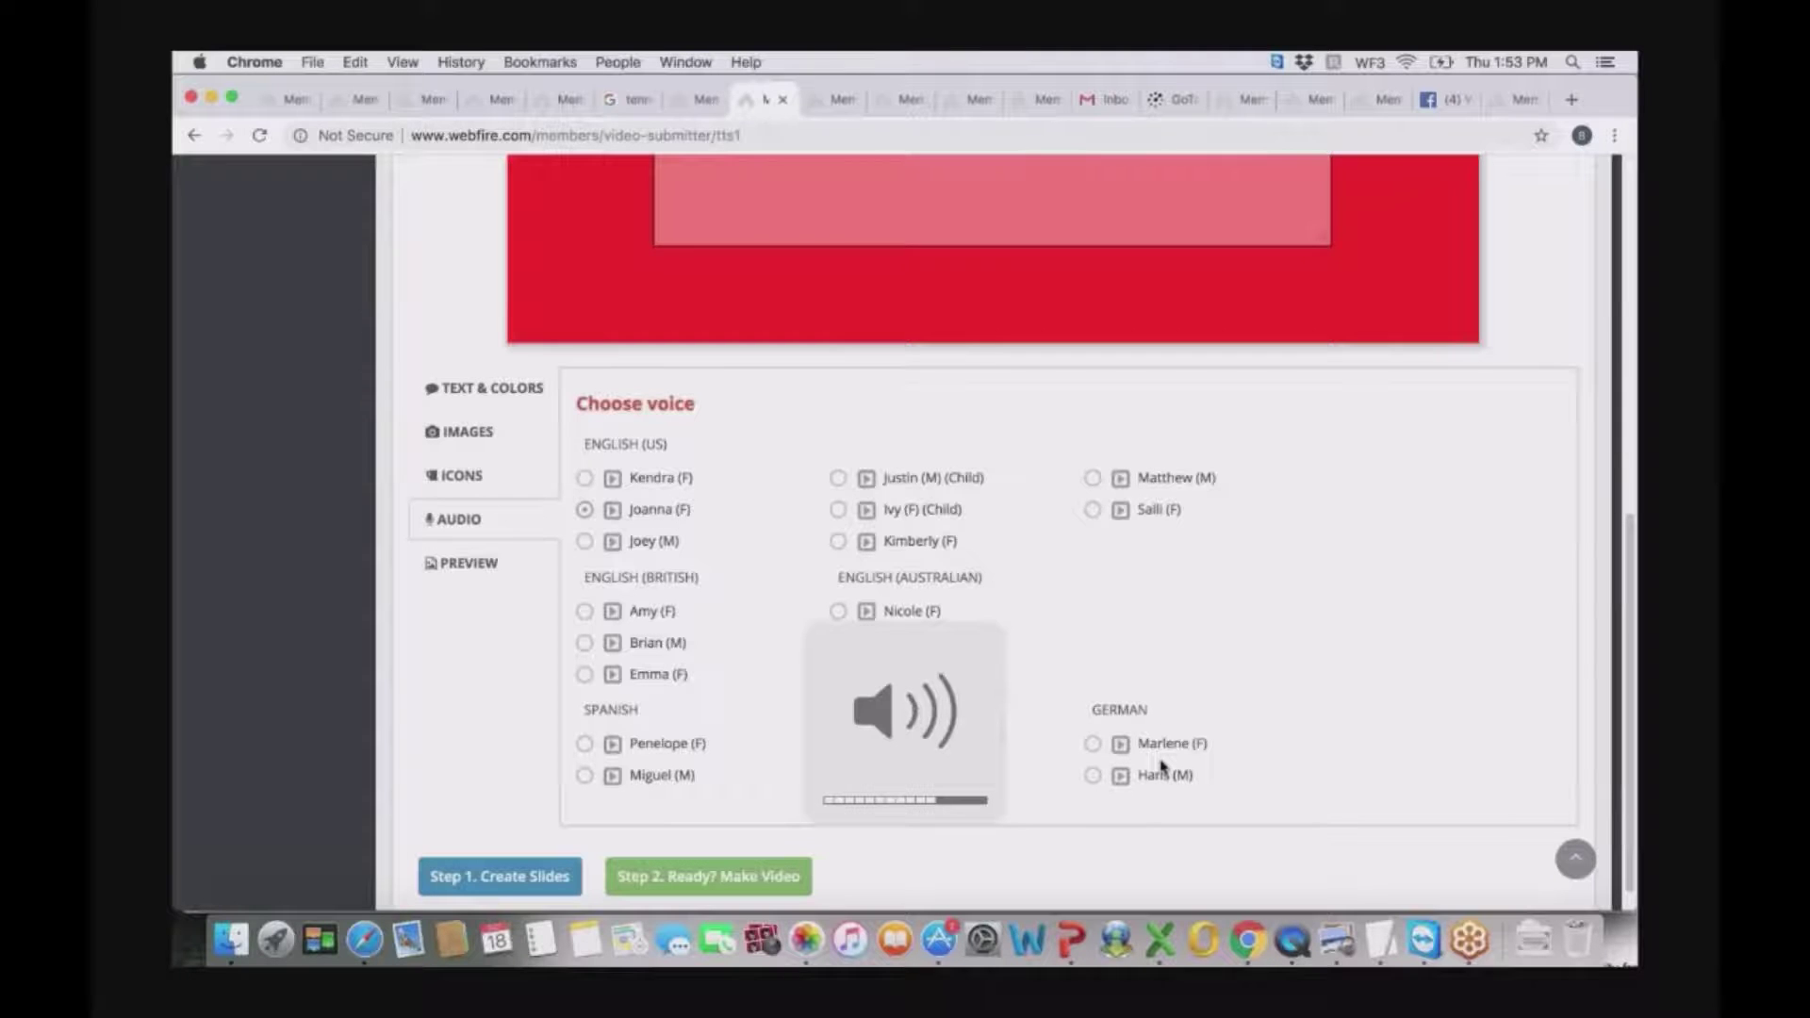
key(XF86AudioRaiseVolume)
key(XF86AudioRaiseVolume)
key(XF86AudioRaiseVolume)
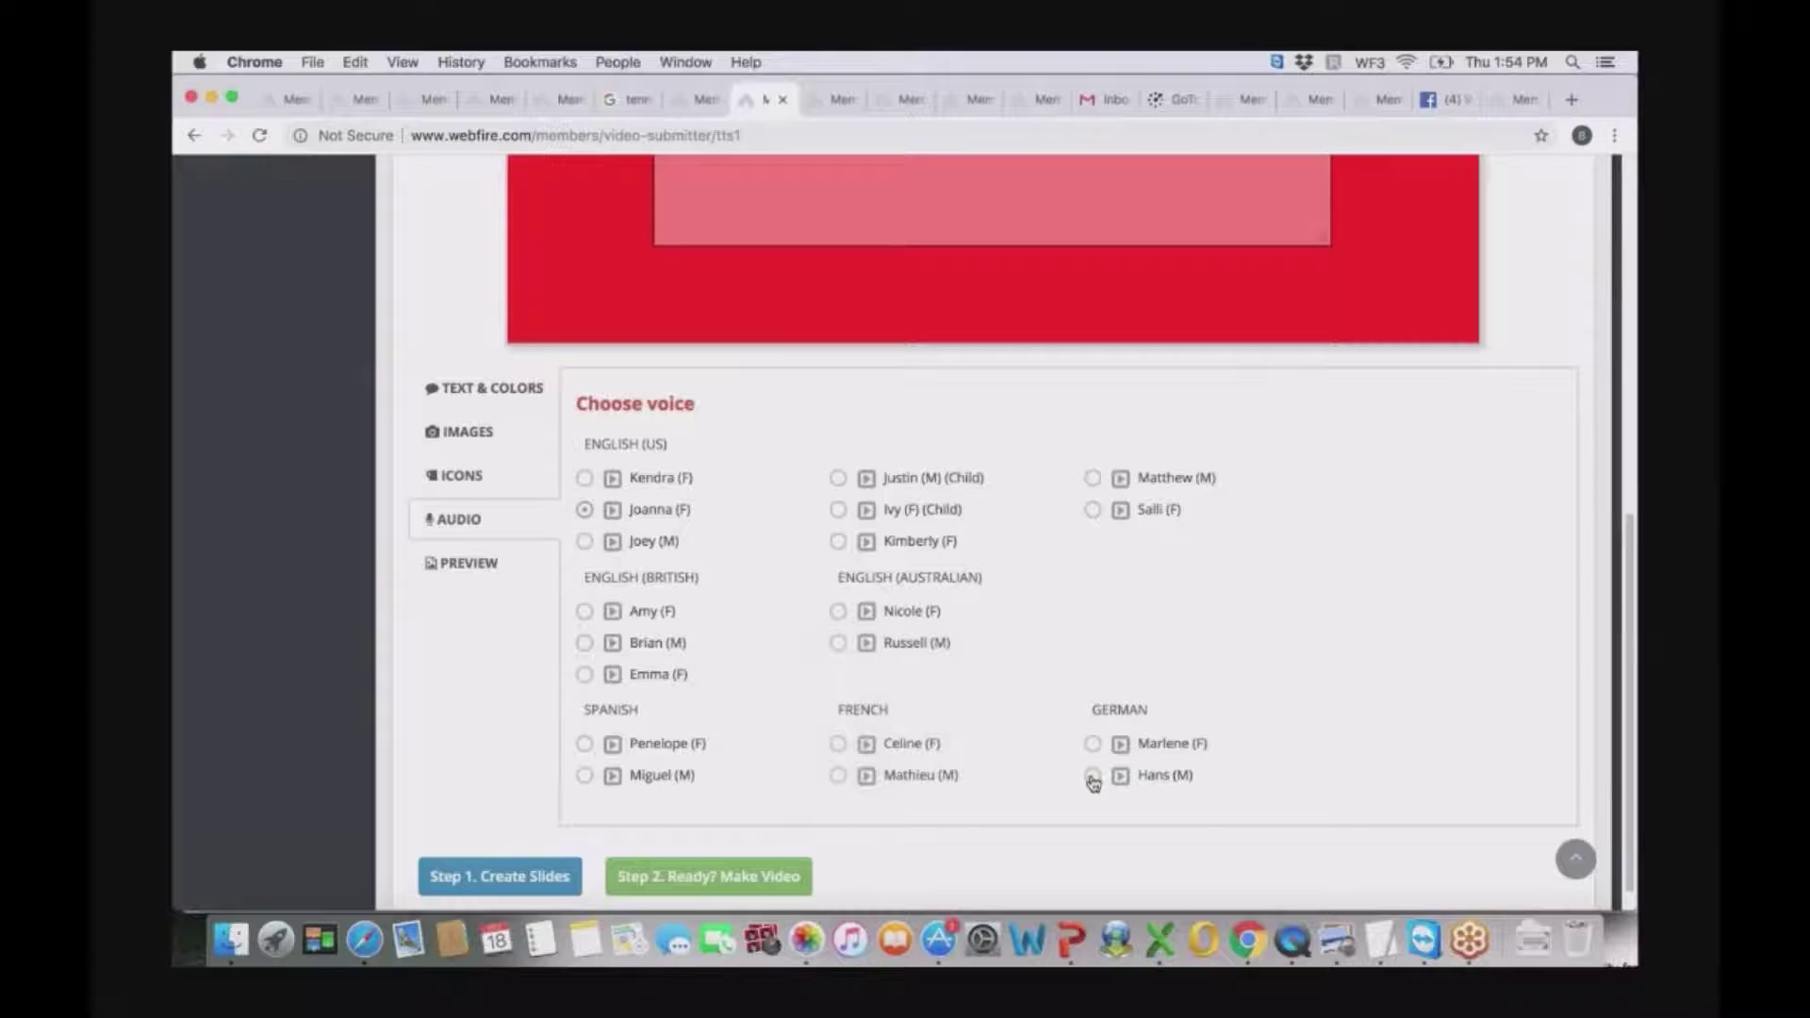
click(1091, 776)
click(1122, 778)
click(585, 744)
- Preview all the video slides made from the sample text and return to the slide canvas
click(468, 562)
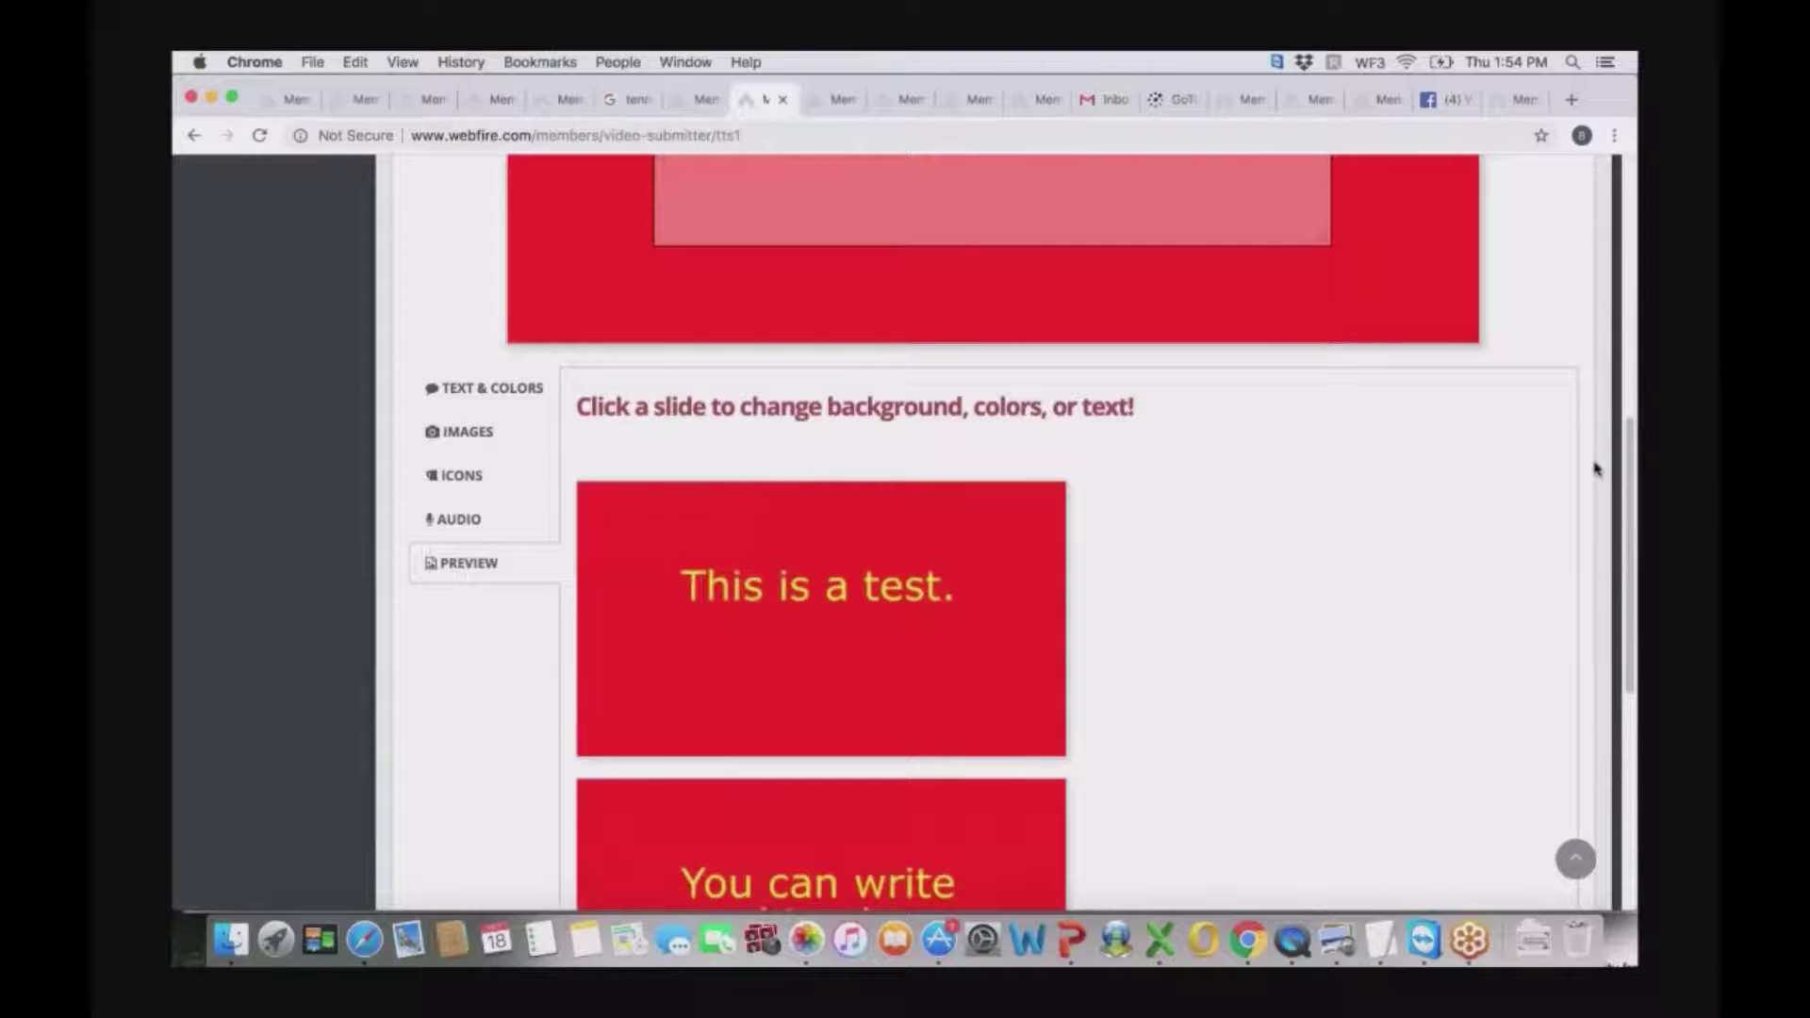
drag(1627, 462, 1631, 713)
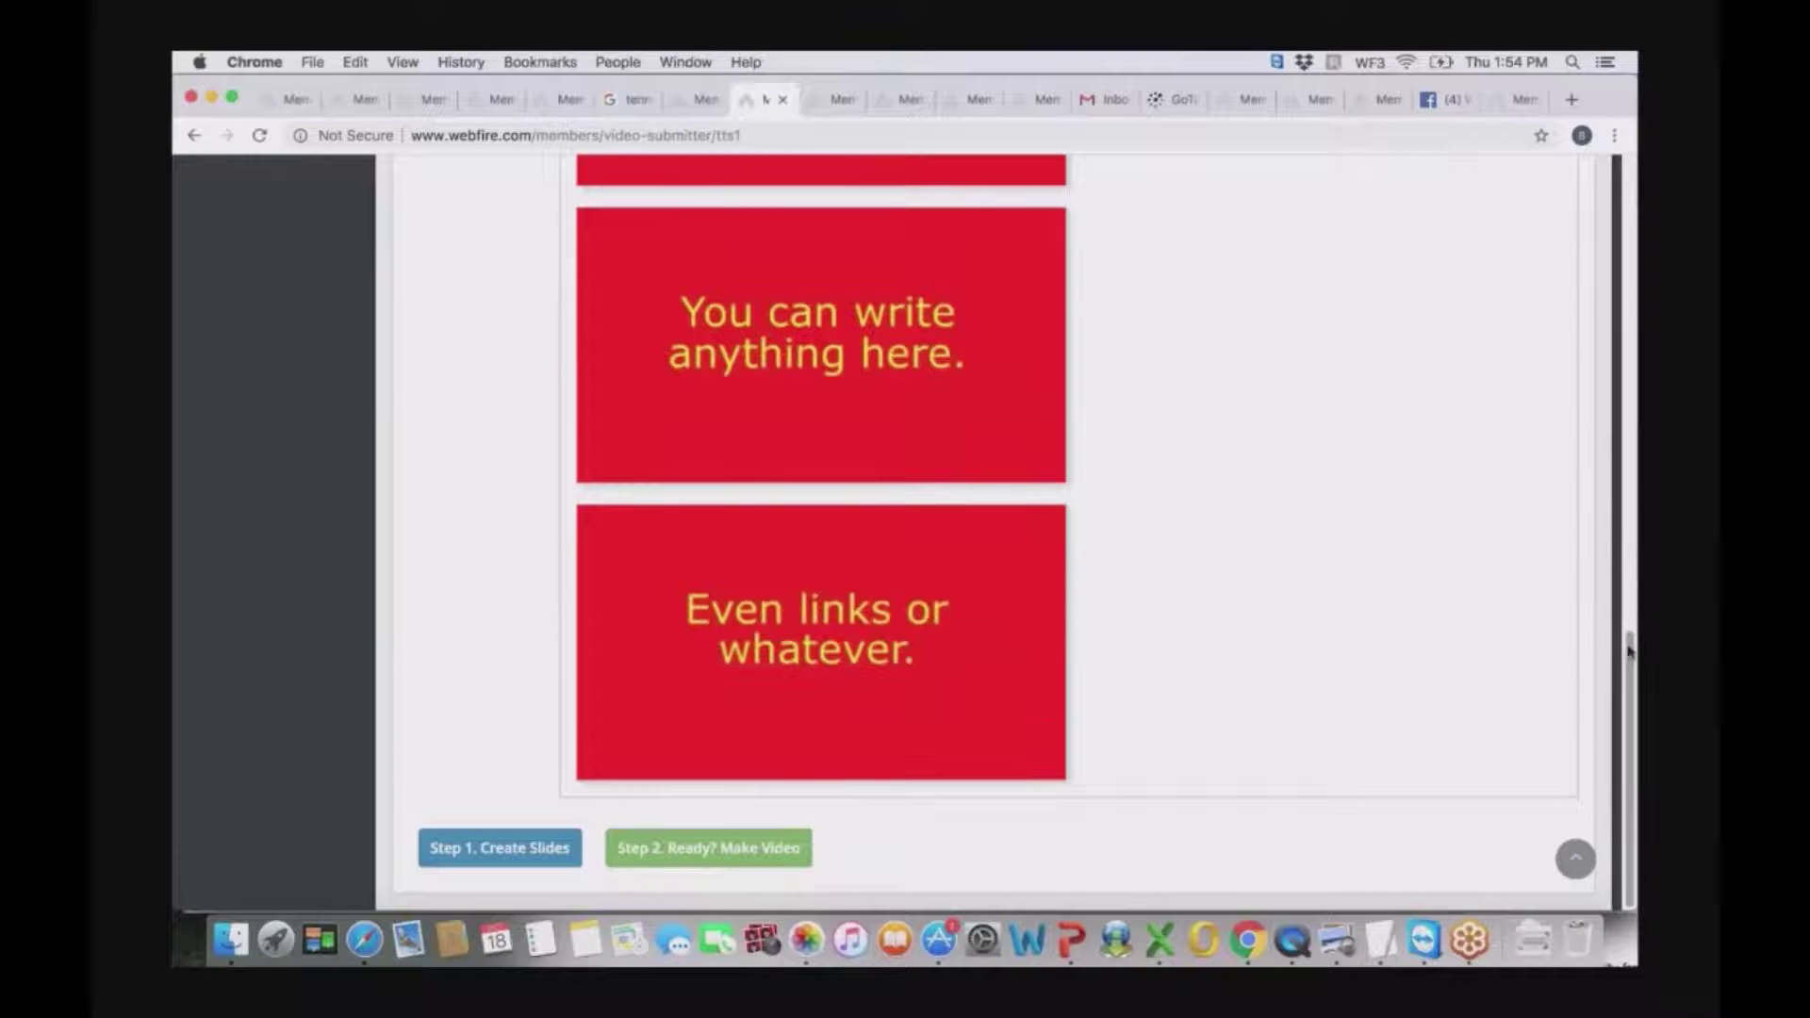
drag(1622, 639, 1625, 245)
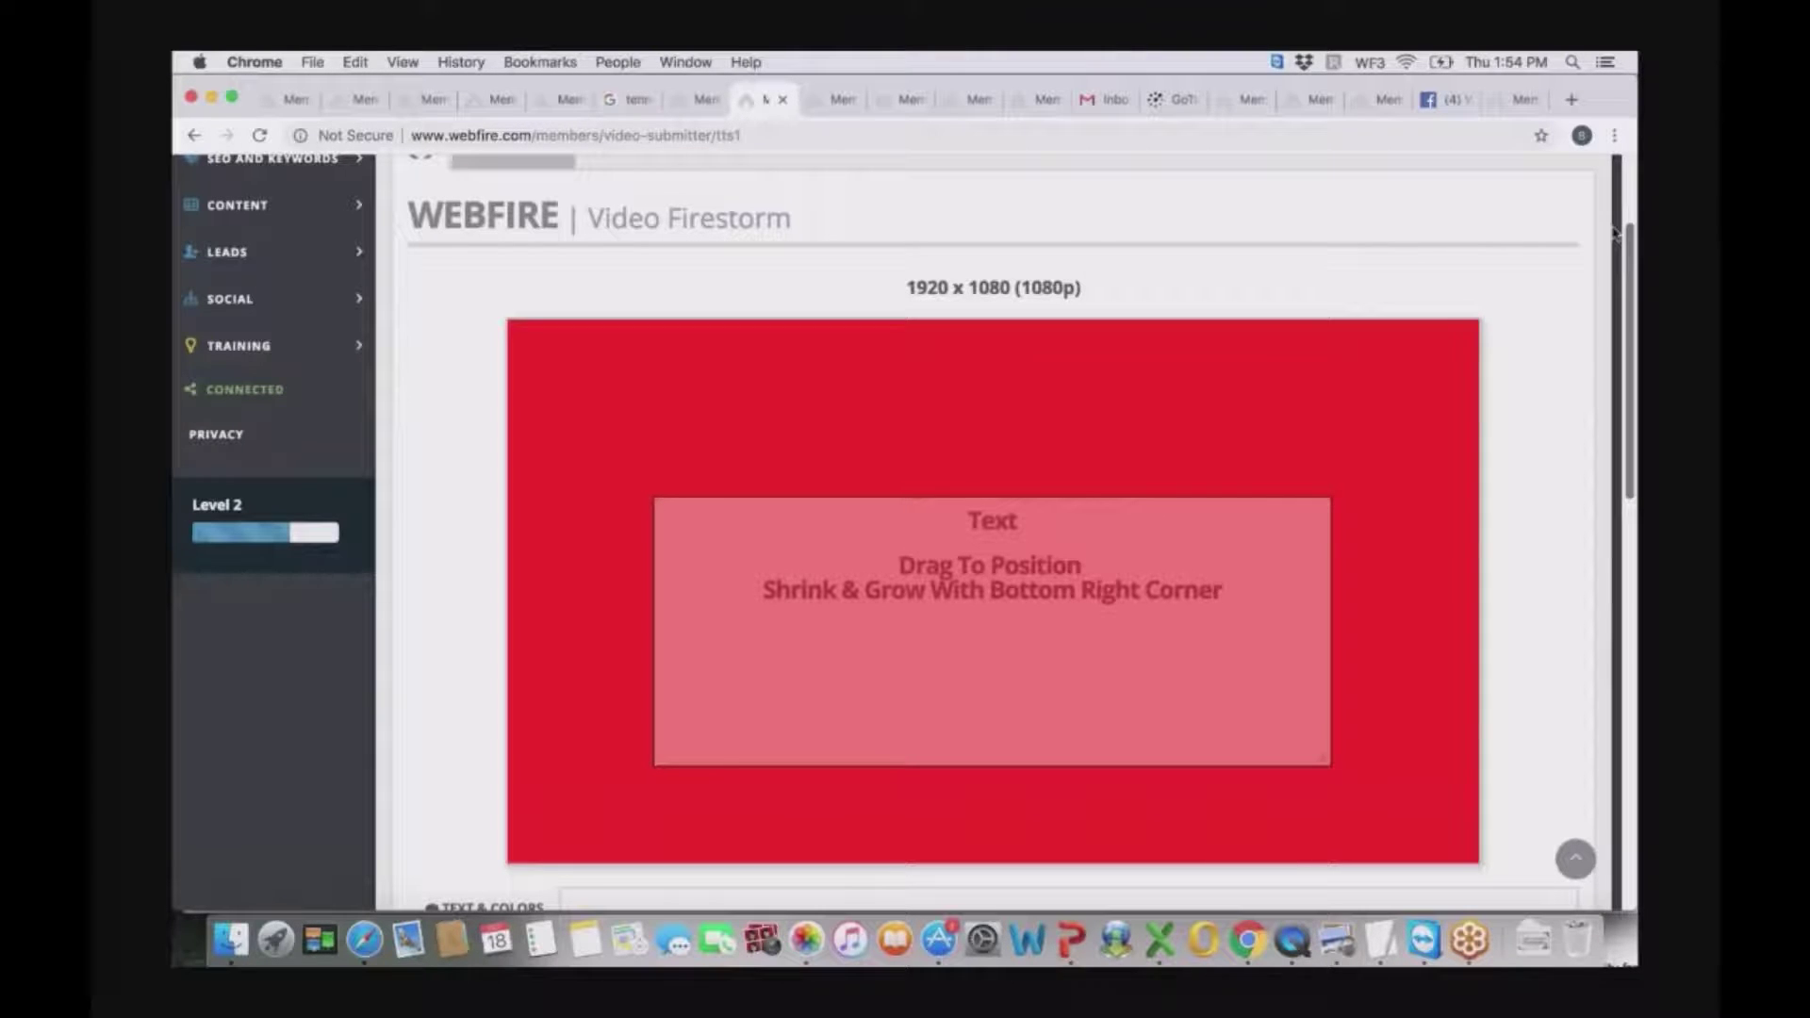
- View the WebFire dashboard, then open the Real Time Lead Finder and check its keyword field and max lead age options
click(836, 102)
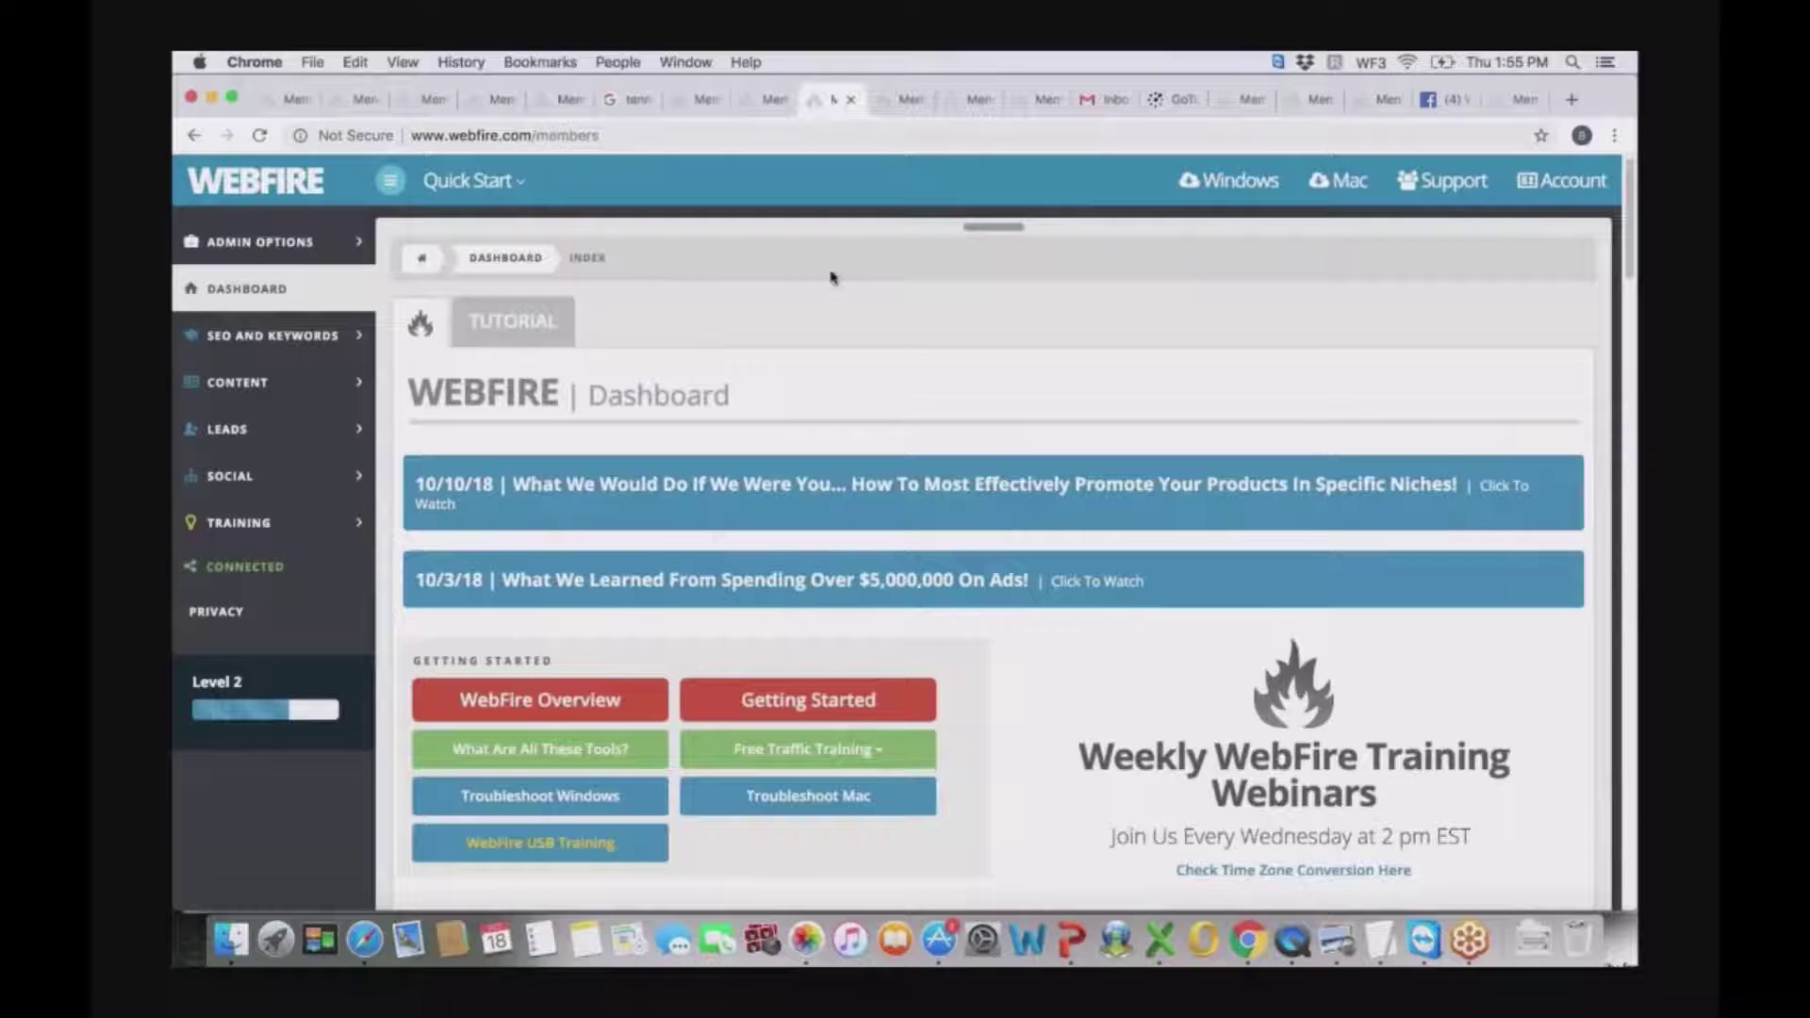
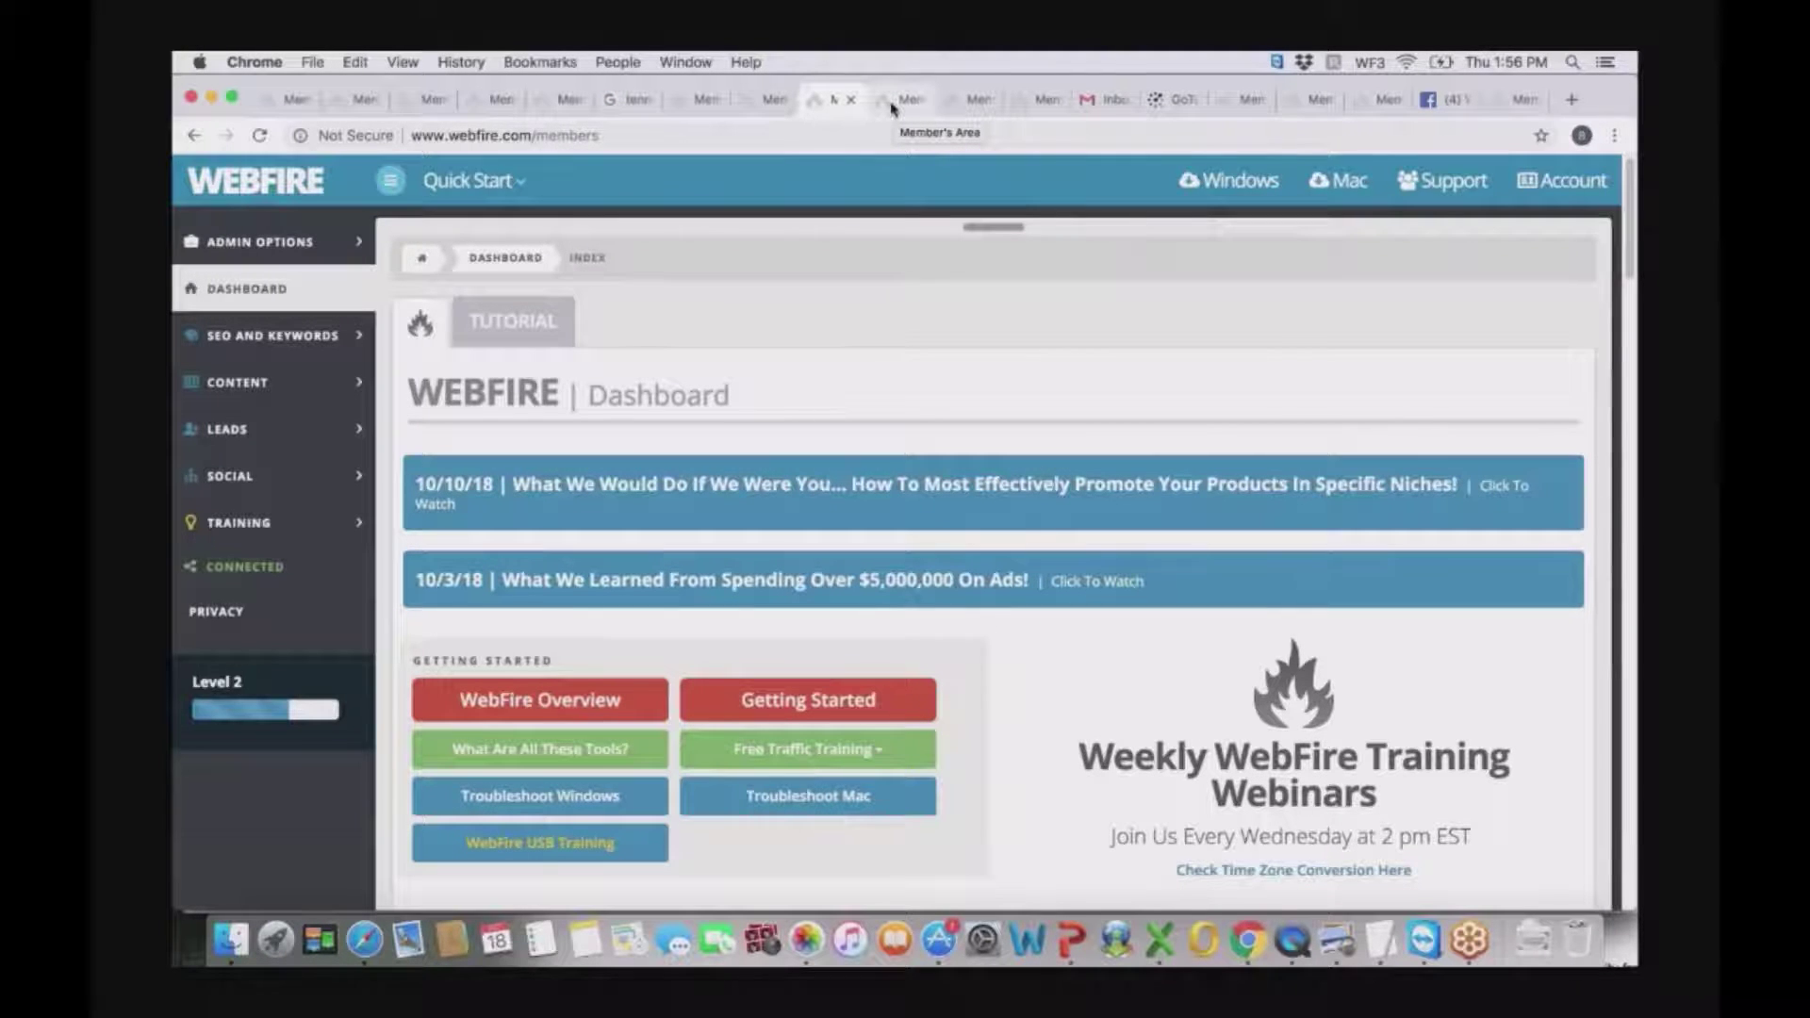
click(893, 106)
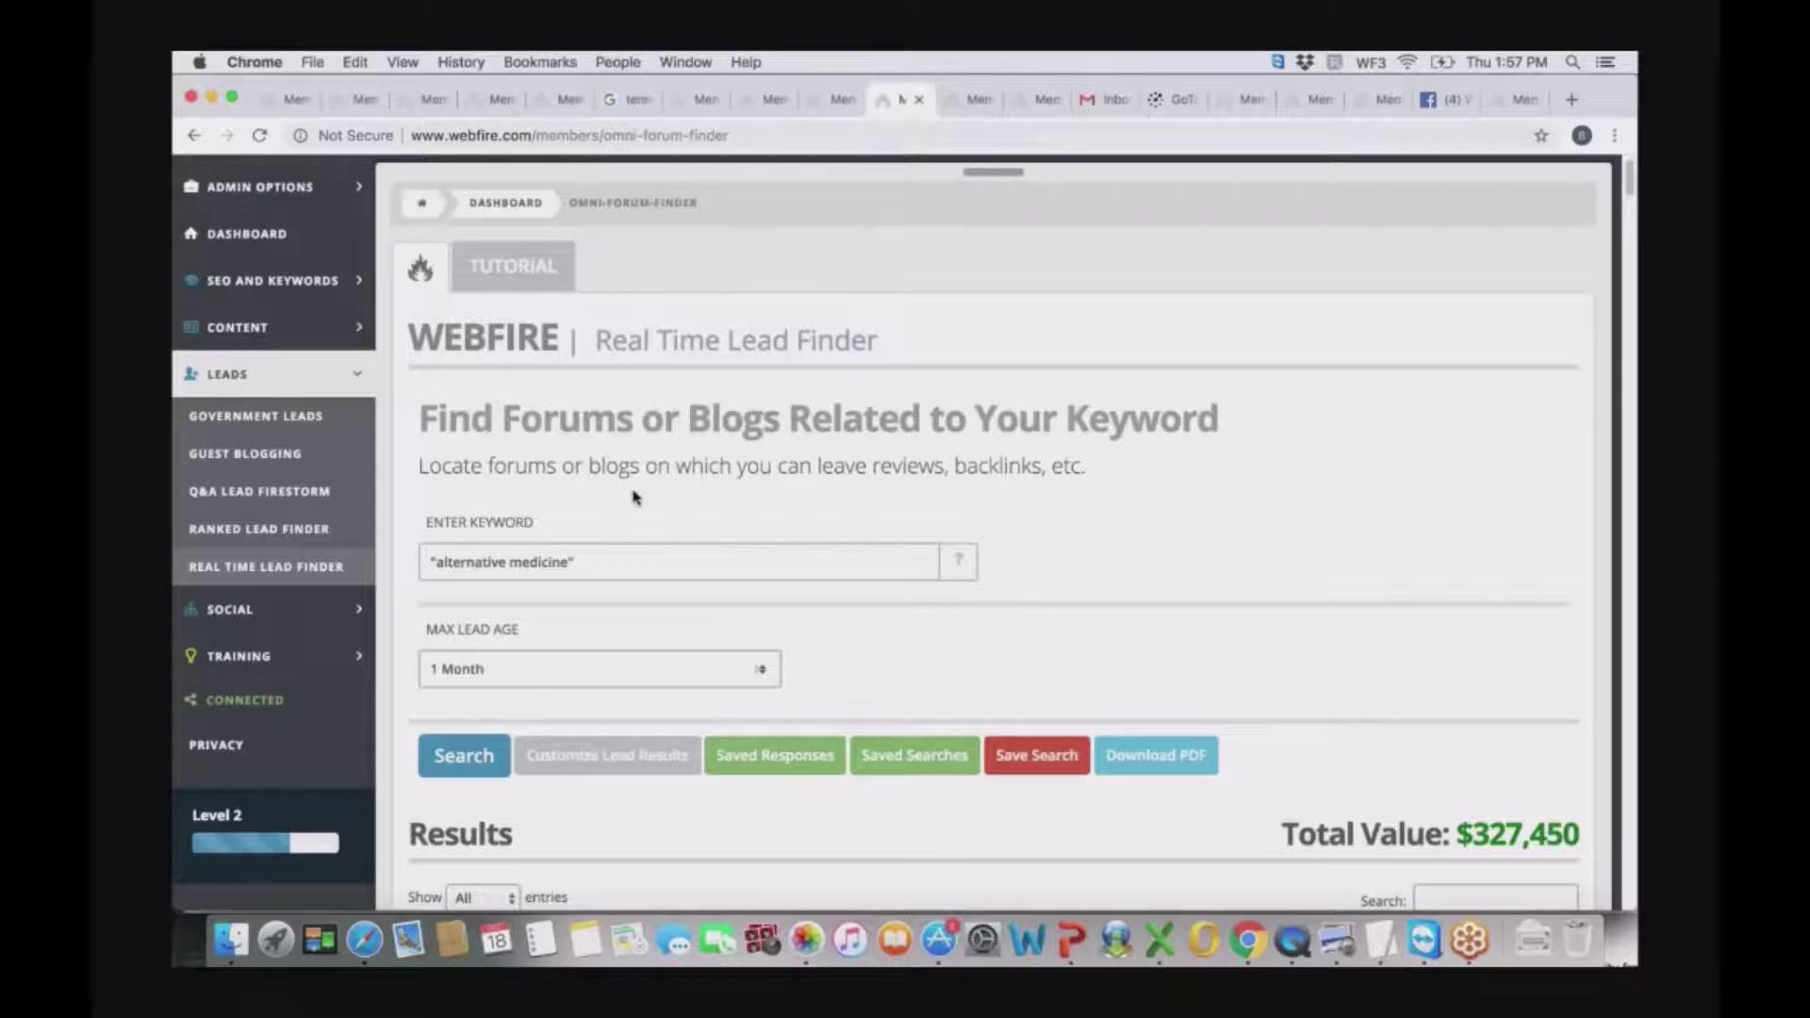
click(779, 657)
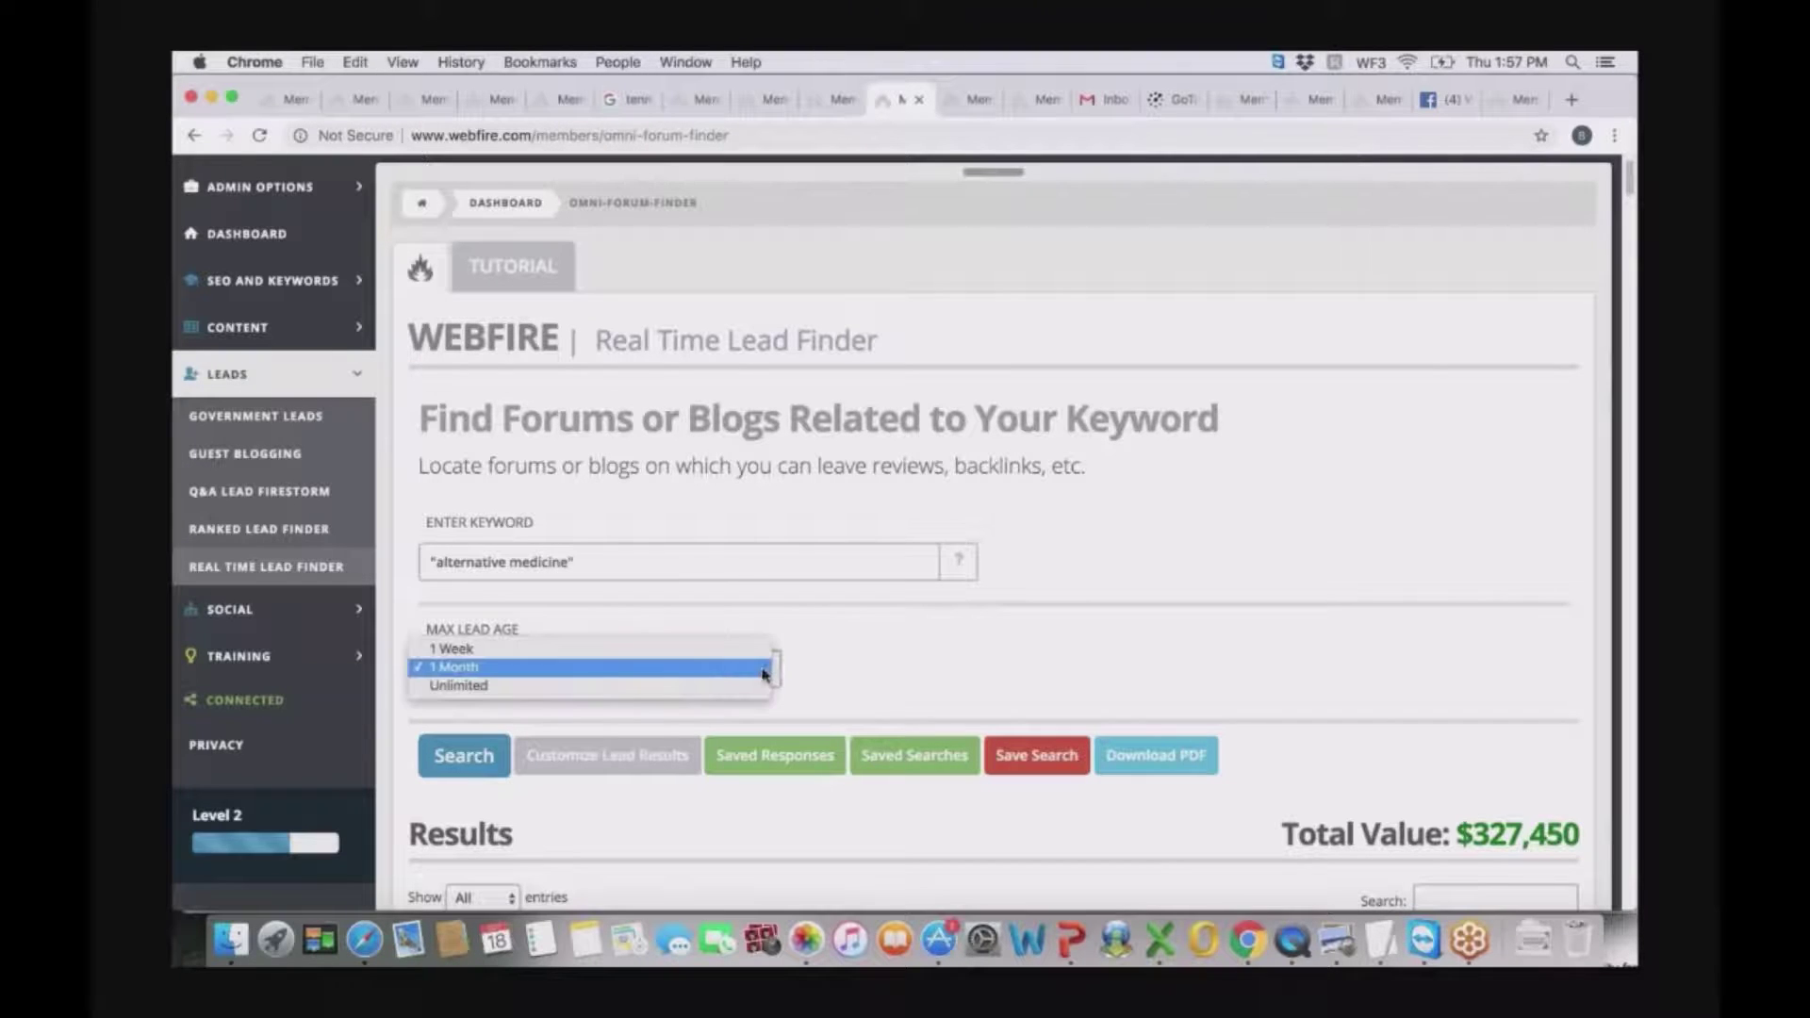
click(835, 674)
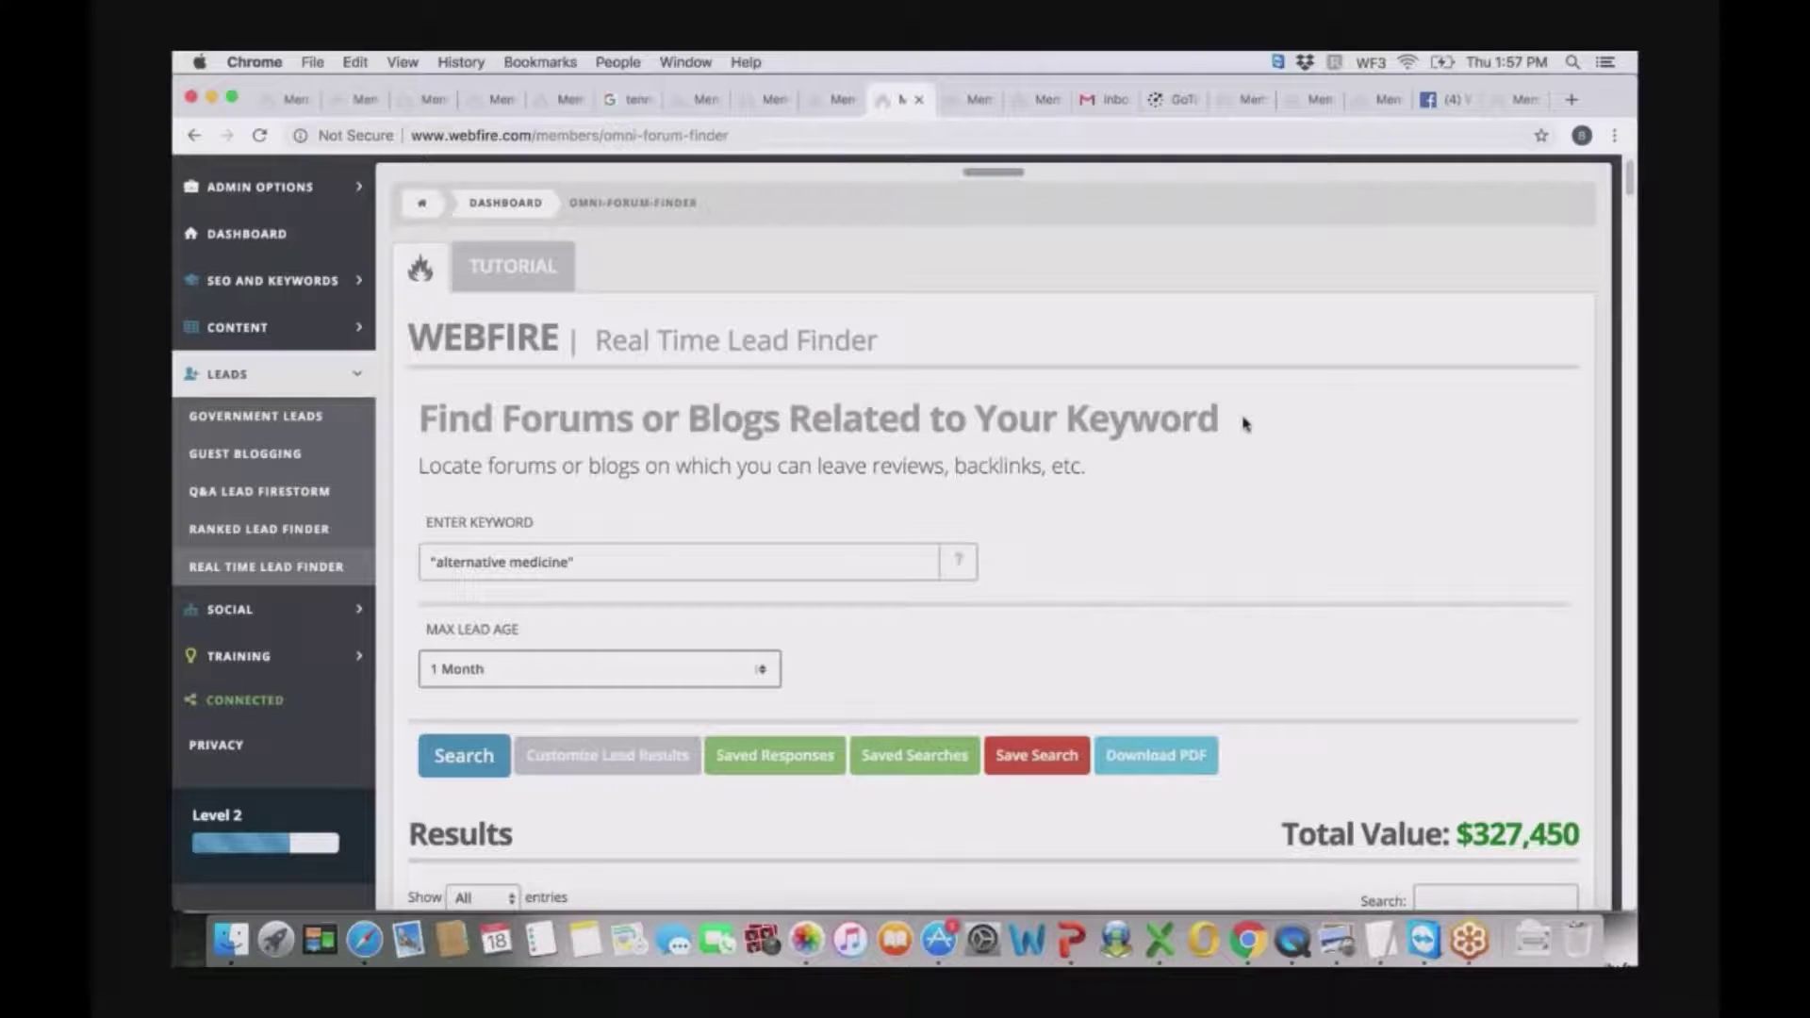
click(573, 558)
- Examine the highest-scoring "alternative medicine" leads in the Real Time Lead Finder, including their previews, scores, dollar values and publication dates
drag(1631, 188, 1602, 227)
scroll(1602, 227, down, 5)
scroll(1602, 227, up, 4)
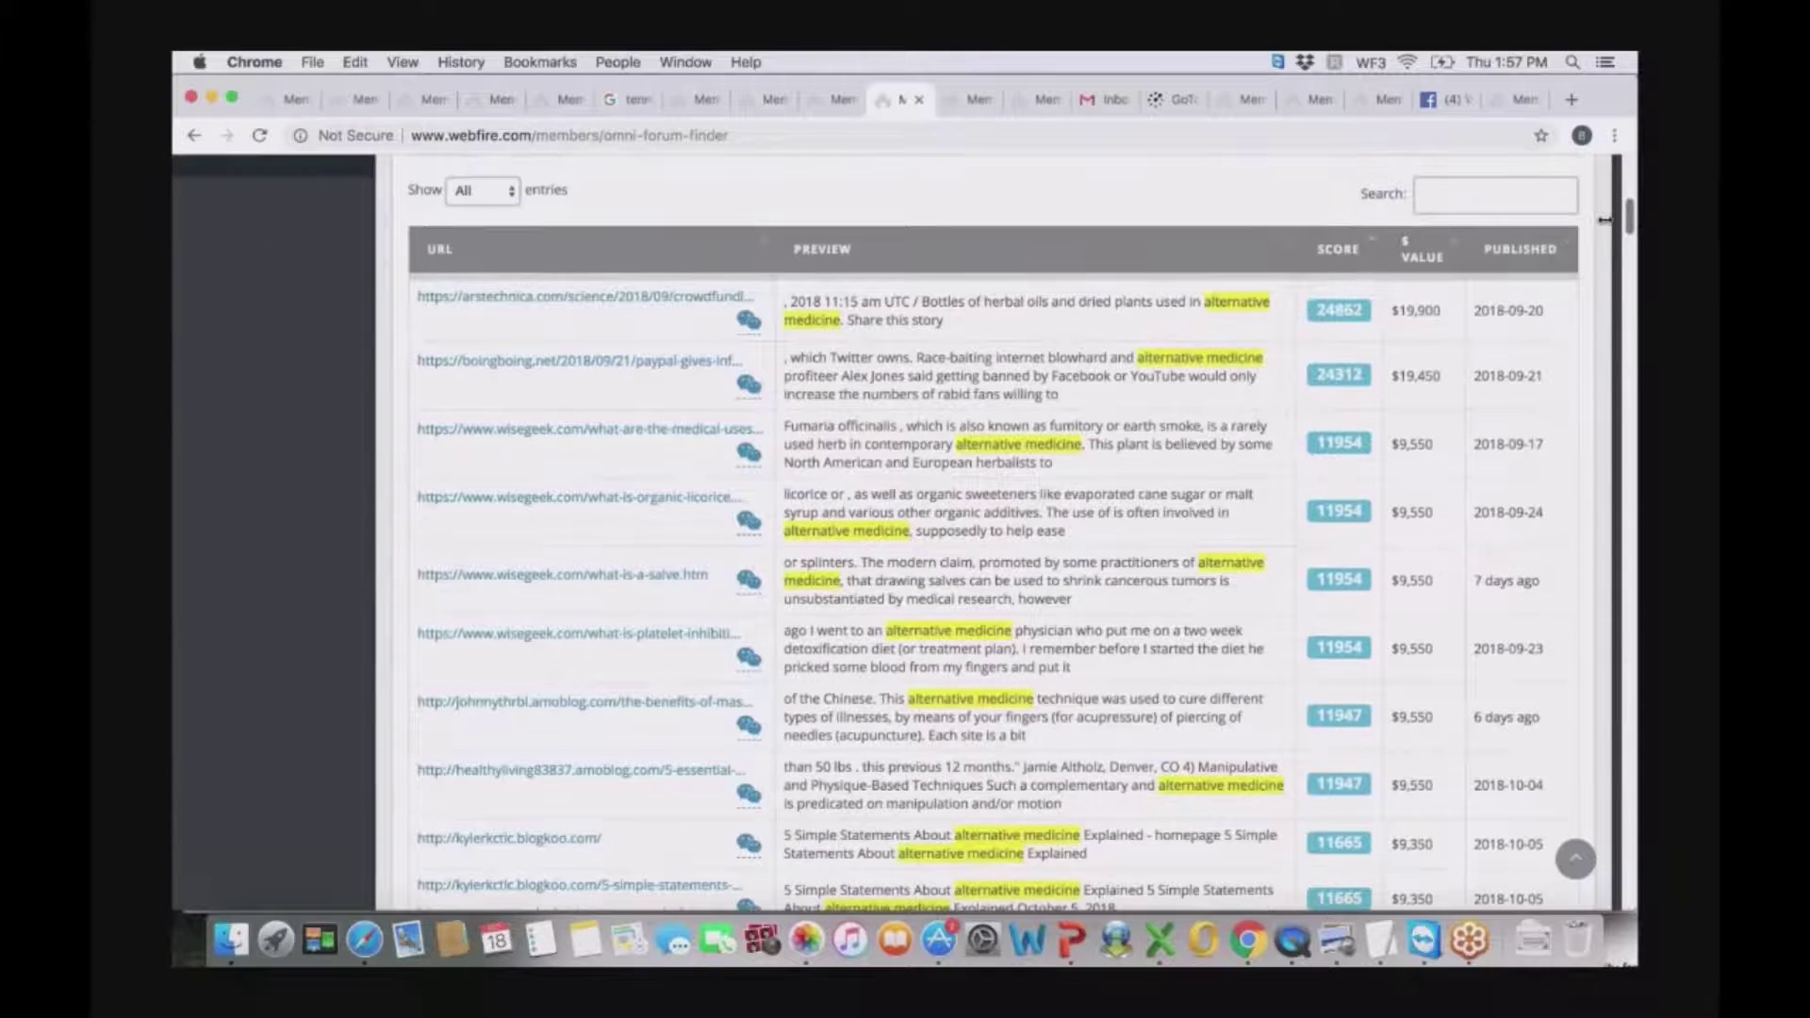
scroll(1602, 227, down, 2)
scroll(1602, 227, down, 1)
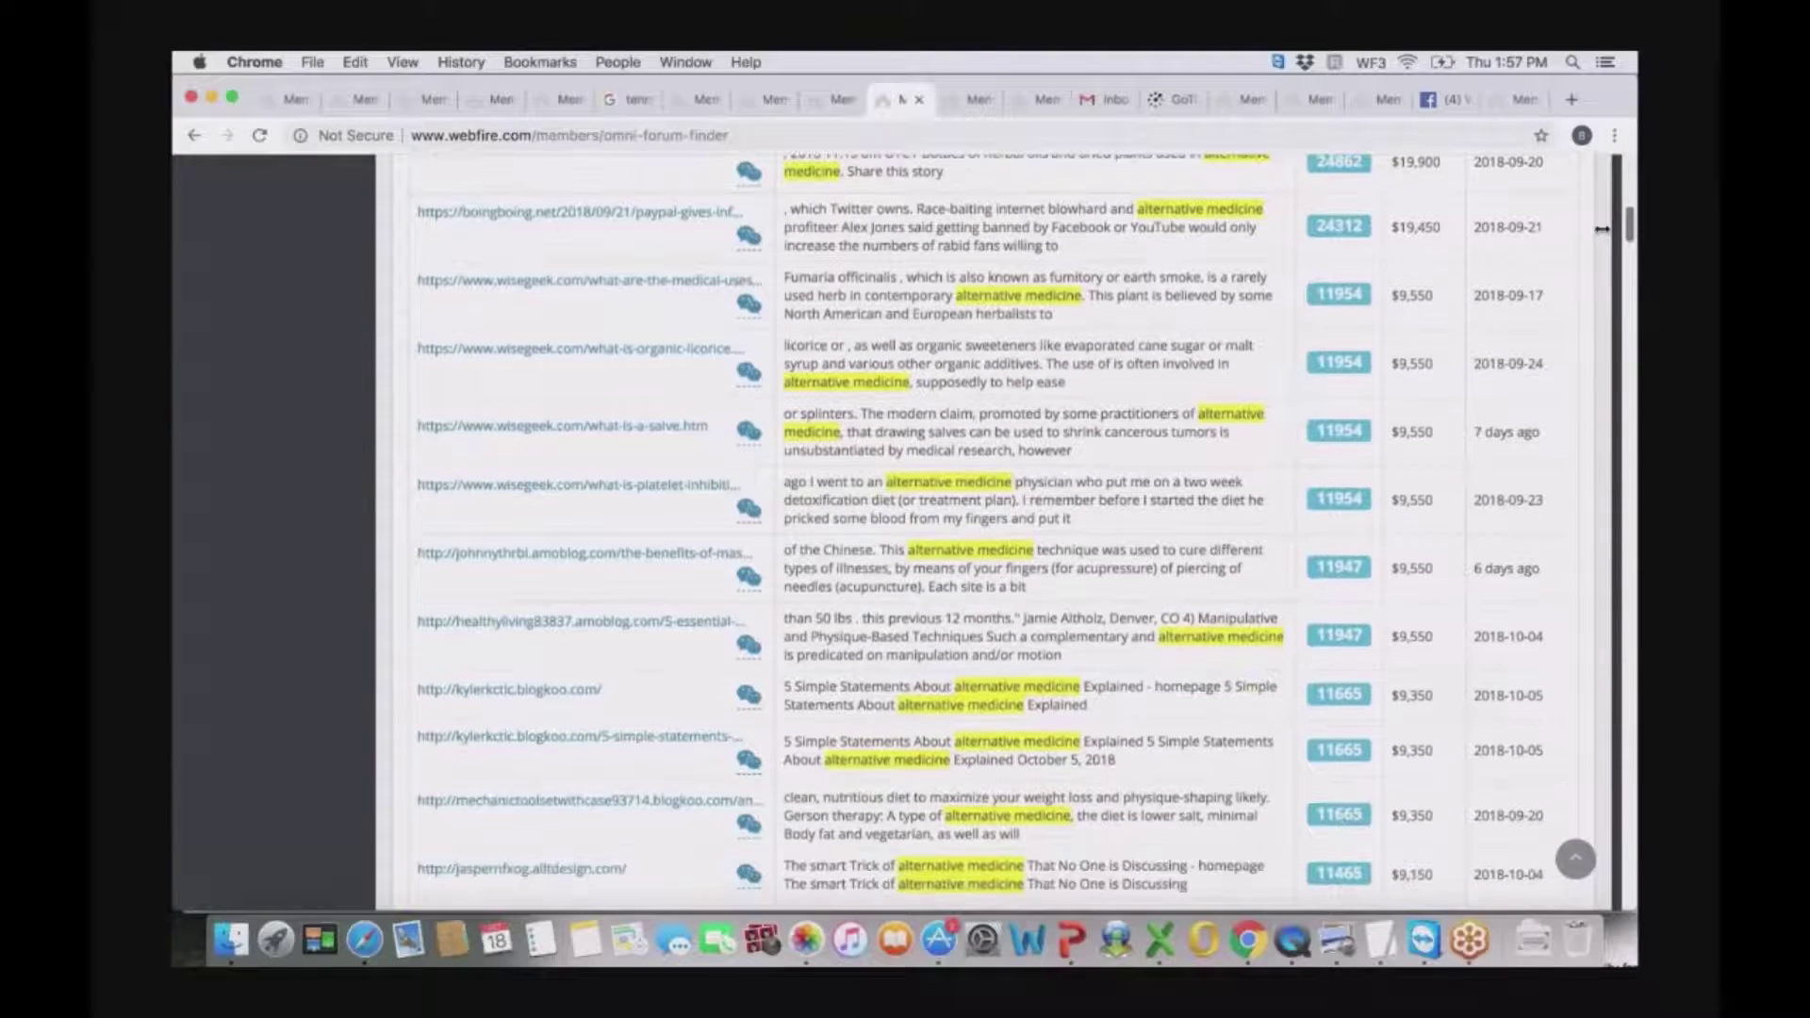
scroll(1602, 229, down, 1)
scroll(1602, 232, down, 1)
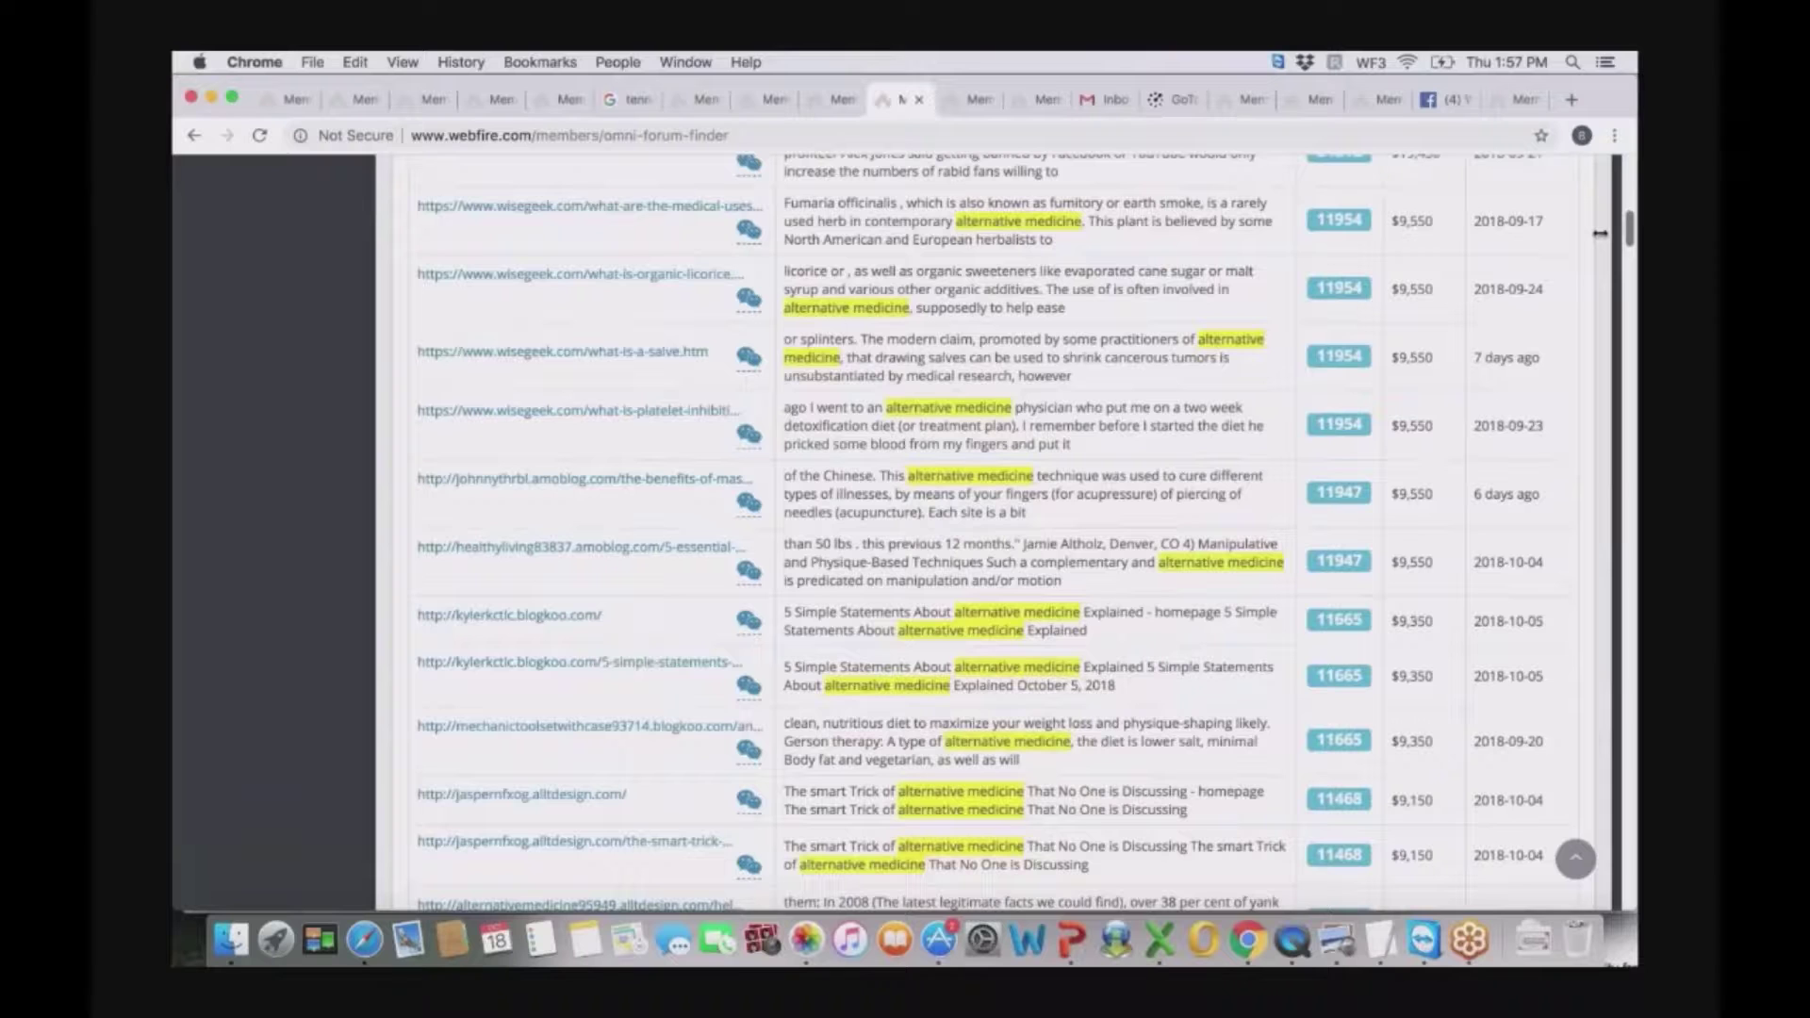
scroll(1599, 233, down, 2)
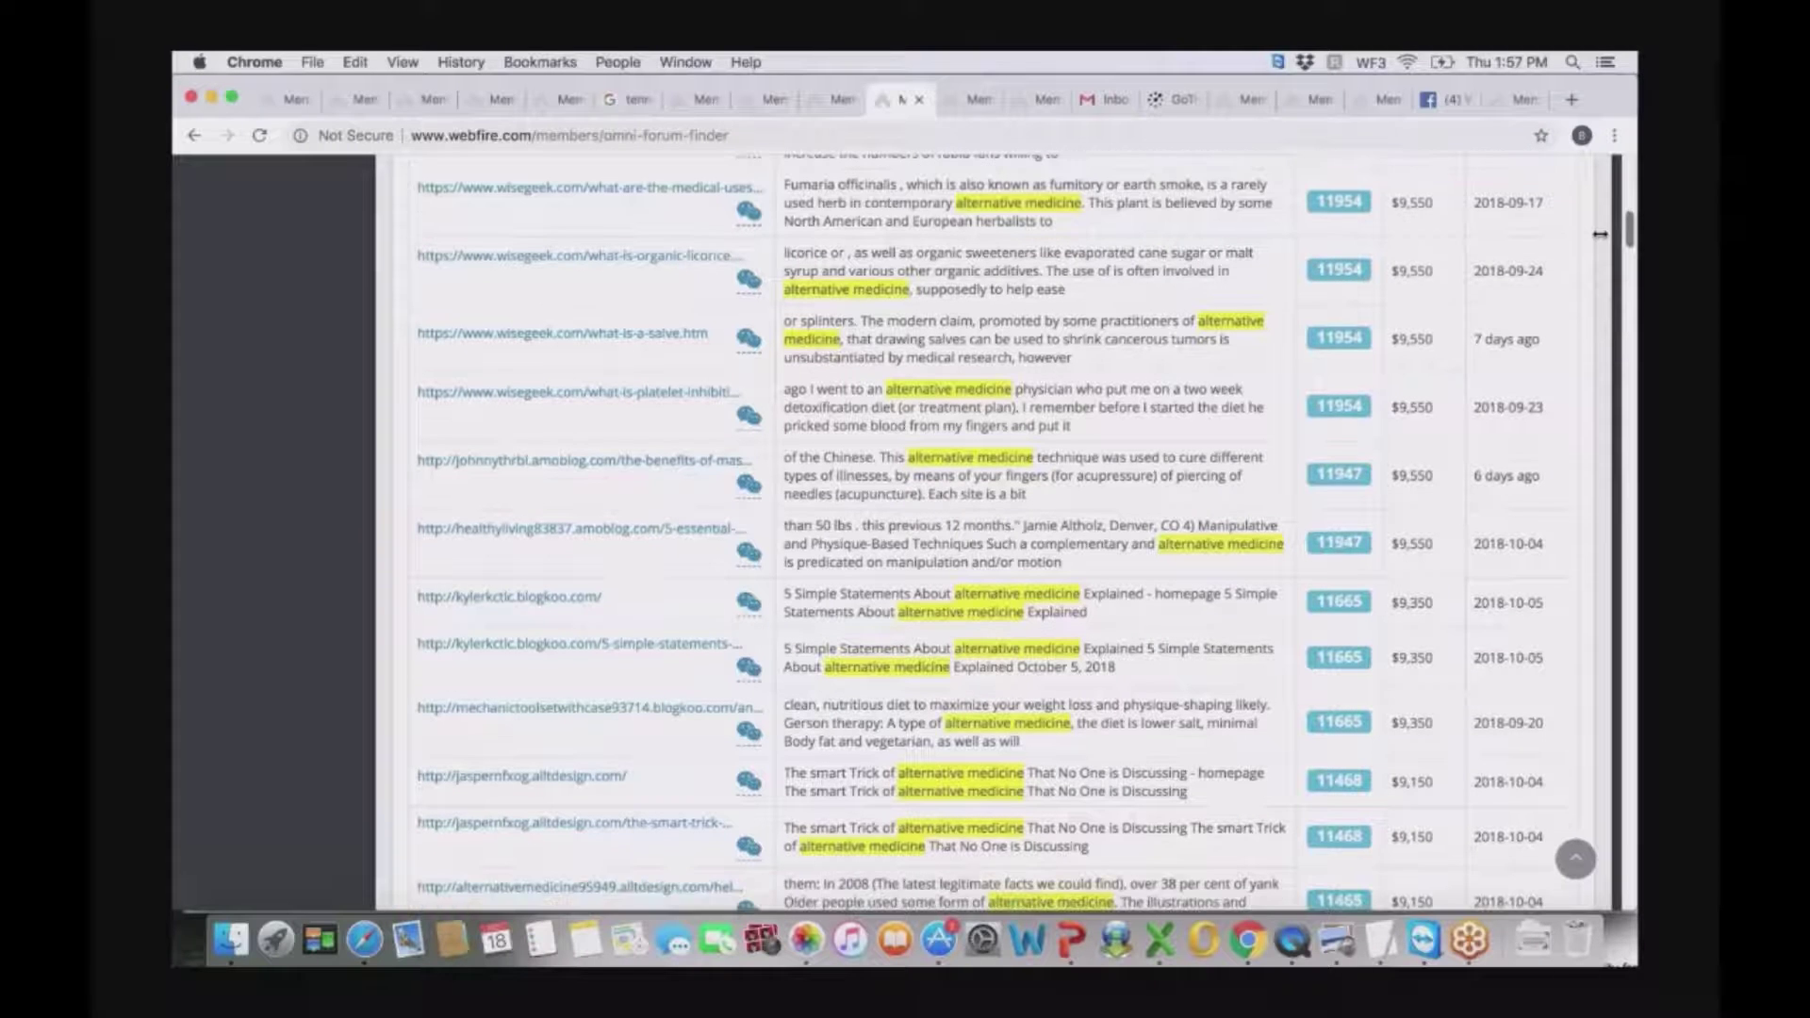
scroll(1599, 234, down, 1)
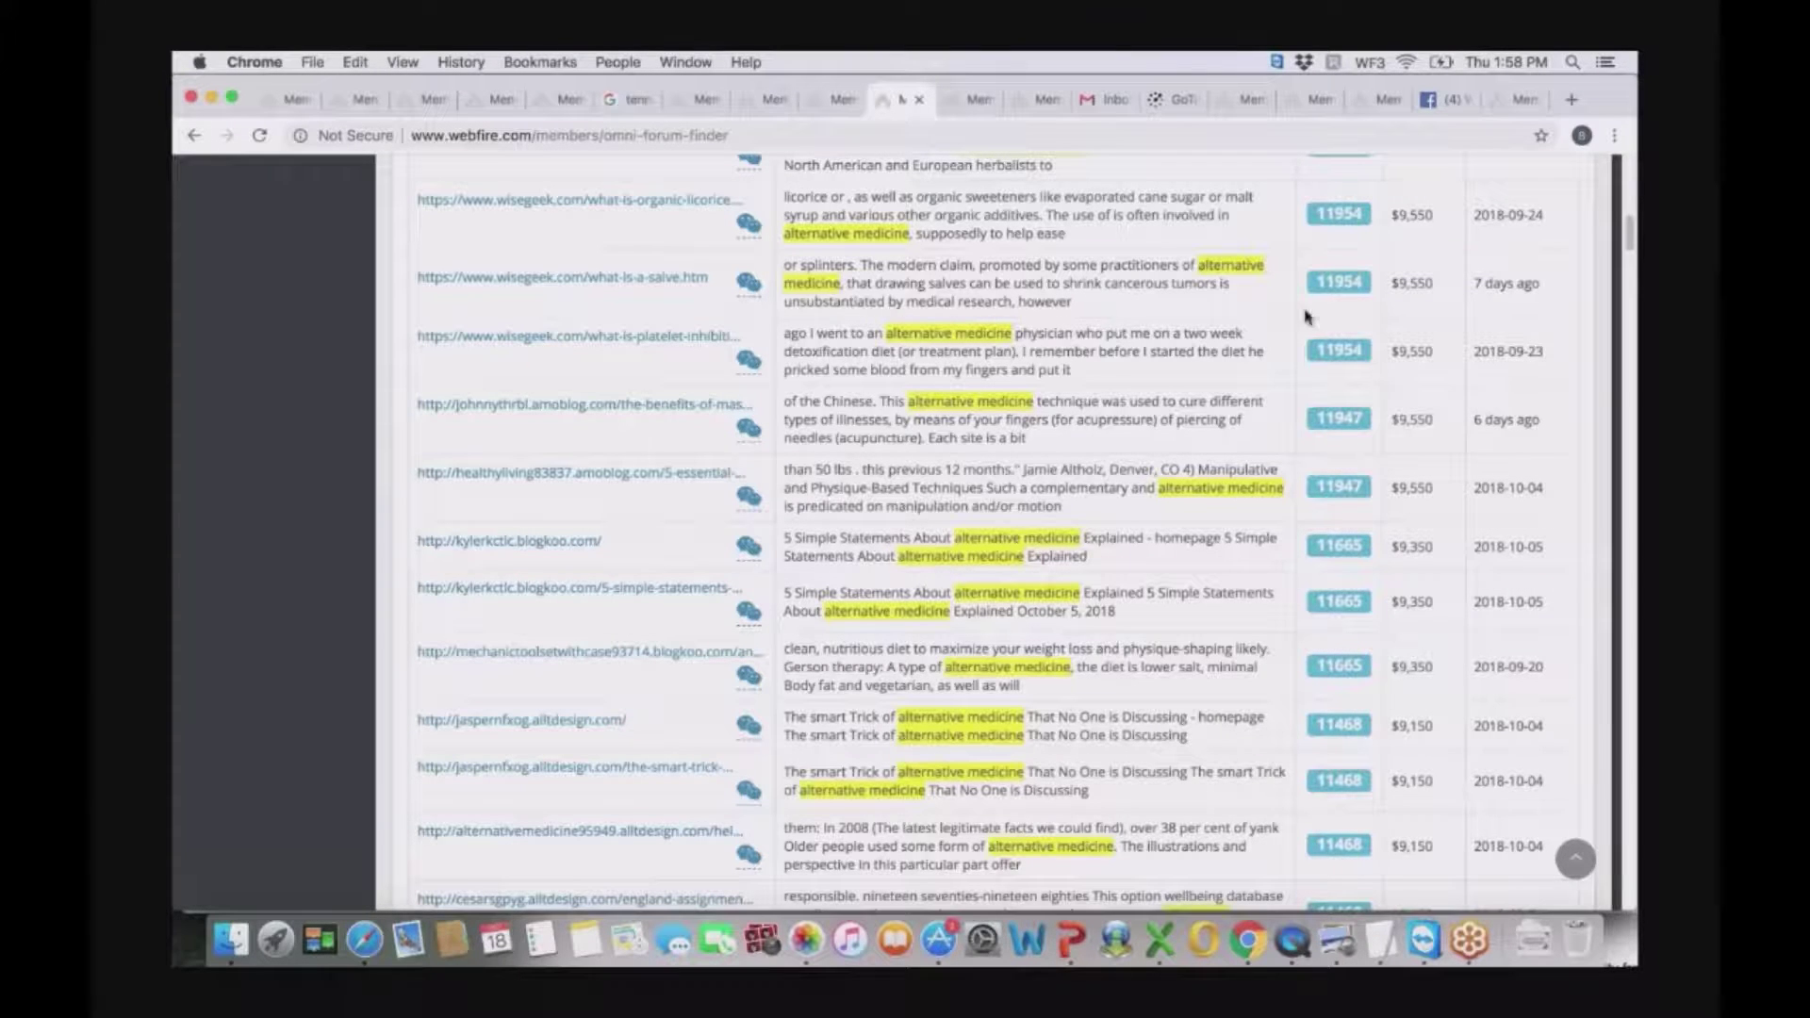
- Review the total value of the "alternative medicine" leads together with the first entries of the results table
drag(1624, 250, 1628, 206)
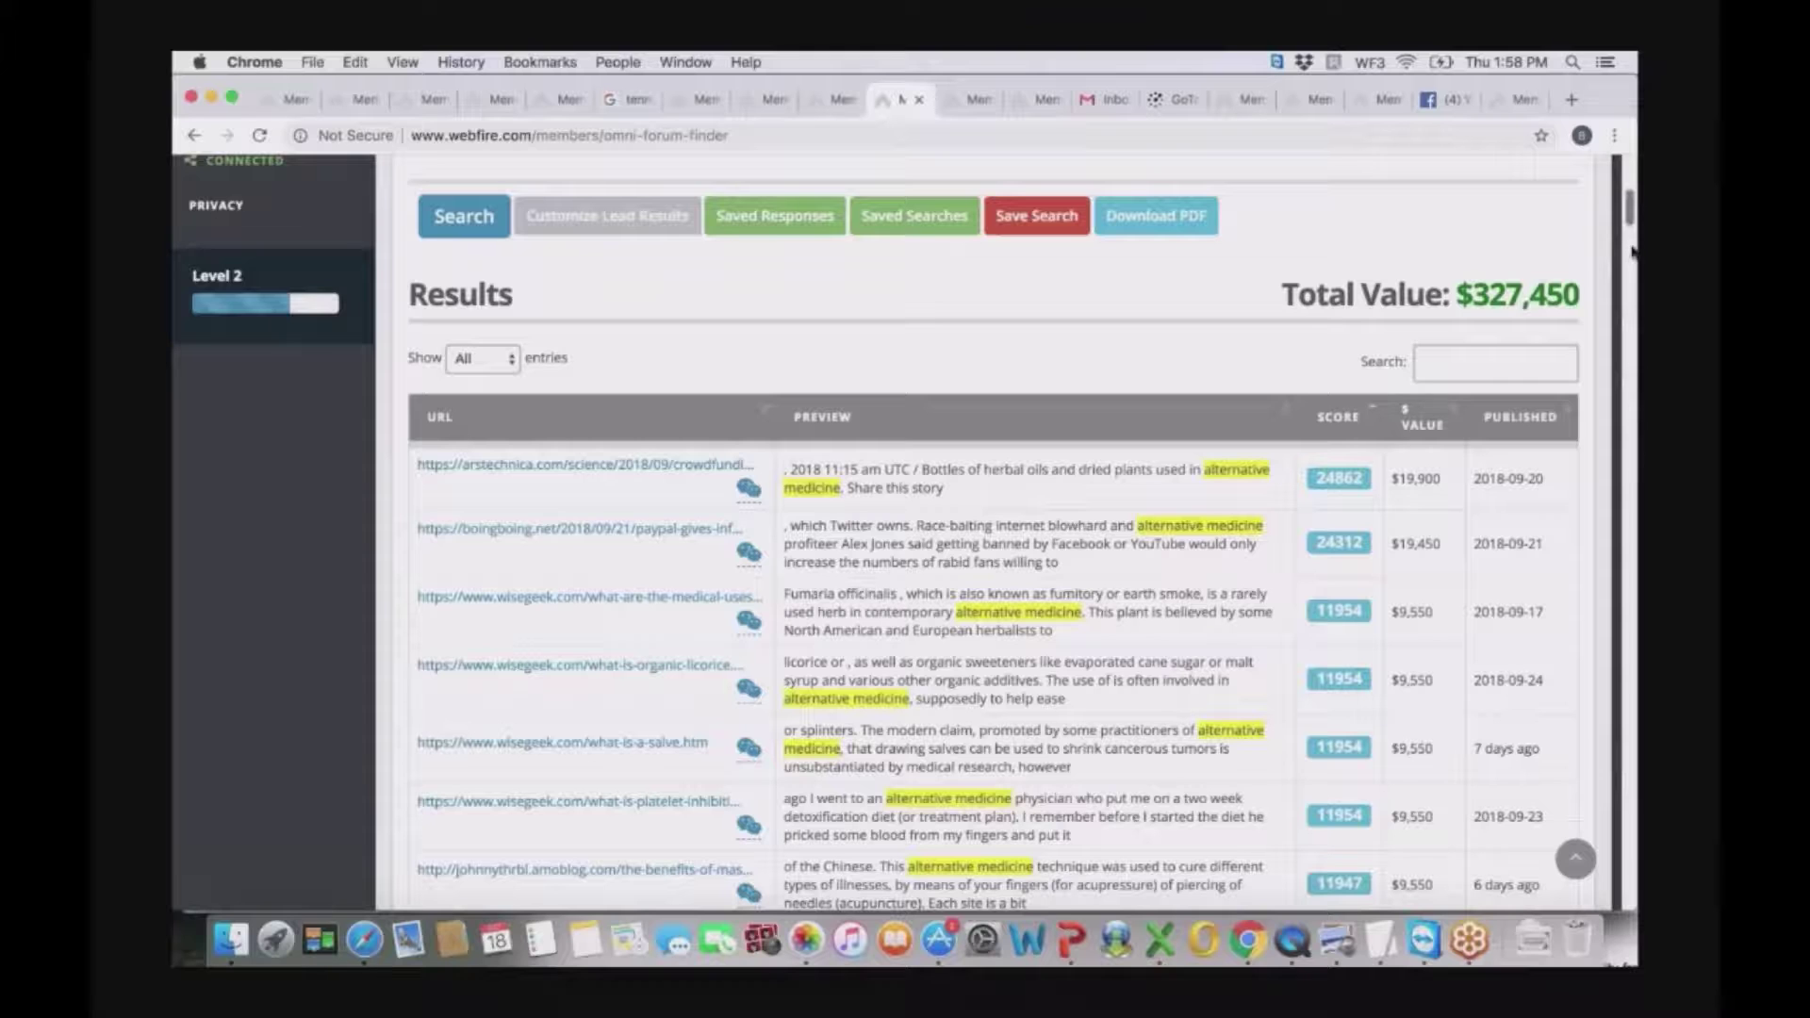
mouse_move(1625, 213)
mouse_down()
mouse_move(1627, 255)
mouse_move(1627, 216)
mouse_up()
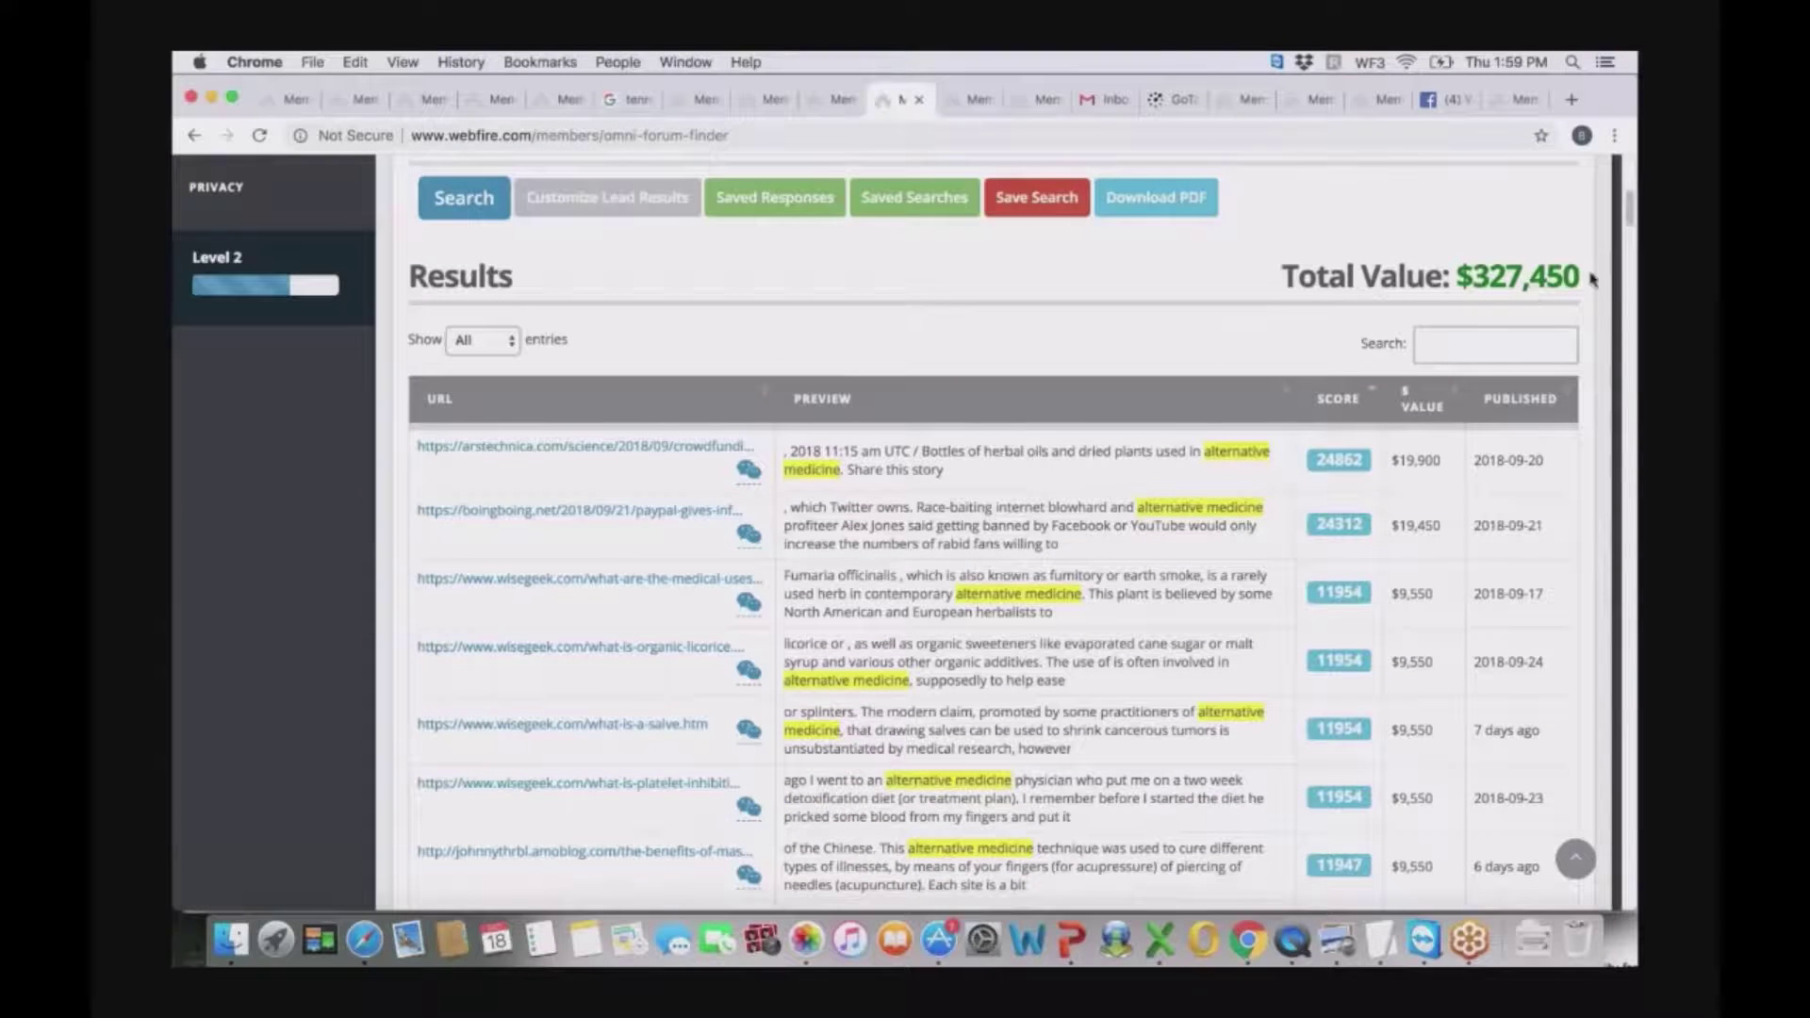
scroll(1628, 238, down, 1)
mouse_move(1628, 235)
mouse_down()
mouse_move(1628, 351)
mouse_move(1614, 231)
mouse_up()
scroll(1613, 232, up, 10)
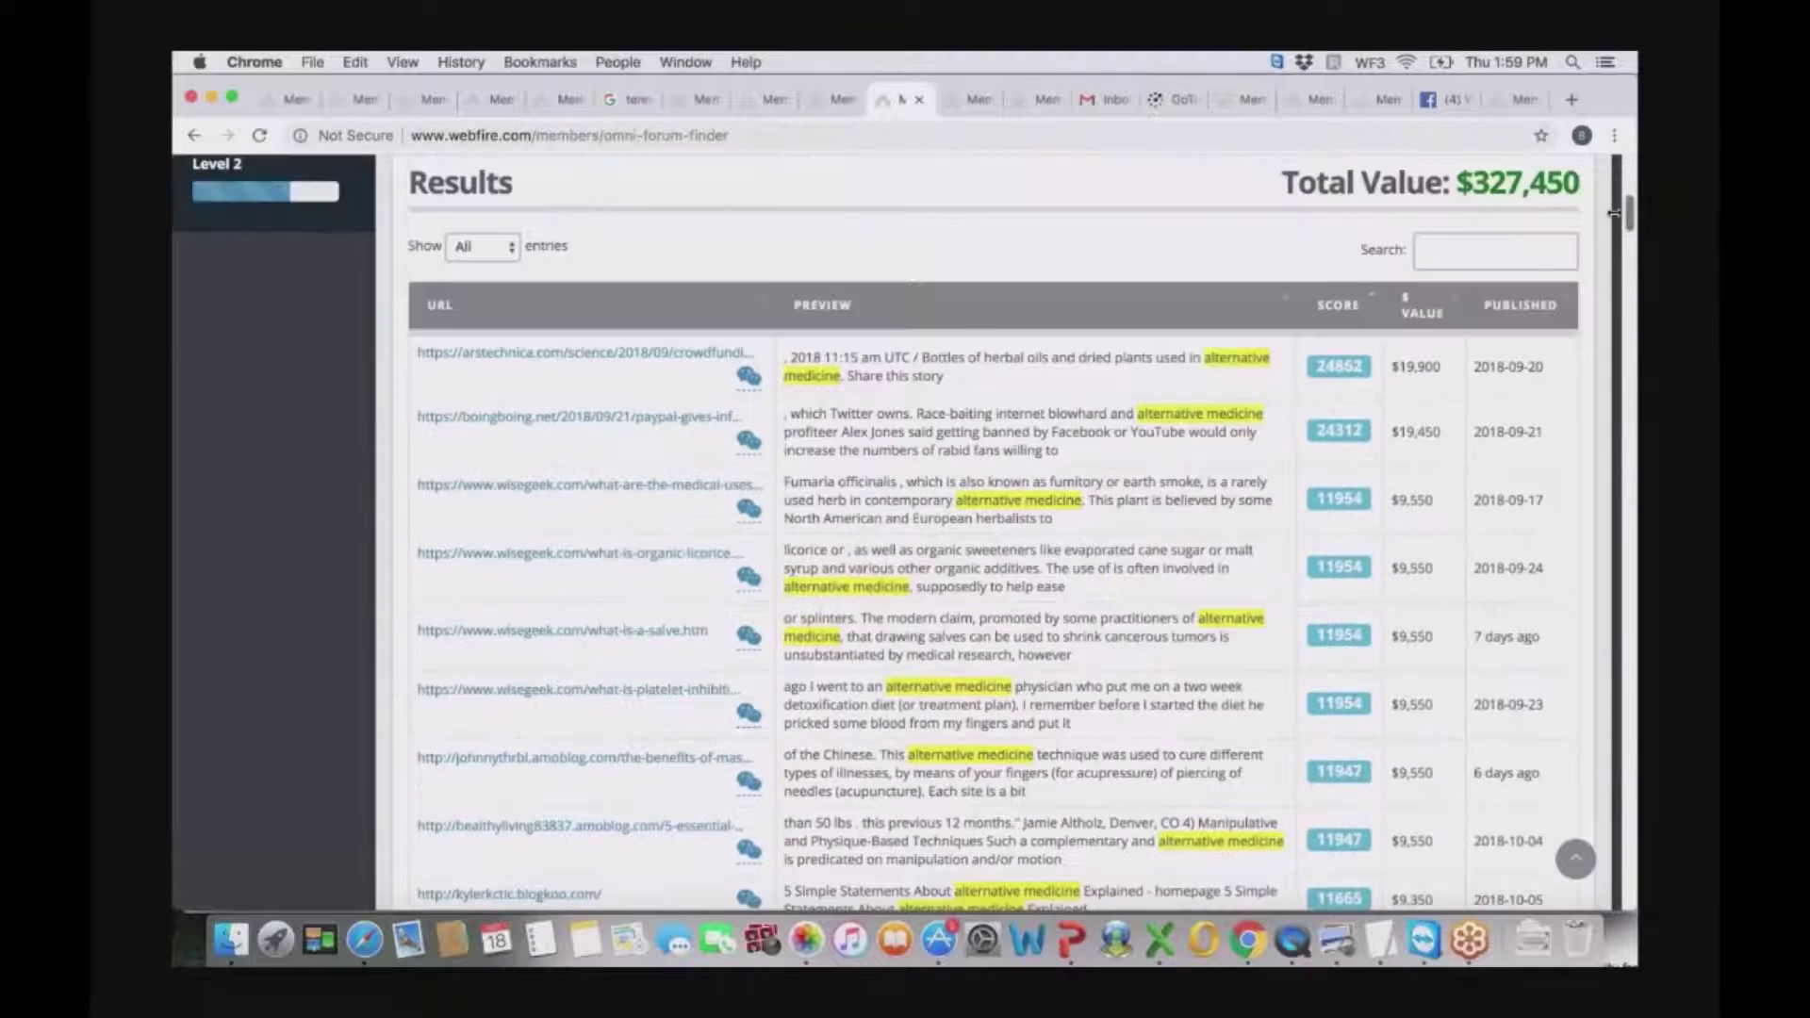
scroll(1610, 215, down, 4)
scroll(1610, 214, down, 3)
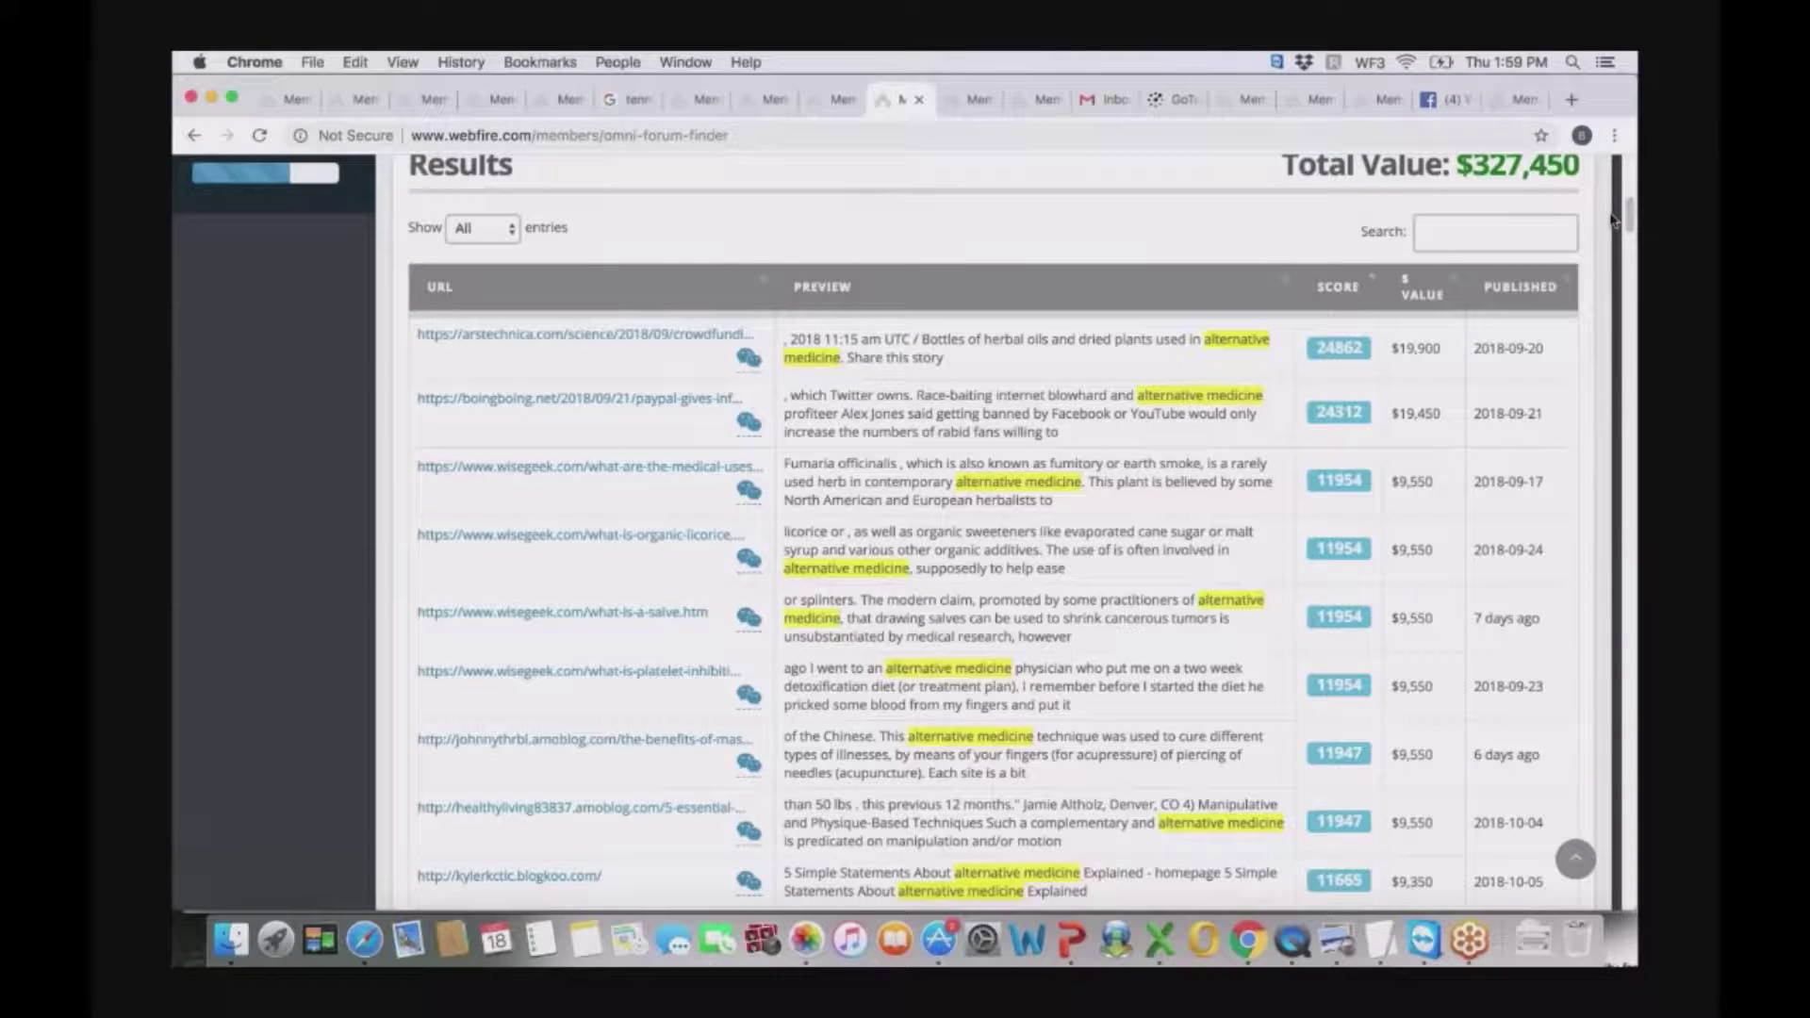
- Look through the lower-scoring "alternative medicine" leads and return to the Real Time Lead Finder's search form
drag(1623, 217, 1628, 256)
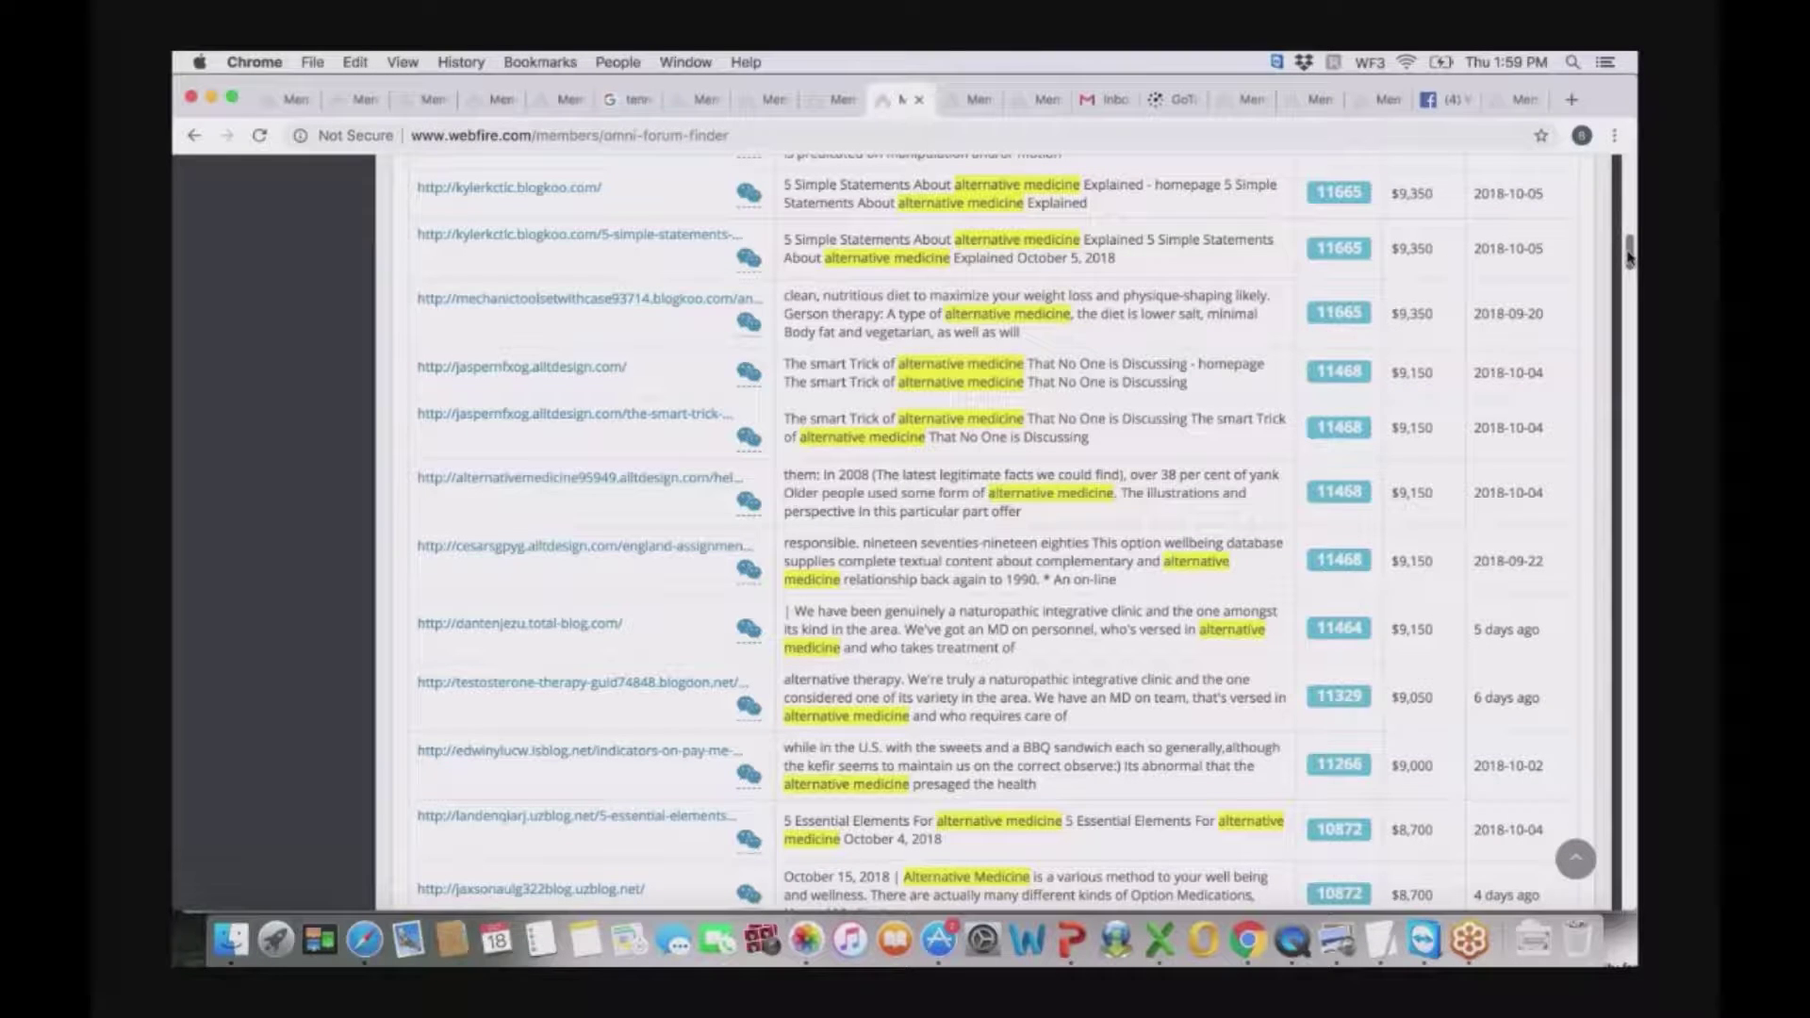
drag(1628, 255, 1627, 296)
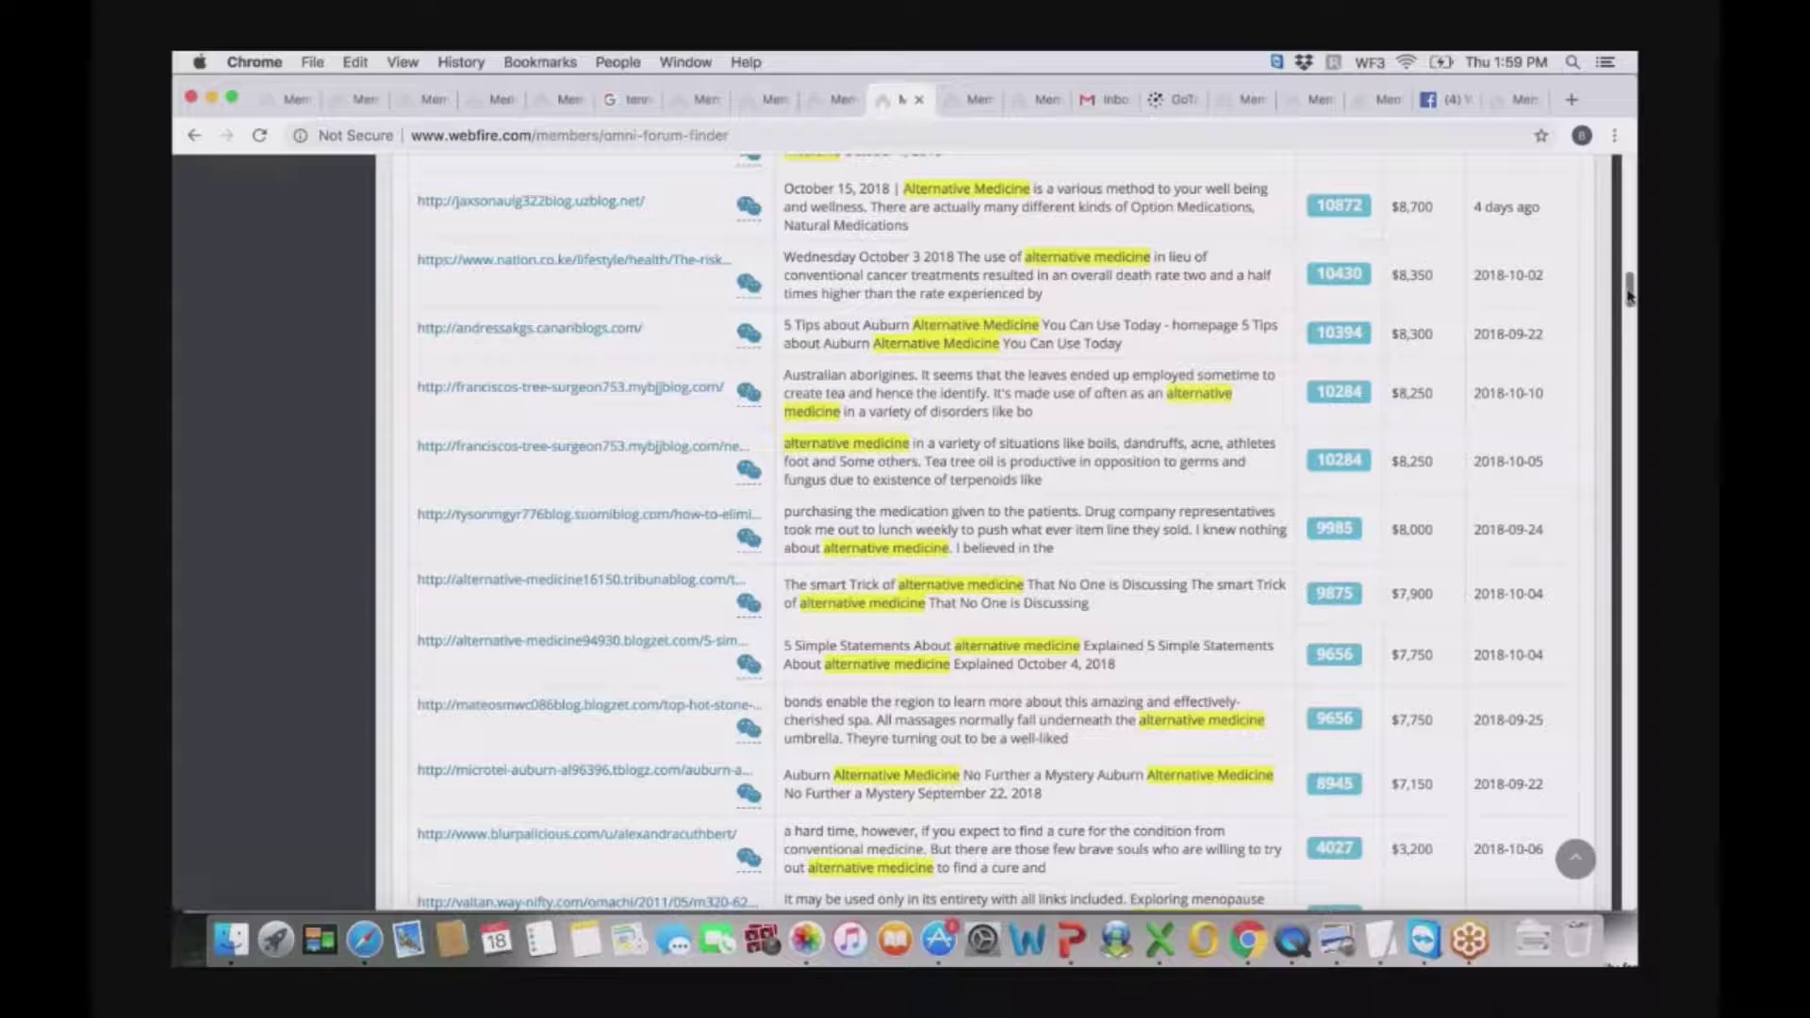
drag(1628, 296, 1614, 191)
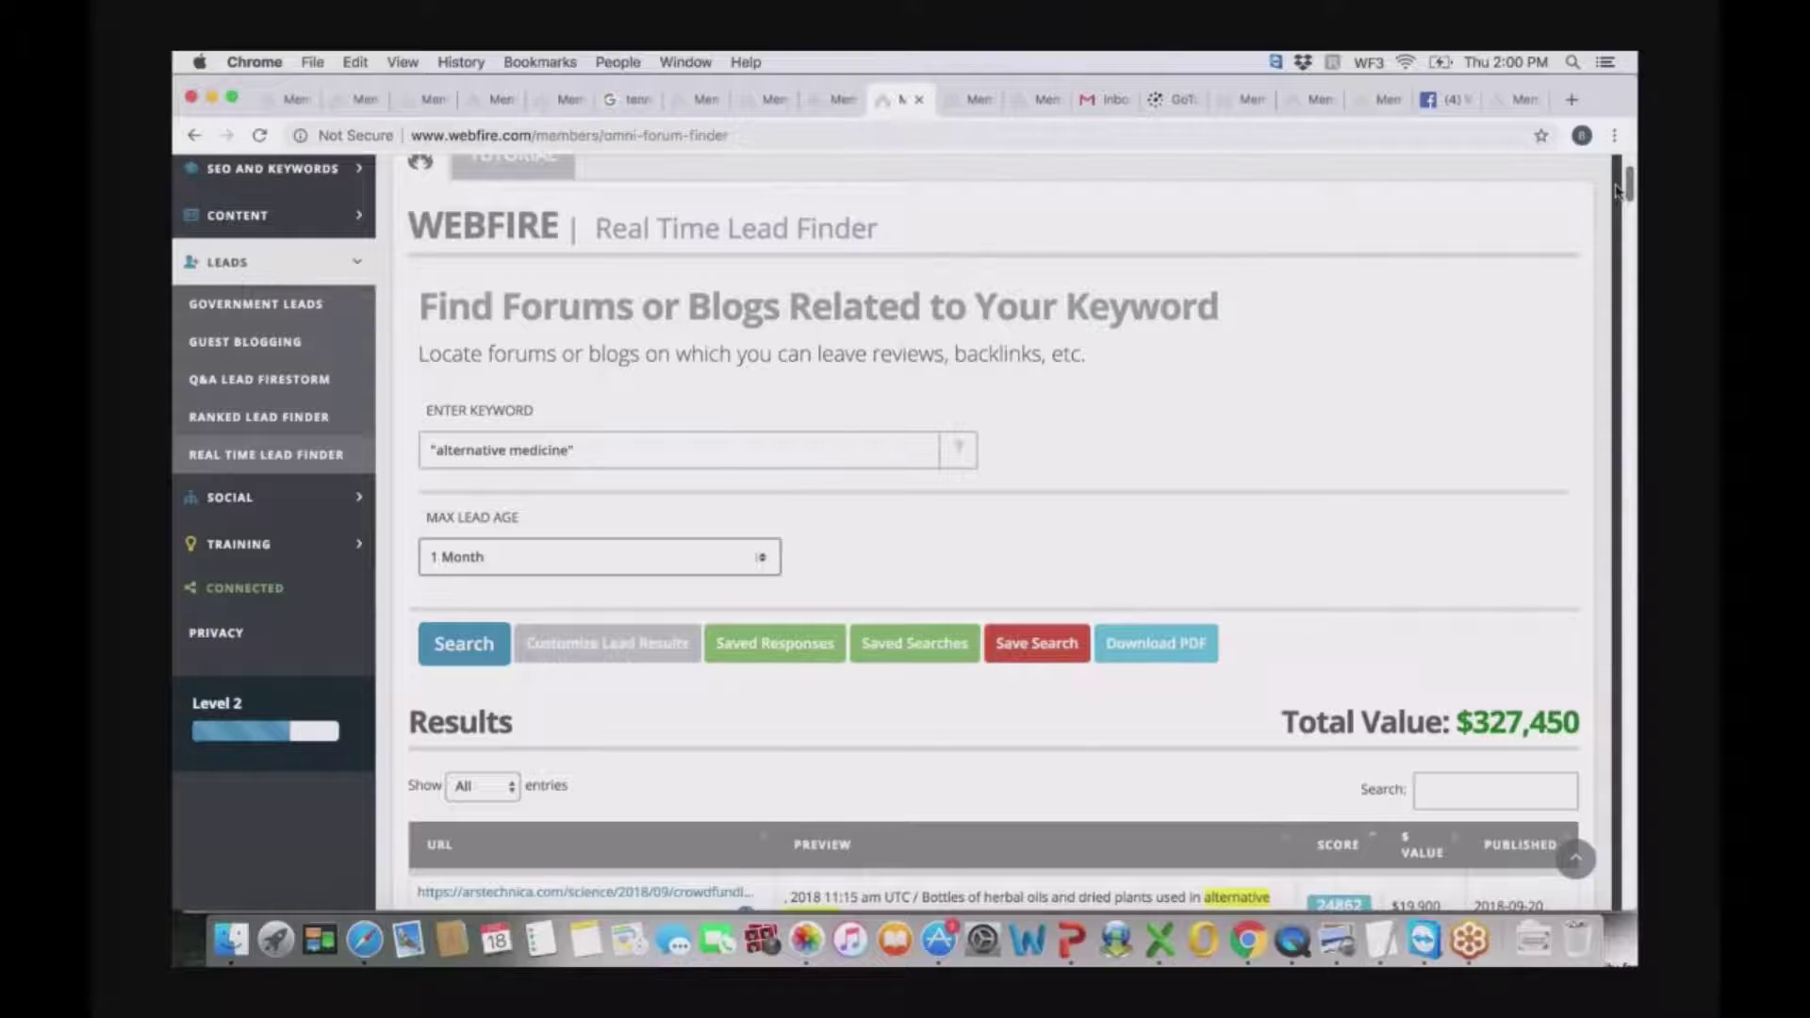
scroll(1615, 190, down, 1)
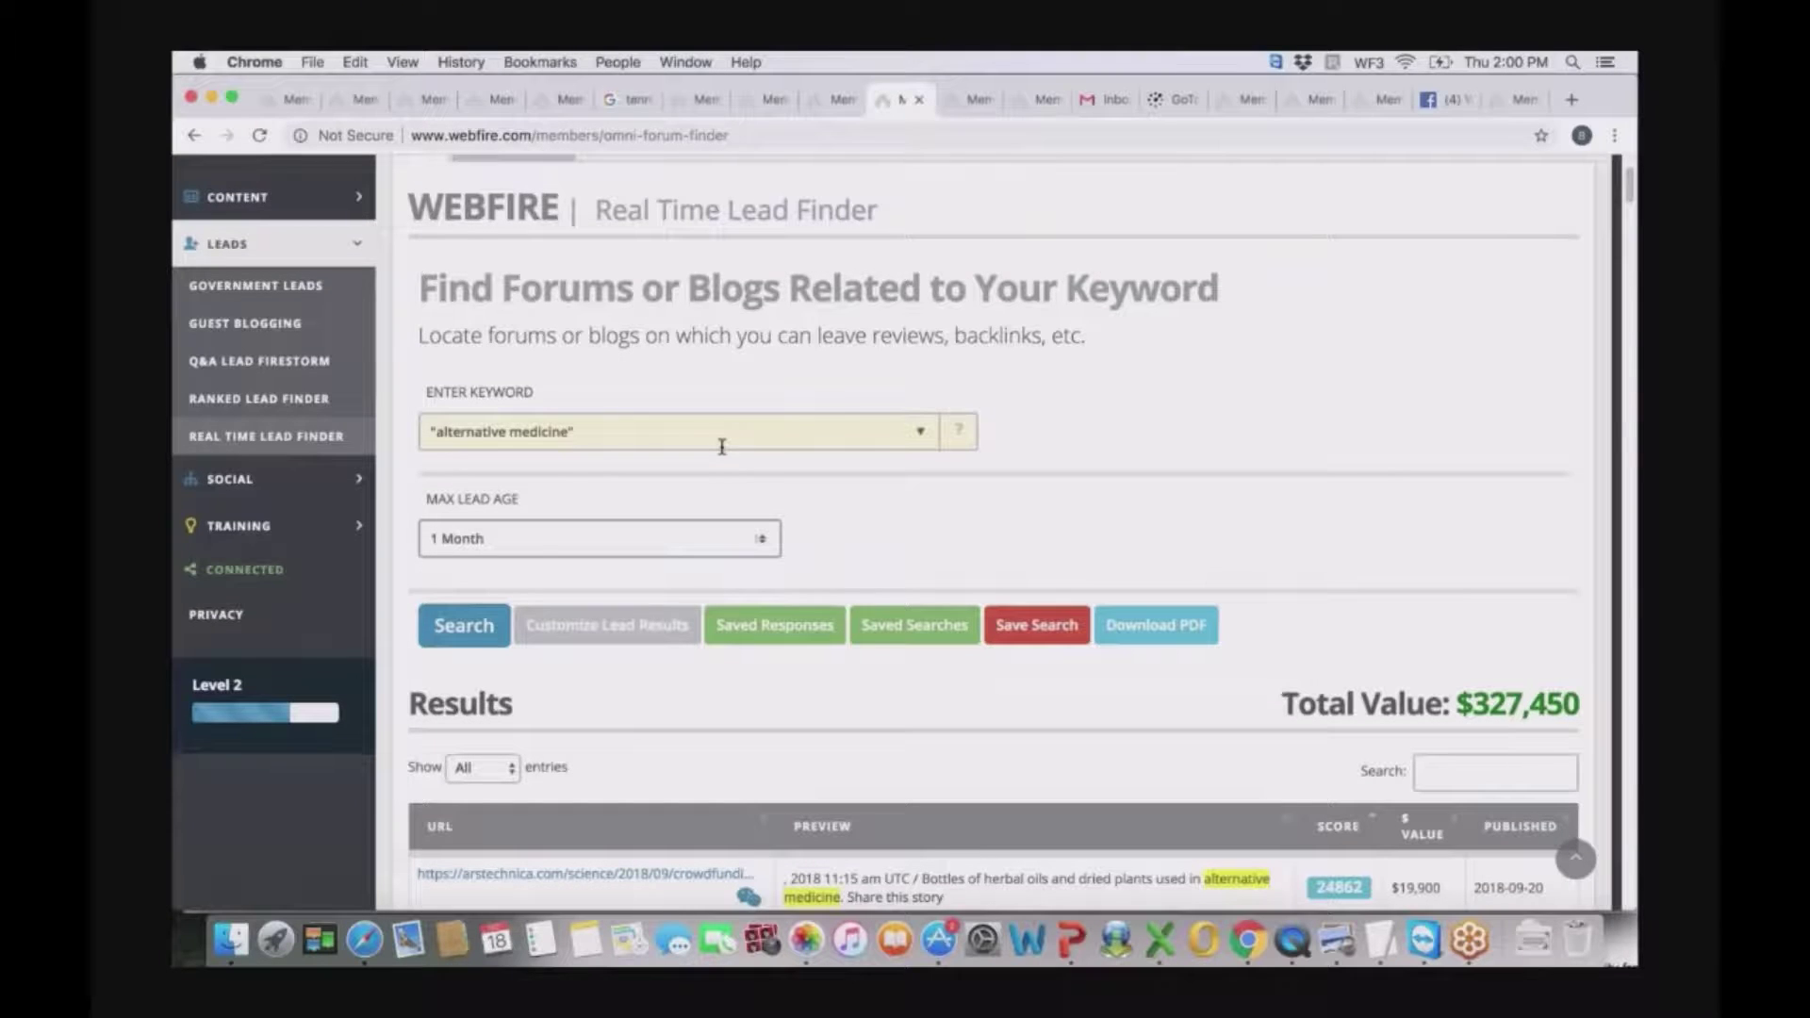
scroll(1631, 191, up, 2)
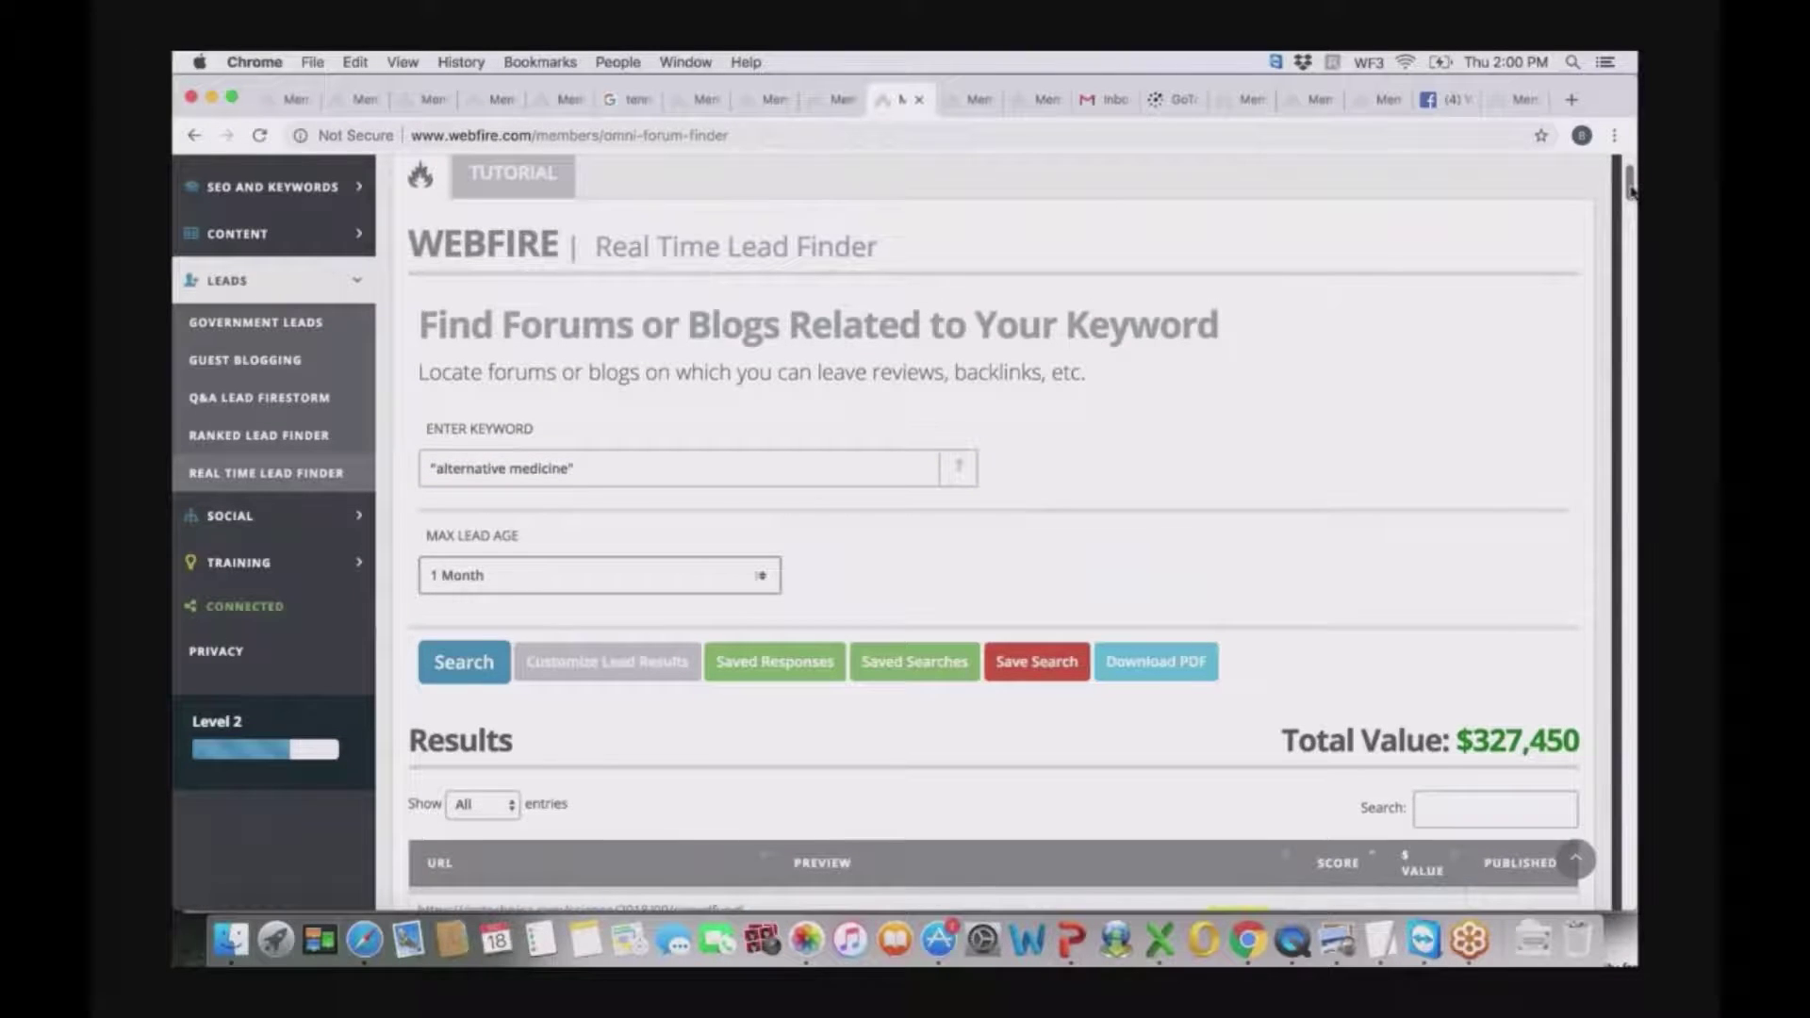
scroll(1631, 191, up, 2)
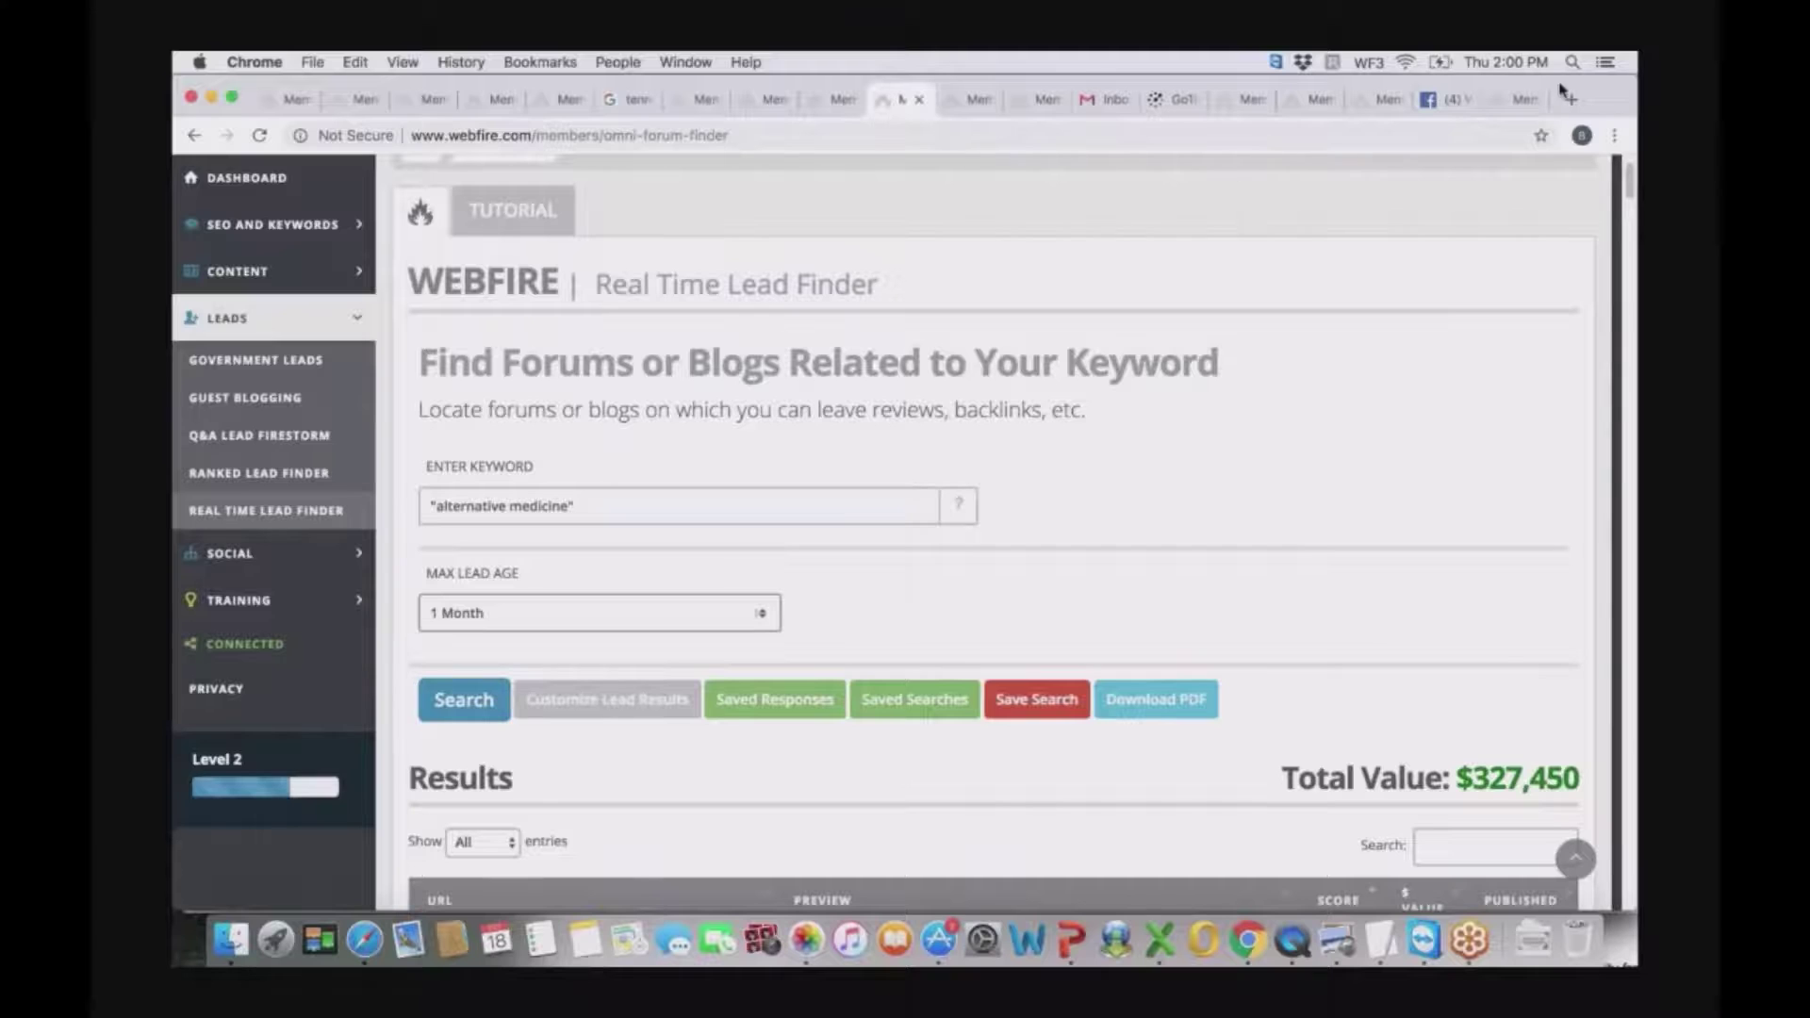
- Open the Ranked Lead Finder and examine its results by keyword, search engine, rank, exact searches, estimated reach and dollar value
click(1508, 101)
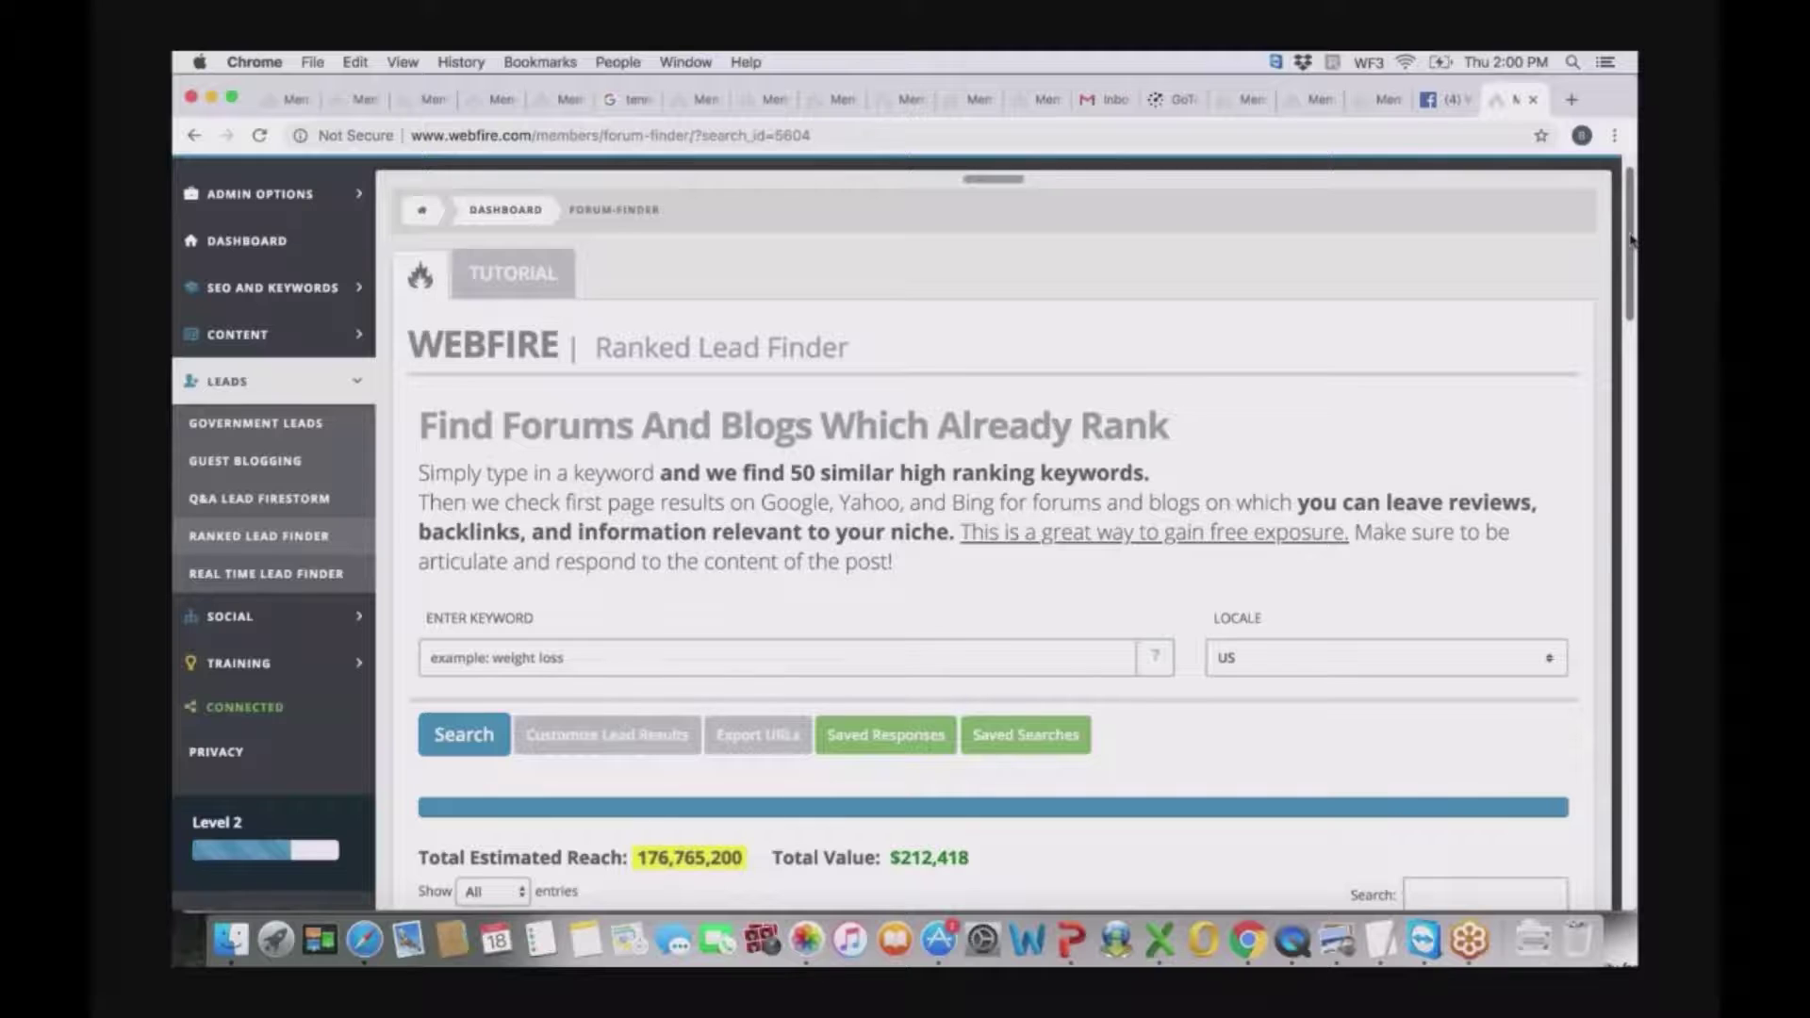
drag(1628, 239, 1633, 392)
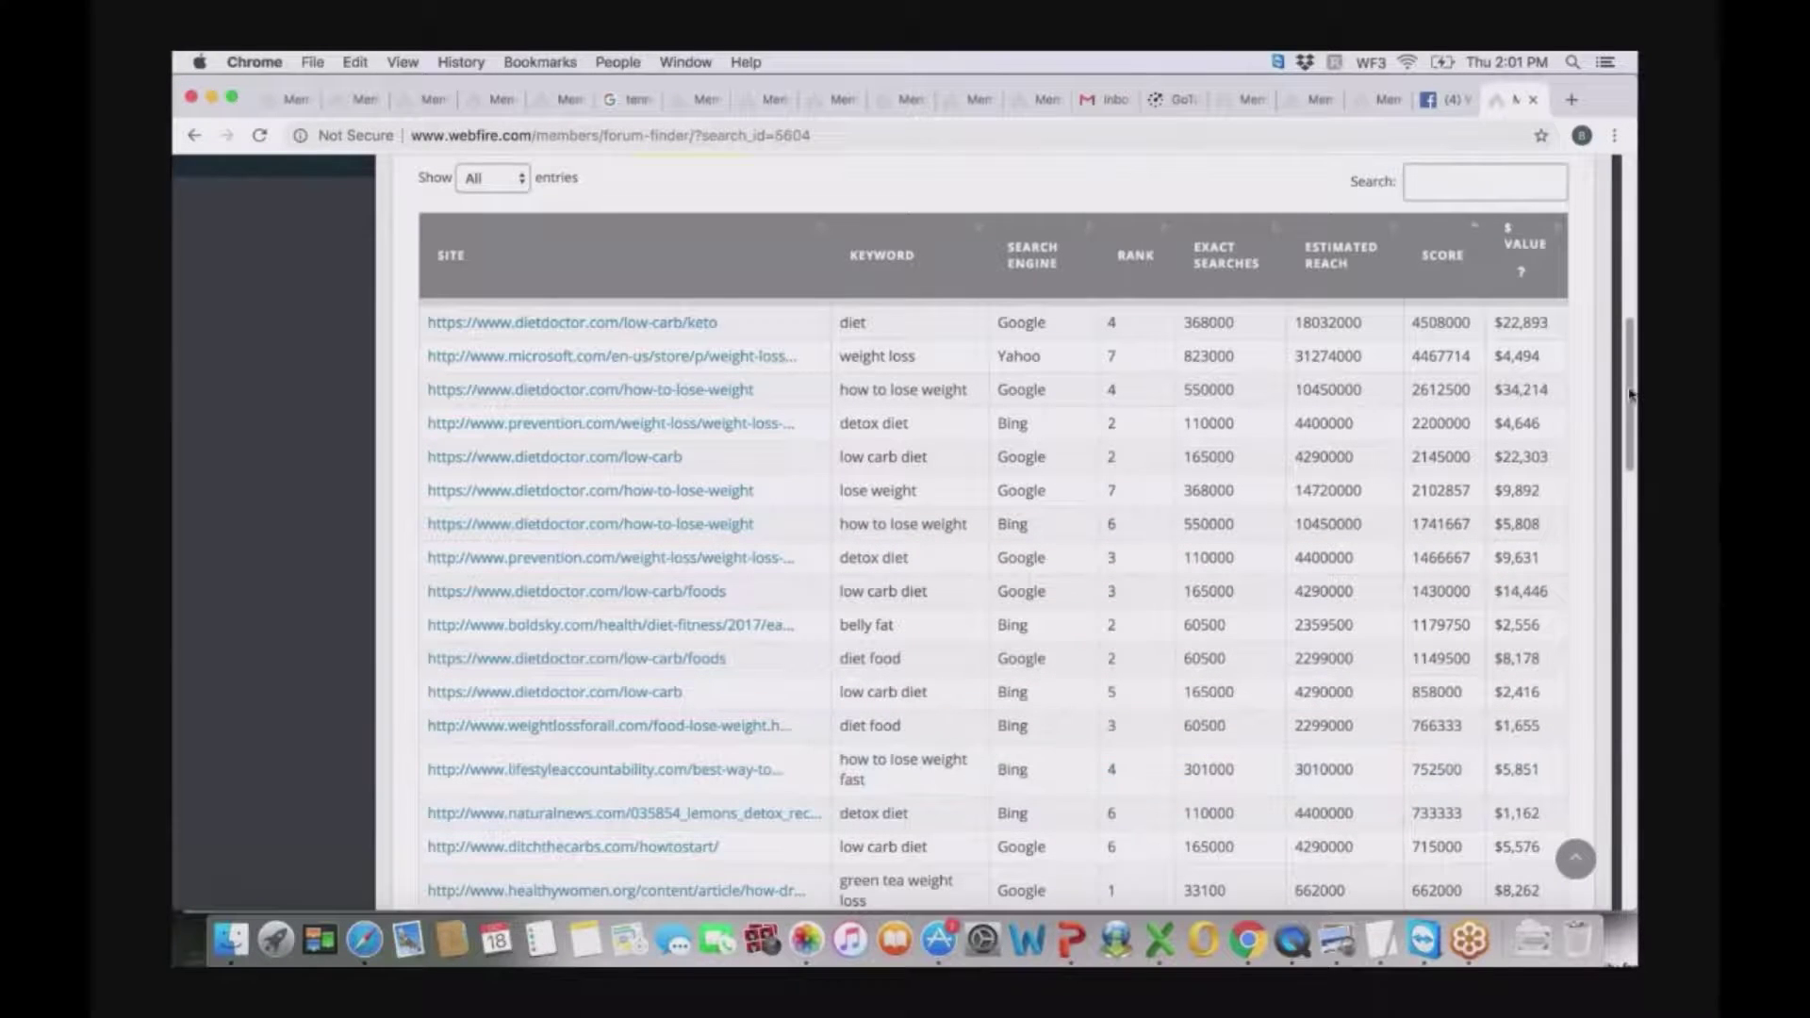
scroll(1036, 810, down, 2)
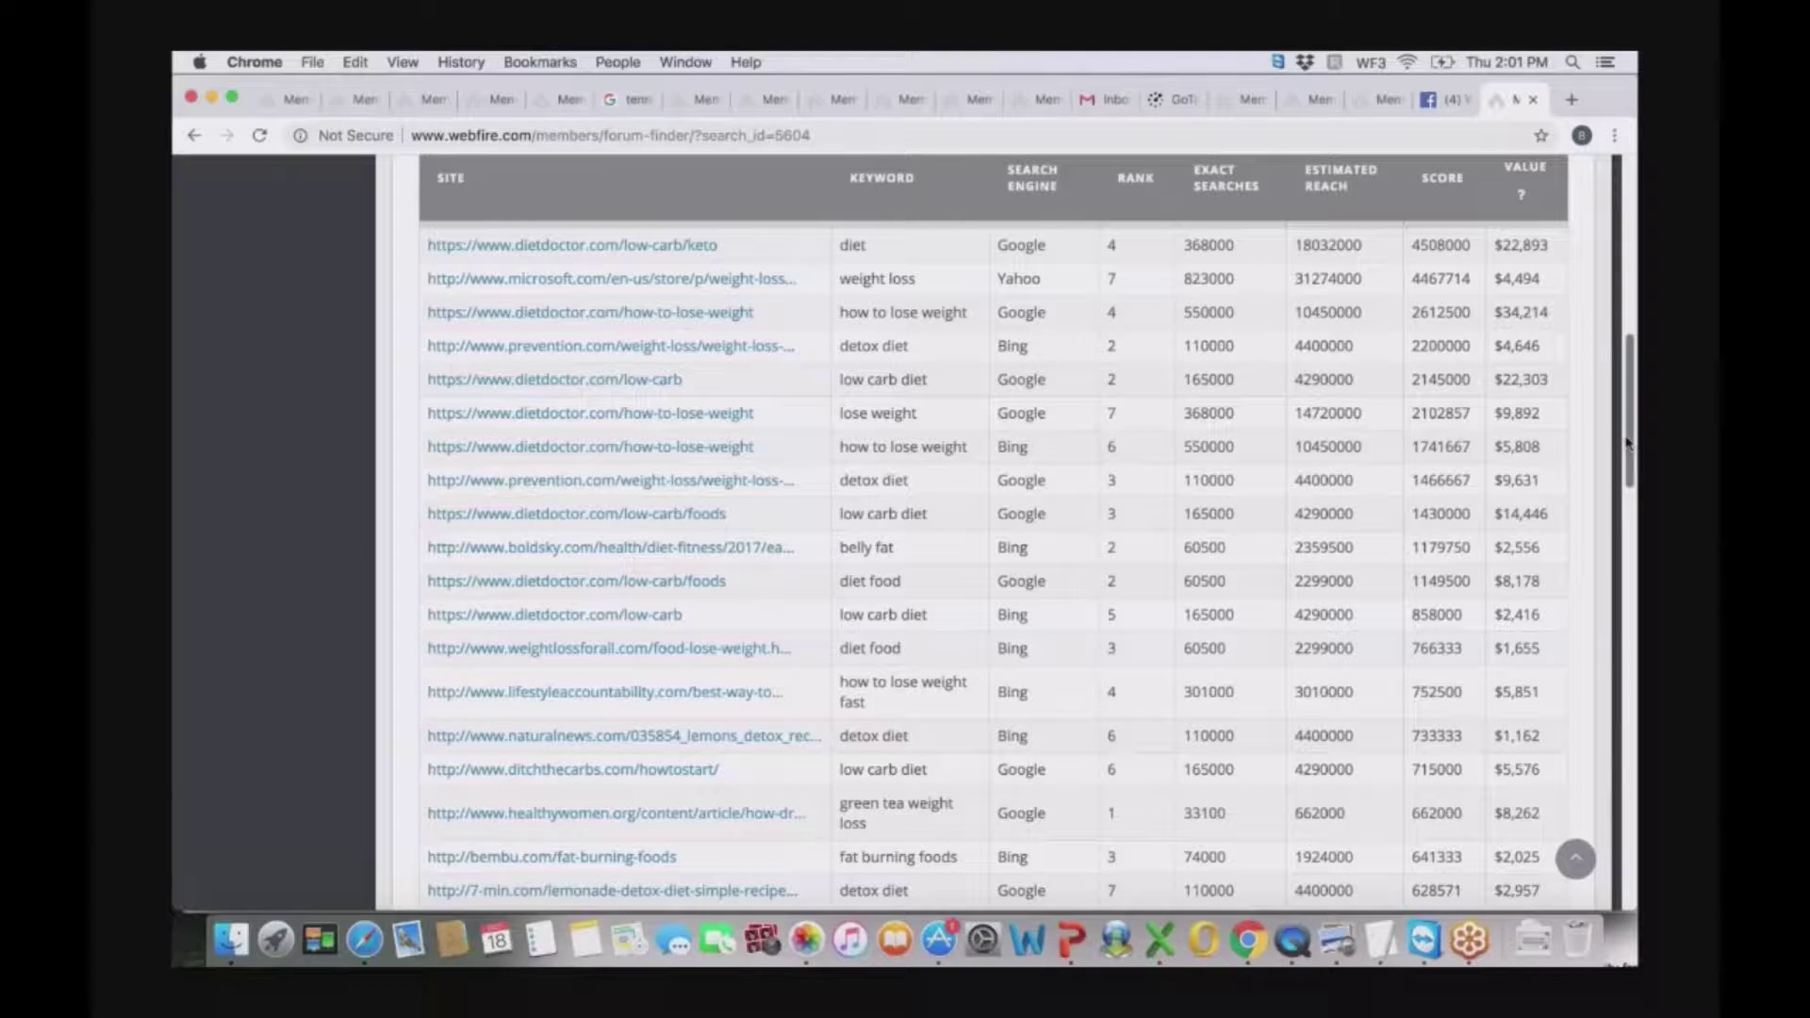
mouse_move(1626, 443)
mouse_down()
mouse_move(1619, 414)
mouse_move(1619, 441)
mouse_up()
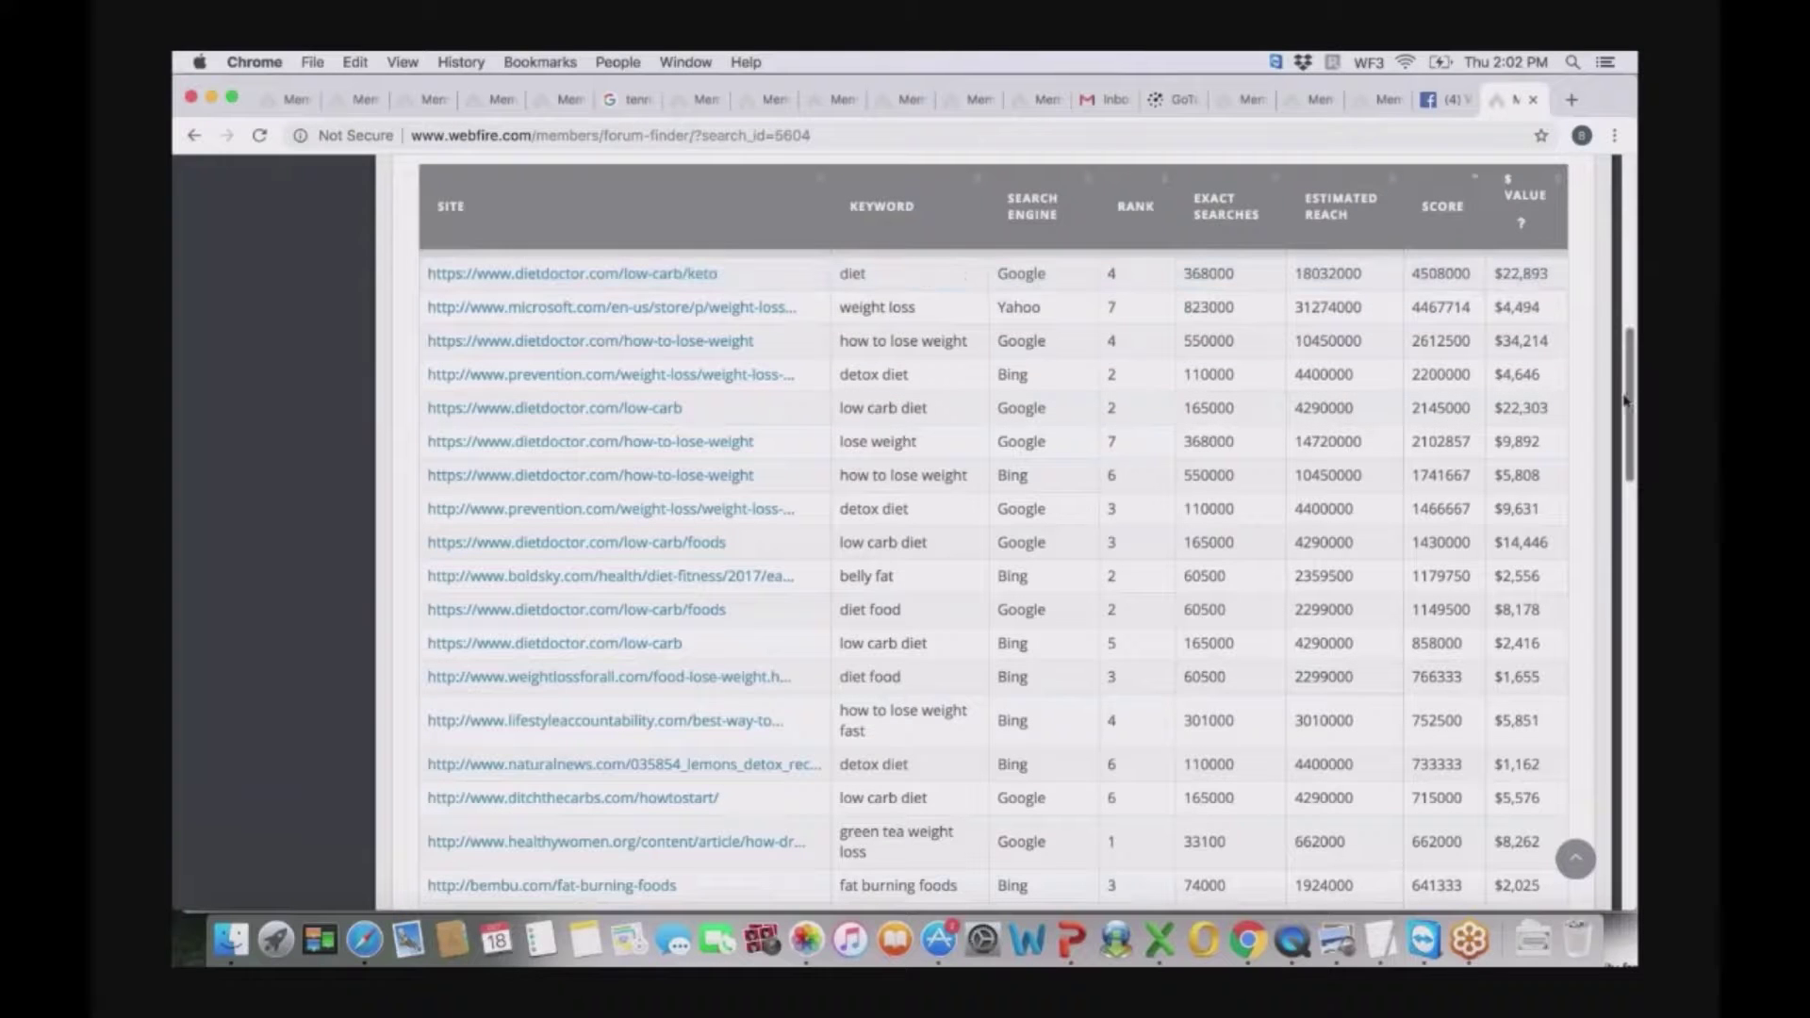
drag(1625, 391, 1625, 356)
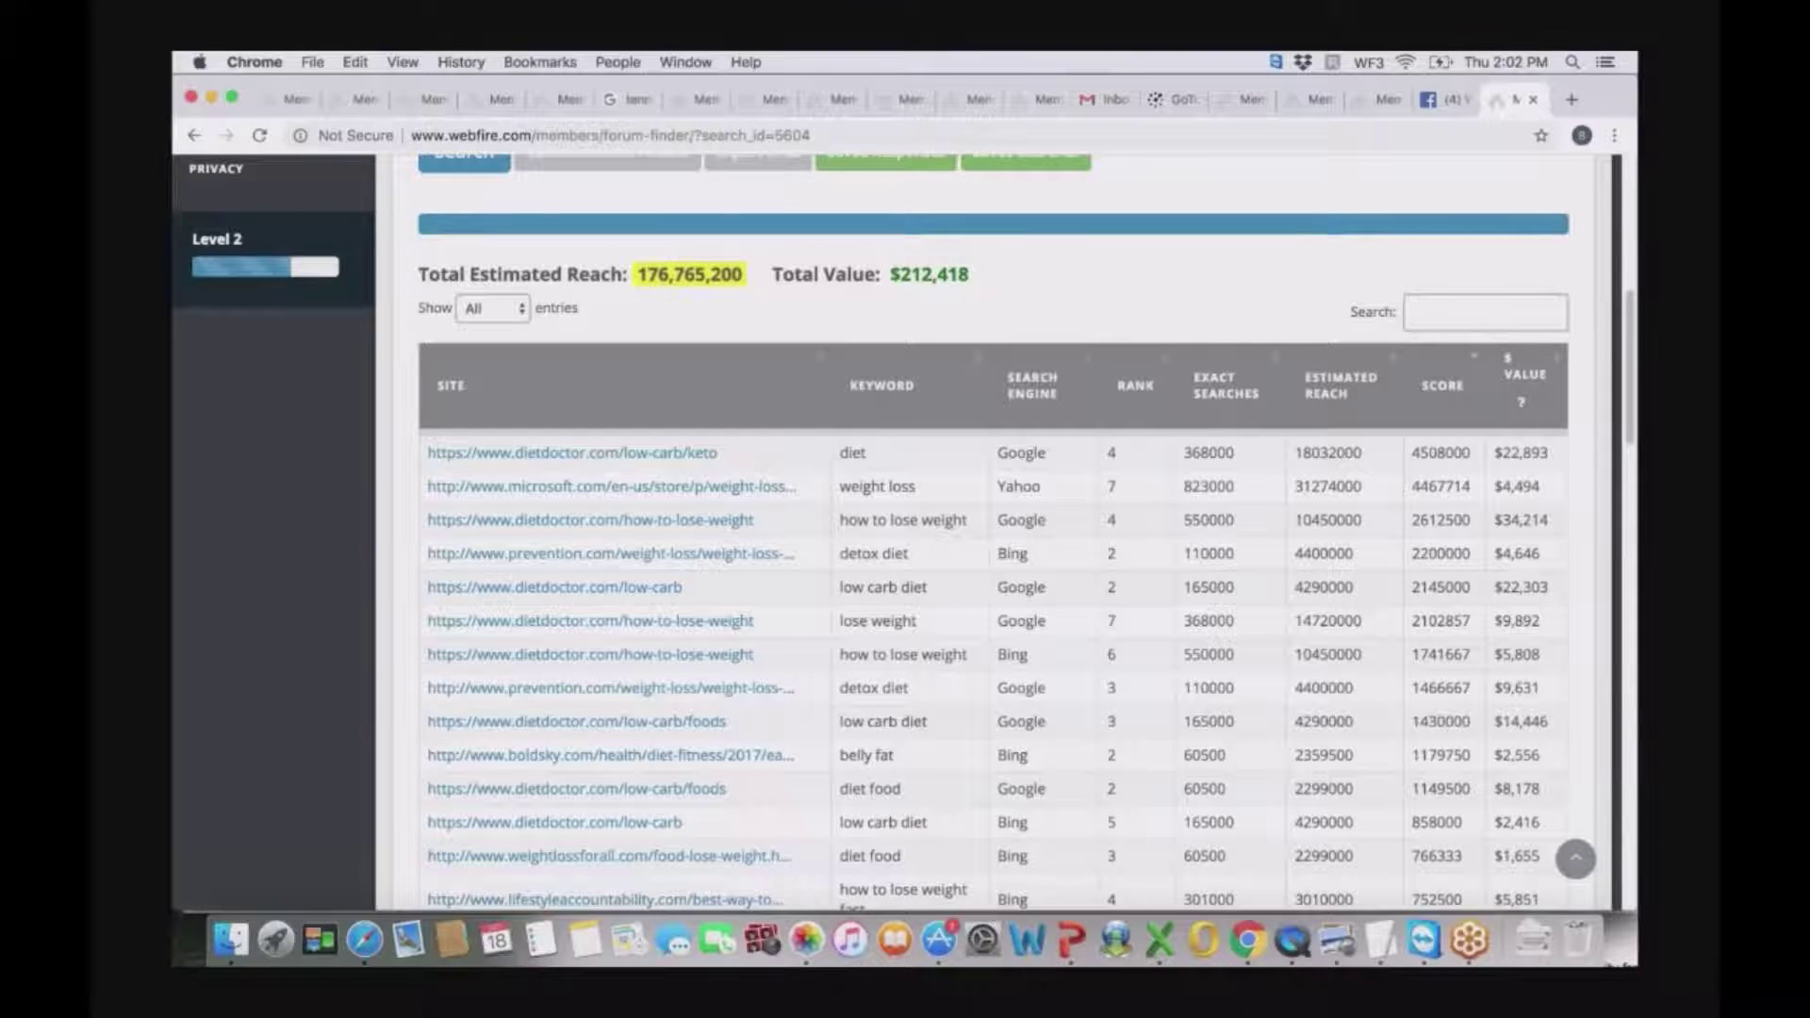
drag(1623, 312, 1622, 285)
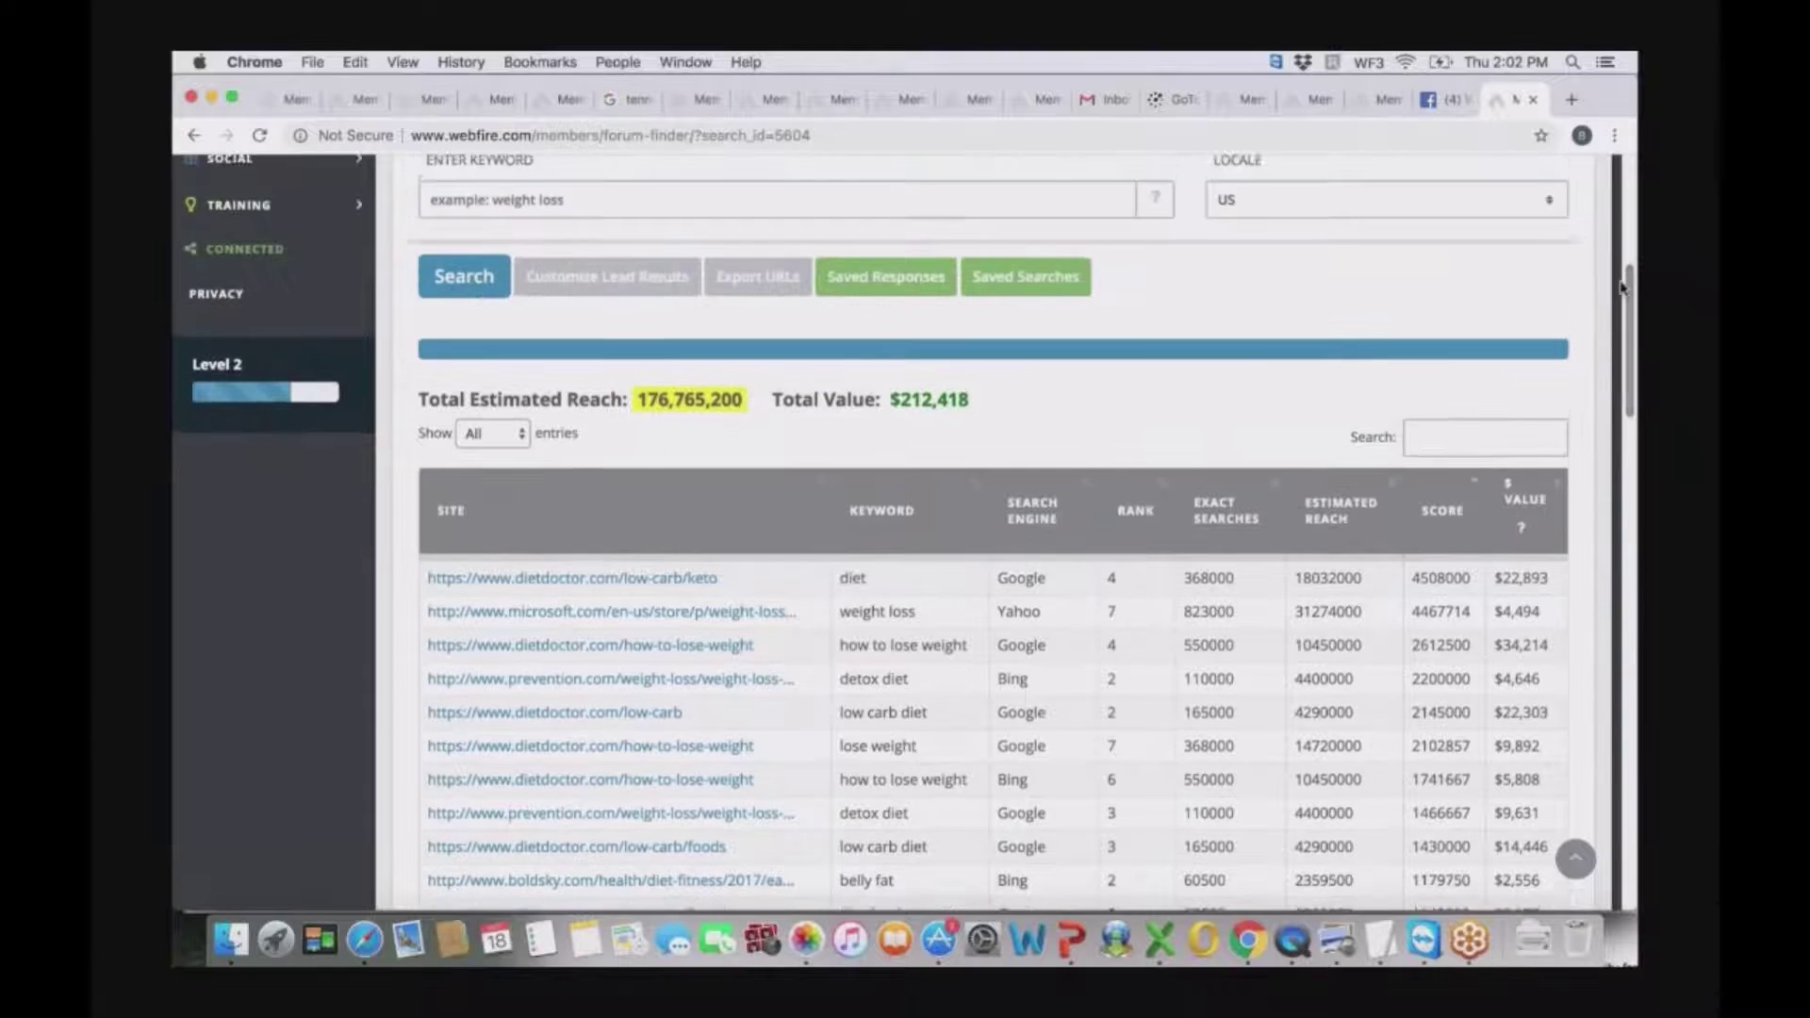
- View the Ranked Lead Finder's lead value customization settings without changing them, and review the results table and search form again
click(607, 276)
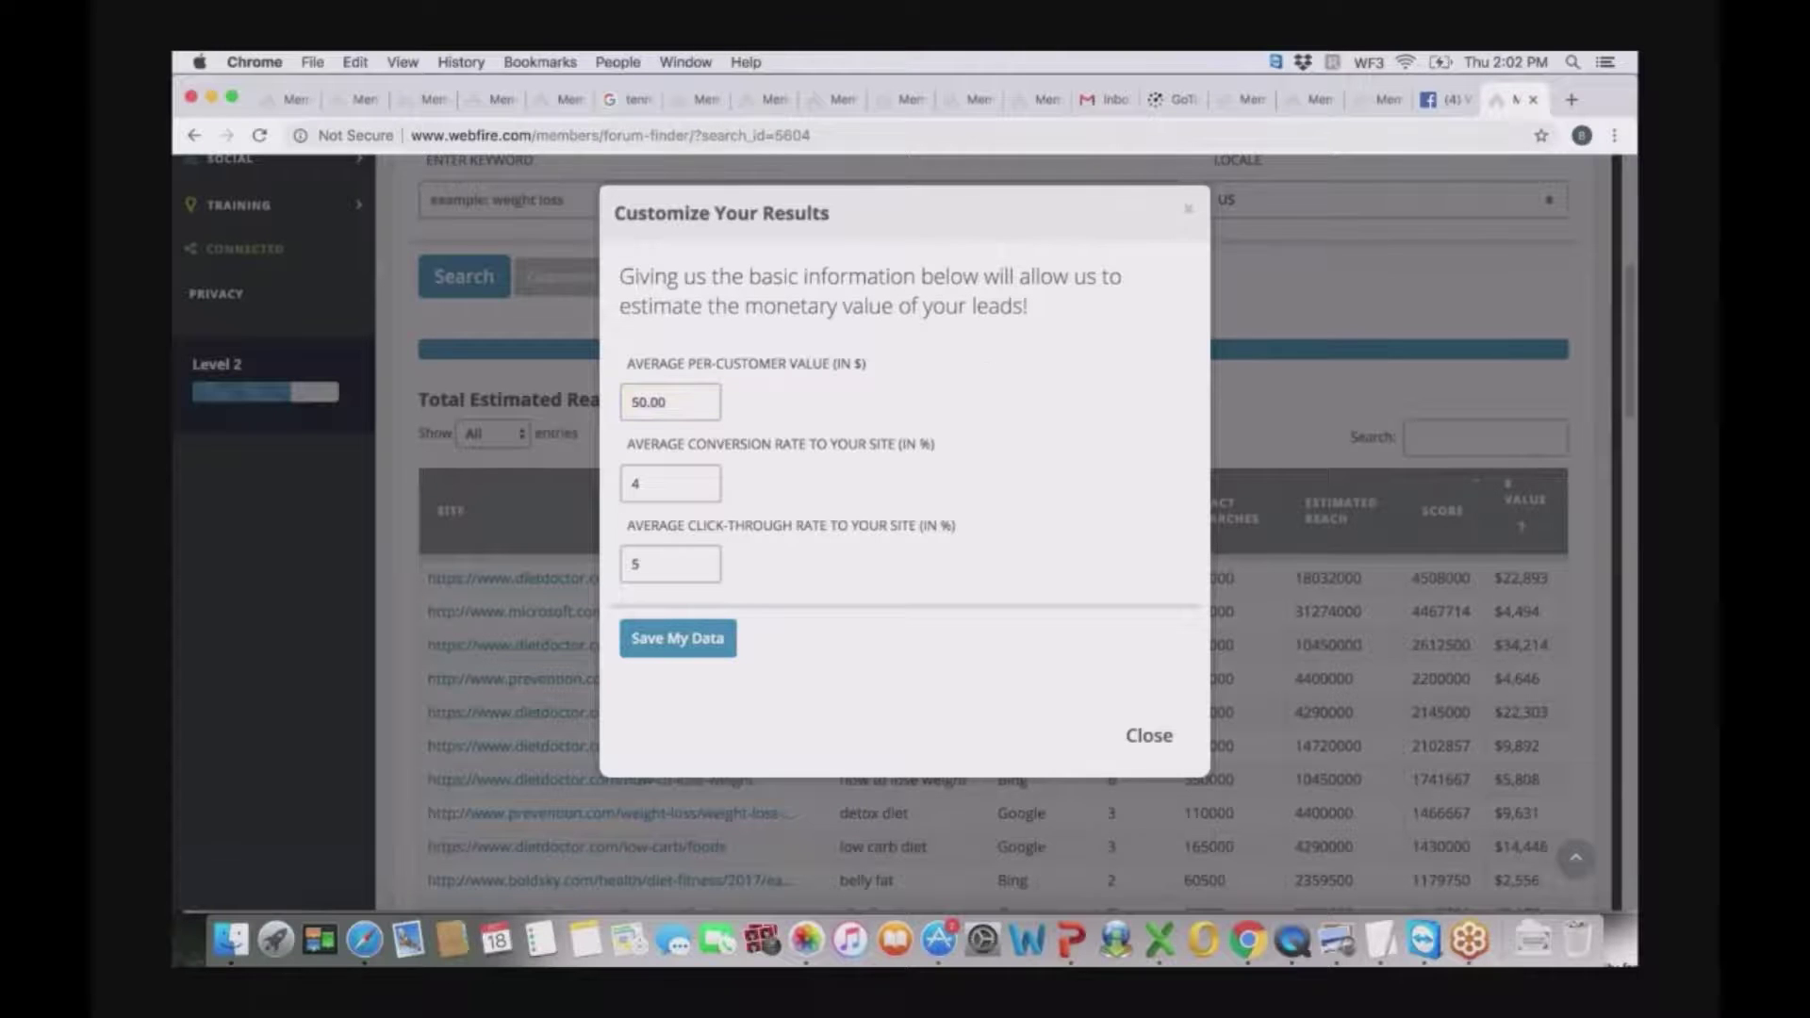
click(1187, 210)
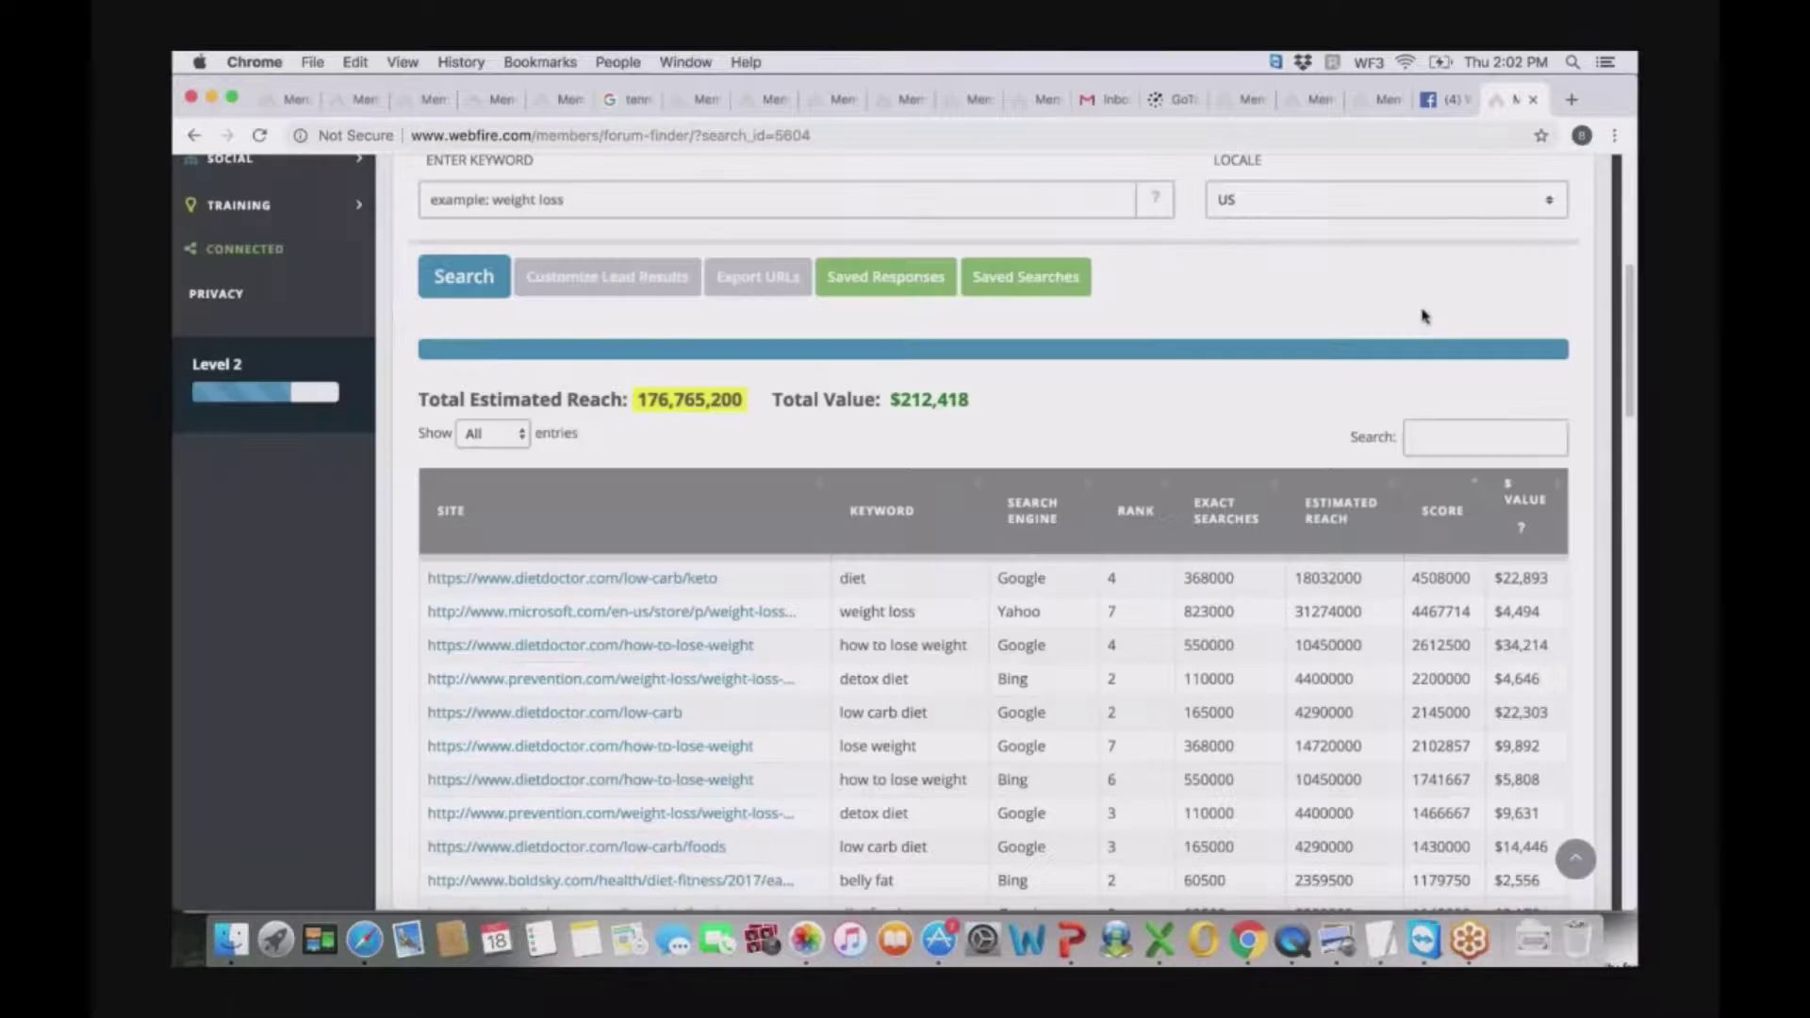
drag(1625, 319, 1634, 359)
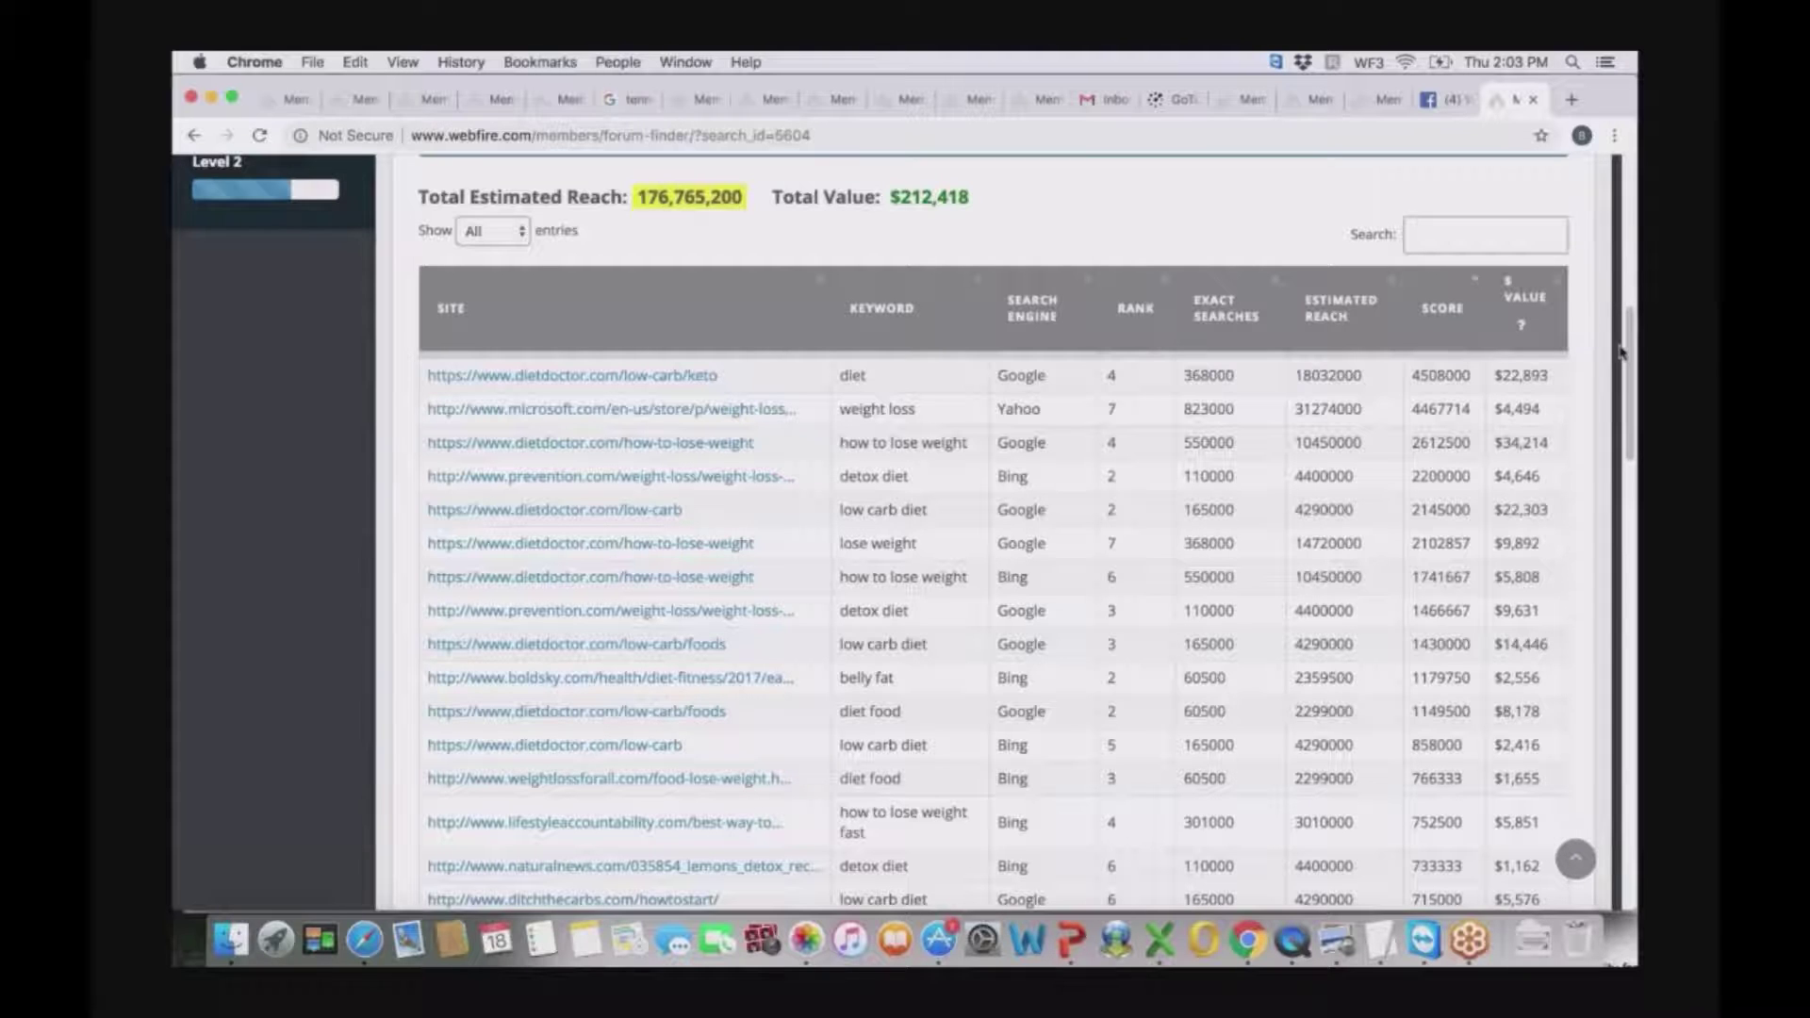
drag(1625, 356, 1634, 243)
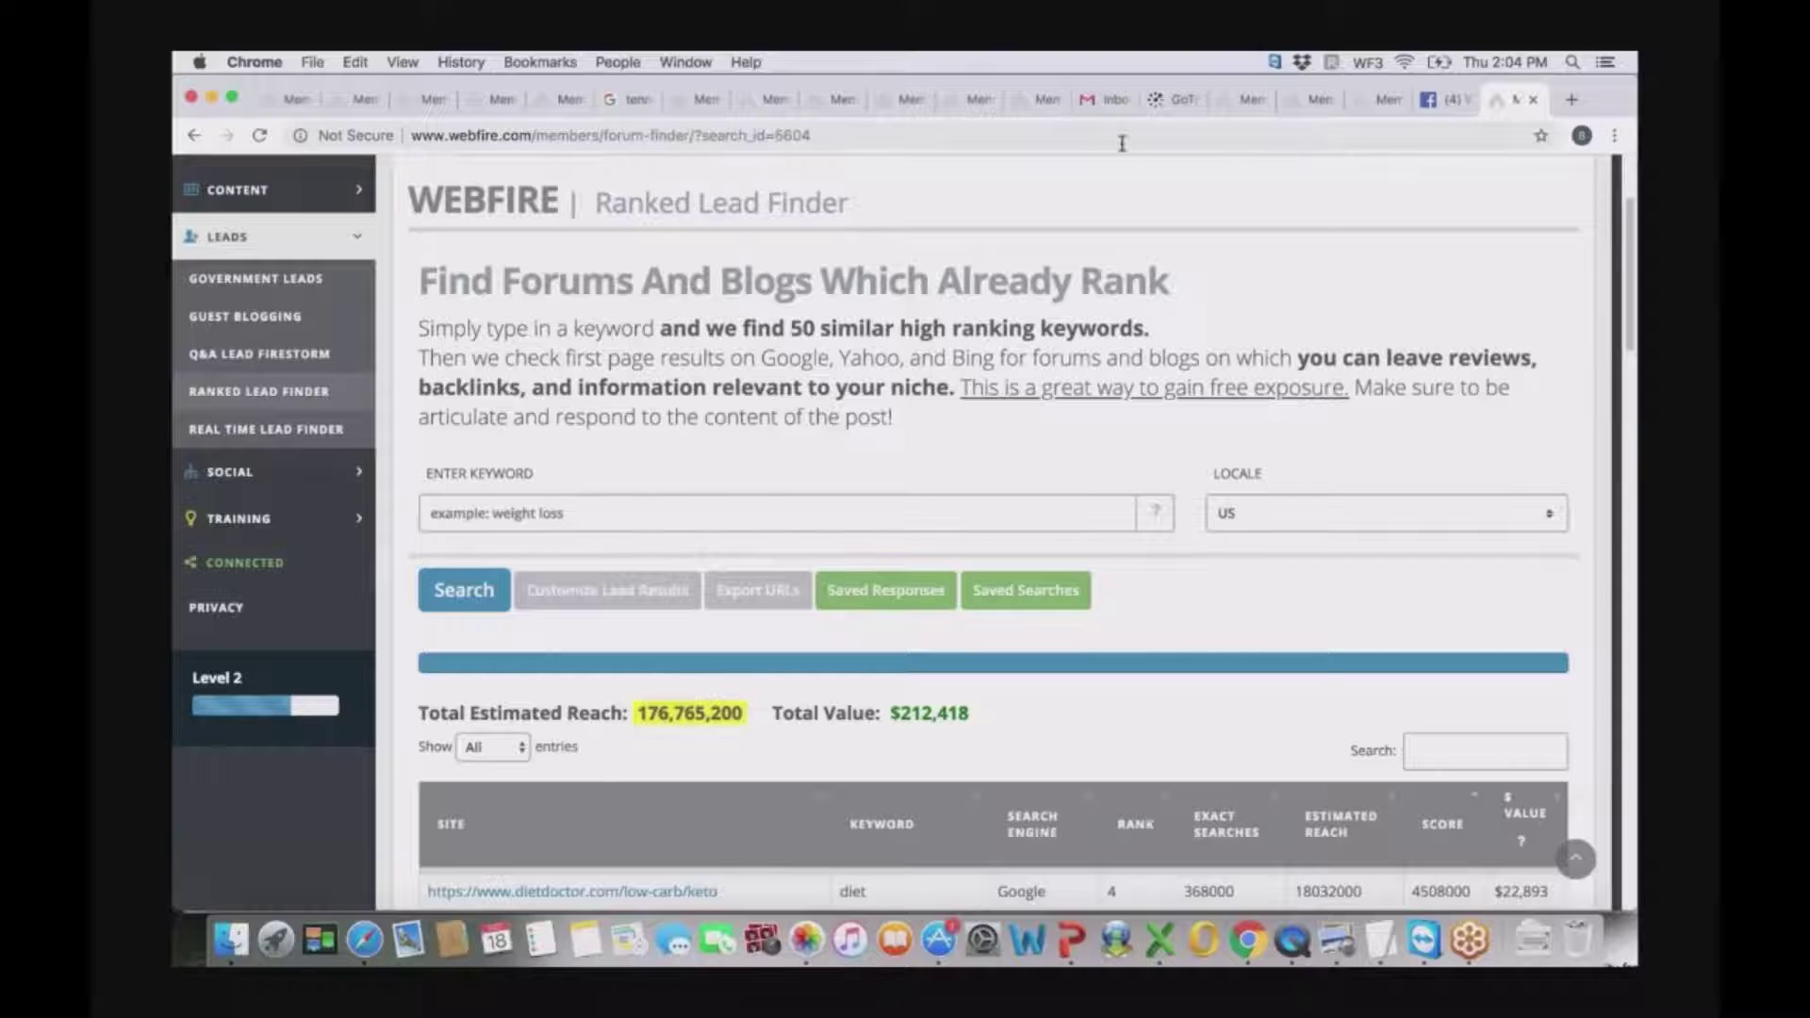
- Switch to the Answer Finder and view its introduction, "lose weight" keyword search form and answer site results summary
click(1001, 104)
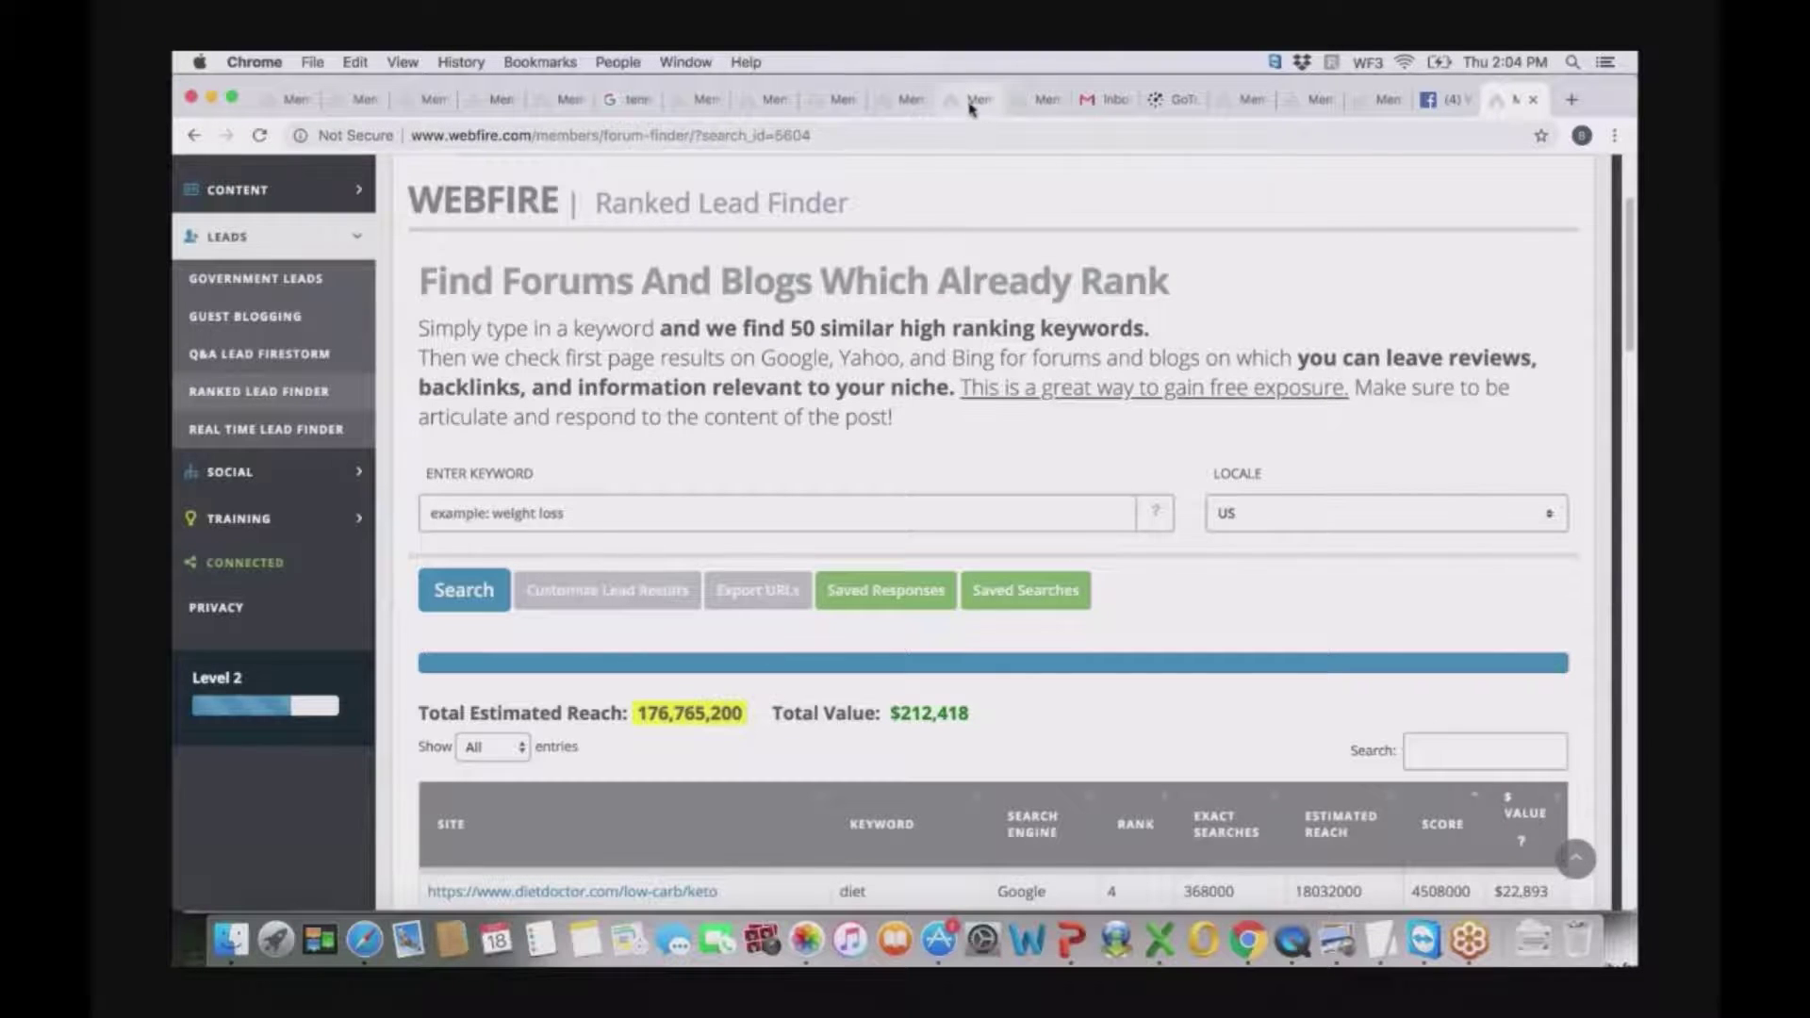
click(1034, 104)
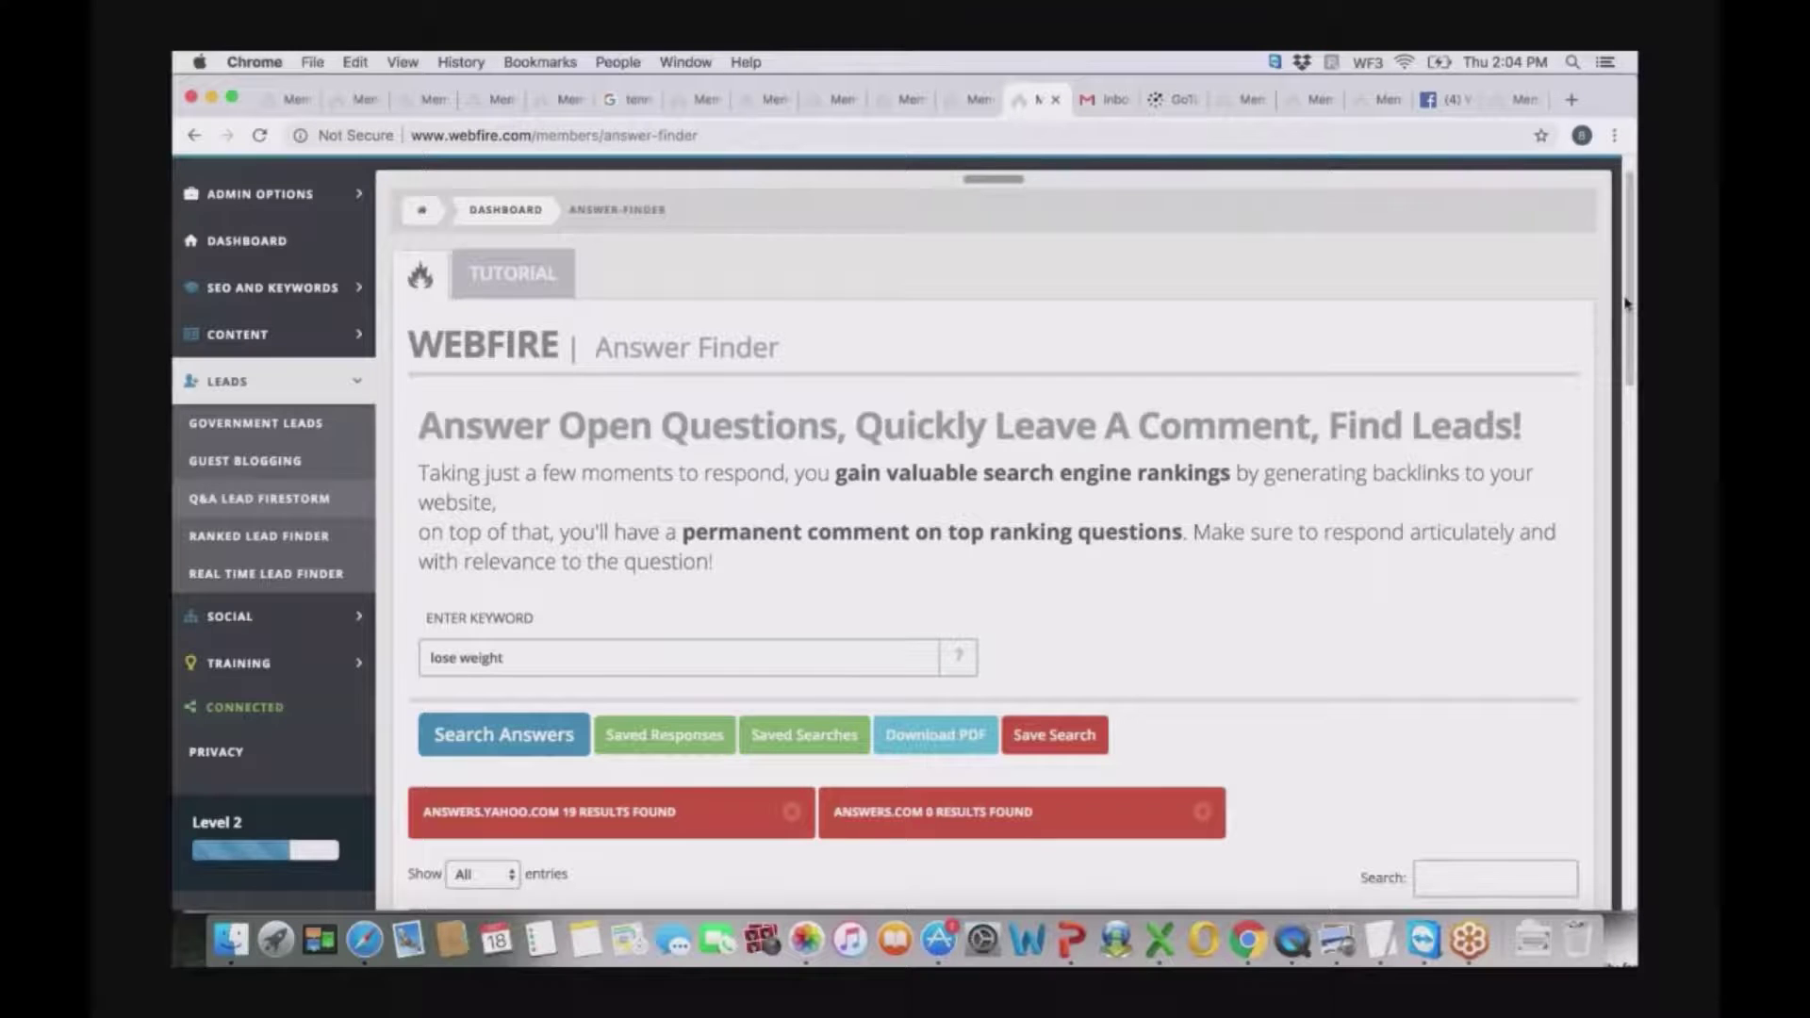
scroll(1624, 301, down, 2)
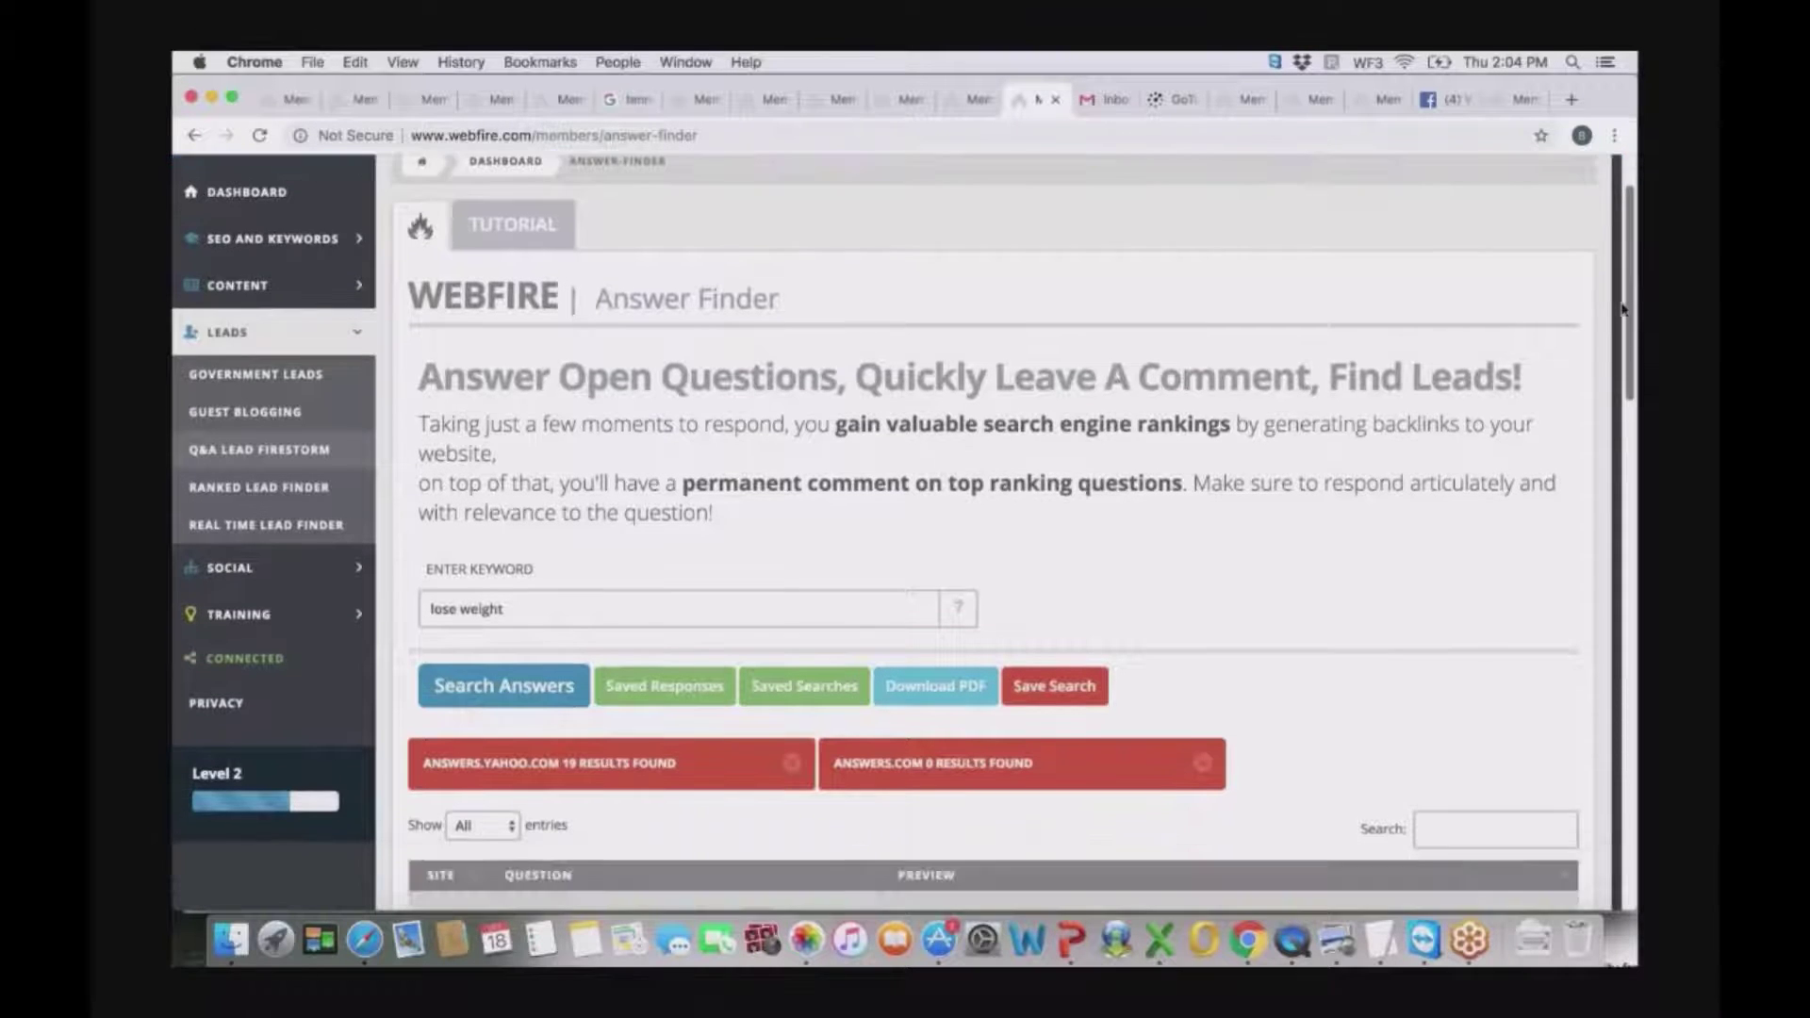
scroll(1624, 317, down, 2)
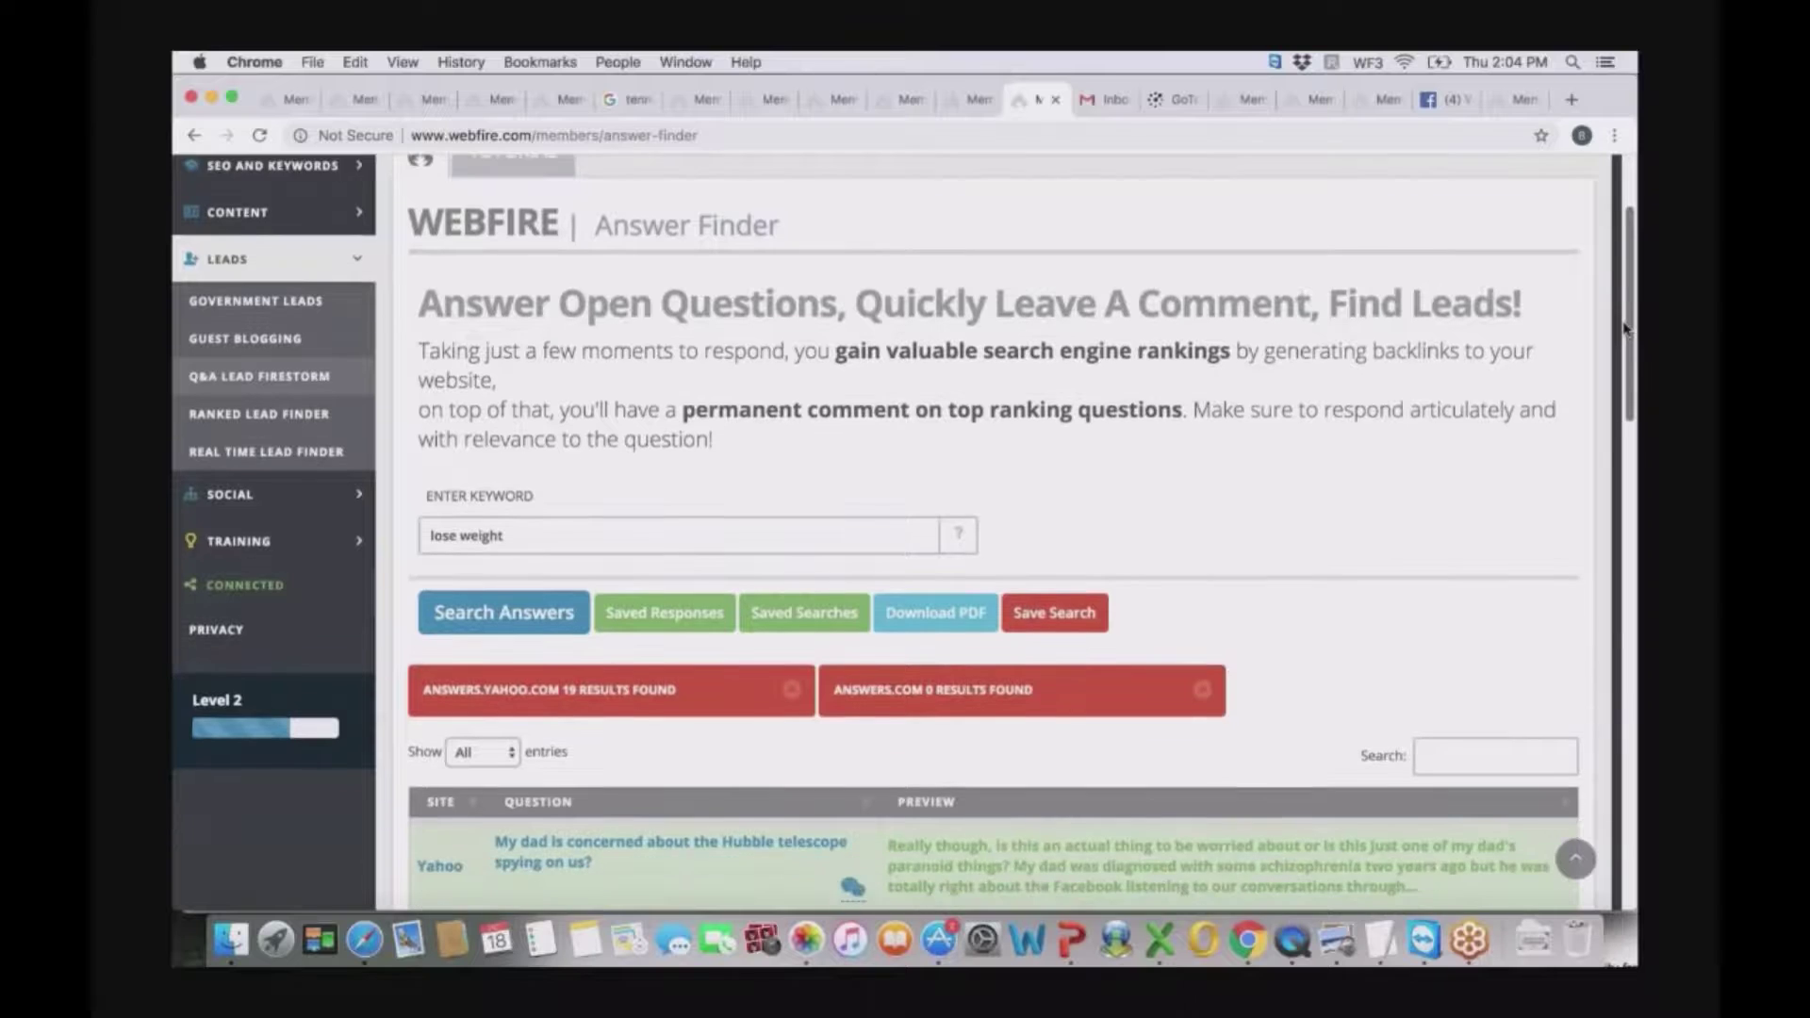
scroll(1622, 314, up, 2)
scroll(1622, 313, down, 2)
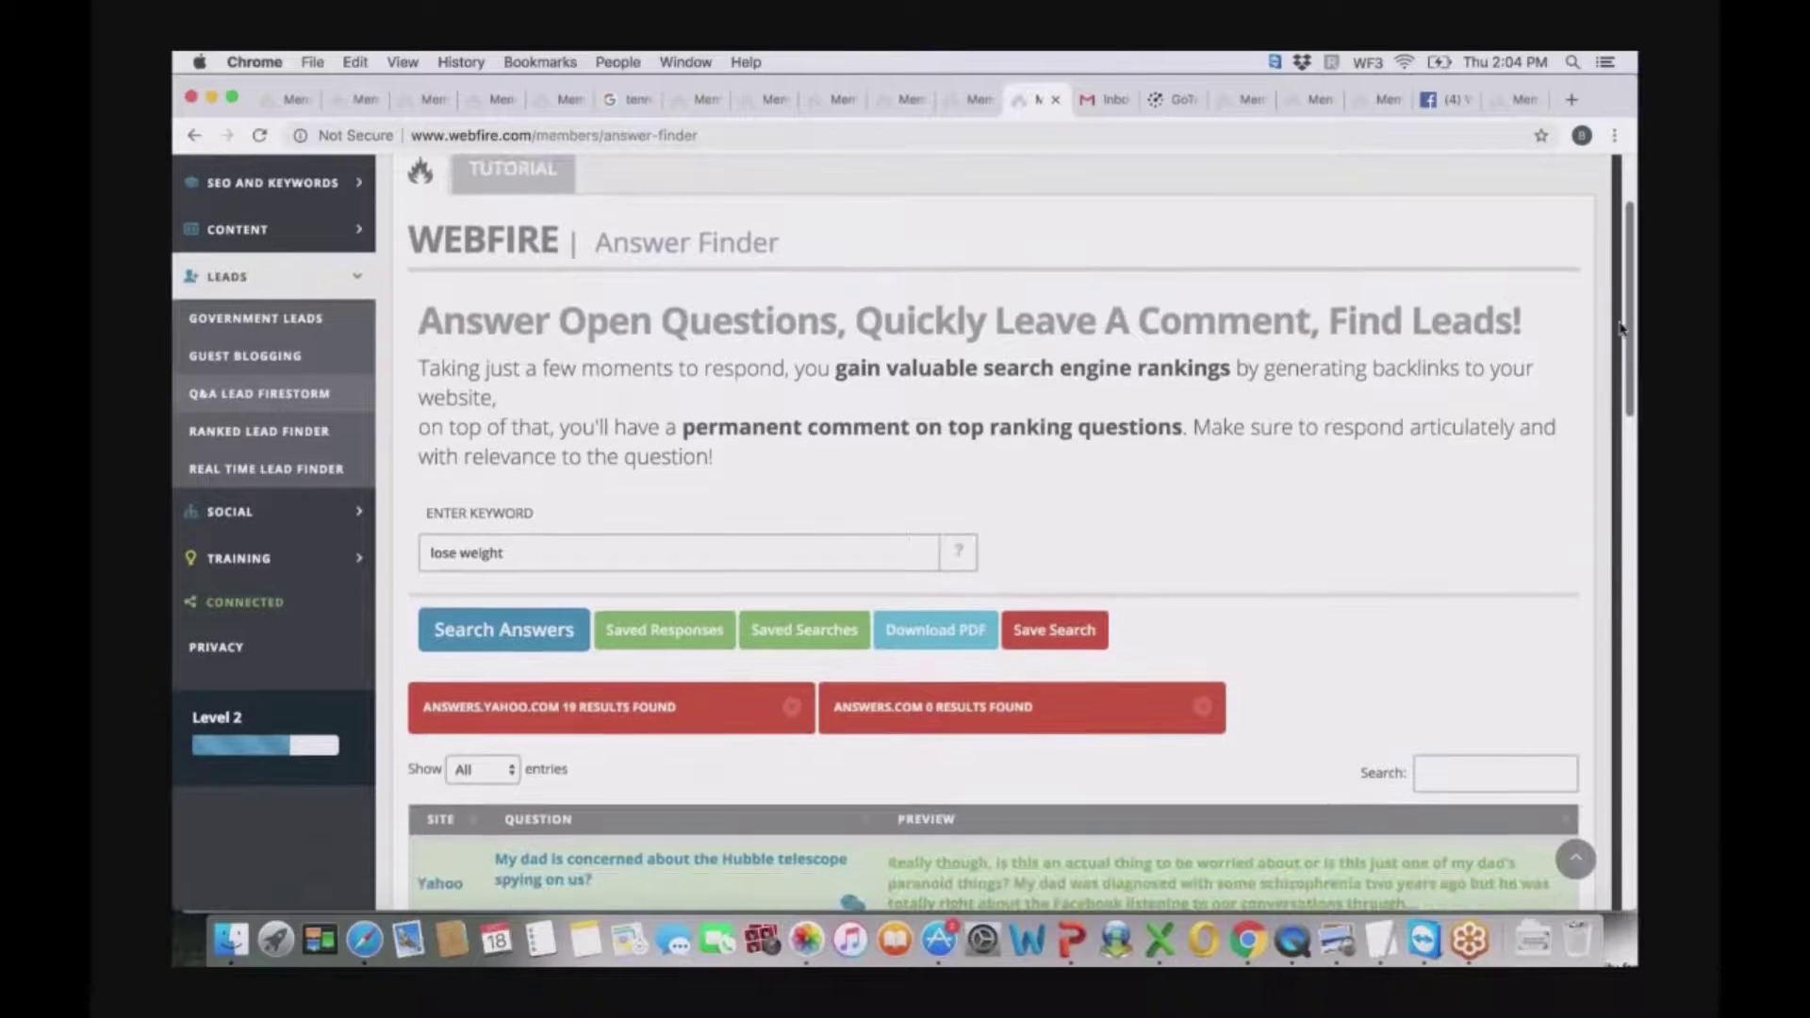
scroll(1622, 292, up, 4)
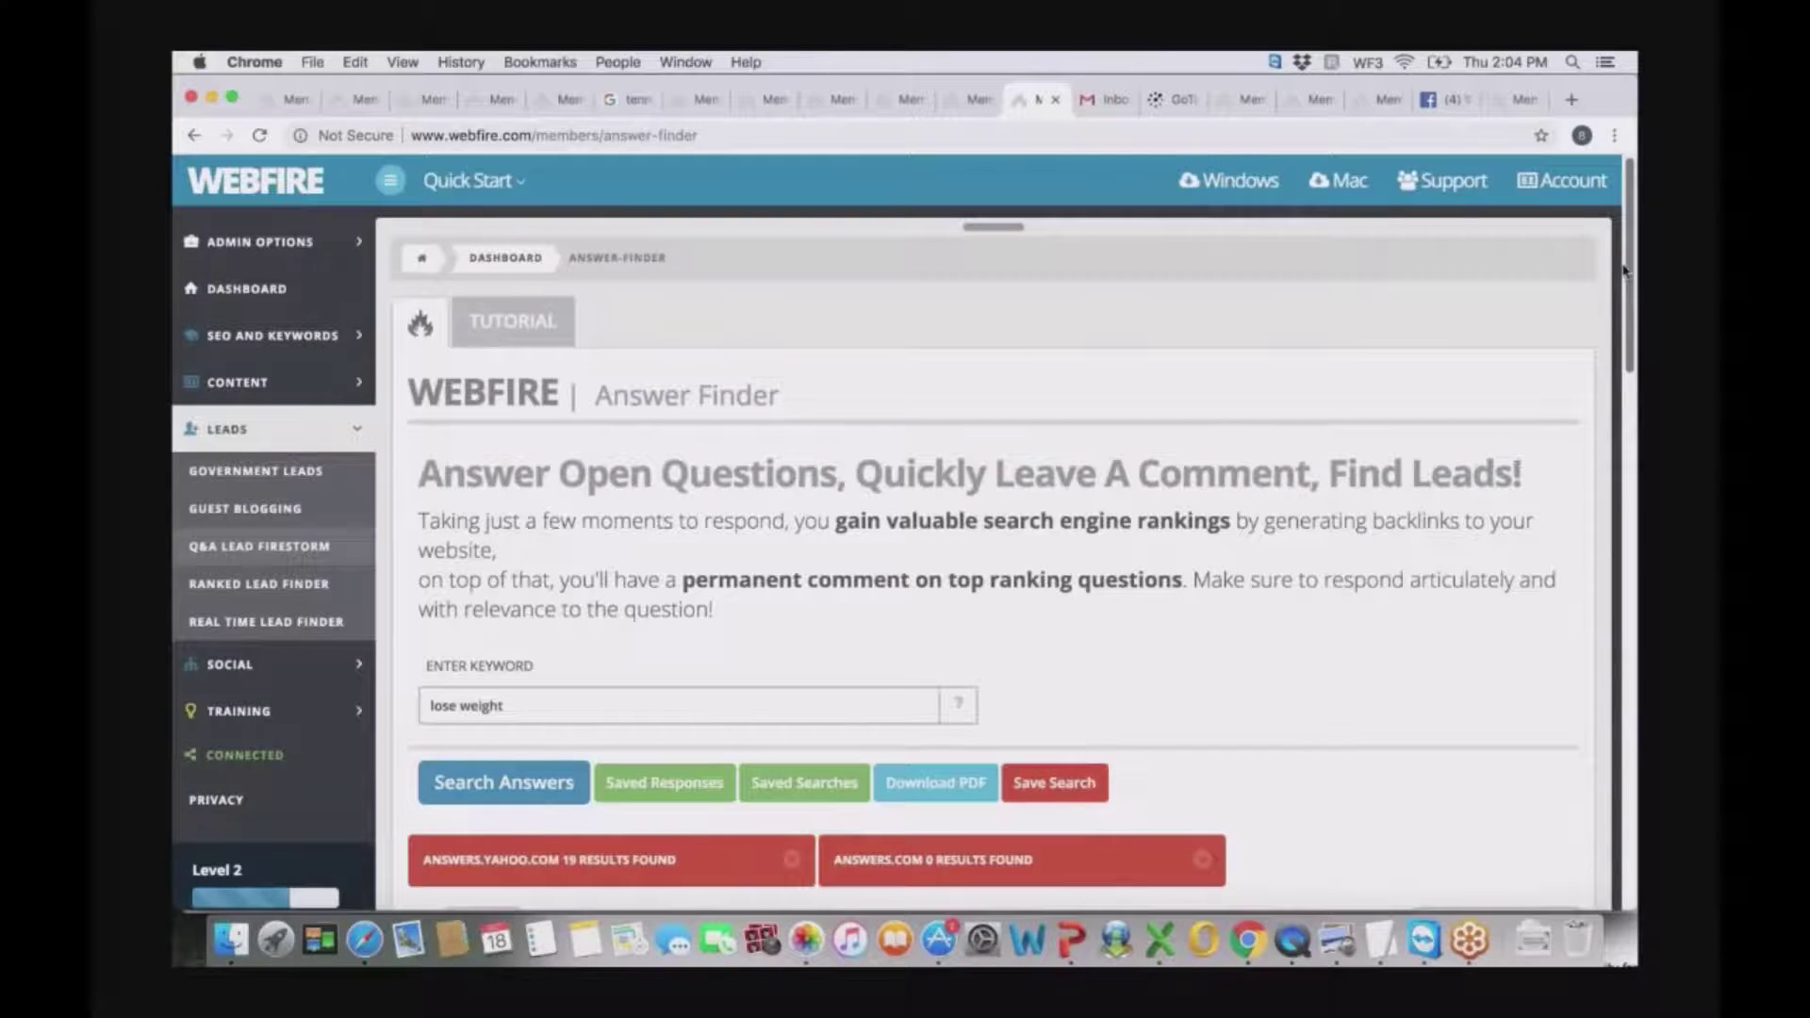
scroll(1624, 373, down, 1)
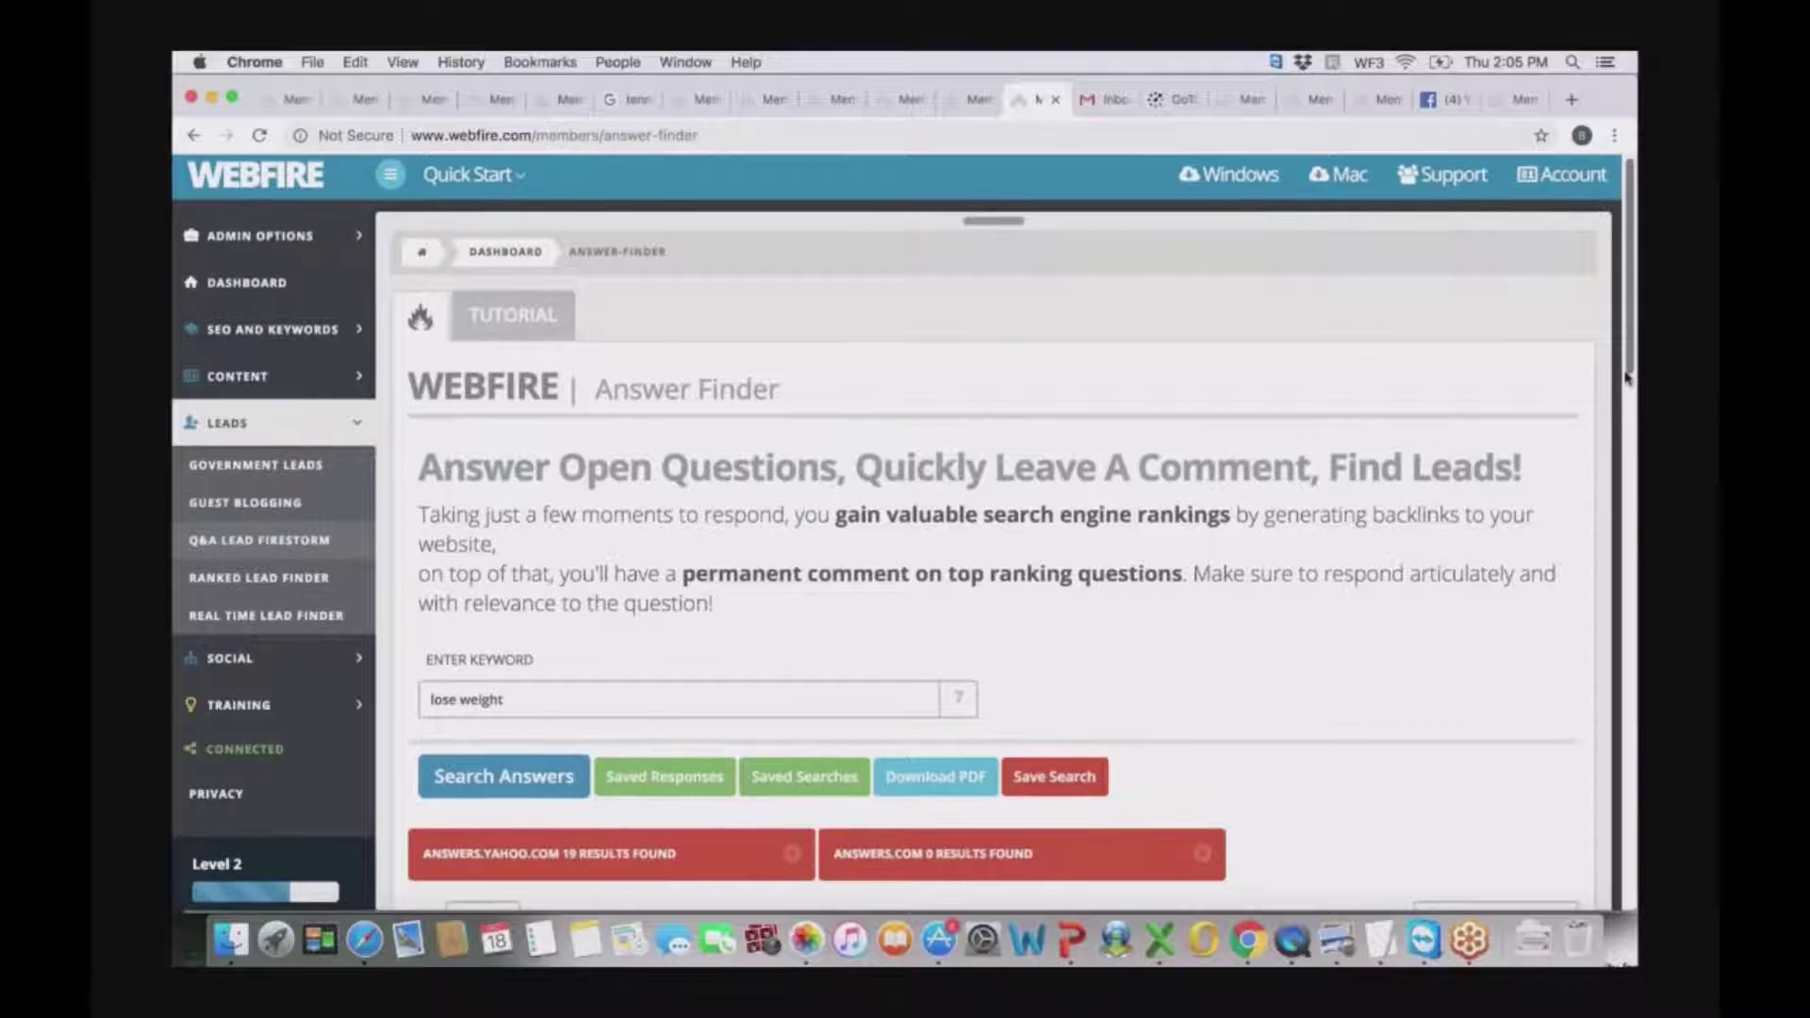
- Examine the list of Yahoo questions and previews found for "lose weight" through to its end
scroll(1624, 377, down, 10)
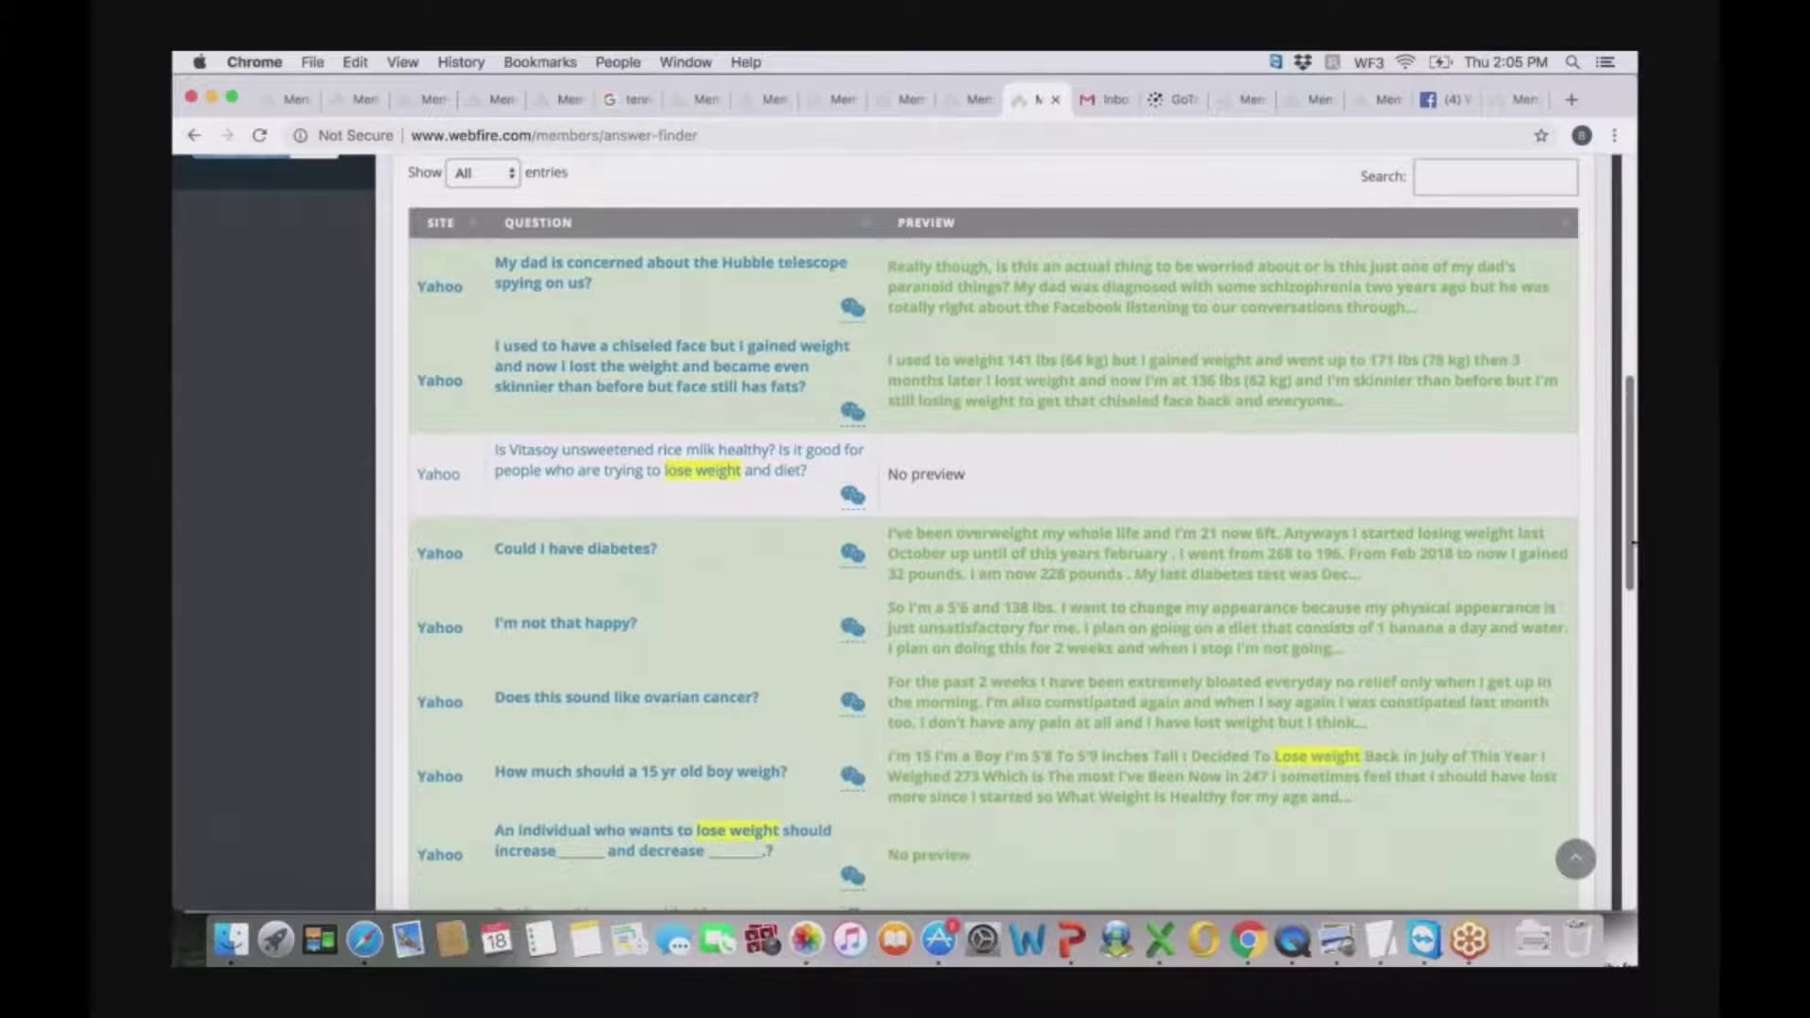
drag(1634, 542, 1634, 584)
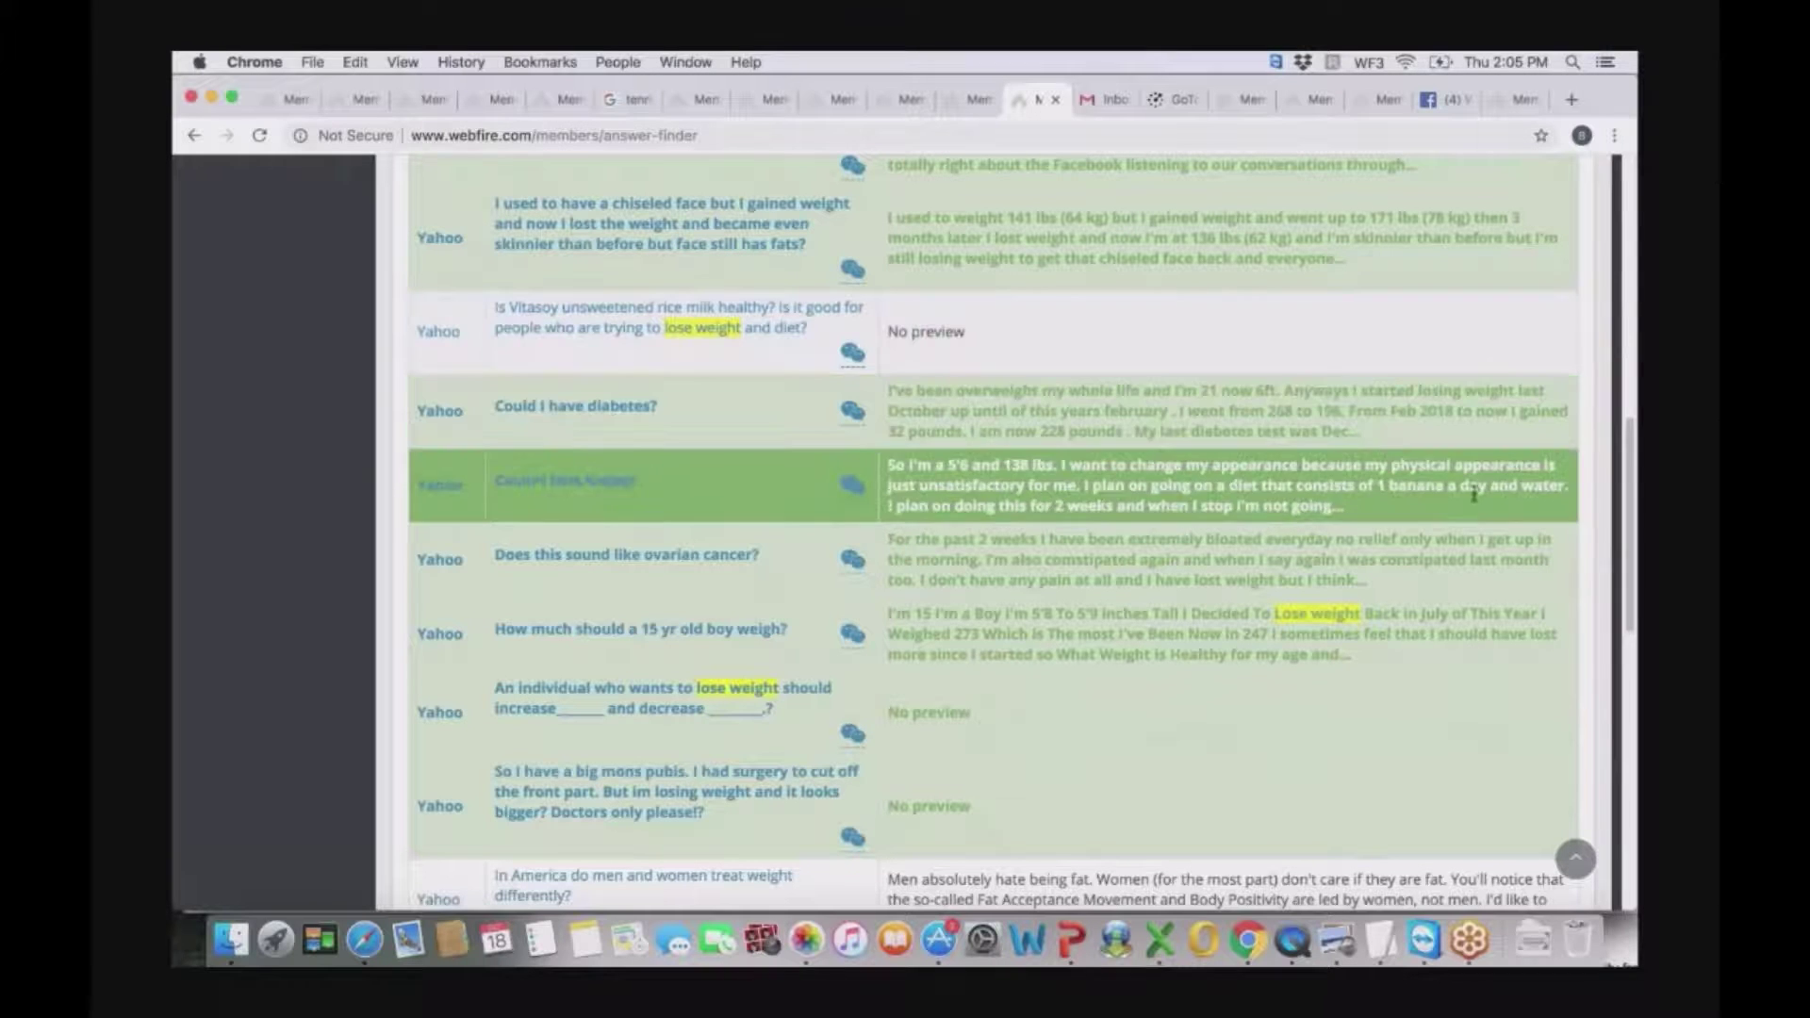
drag(1630, 519, 1633, 713)
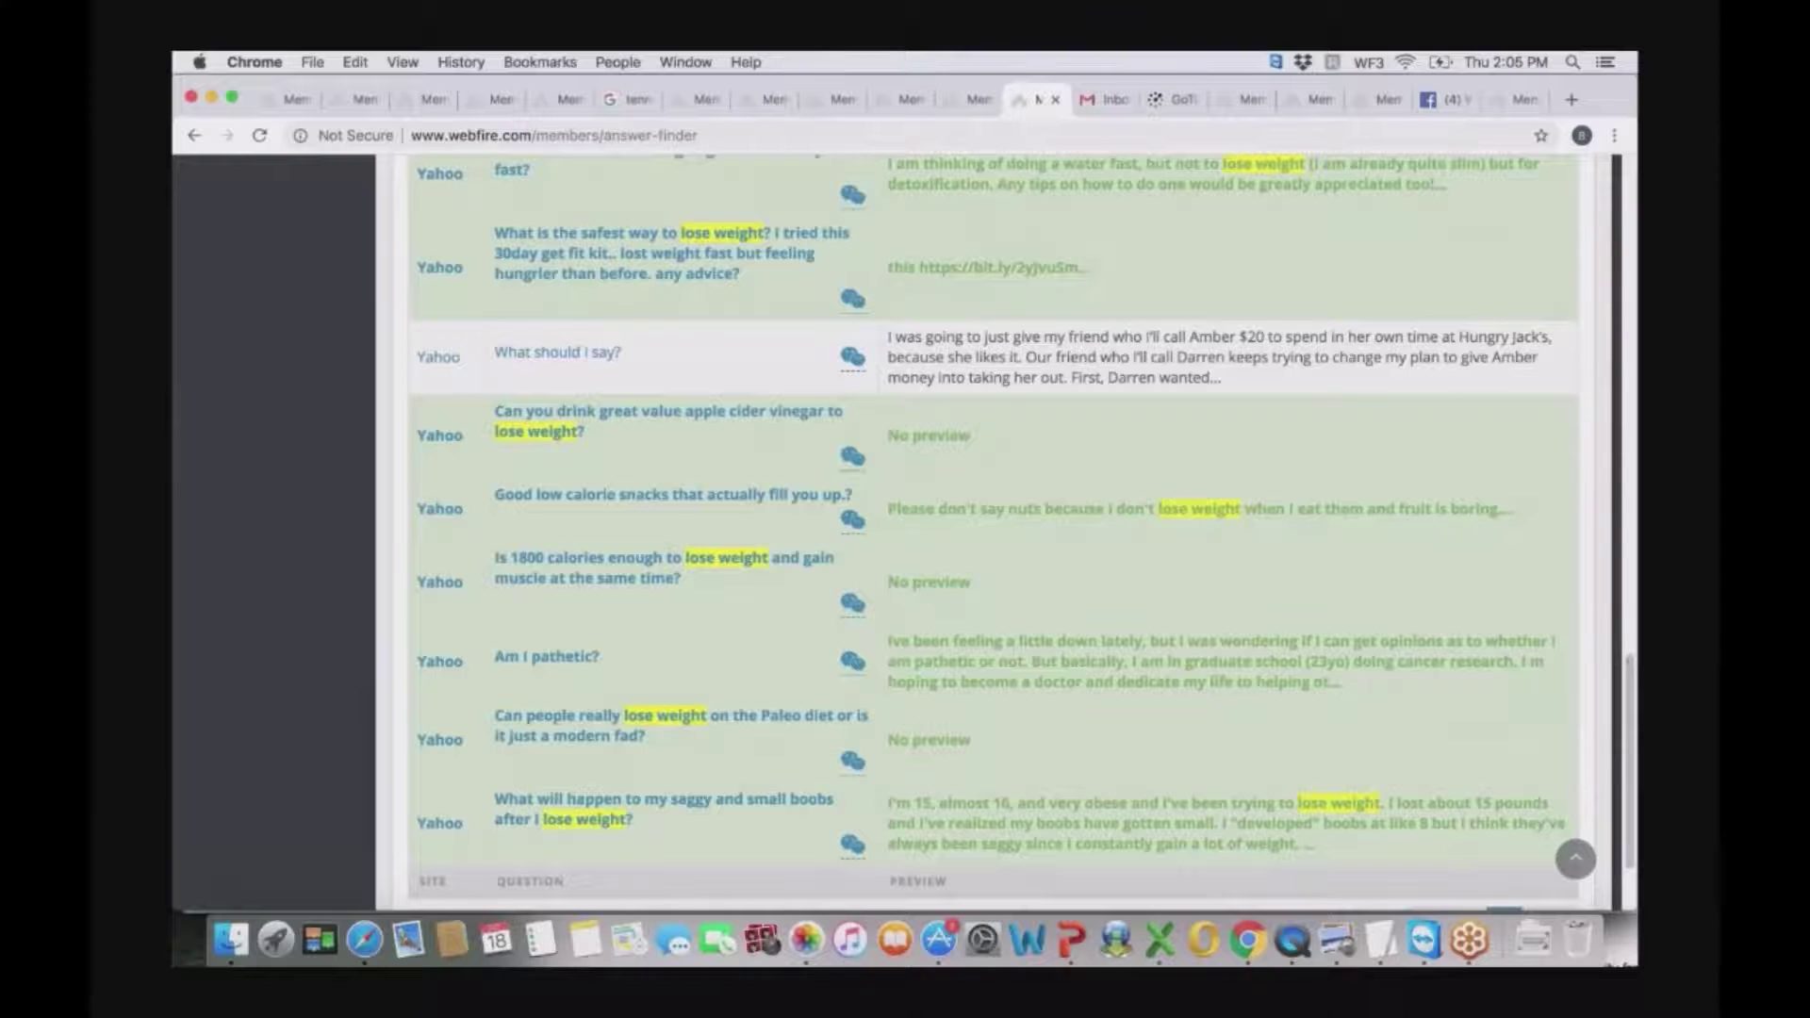
- Review the Answer Finder's introduction and "lose weight" search form again, and return to the end of its question list
scroll(1629, 696, down, 3)
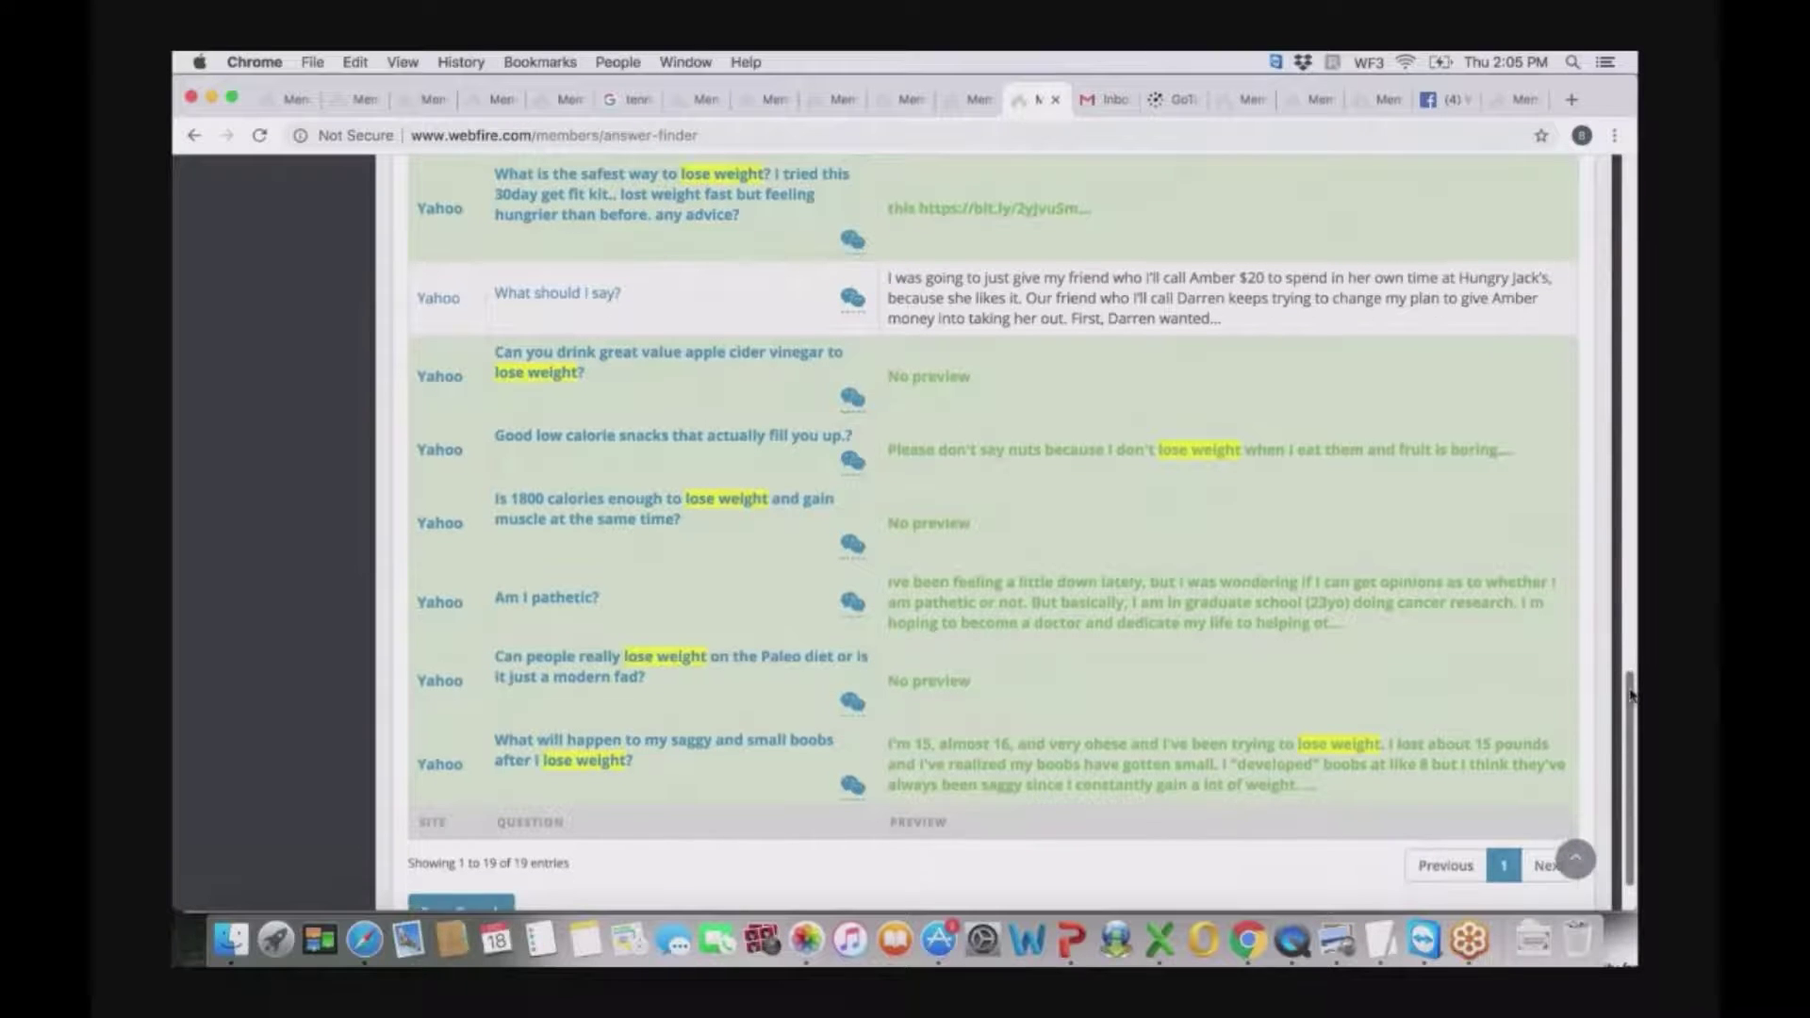
drag(1630, 695, 1610, 195)
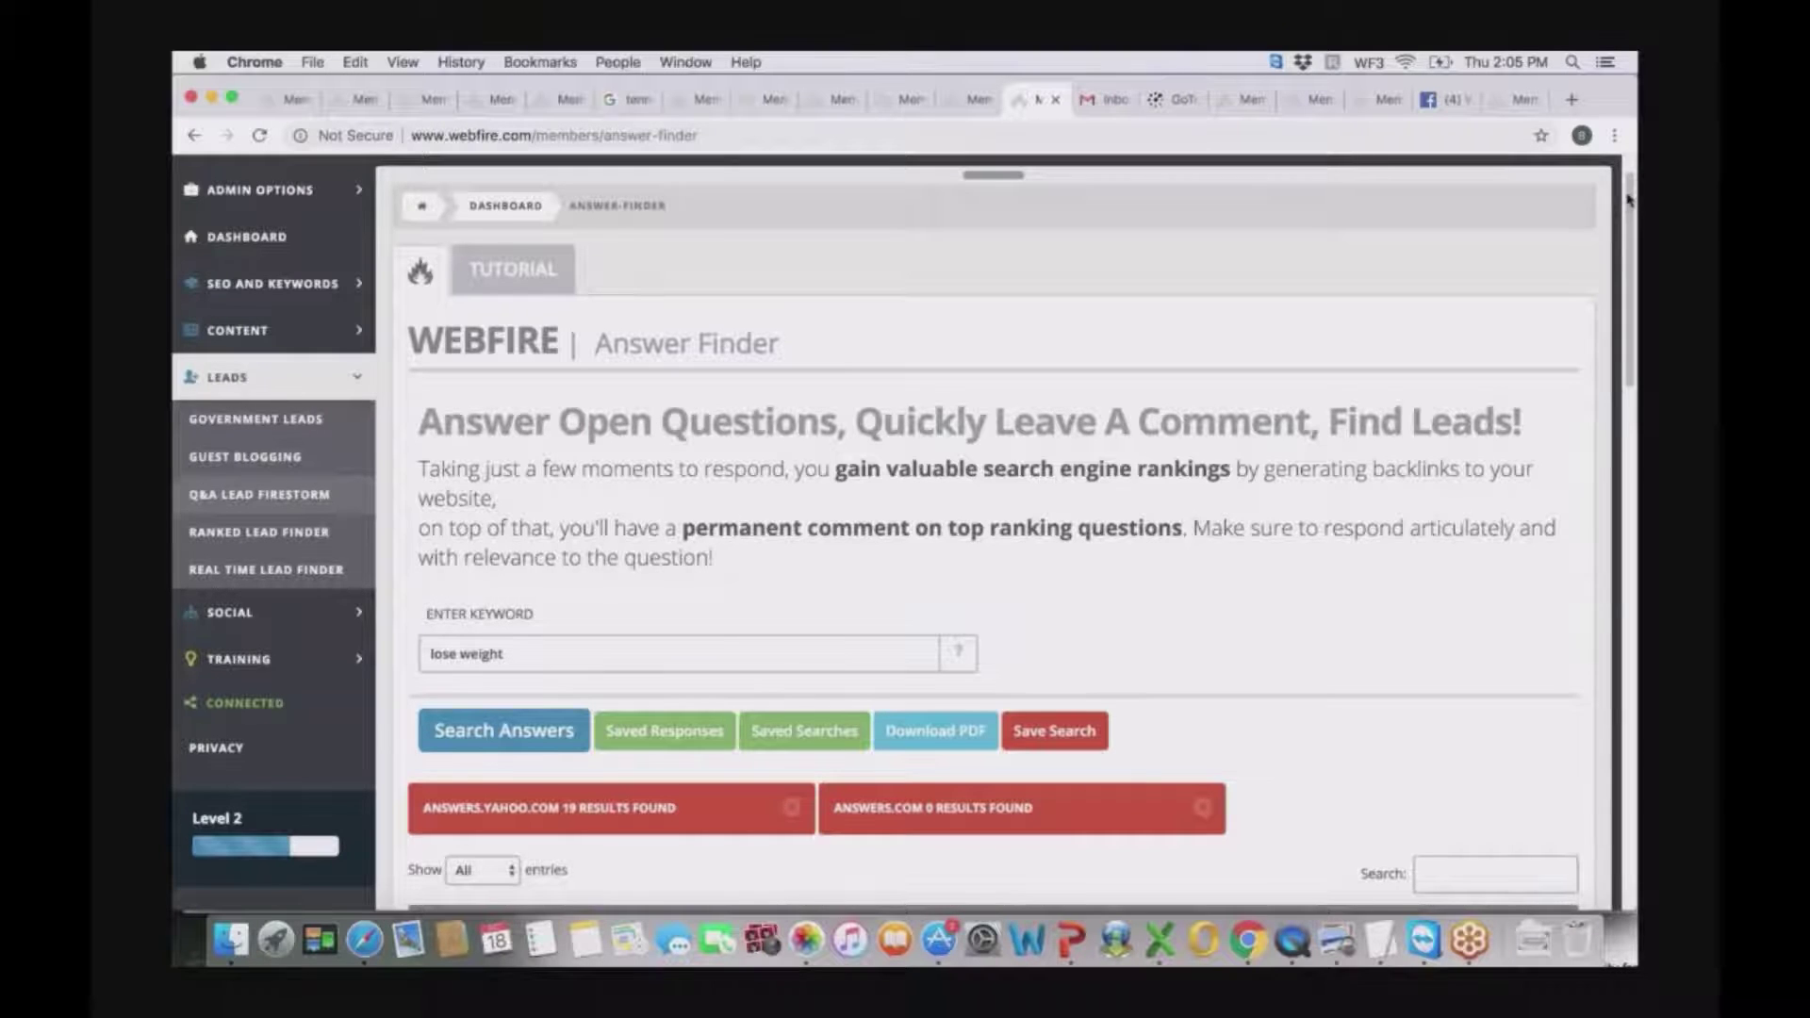
scroll(1626, 235, down, 1)
drag(1634, 264, 1633, 754)
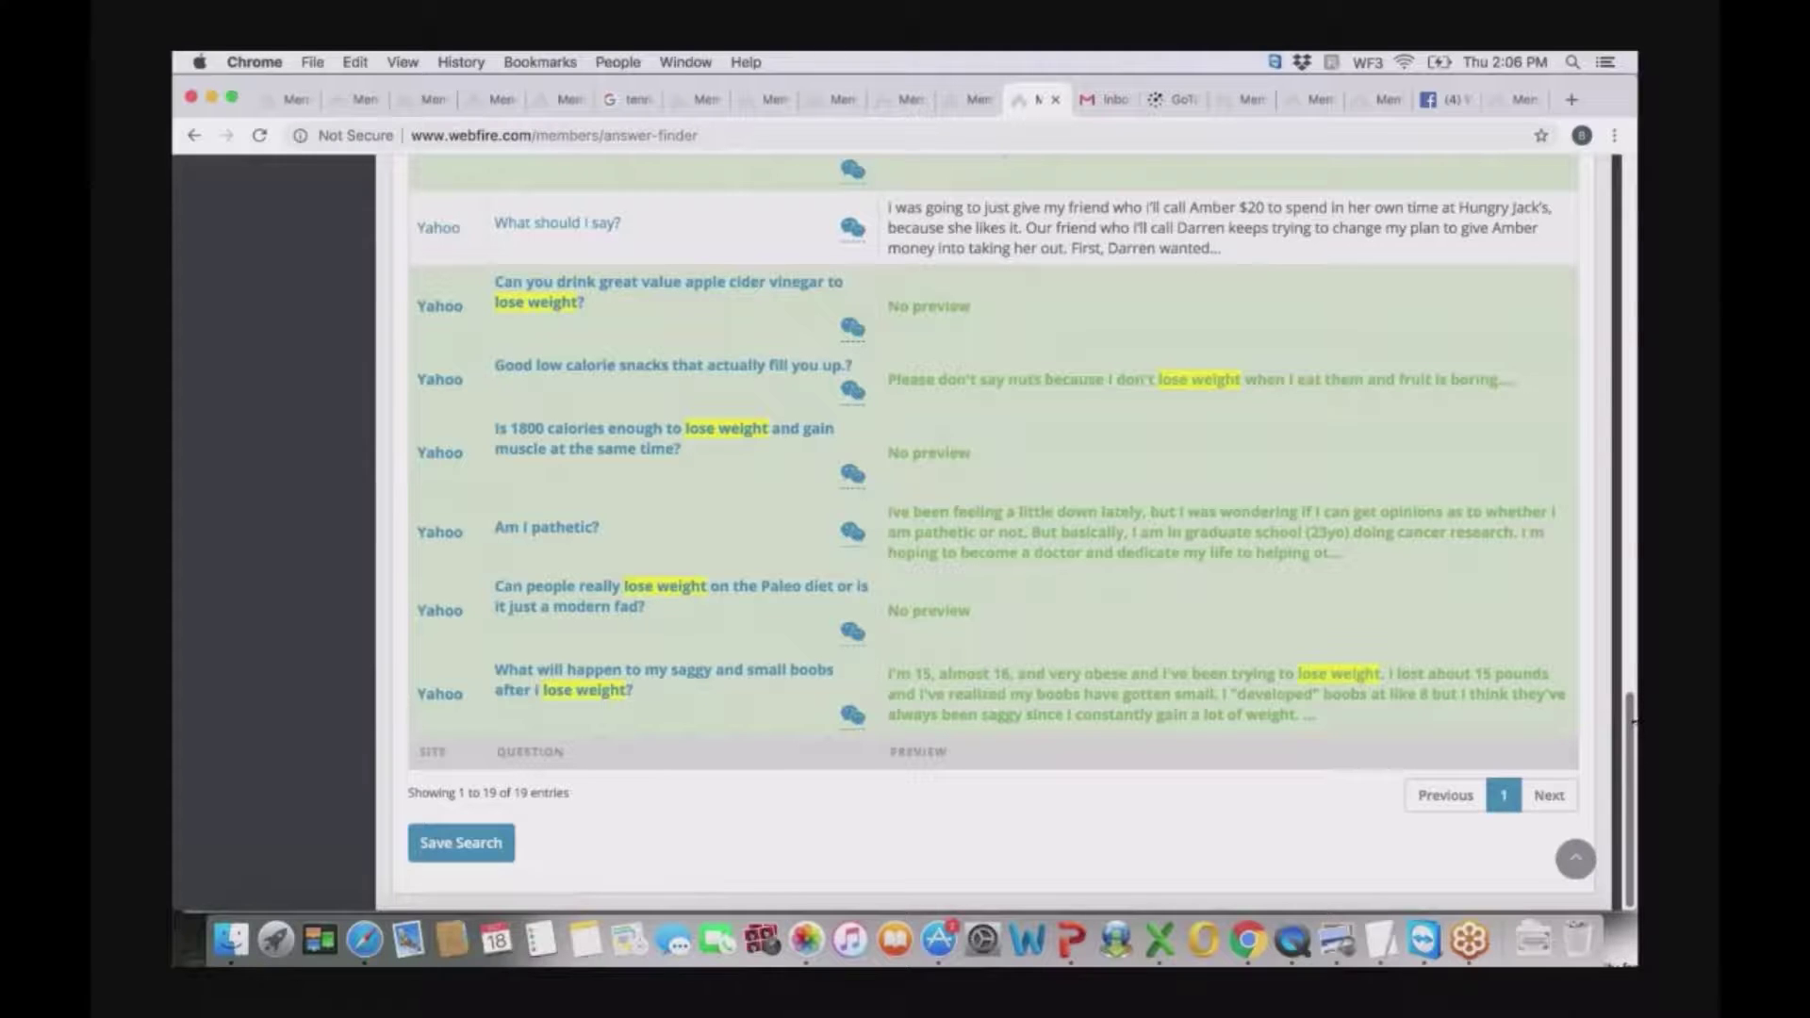
scroll(1632, 718, up, 2)
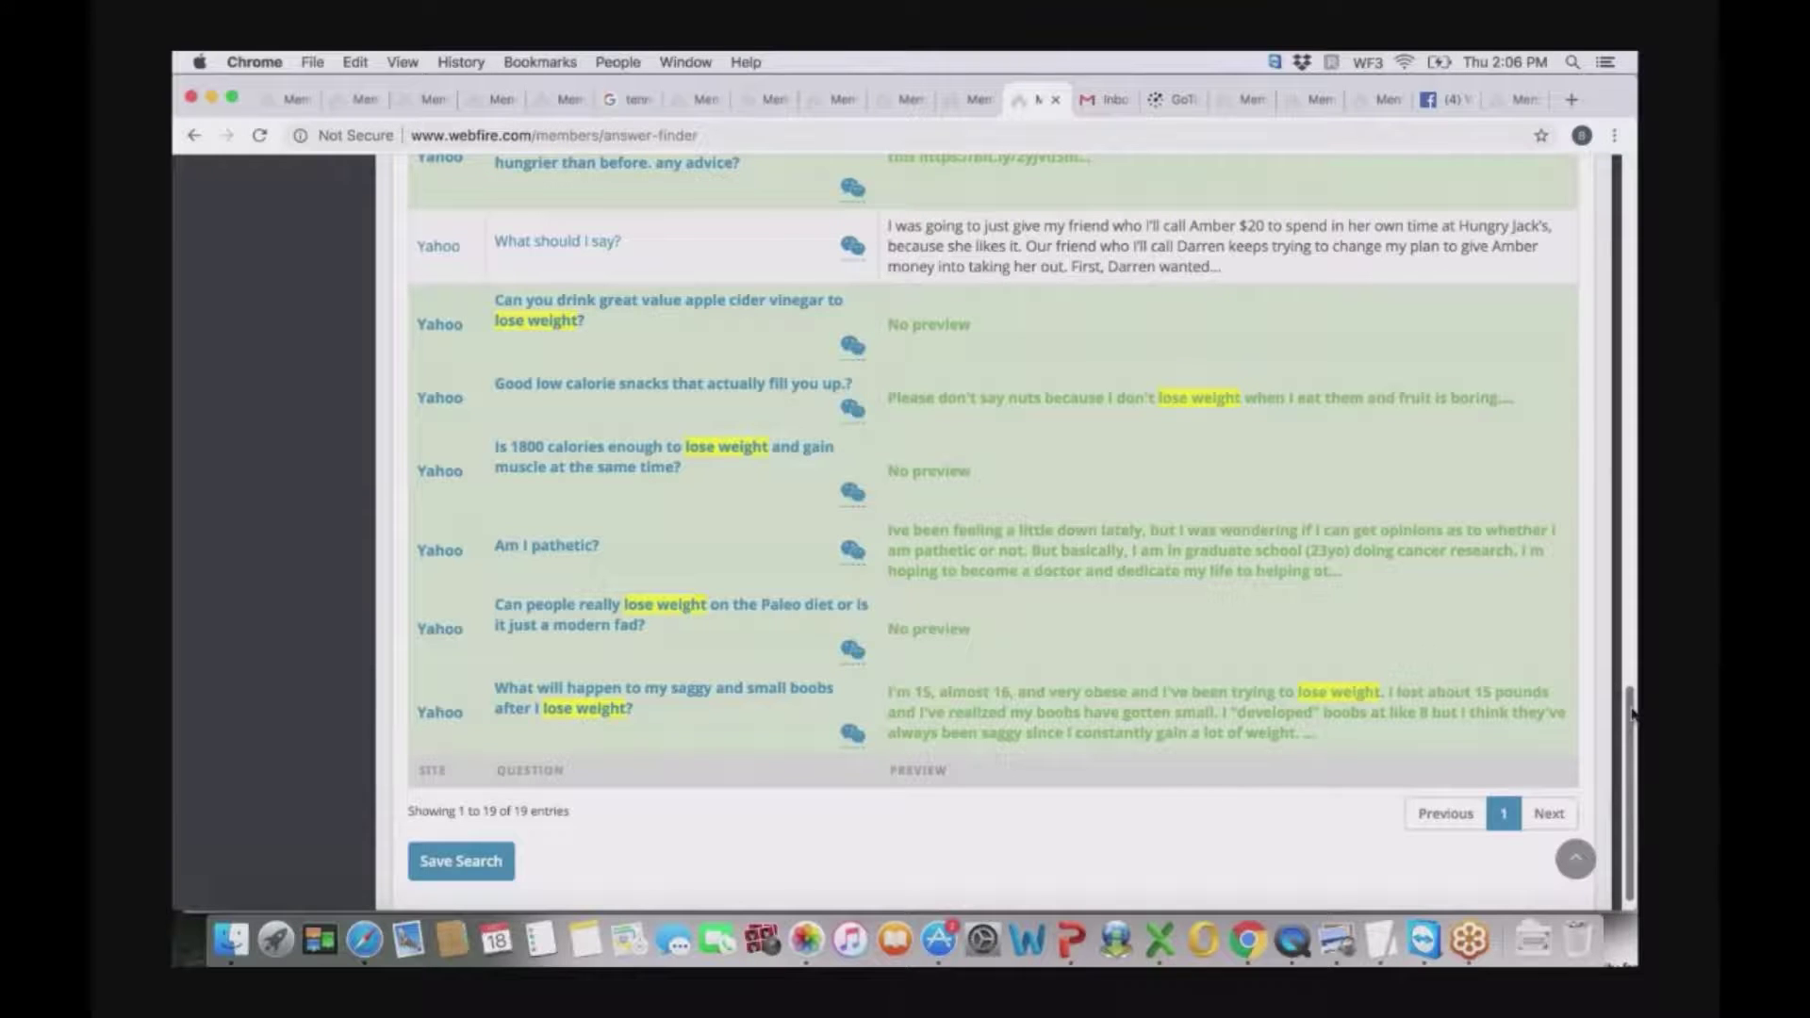
scroll(1631, 715, down, 1)
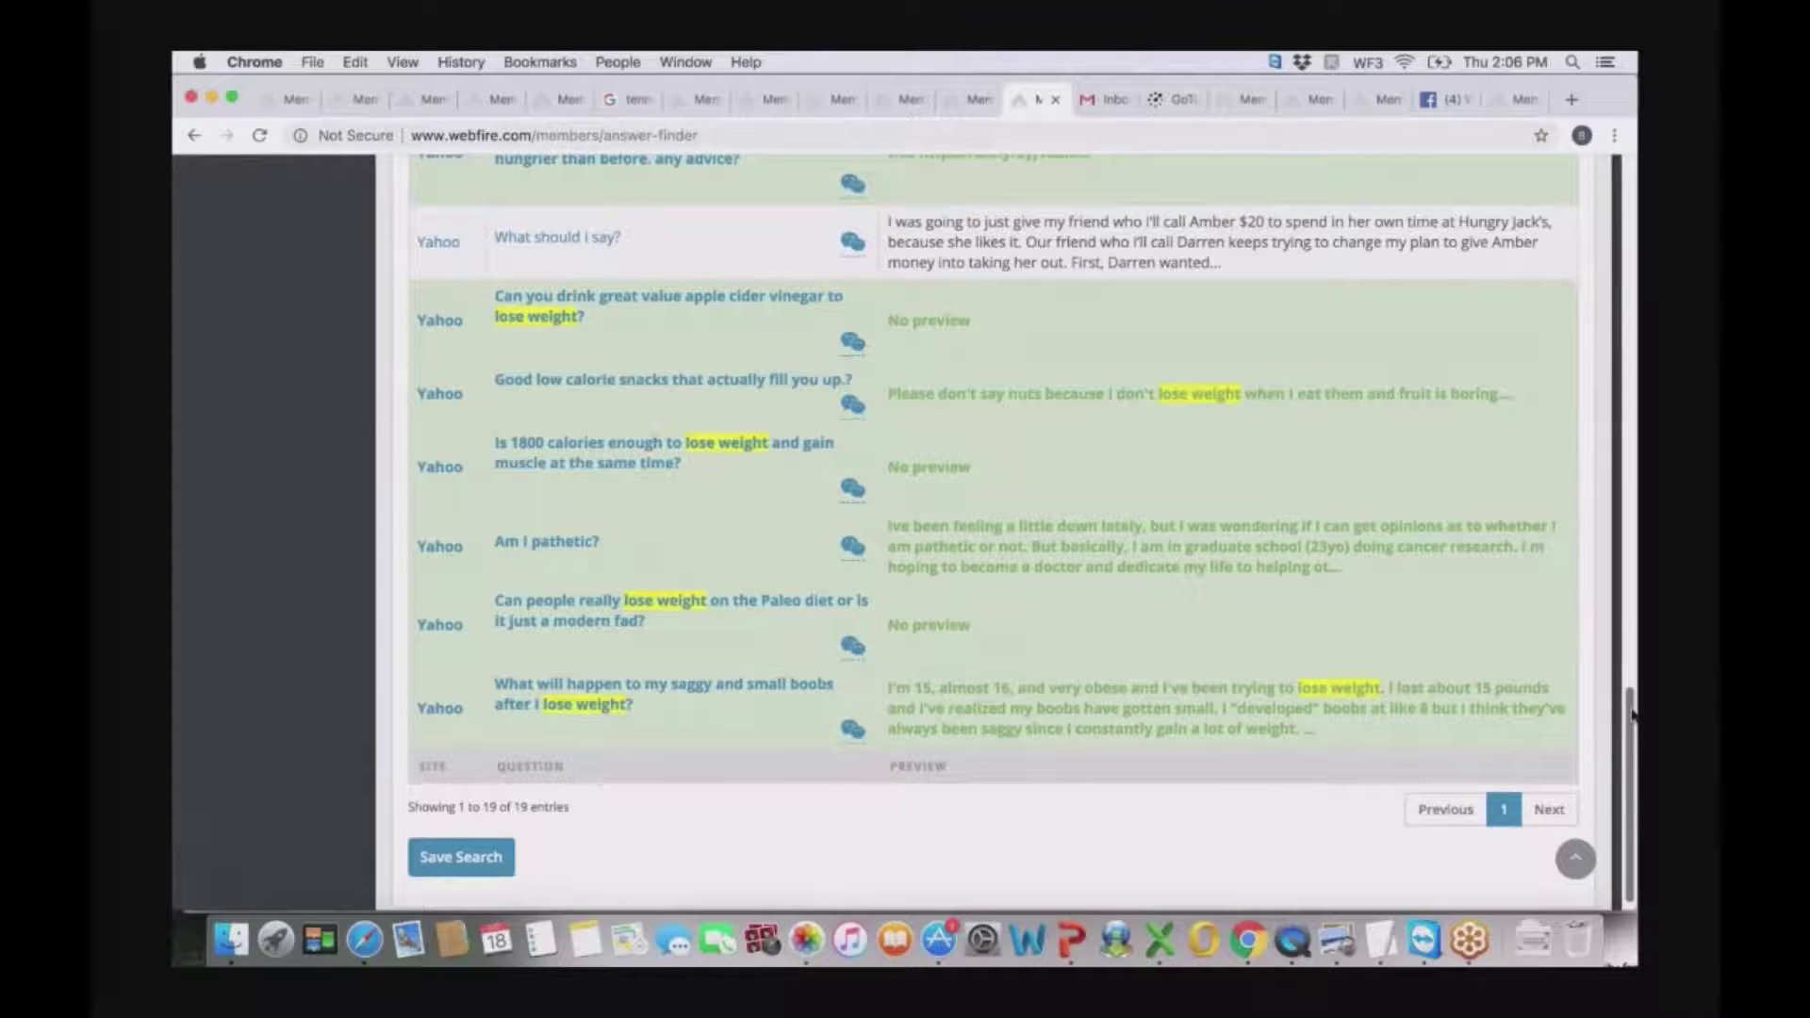
scroll(1631, 715, down, 1)
scroll(1632, 713, up, 1)
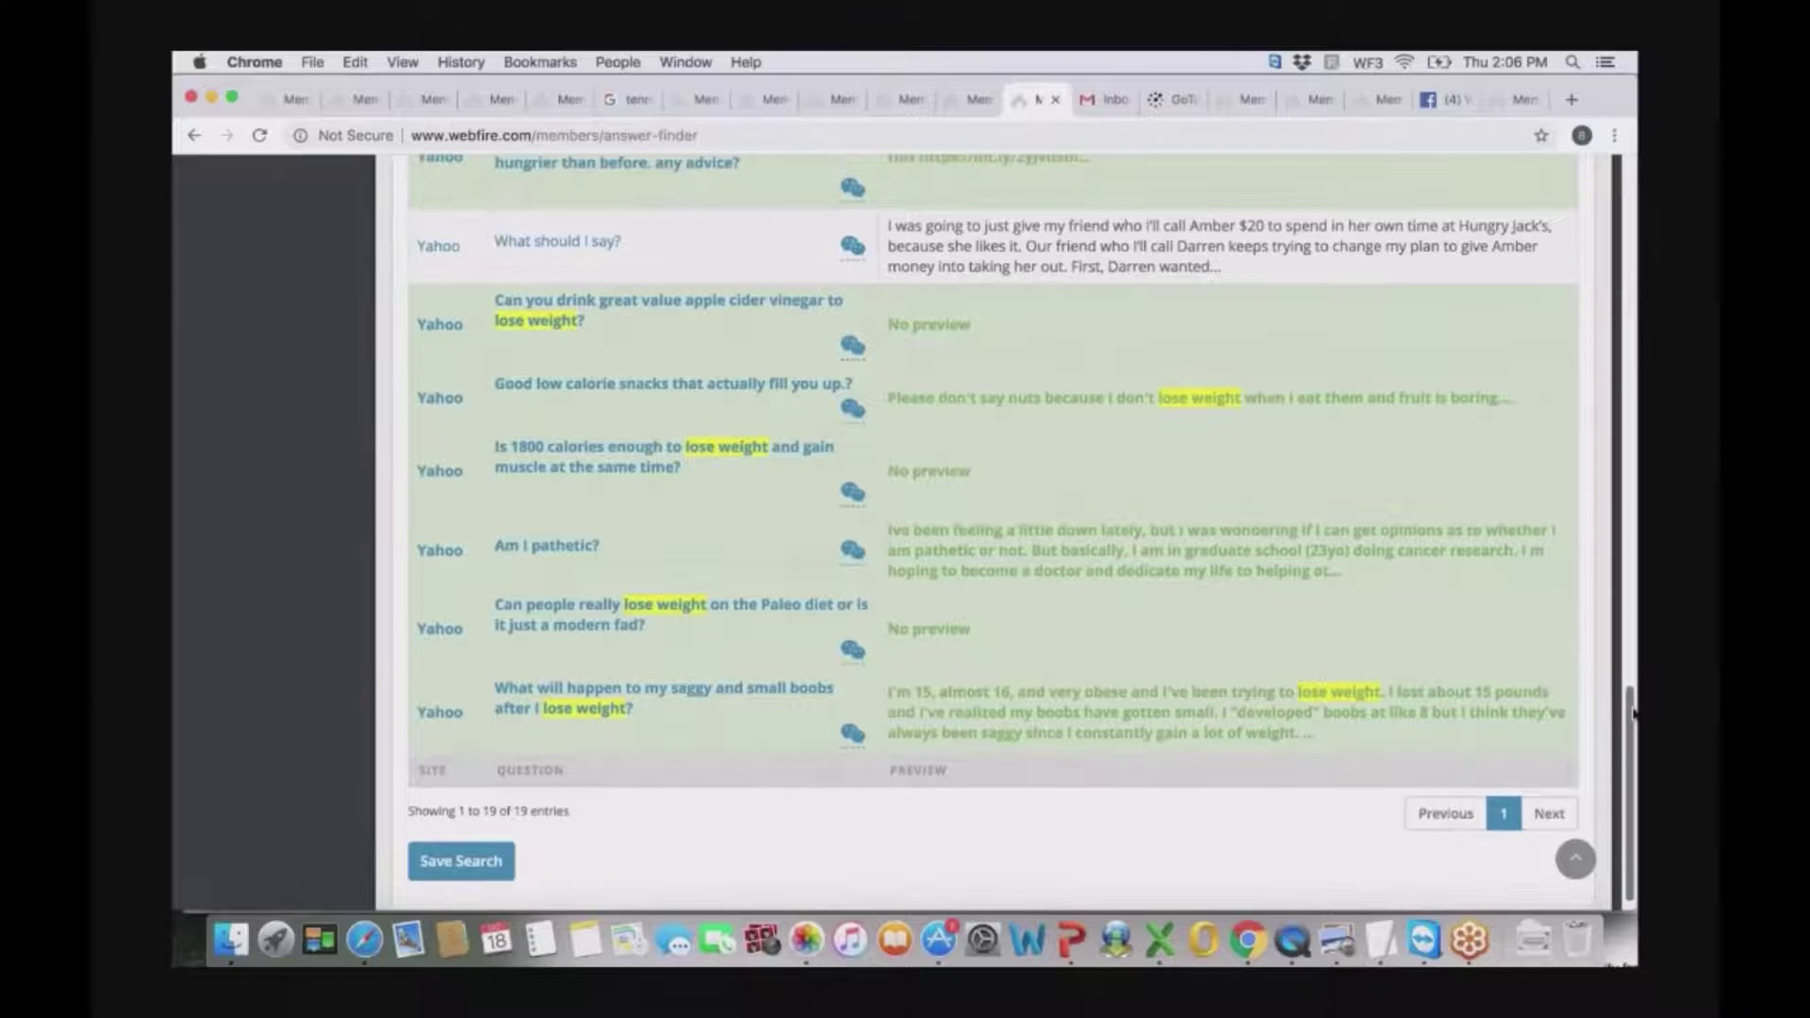
scroll(1632, 714, up, 3)
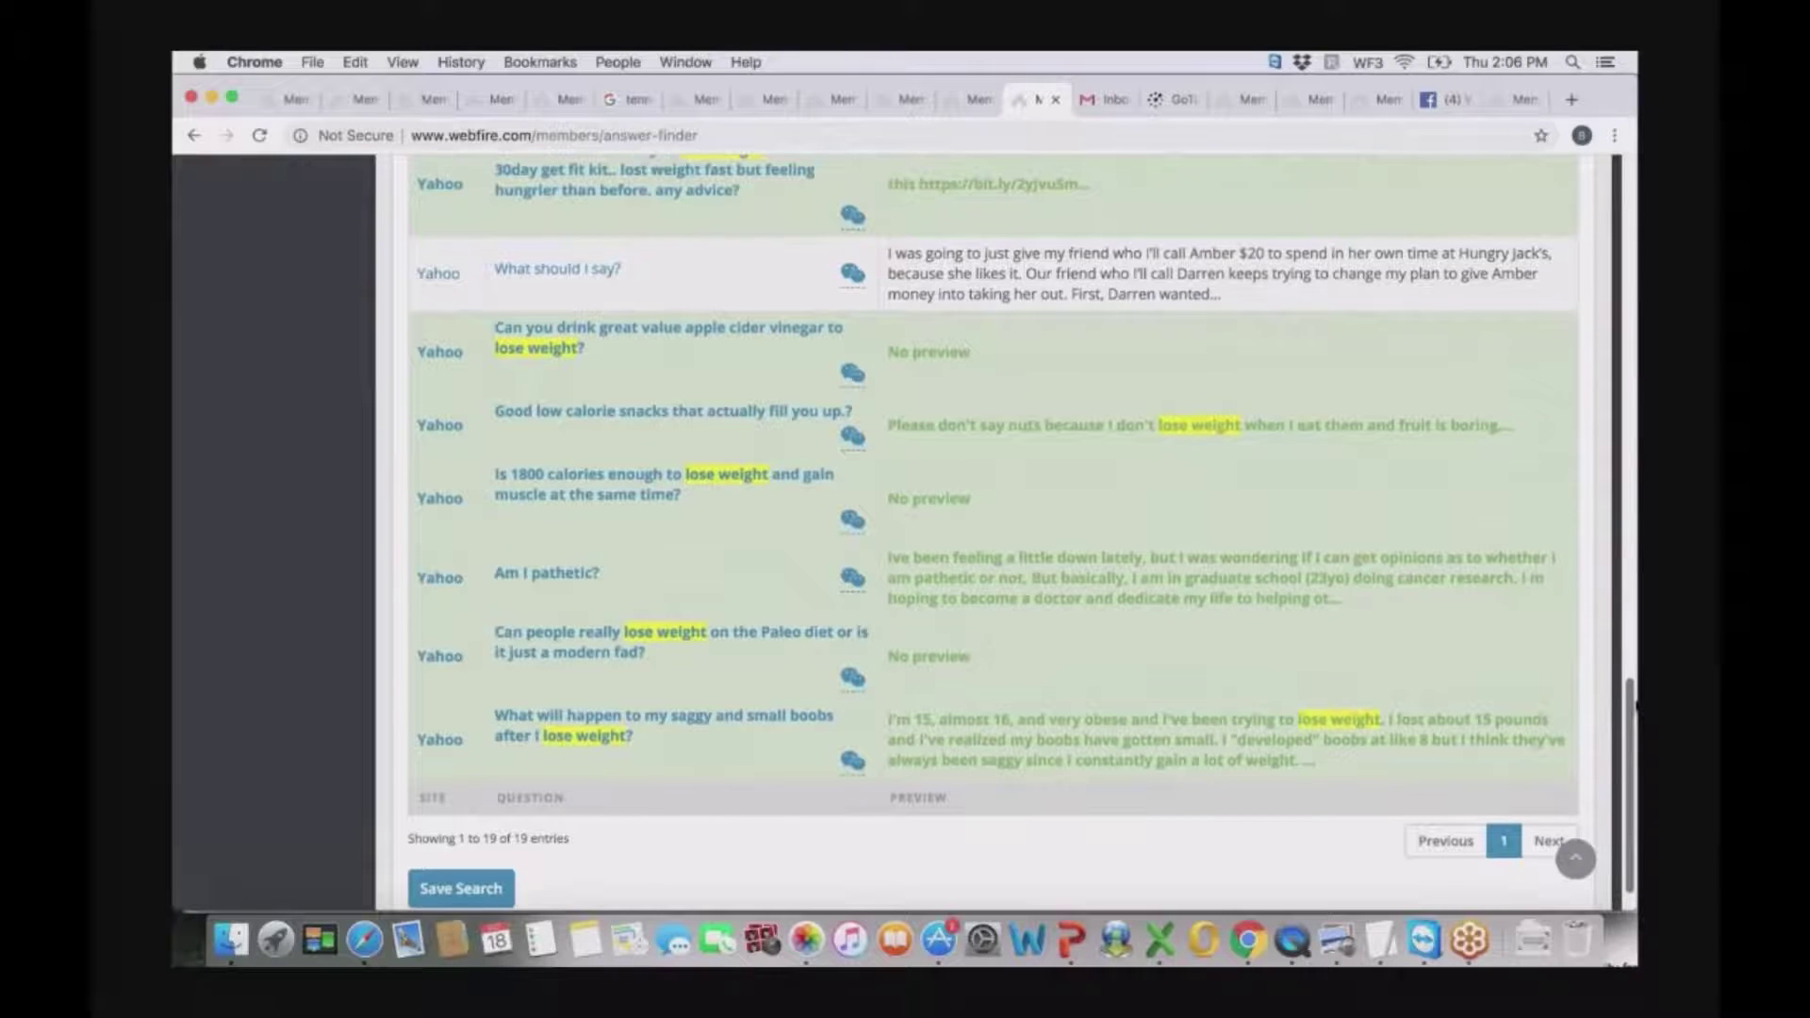
scroll(1631, 714, up, 2)
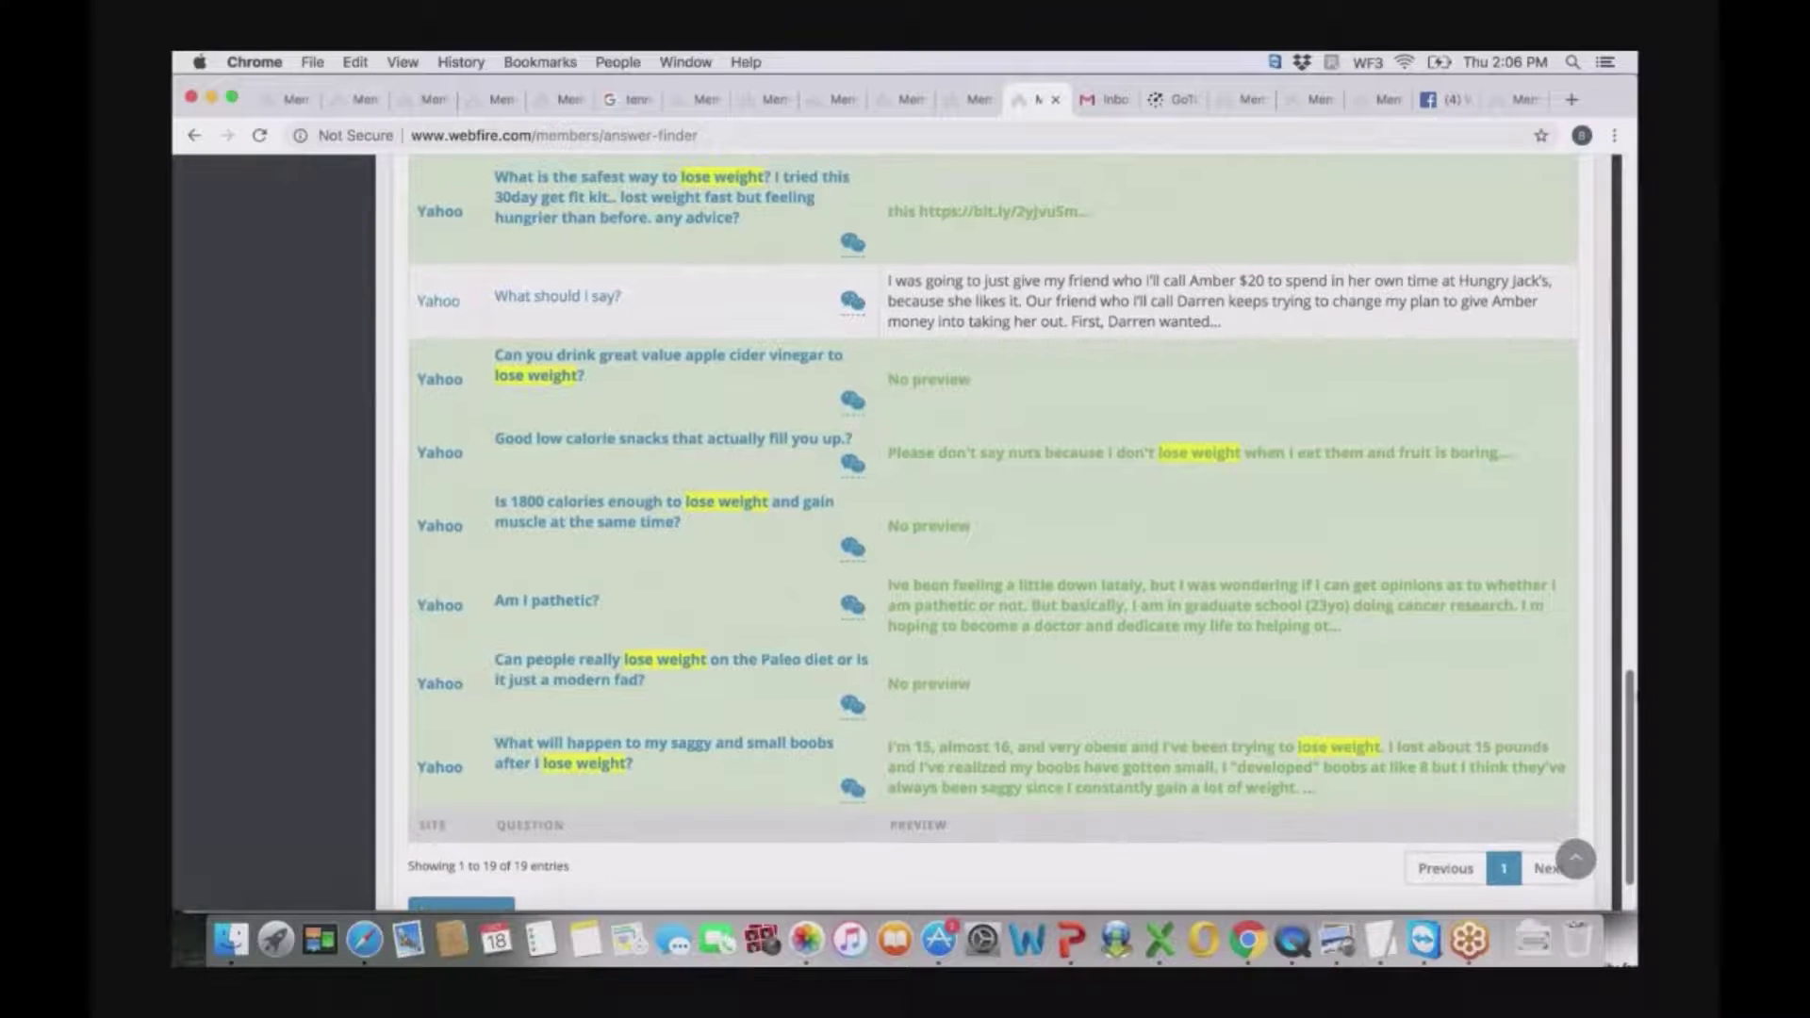
scroll(1632, 714, down, 1)
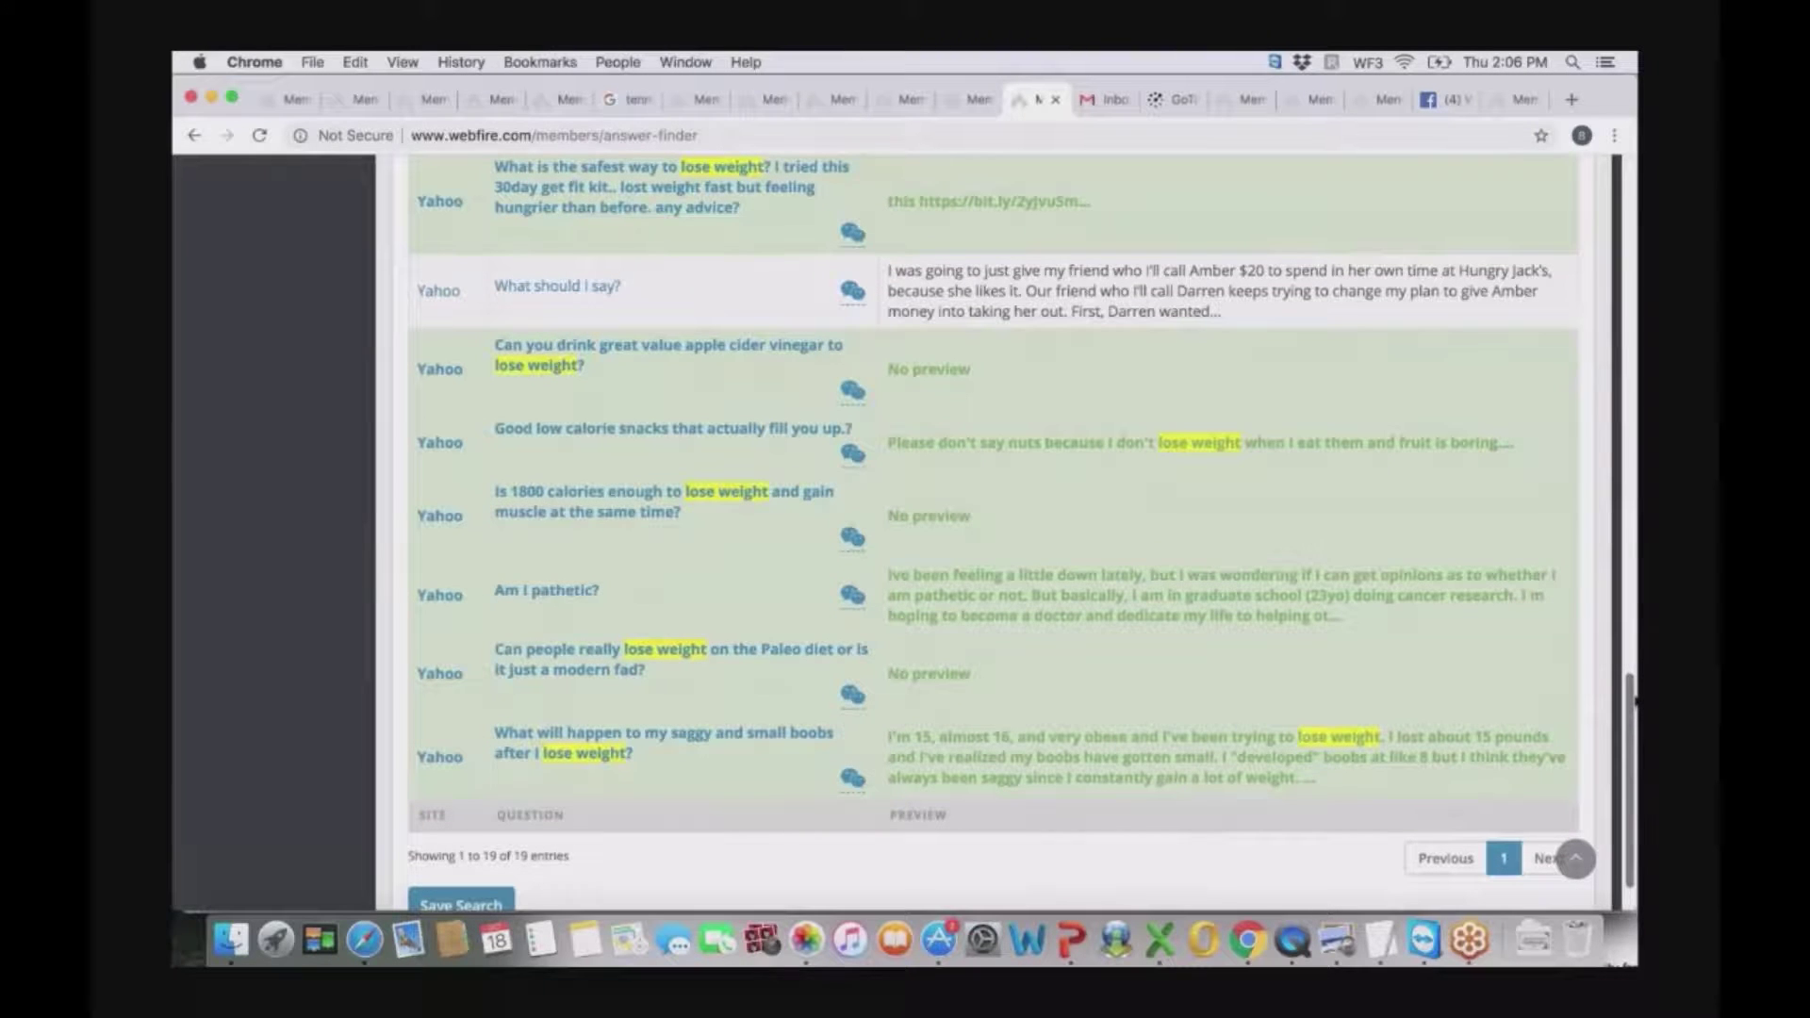
scroll(1635, 702, down, 1)
scroll(1633, 699, up, 1)
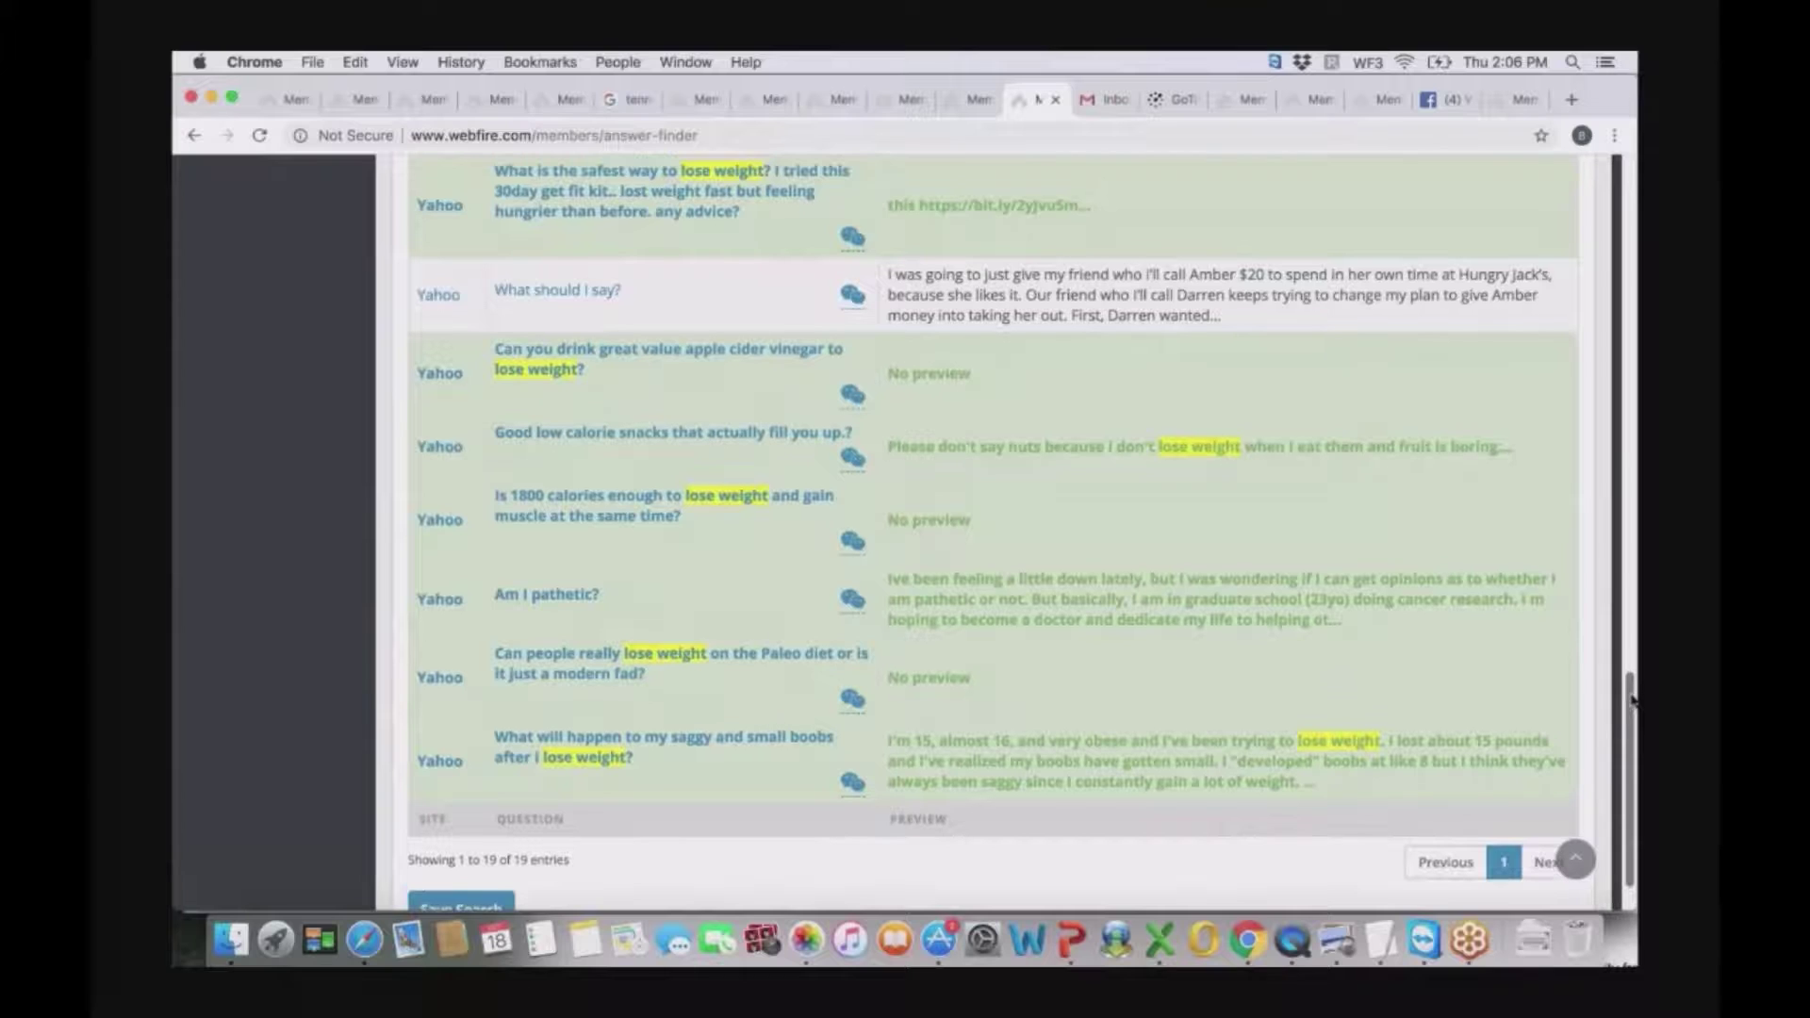
scroll(1634, 699, down, 1)
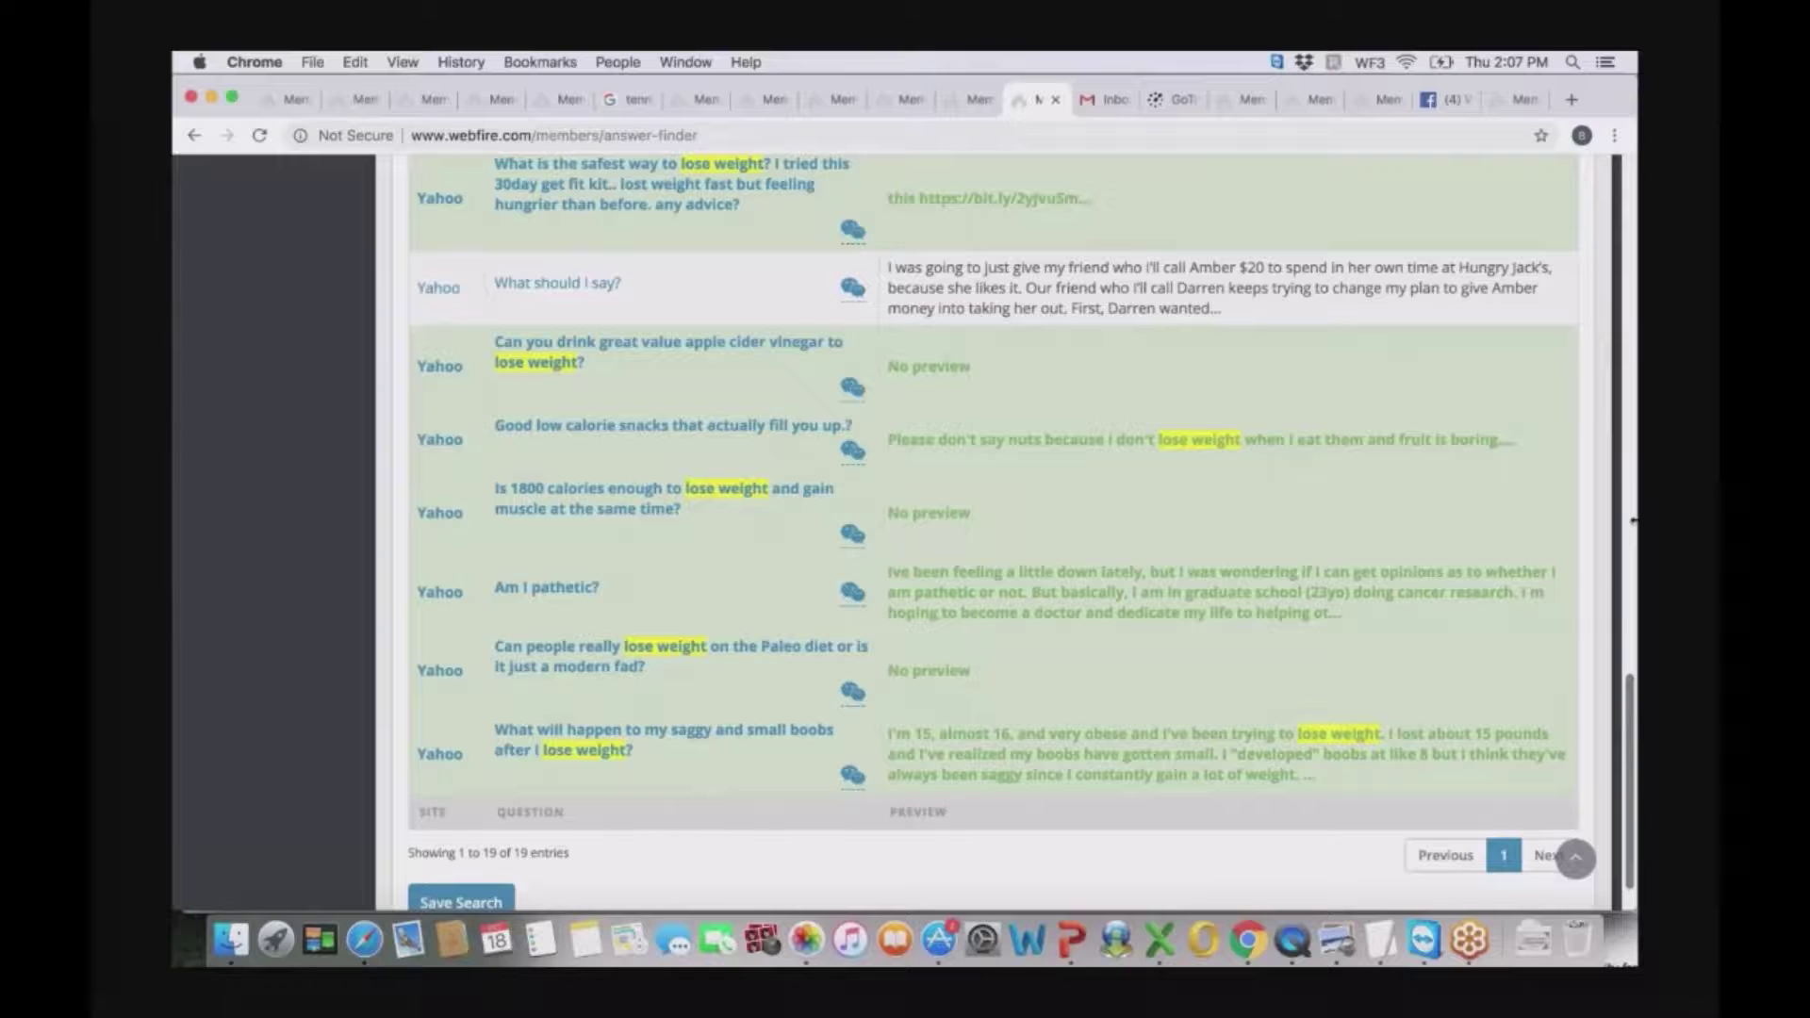
- Switch to the Tweet Lead Finder and examine the "back pain" category's keywords, exclusions, location and link filter settings
click(1240, 101)
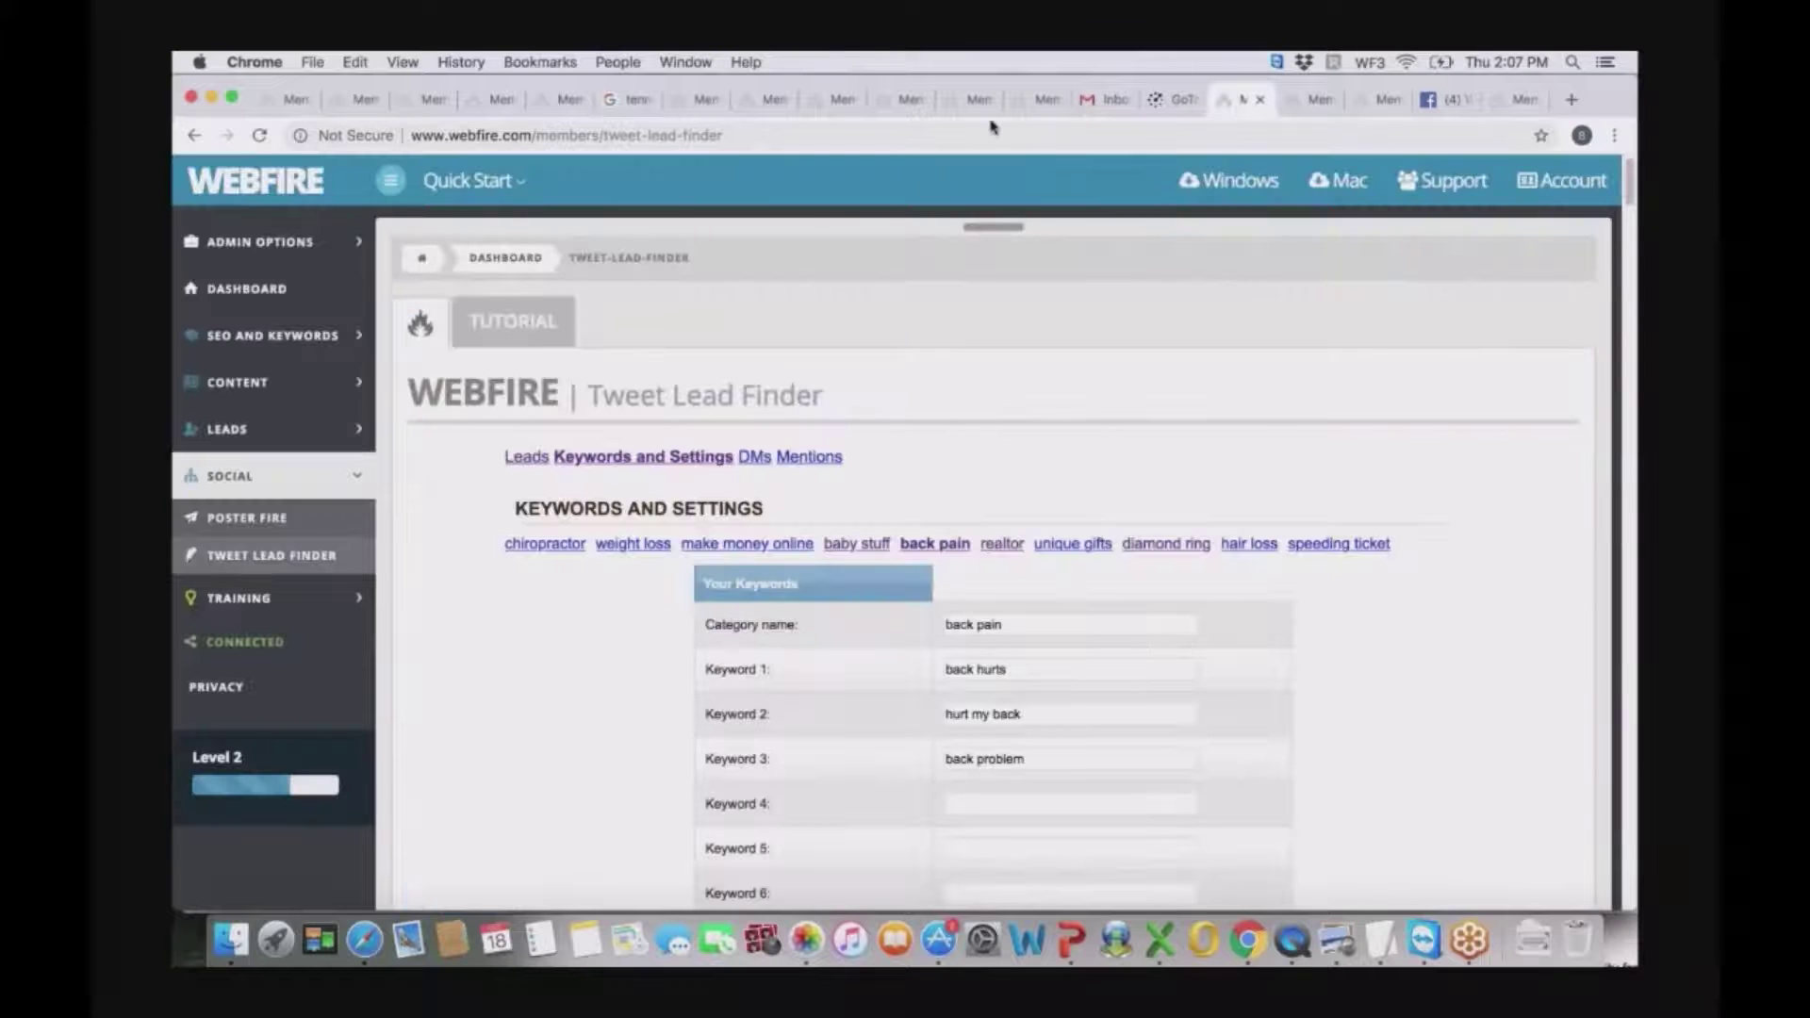
click(261, 137)
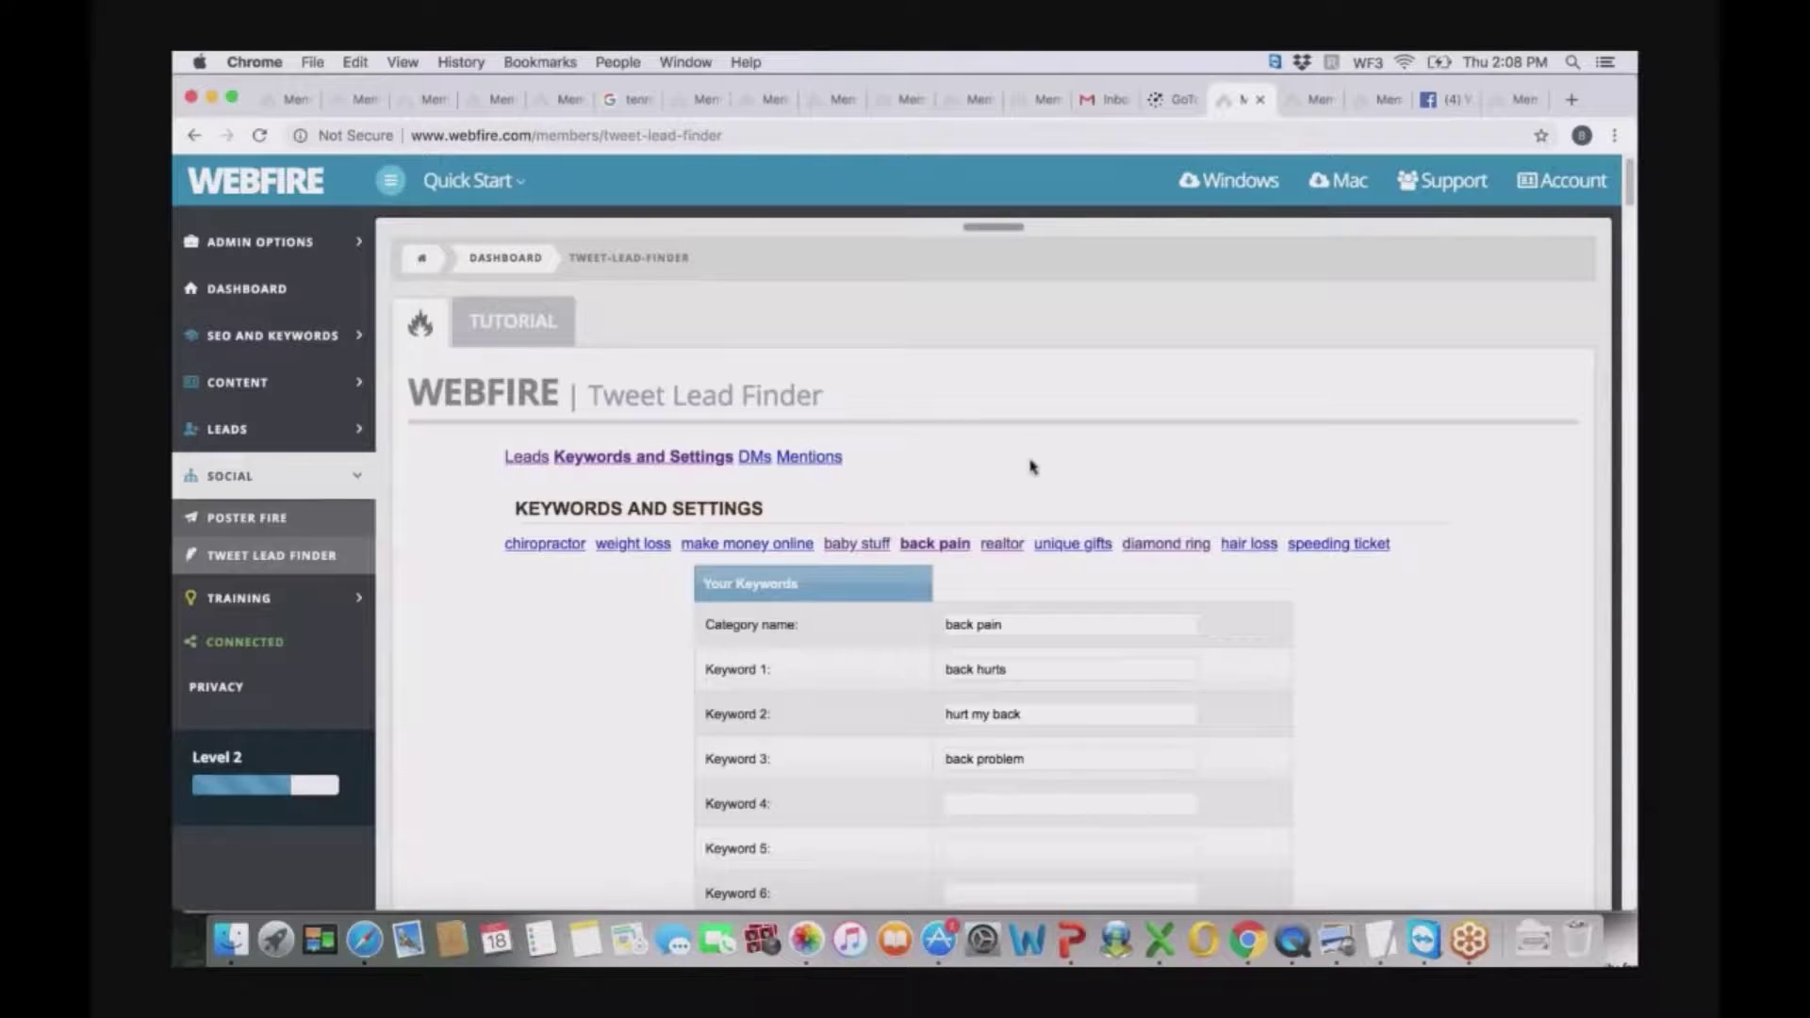
click(945, 545)
mouse_move(1632, 193)
mouse_down()
mouse_move(1631, 223)
mouse_move(1631, 198)
mouse_up()
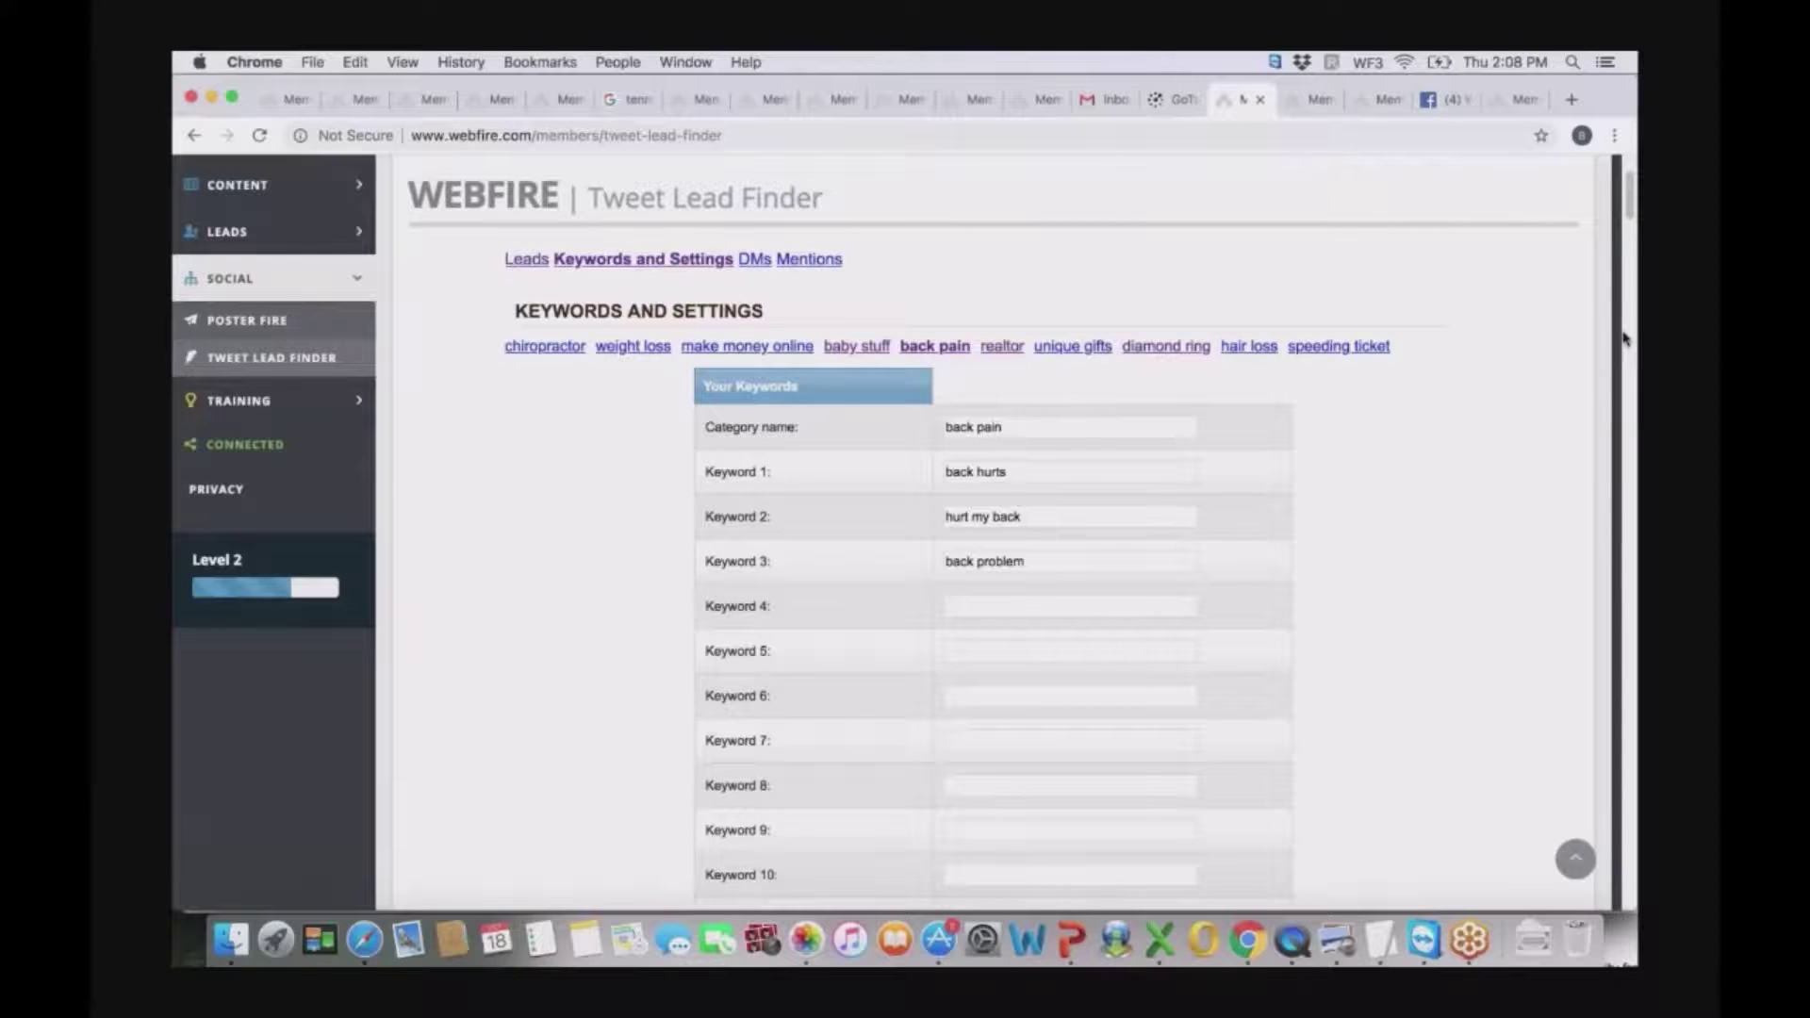
drag(1629, 208, 1480, 283)
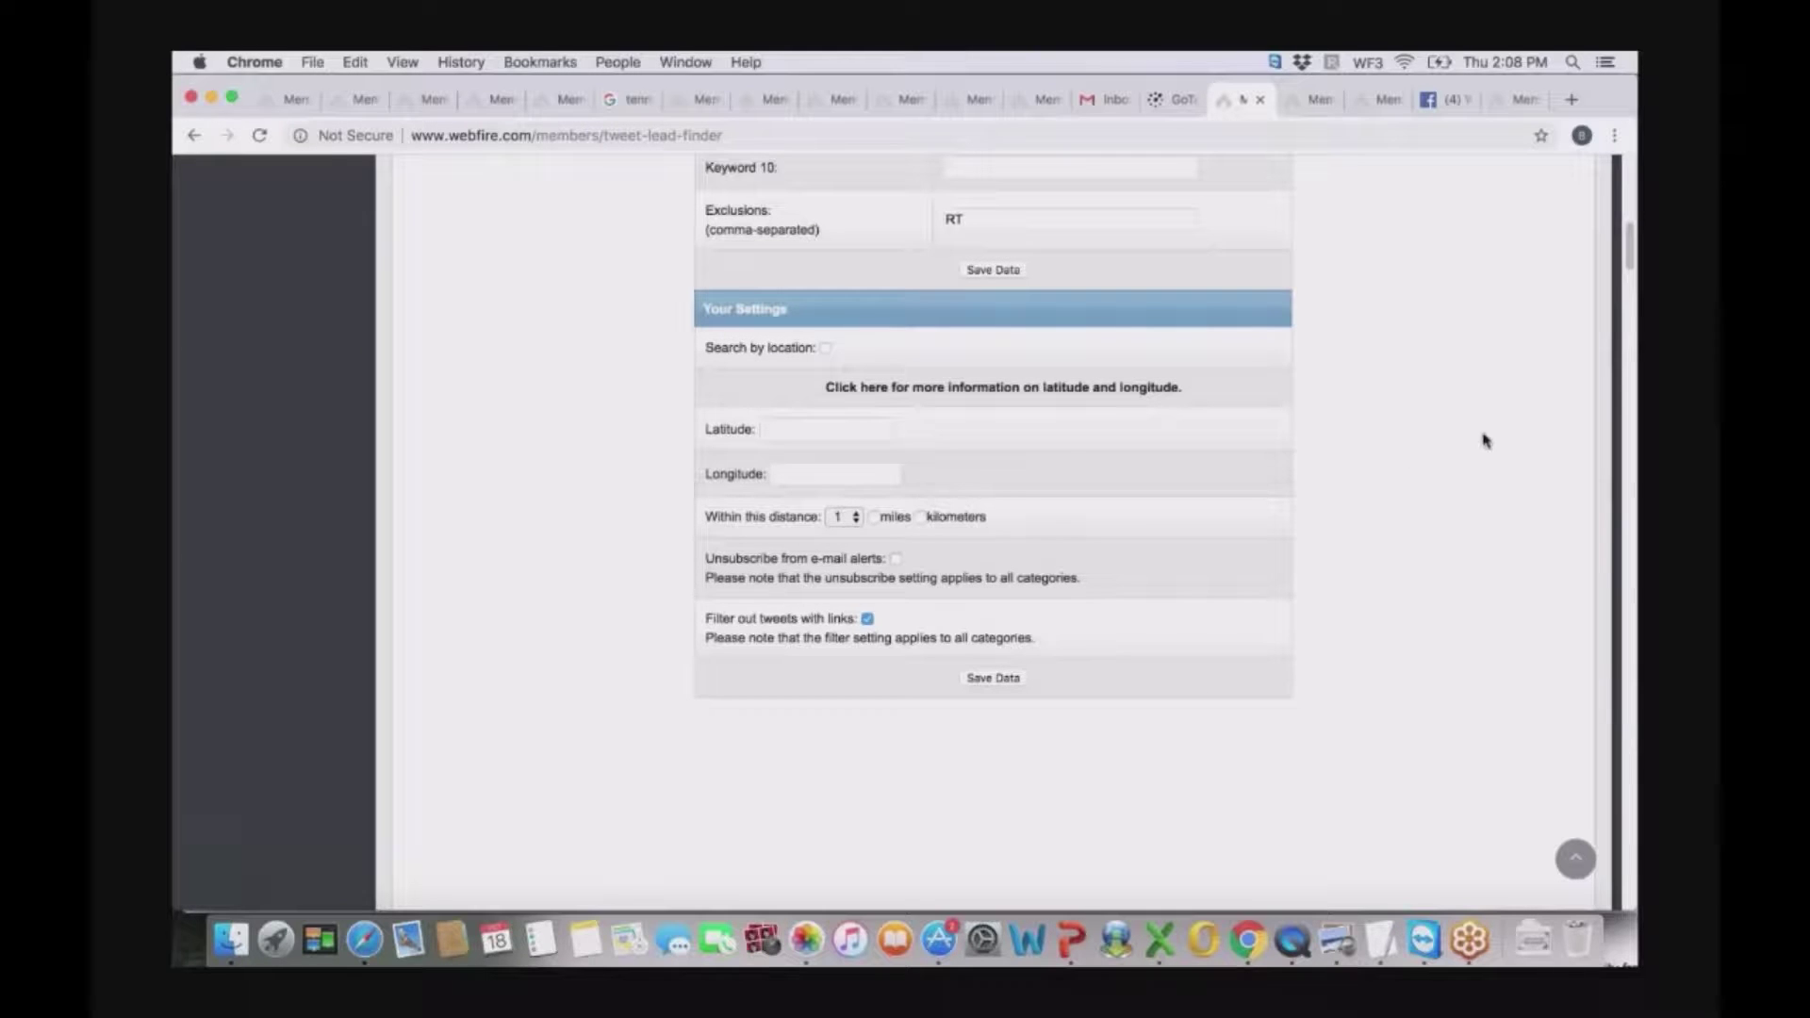
drag(1628, 267, 1625, 201)
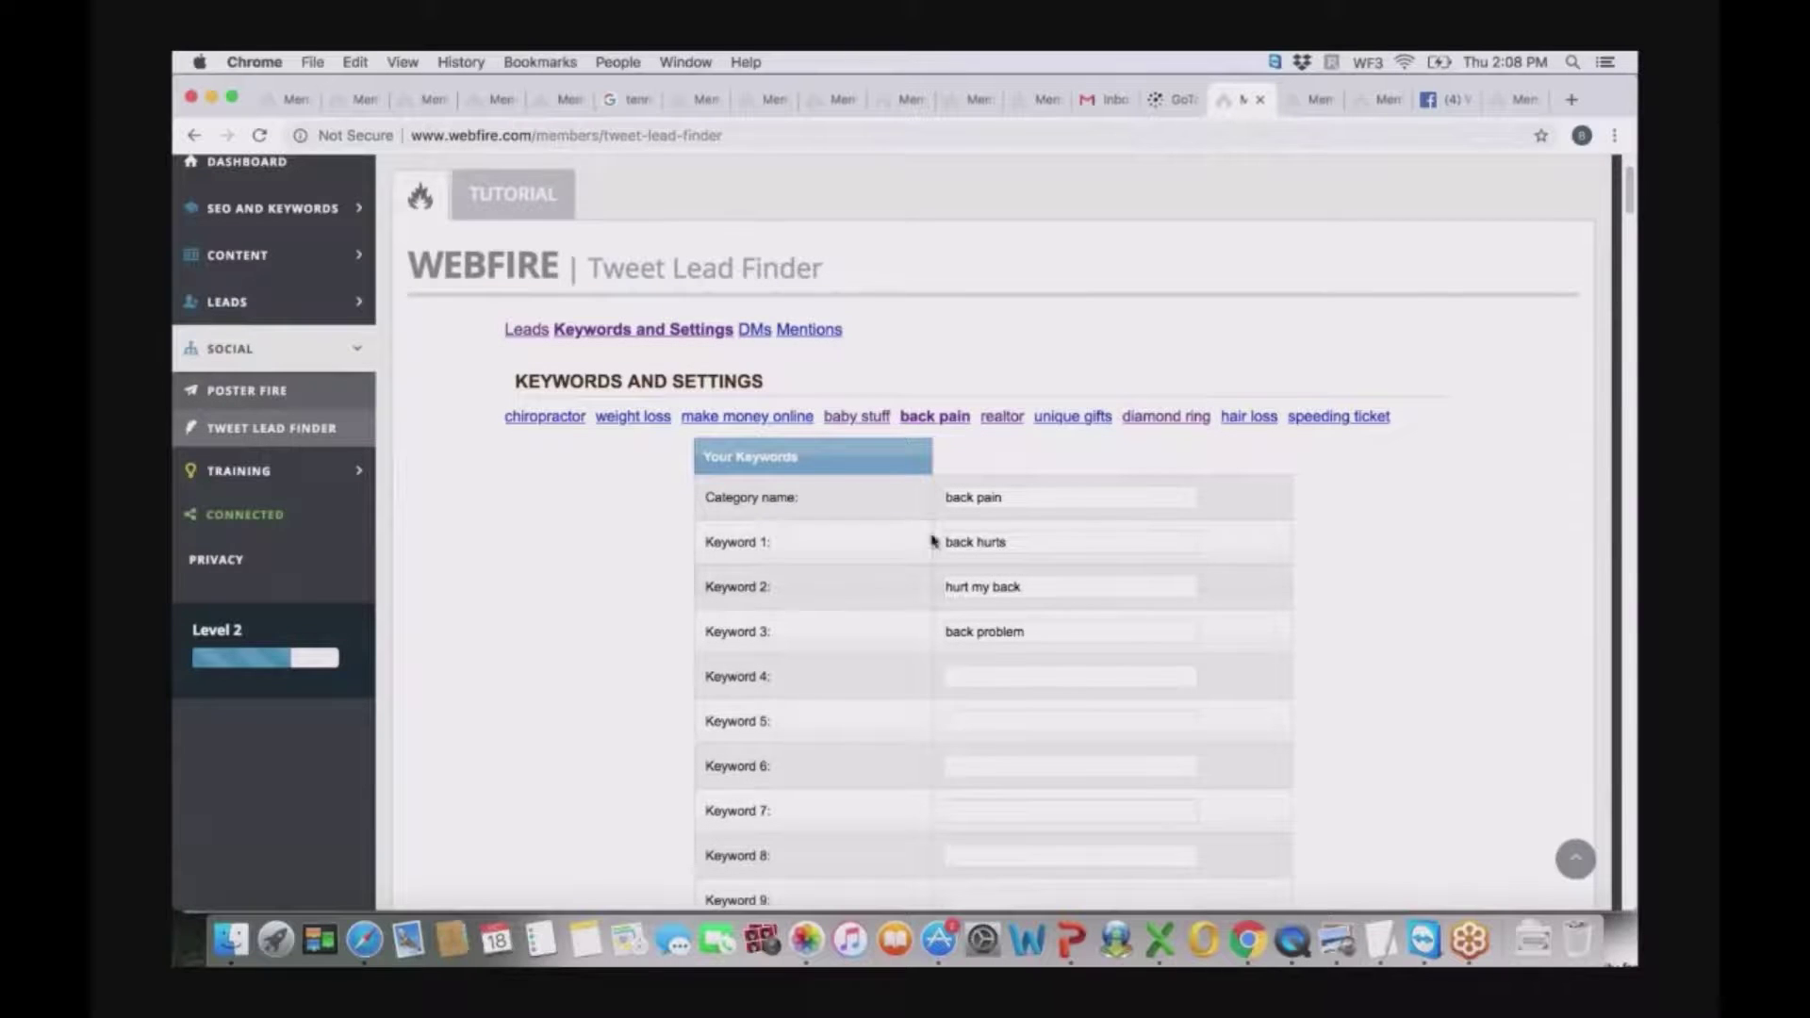
- Open the Tweet Lead Finder's leads for "back pain" and look through the tweets to the end of the list
click(527, 330)
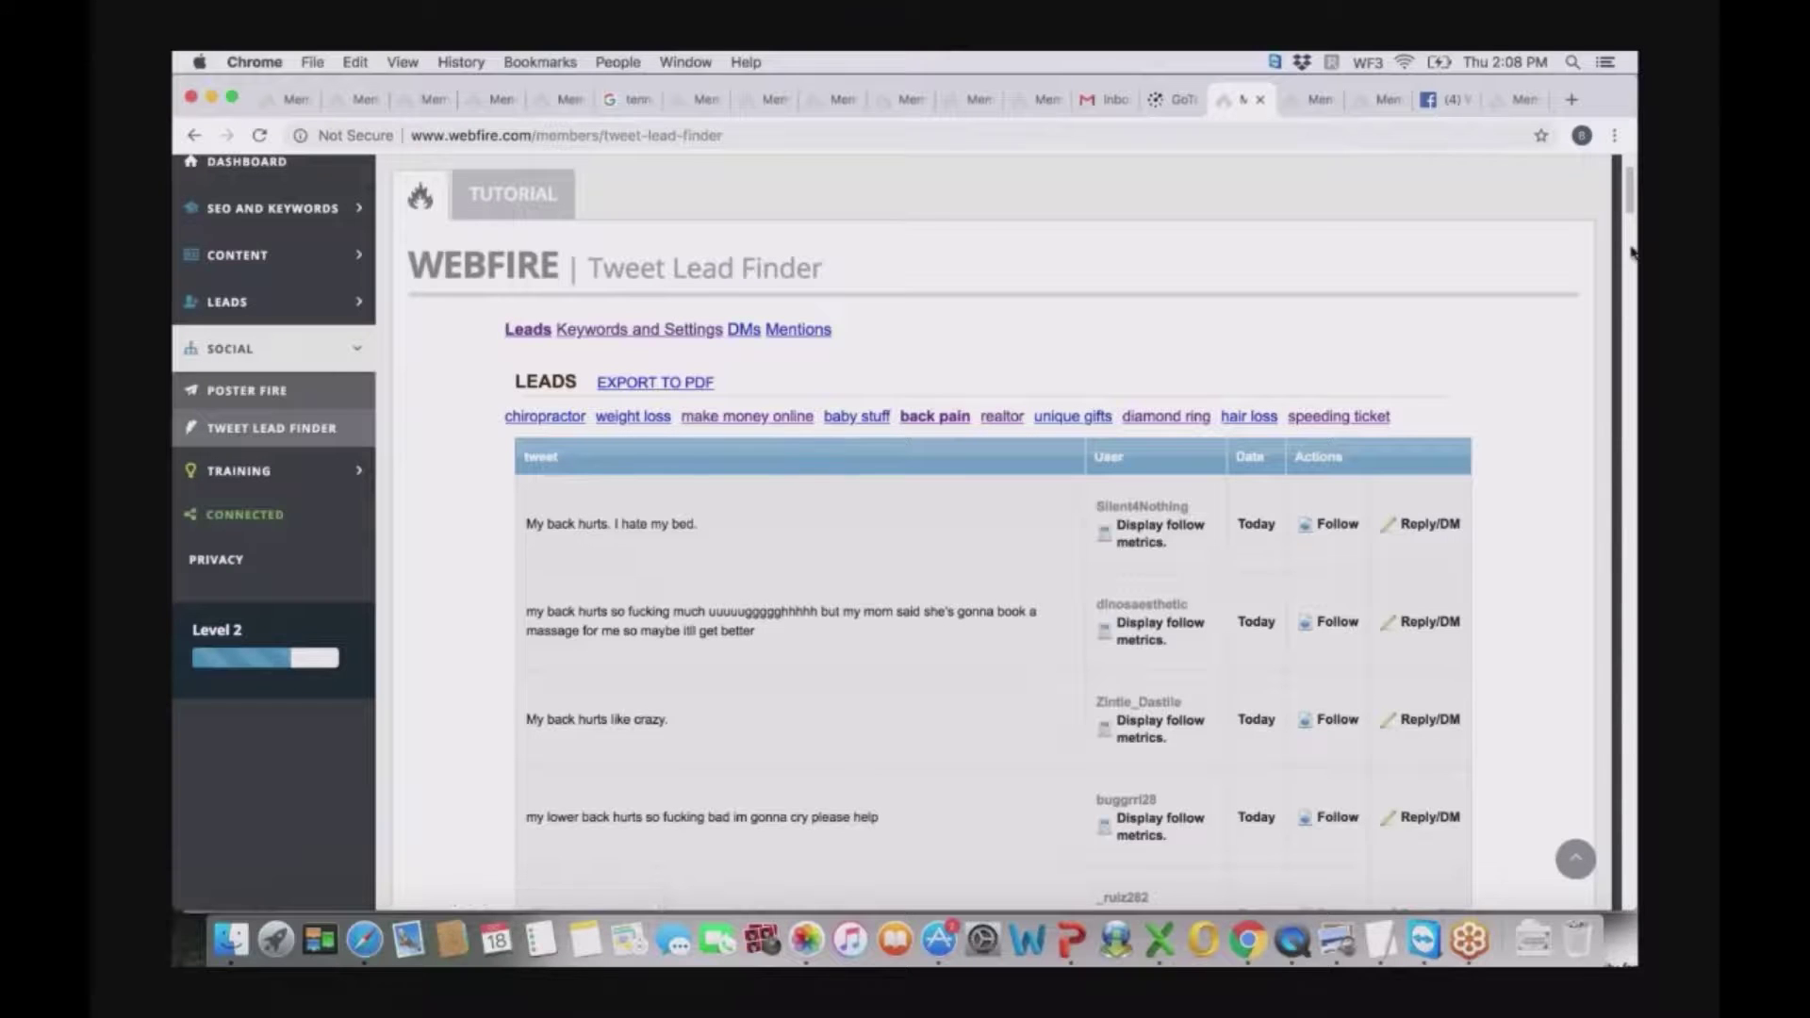
drag(1628, 194, 1630, 203)
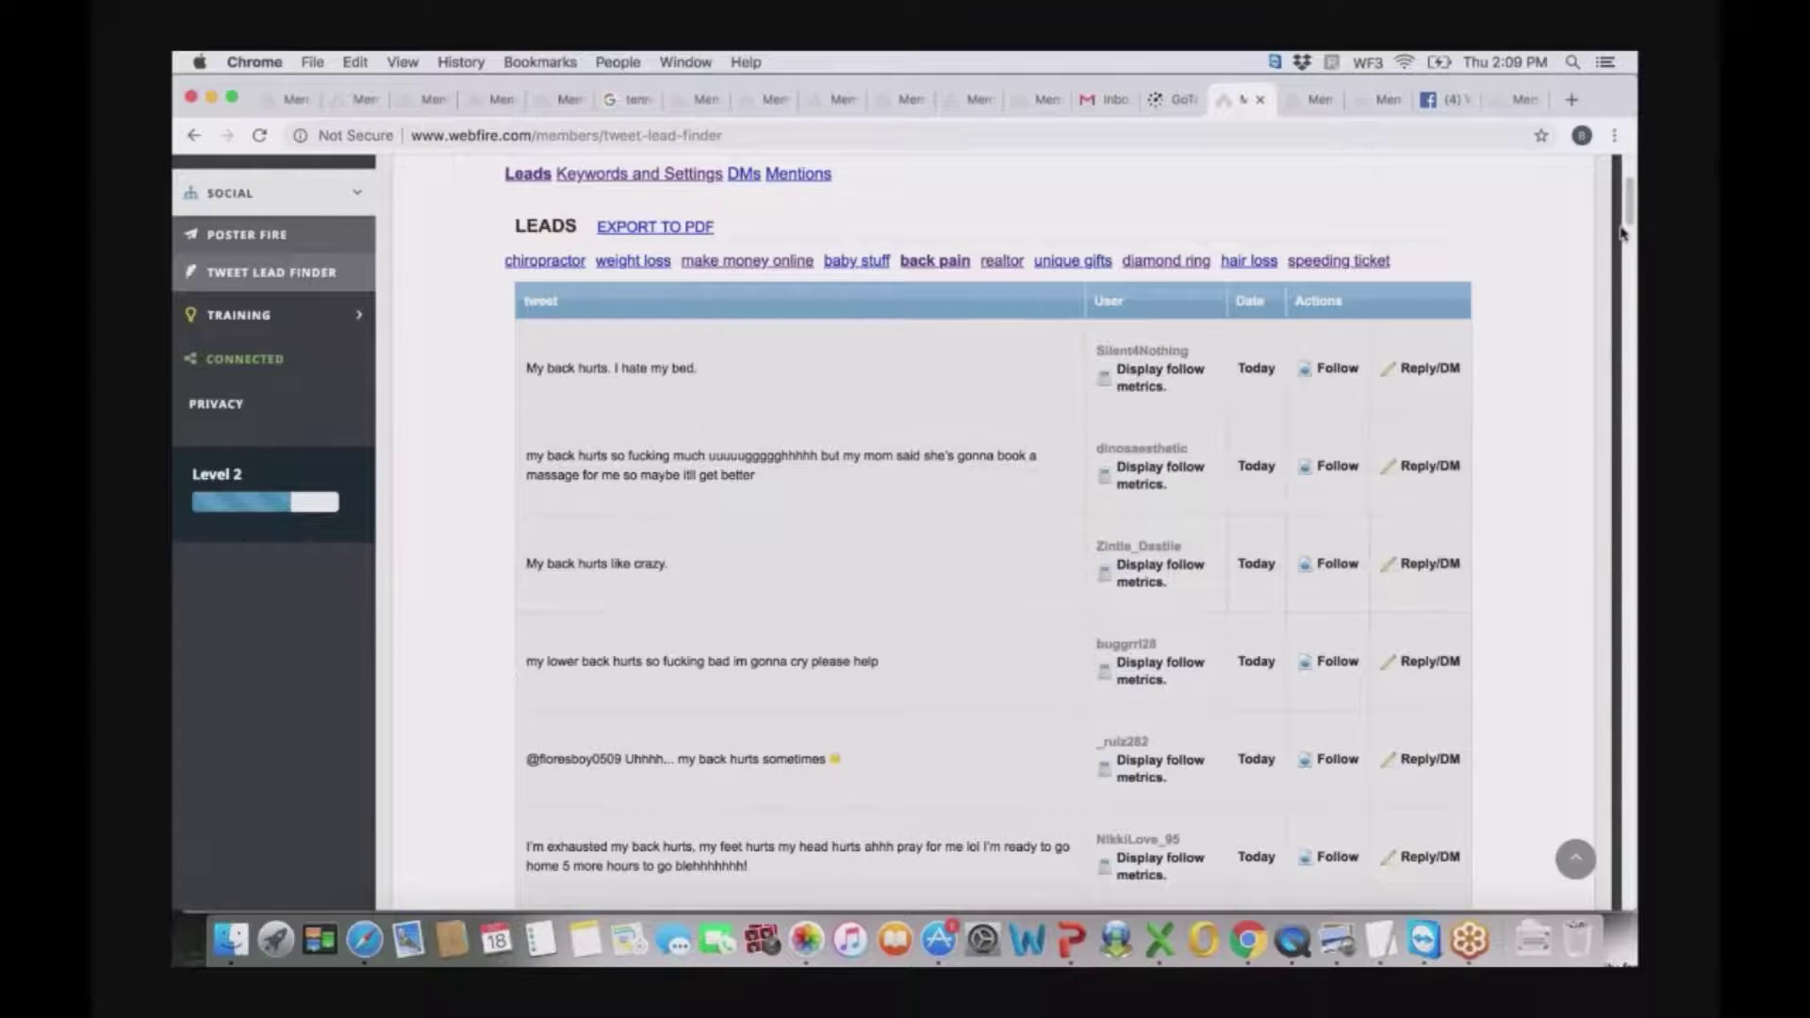
scroll(1630, 205, down, 2)
drag(1630, 205, 1630, 241)
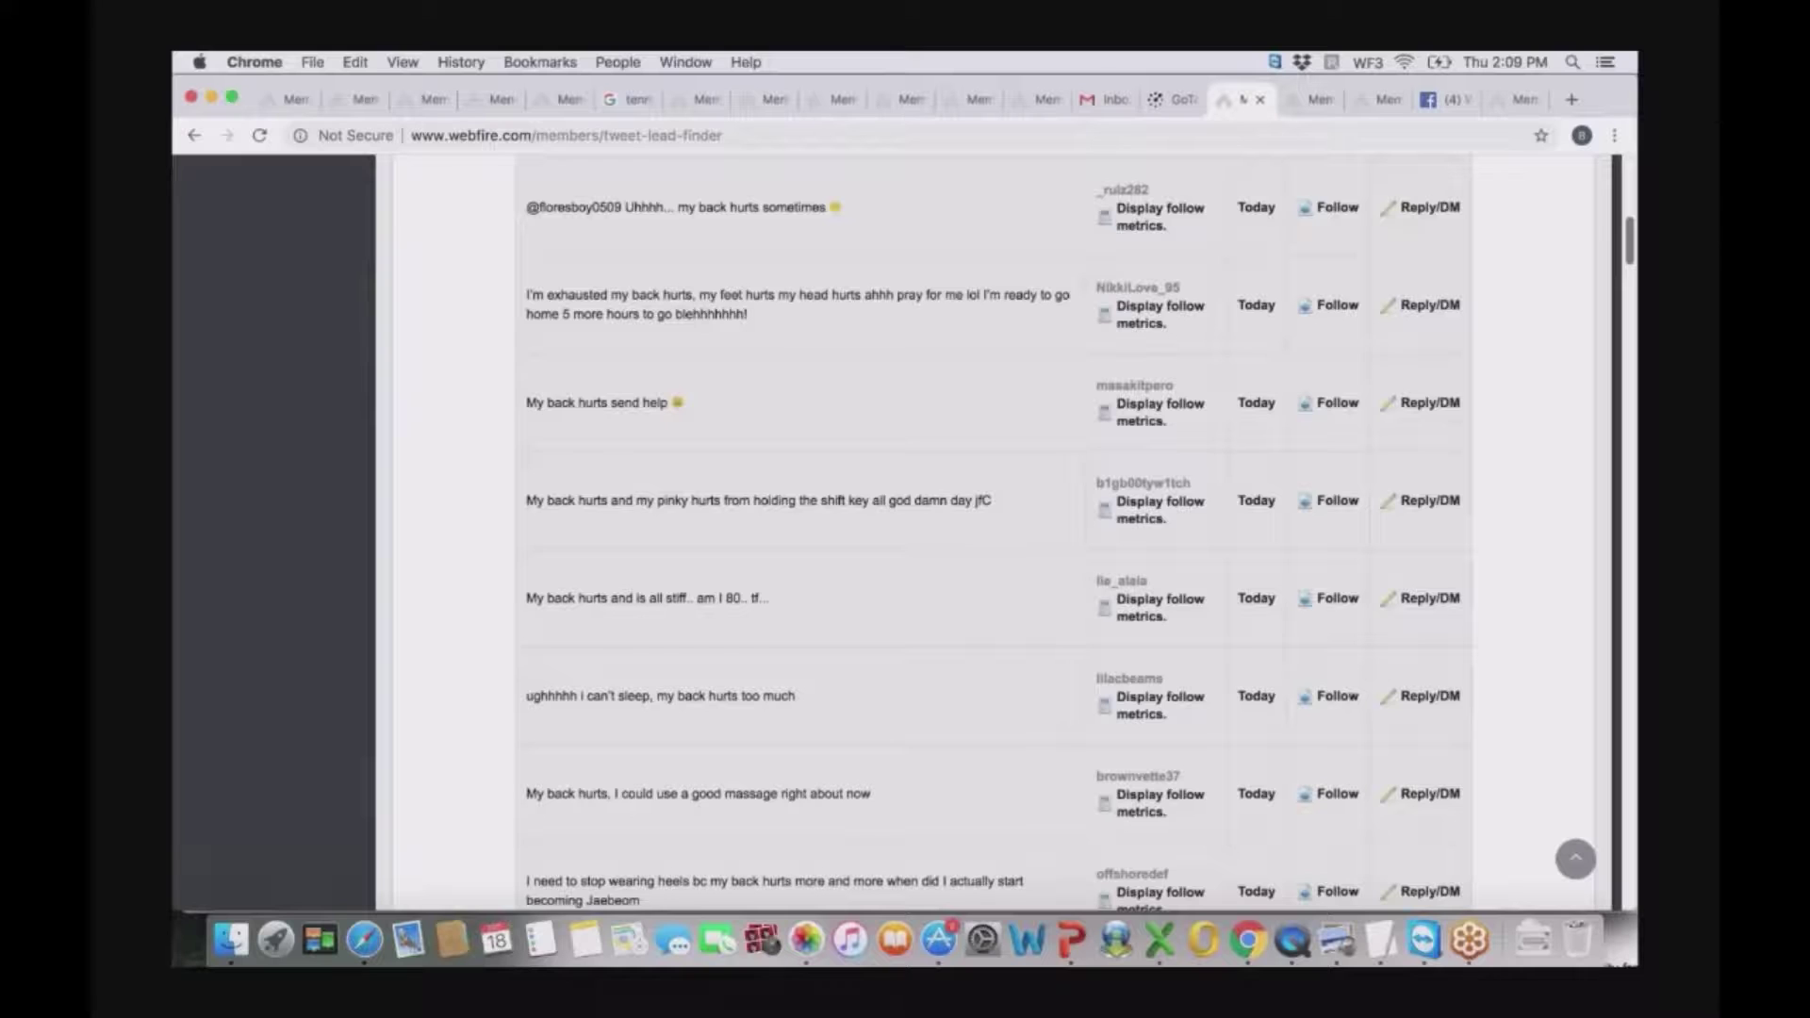
drag(1631, 238, 1632, 870)
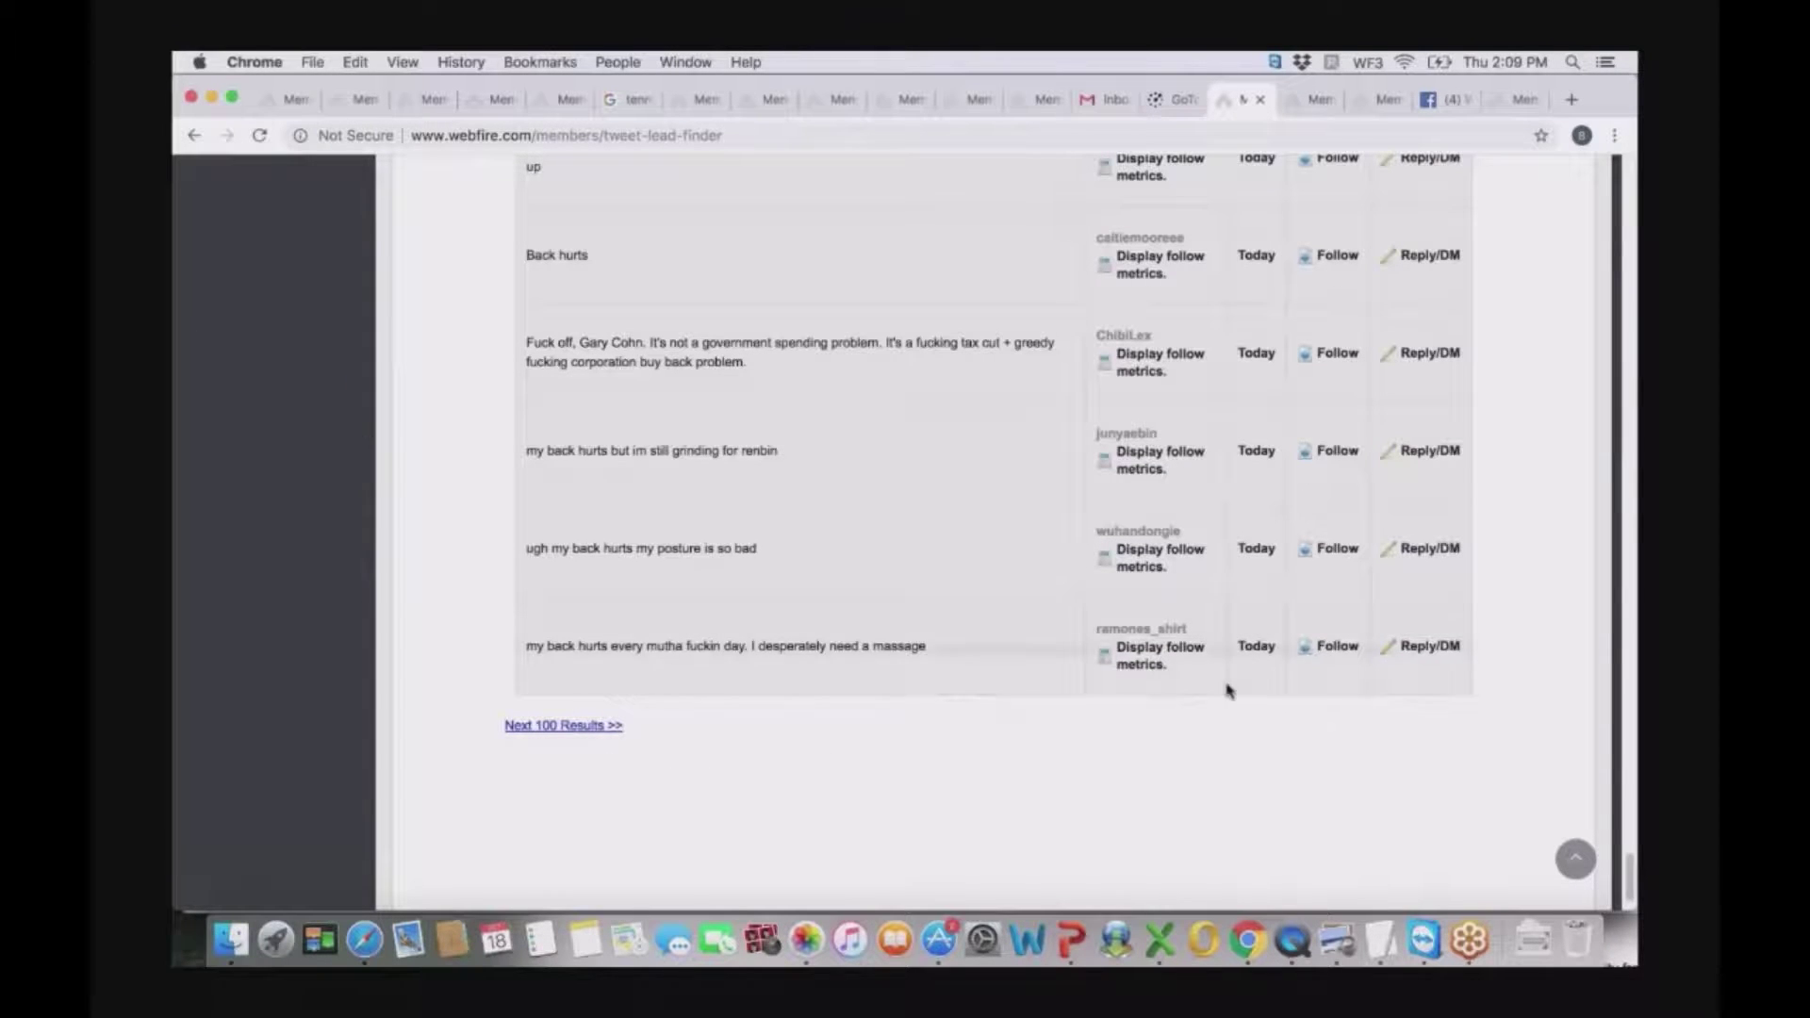
scroll(1624, 435, up, 1)
scroll(1625, 436, down, 10)
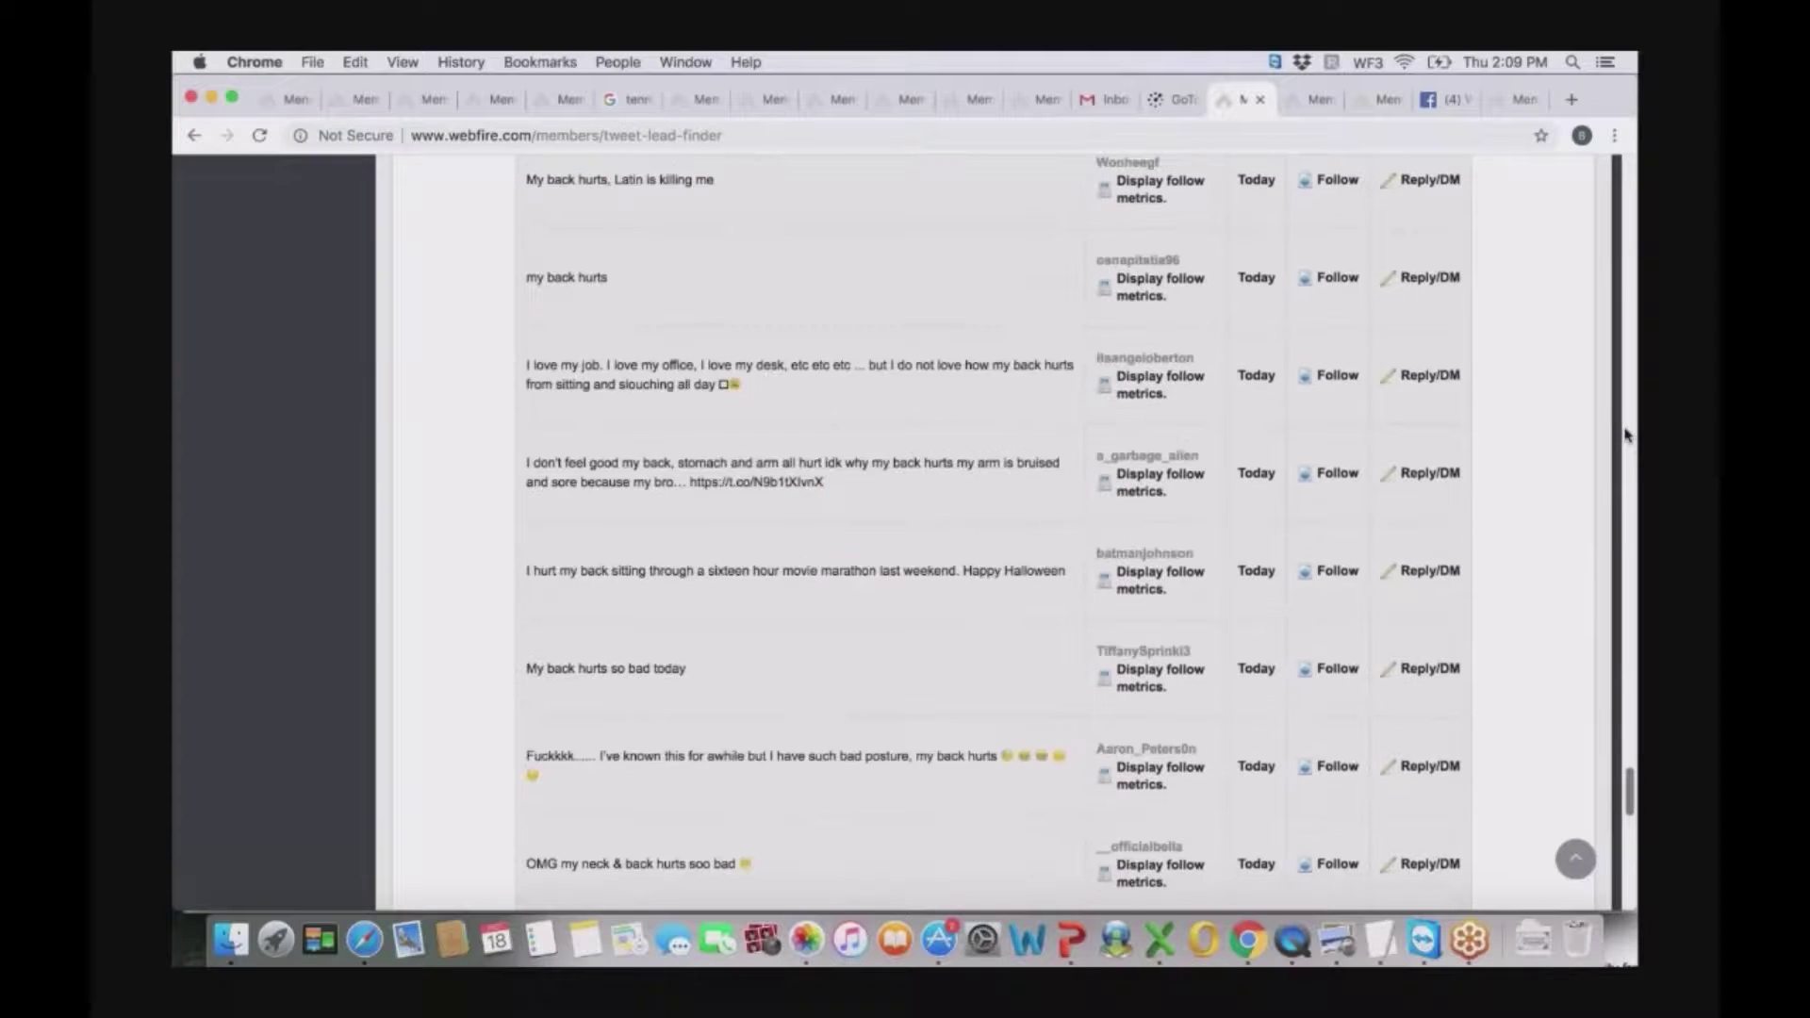
drag(1631, 479, 1632, 179)
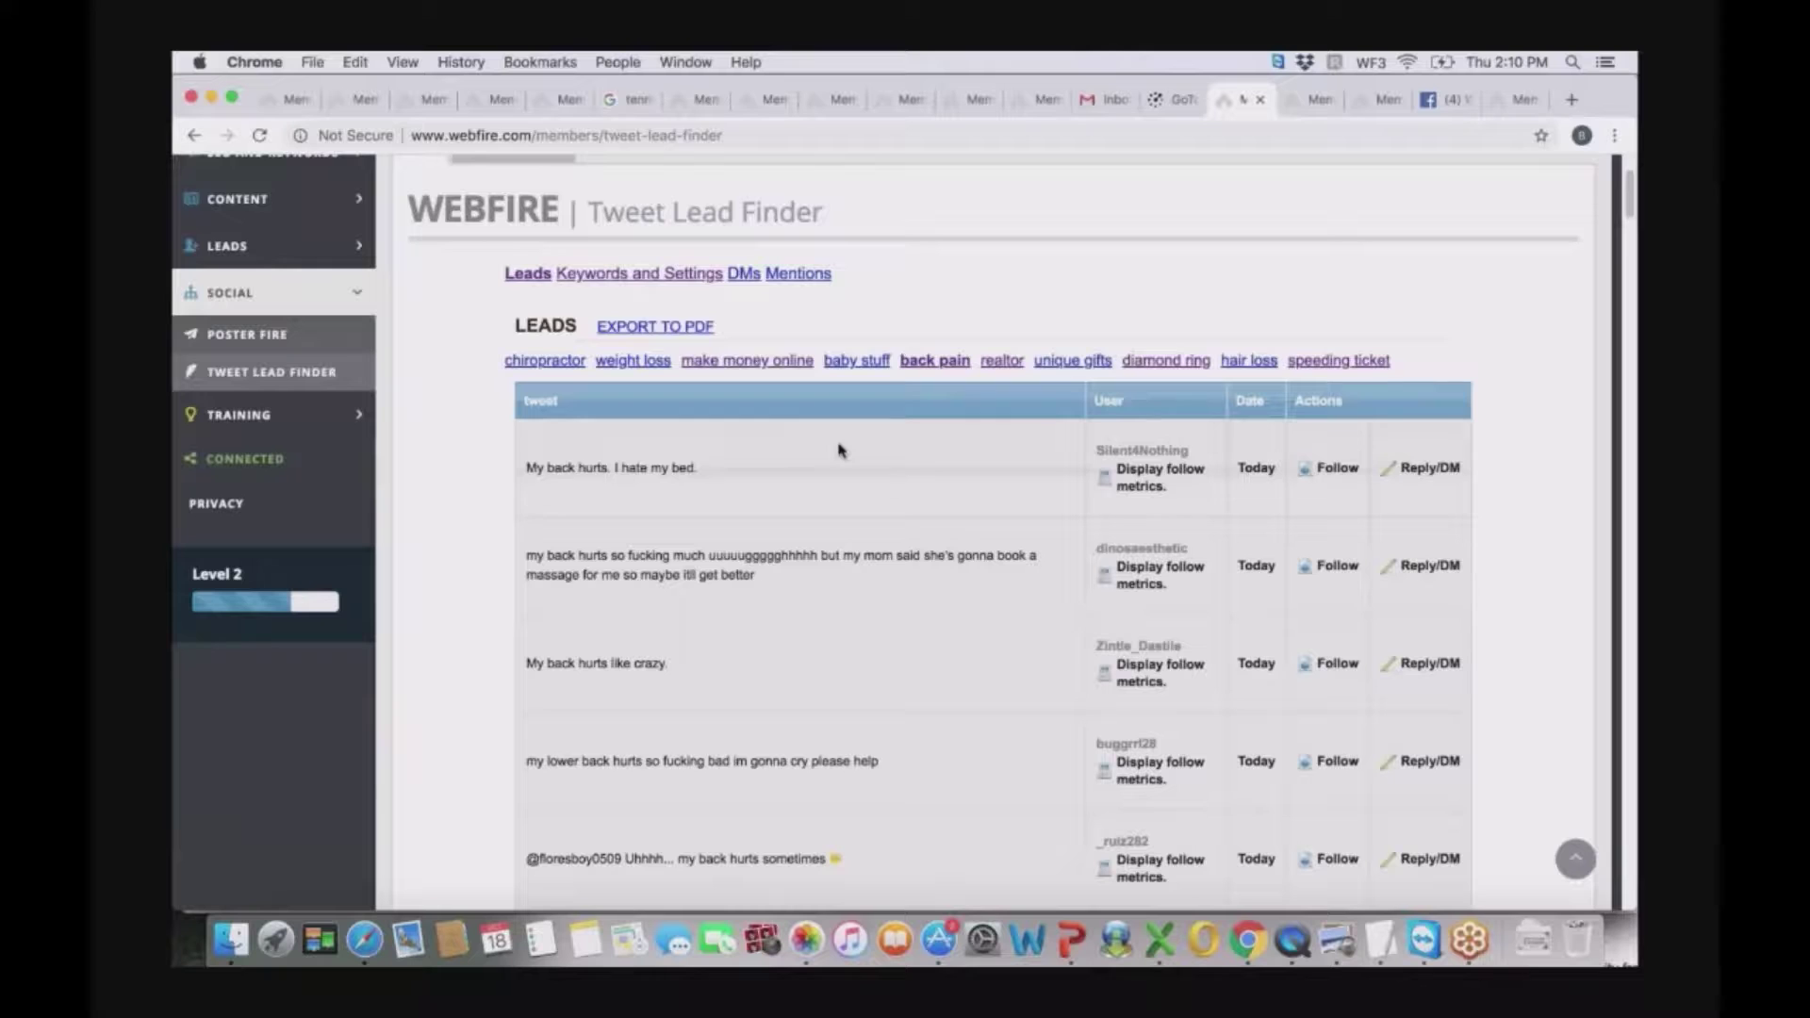
- Show the "speeding ticket" leads and look through the tweets with their follow and reply options
click(1341, 365)
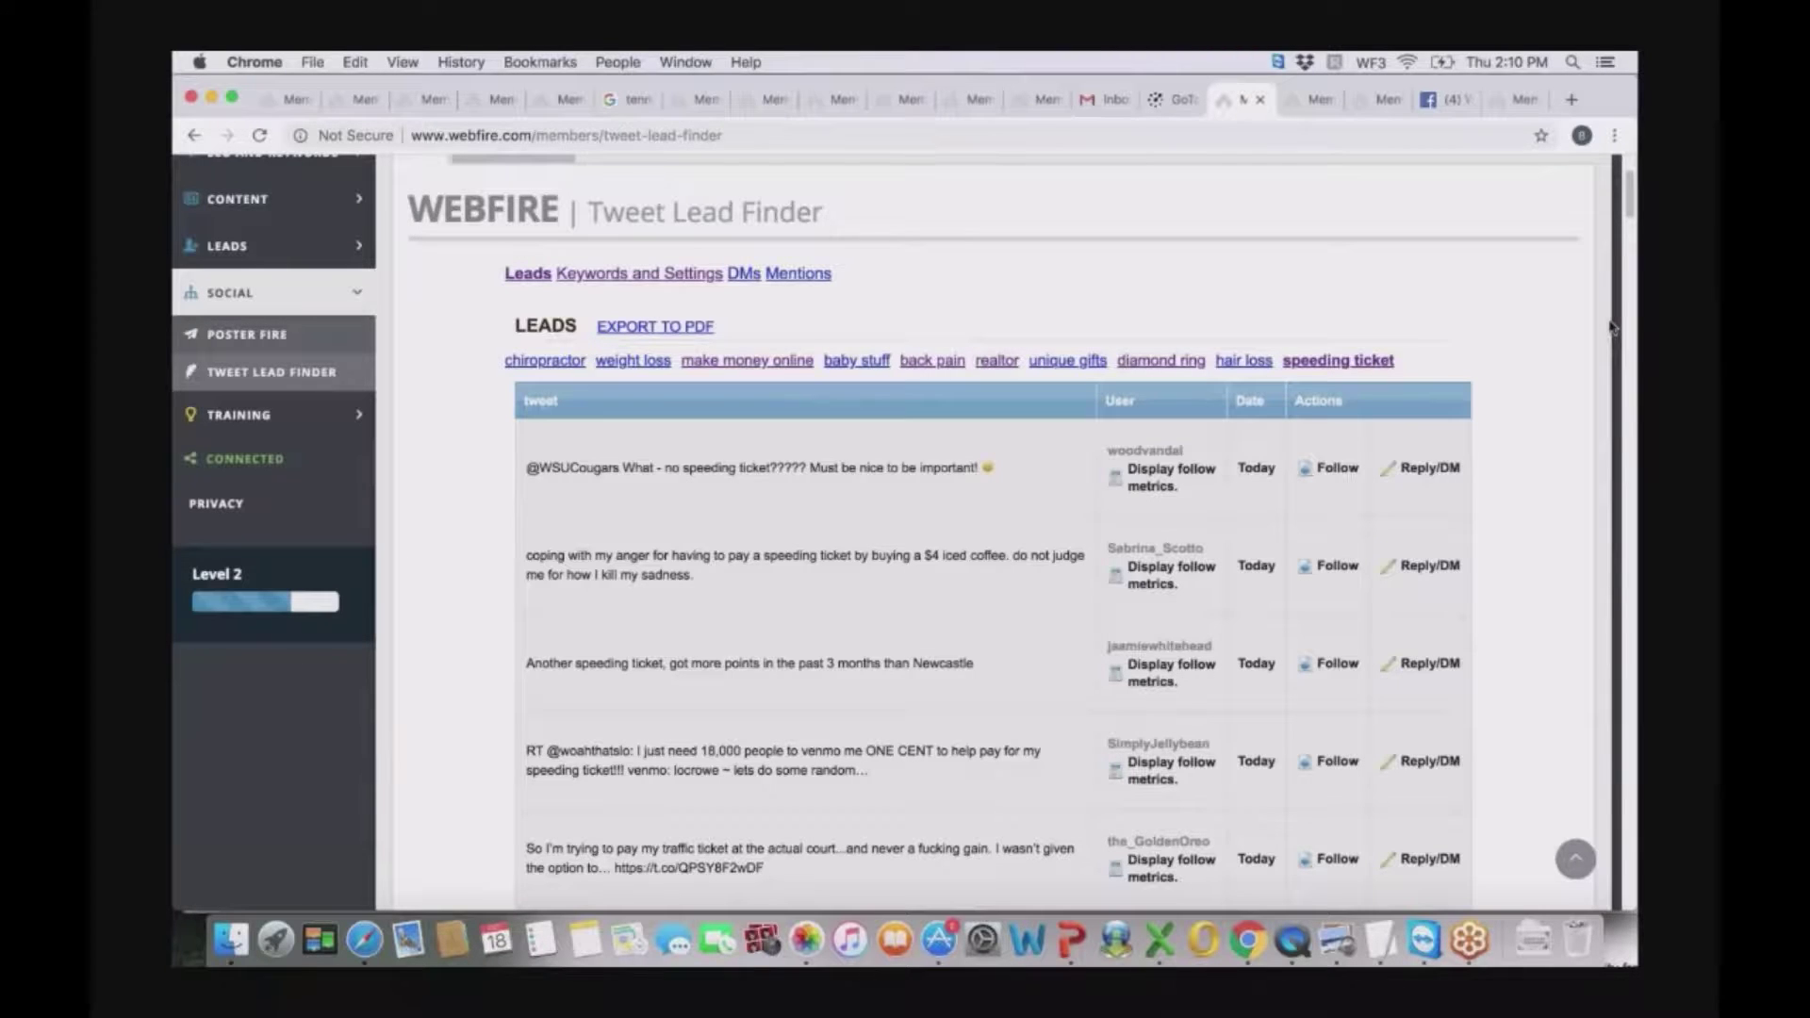
scroll(1625, 224, down, 3)
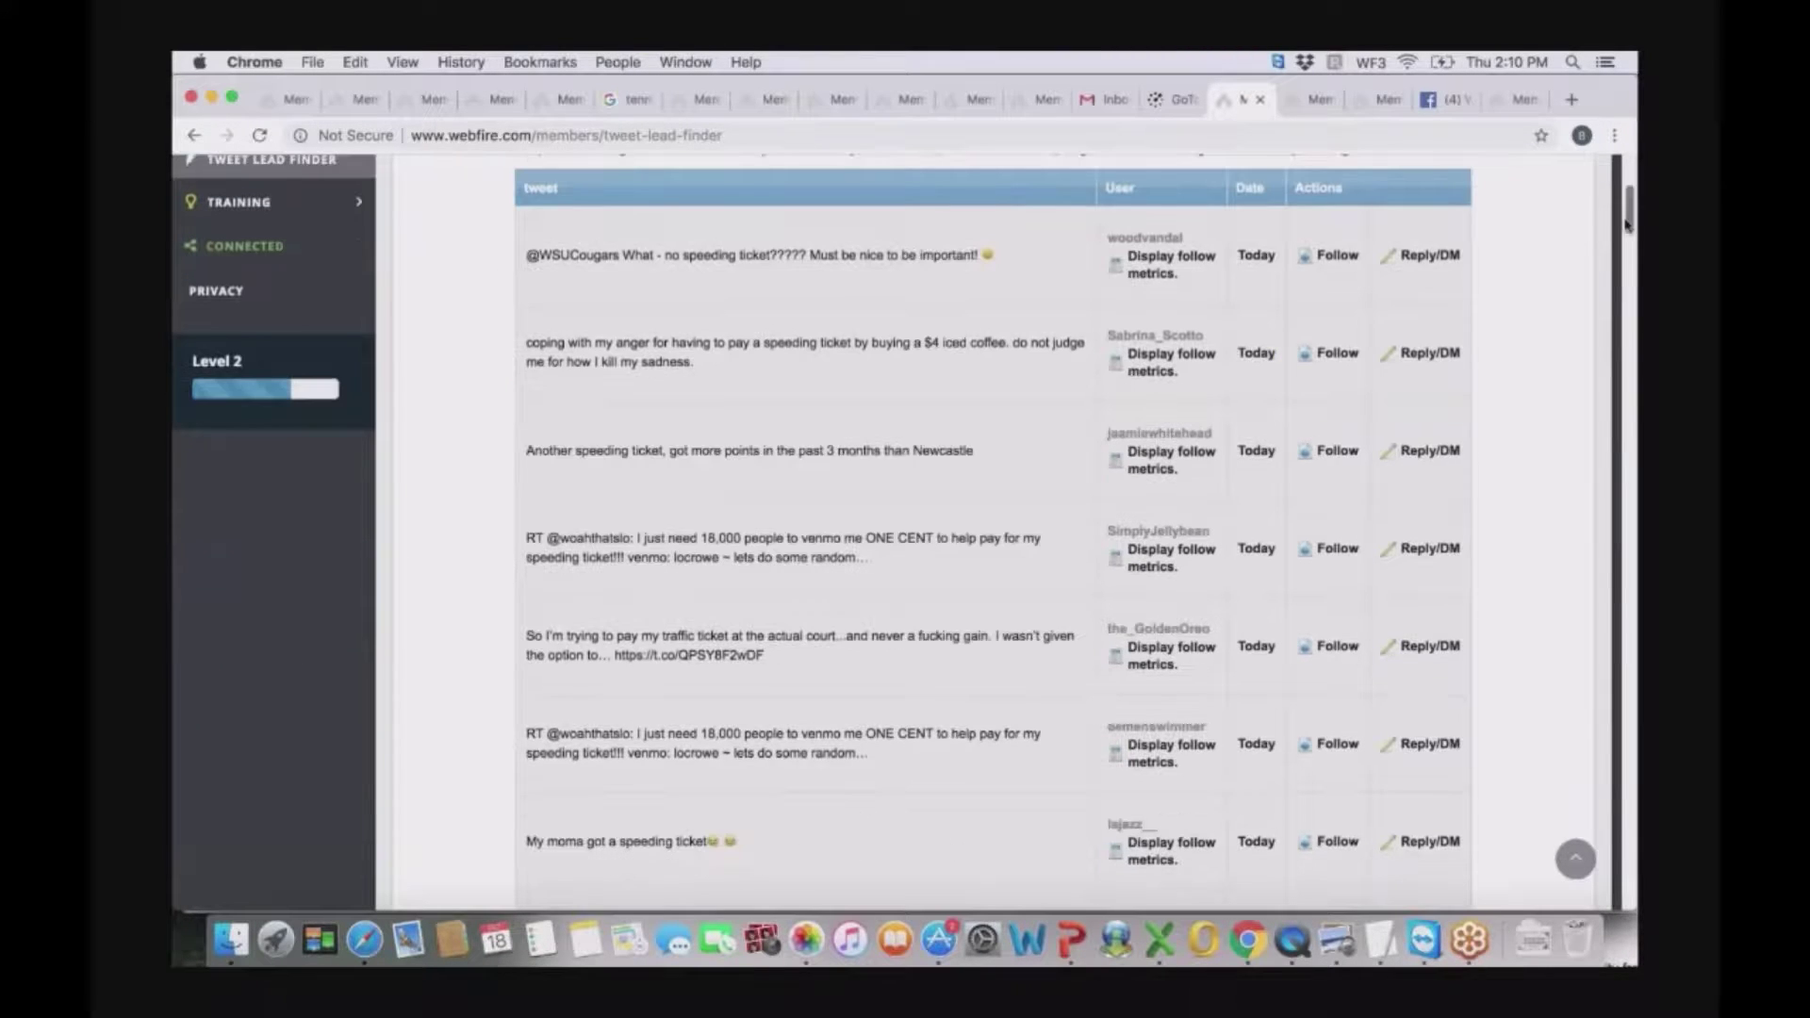
drag(1625, 223, 1625, 239)
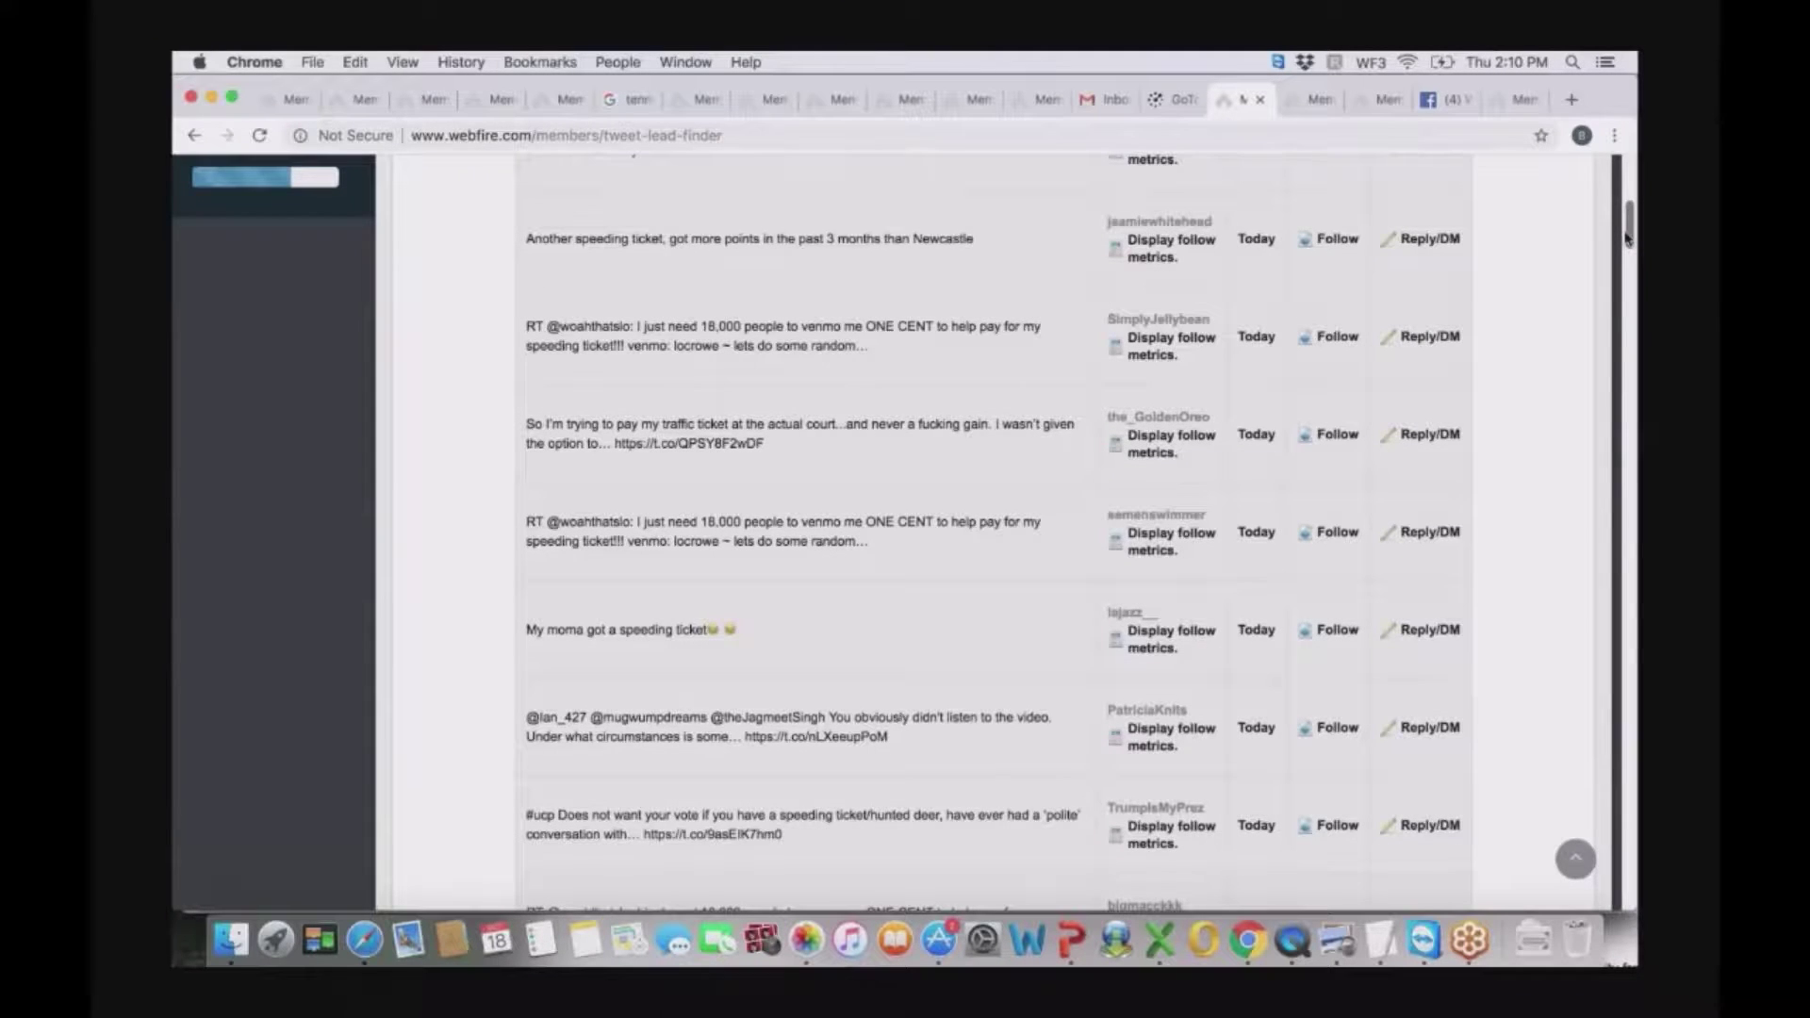
drag(1625, 238, 1626, 247)
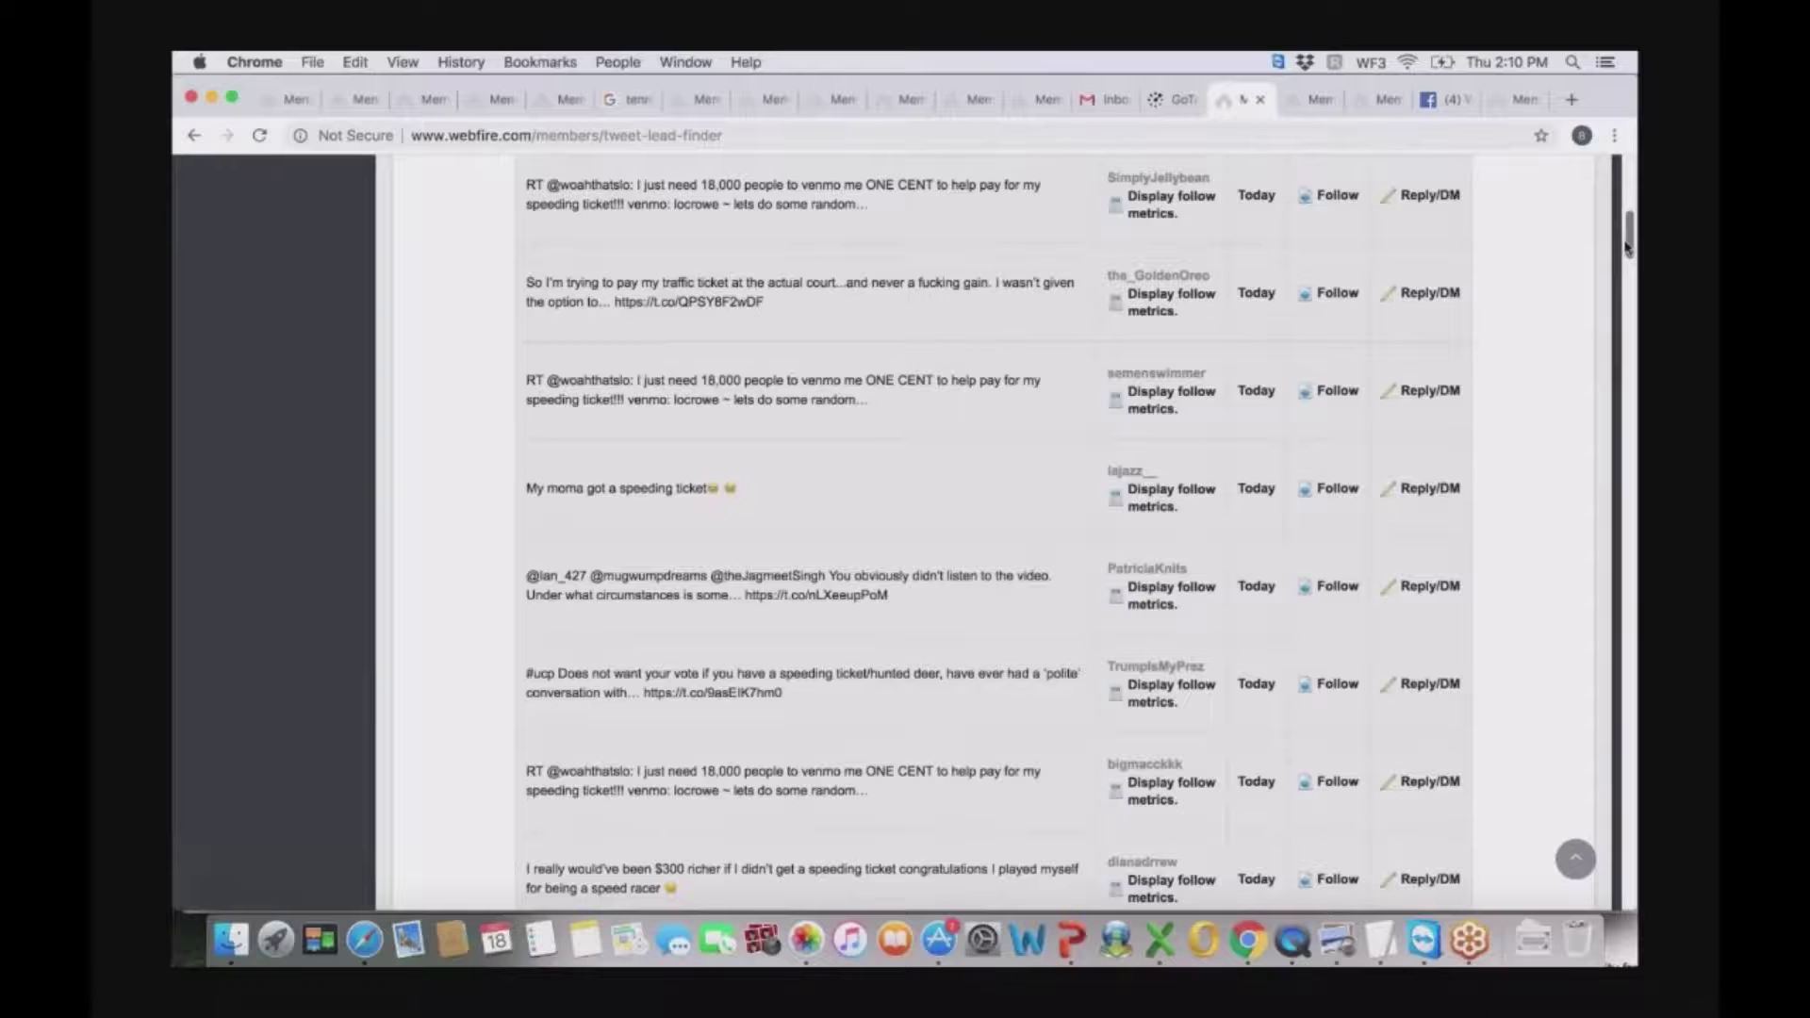
drag(1626, 247, 1623, 355)
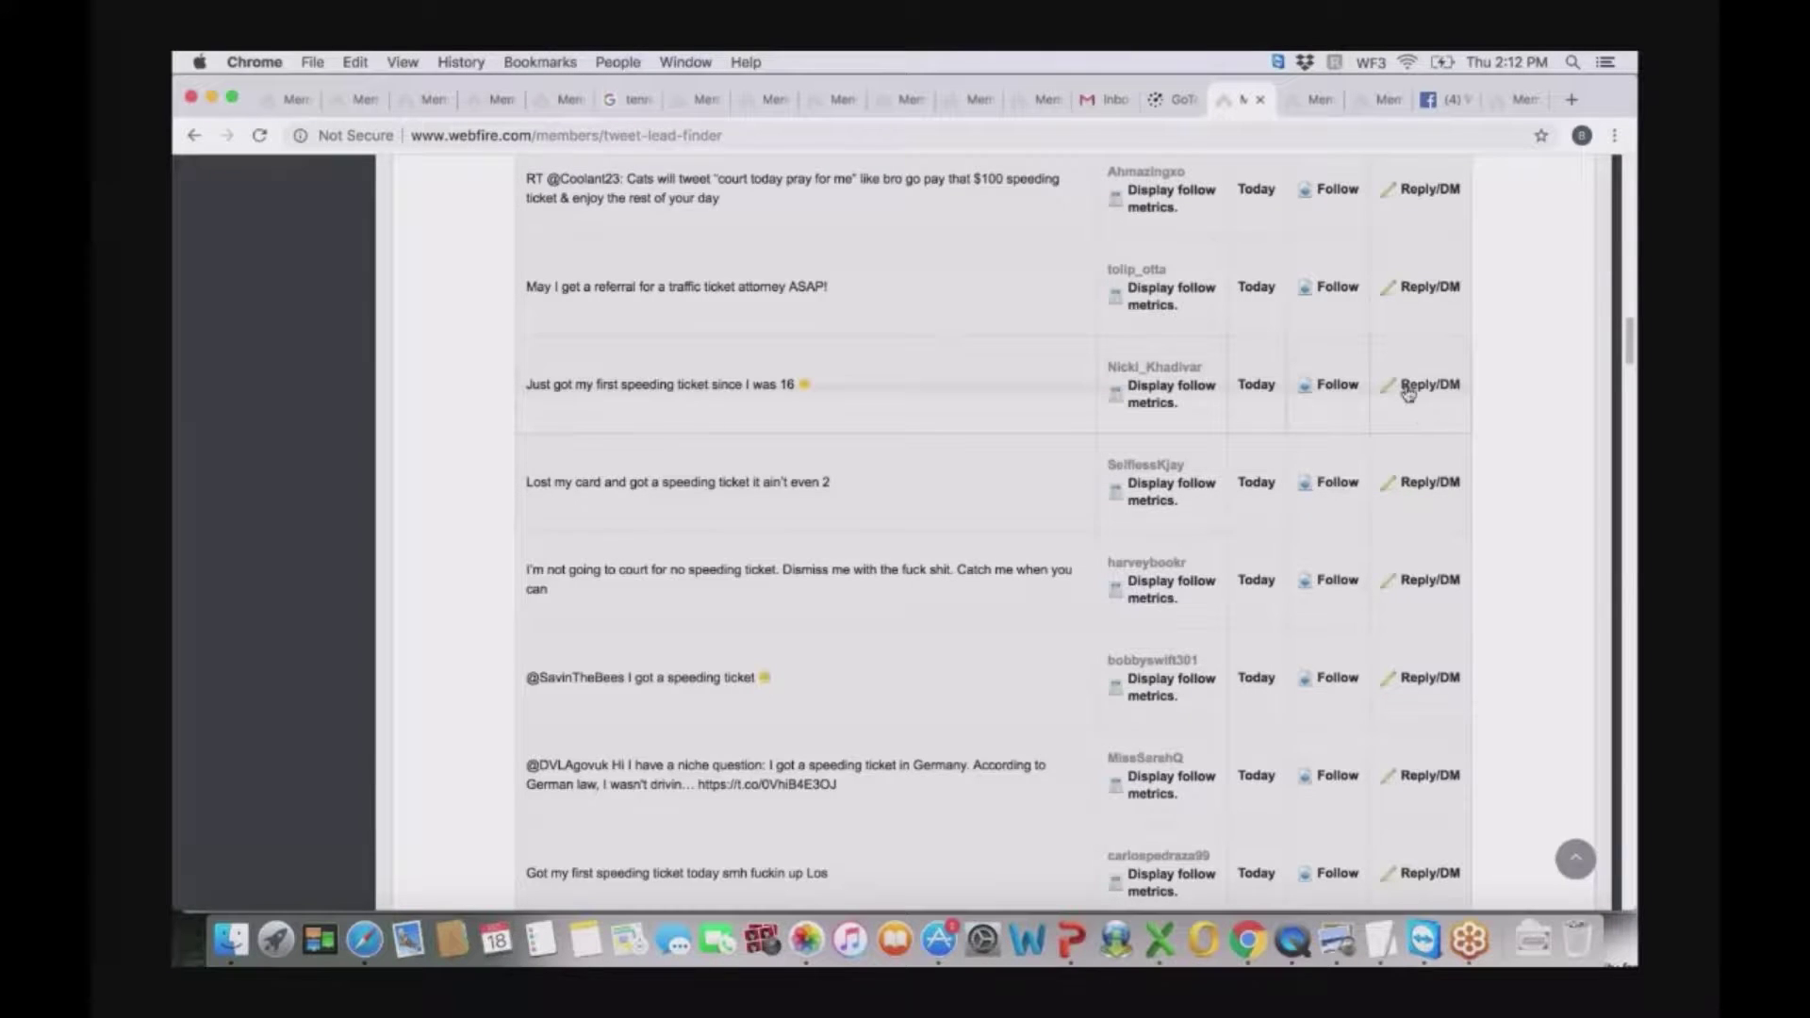
- Display the follow metrics for the author of the first "speeding ticket" tweet
drag(1628, 347, 1628, 202)
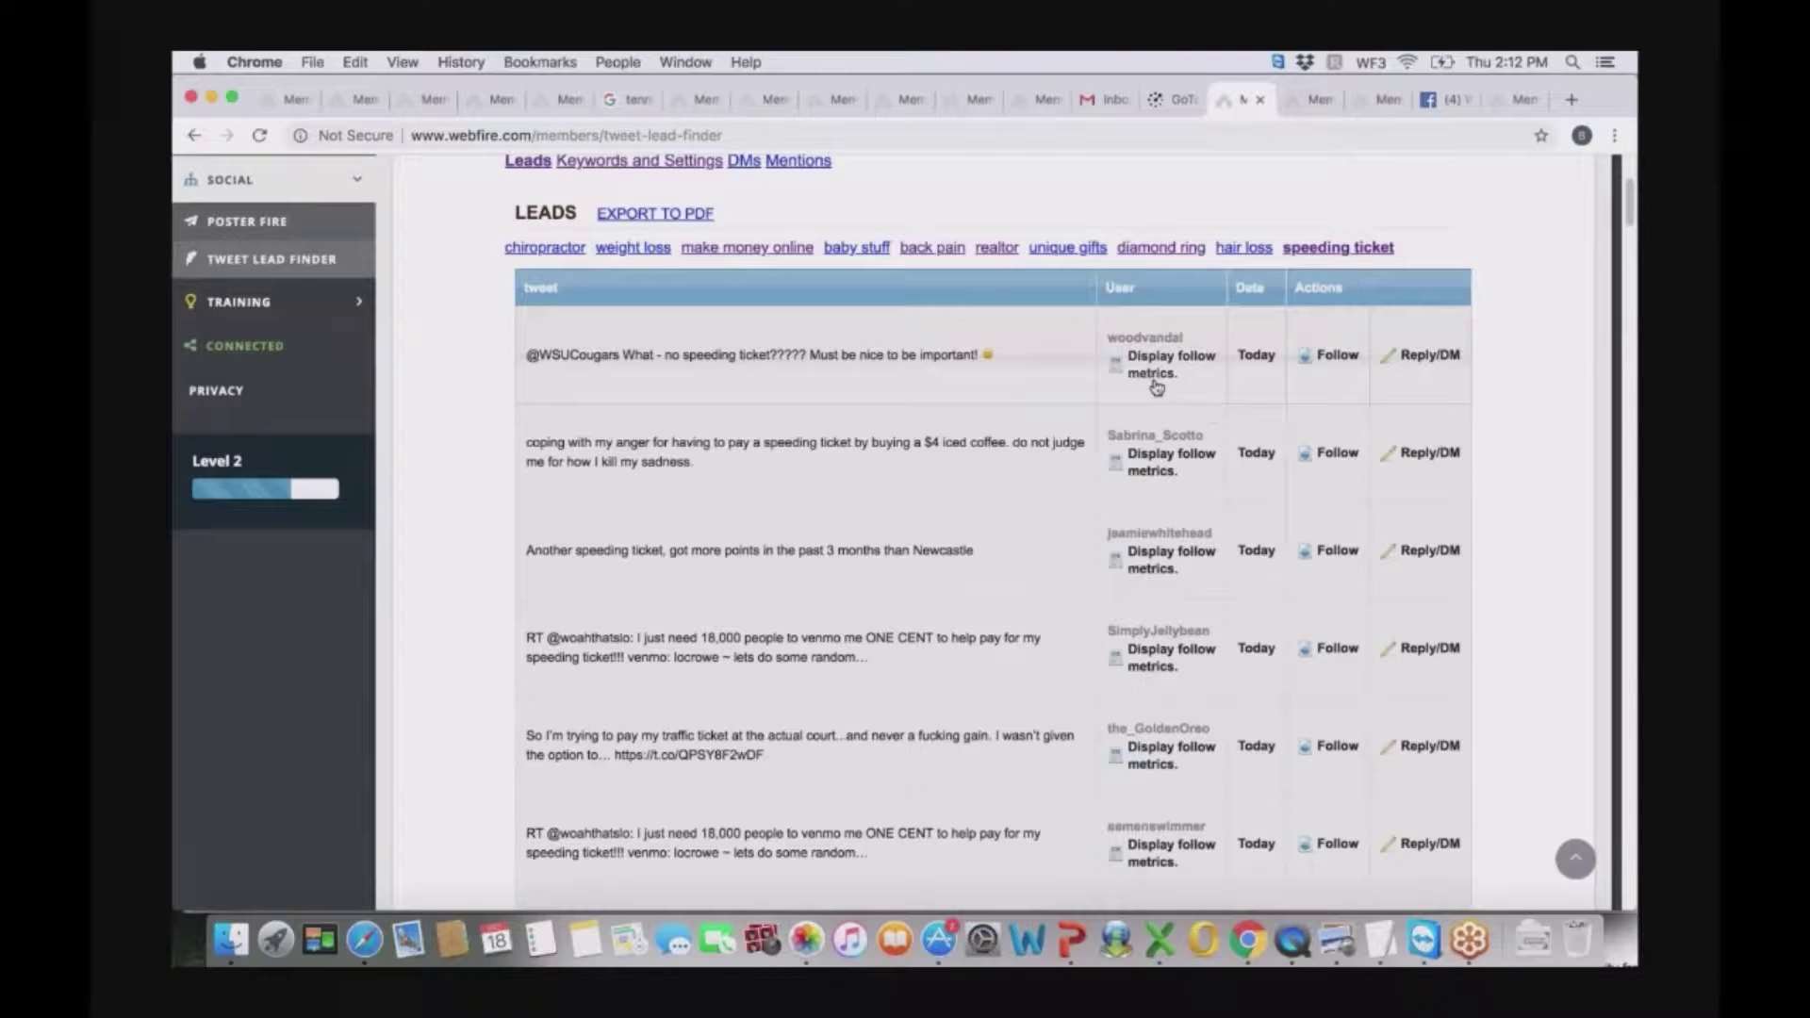
click(1152, 366)
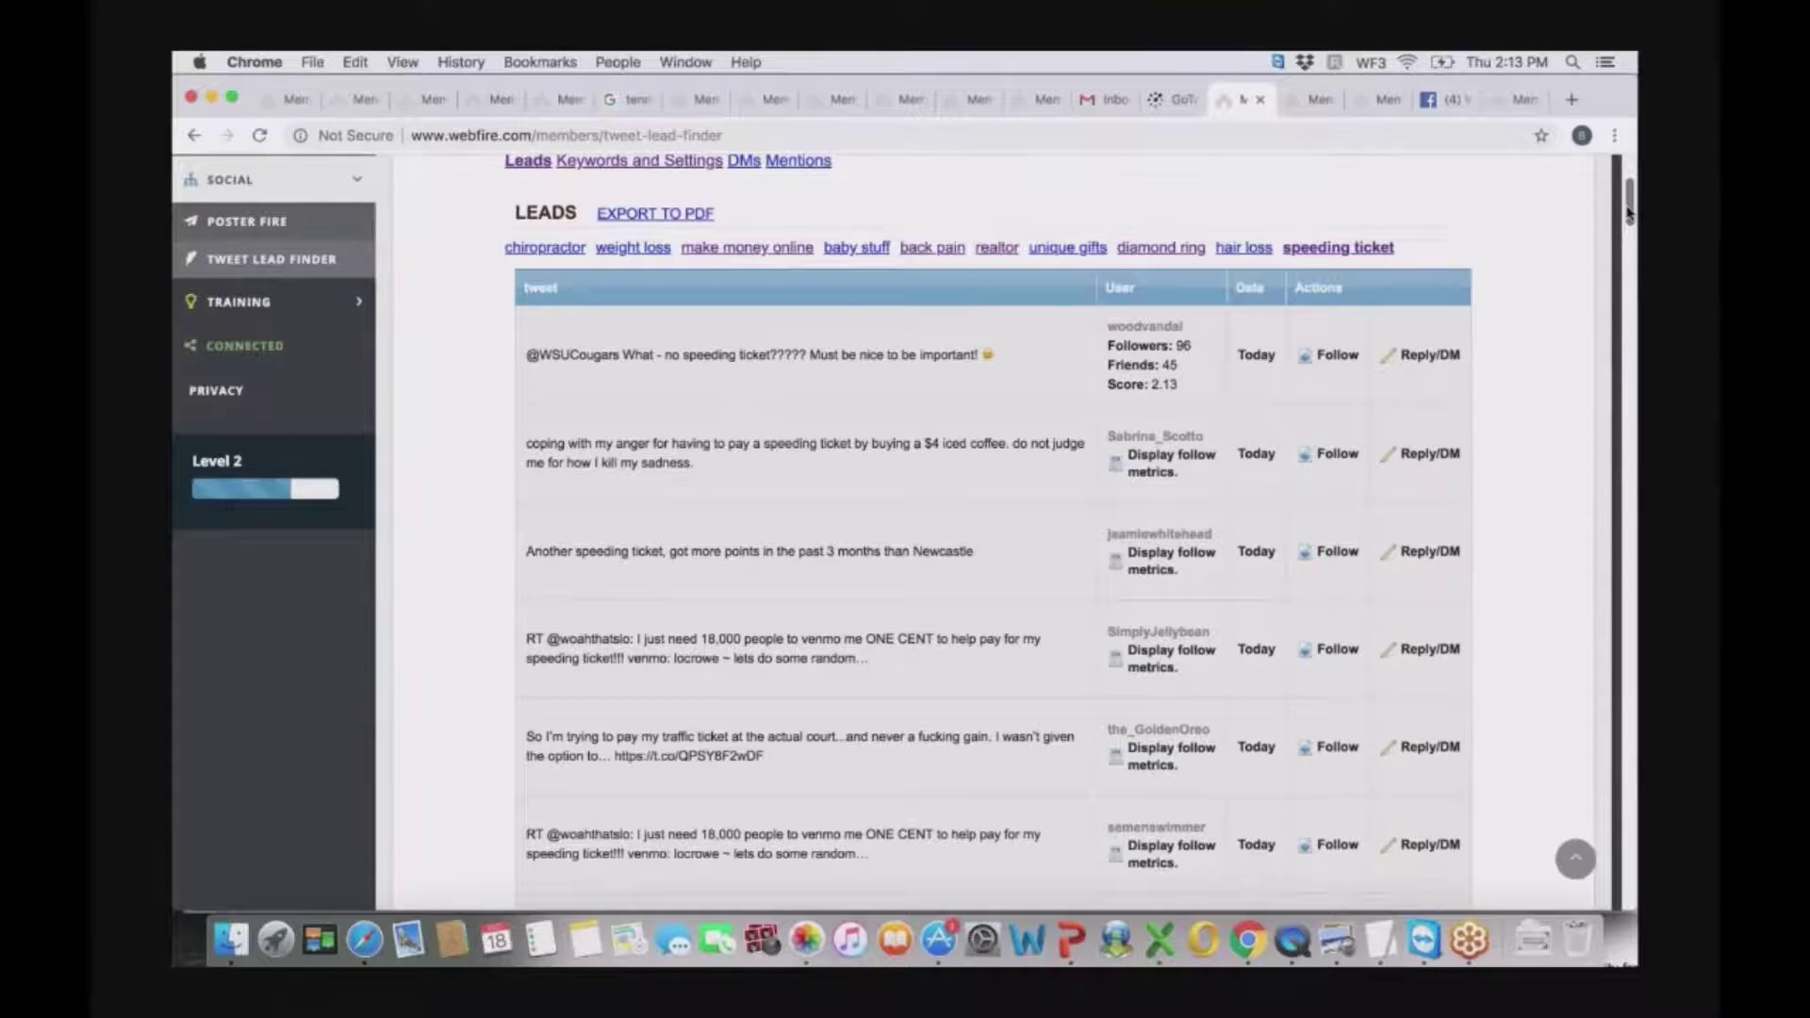
scroll(1628, 215, up, 3)
scroll(1628, 215, down, 3)
scroll(1628, 215, up, 1)
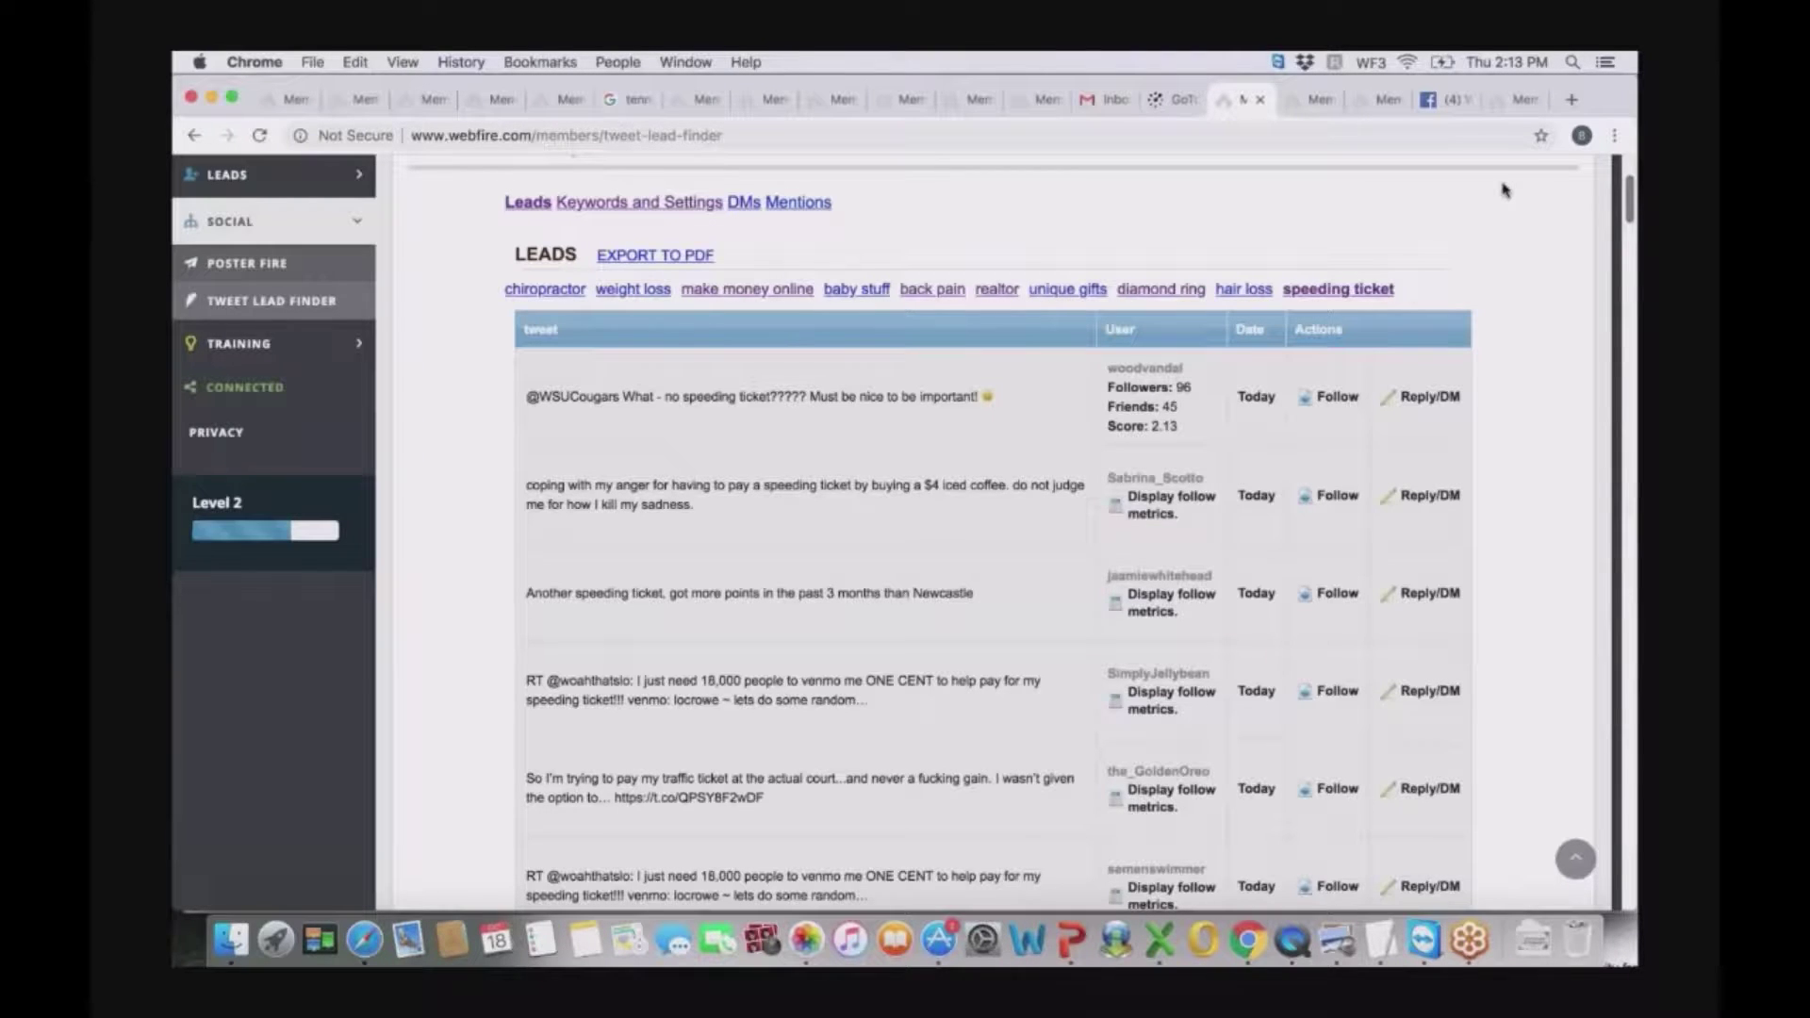
- Show the "diamond ring" leads and look through the tweets about ring shopping
click(1138, 293)
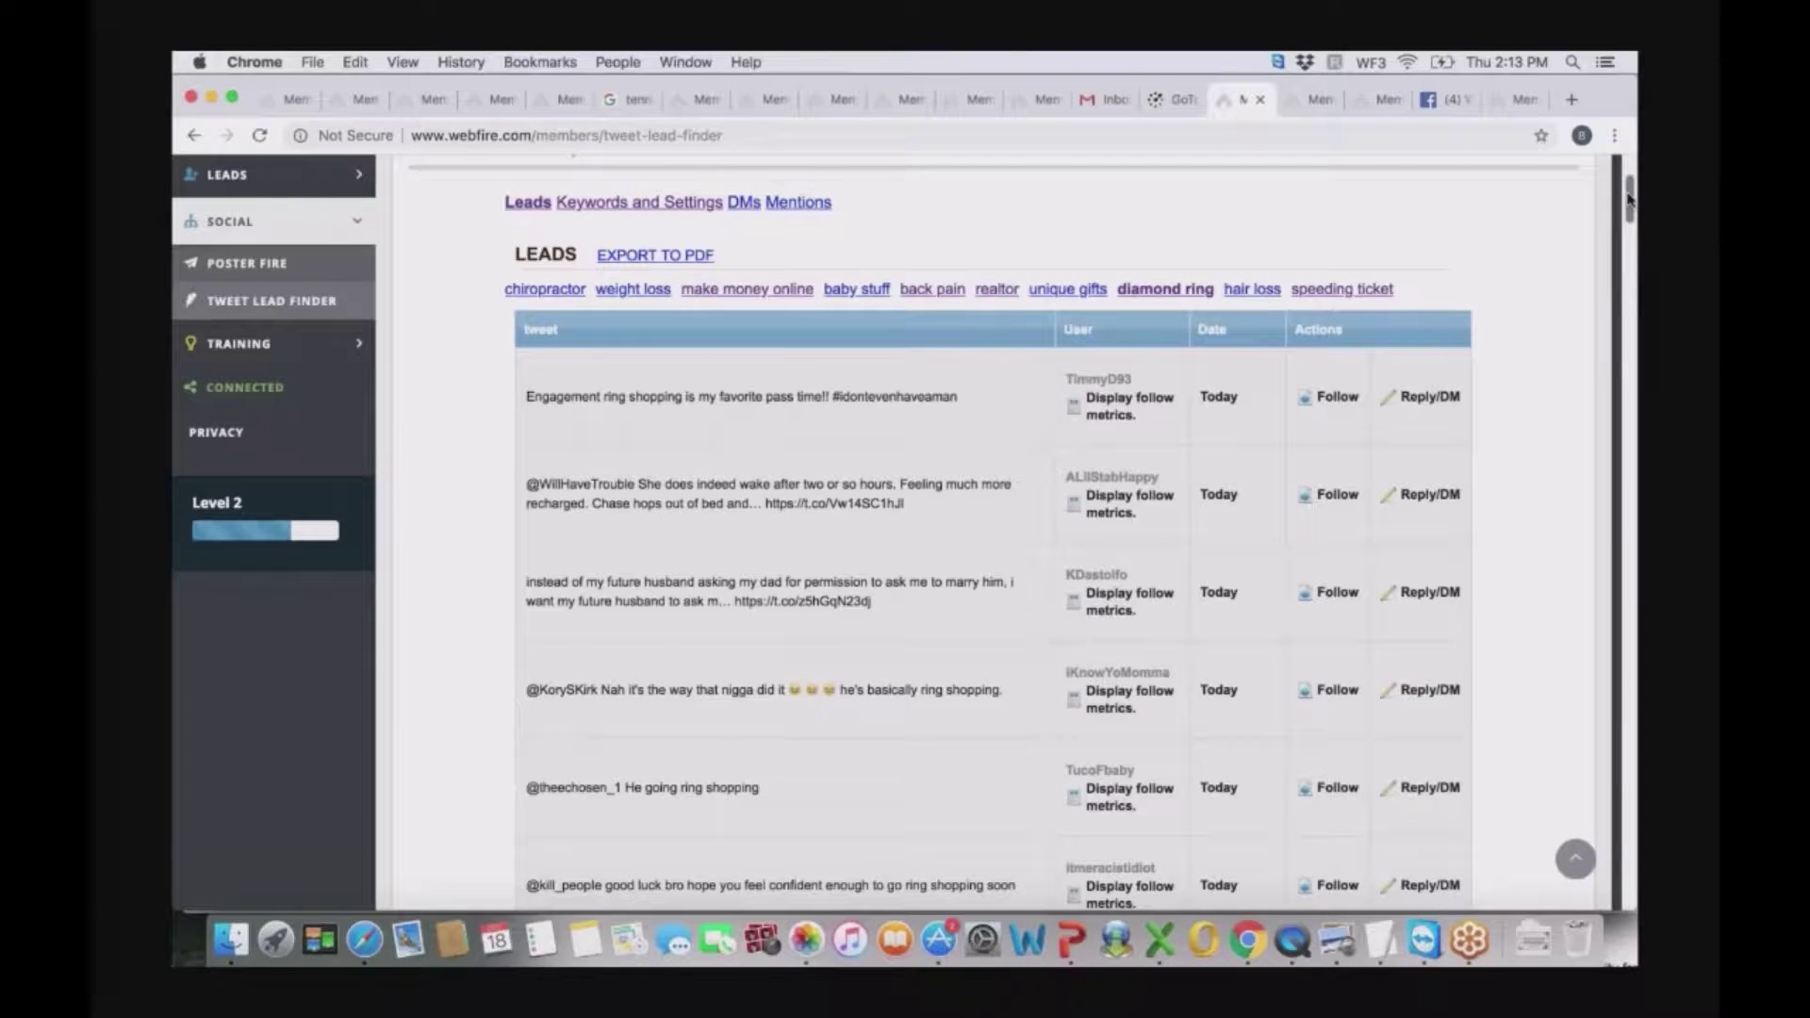
drag(1628, 198, 1628, 262)
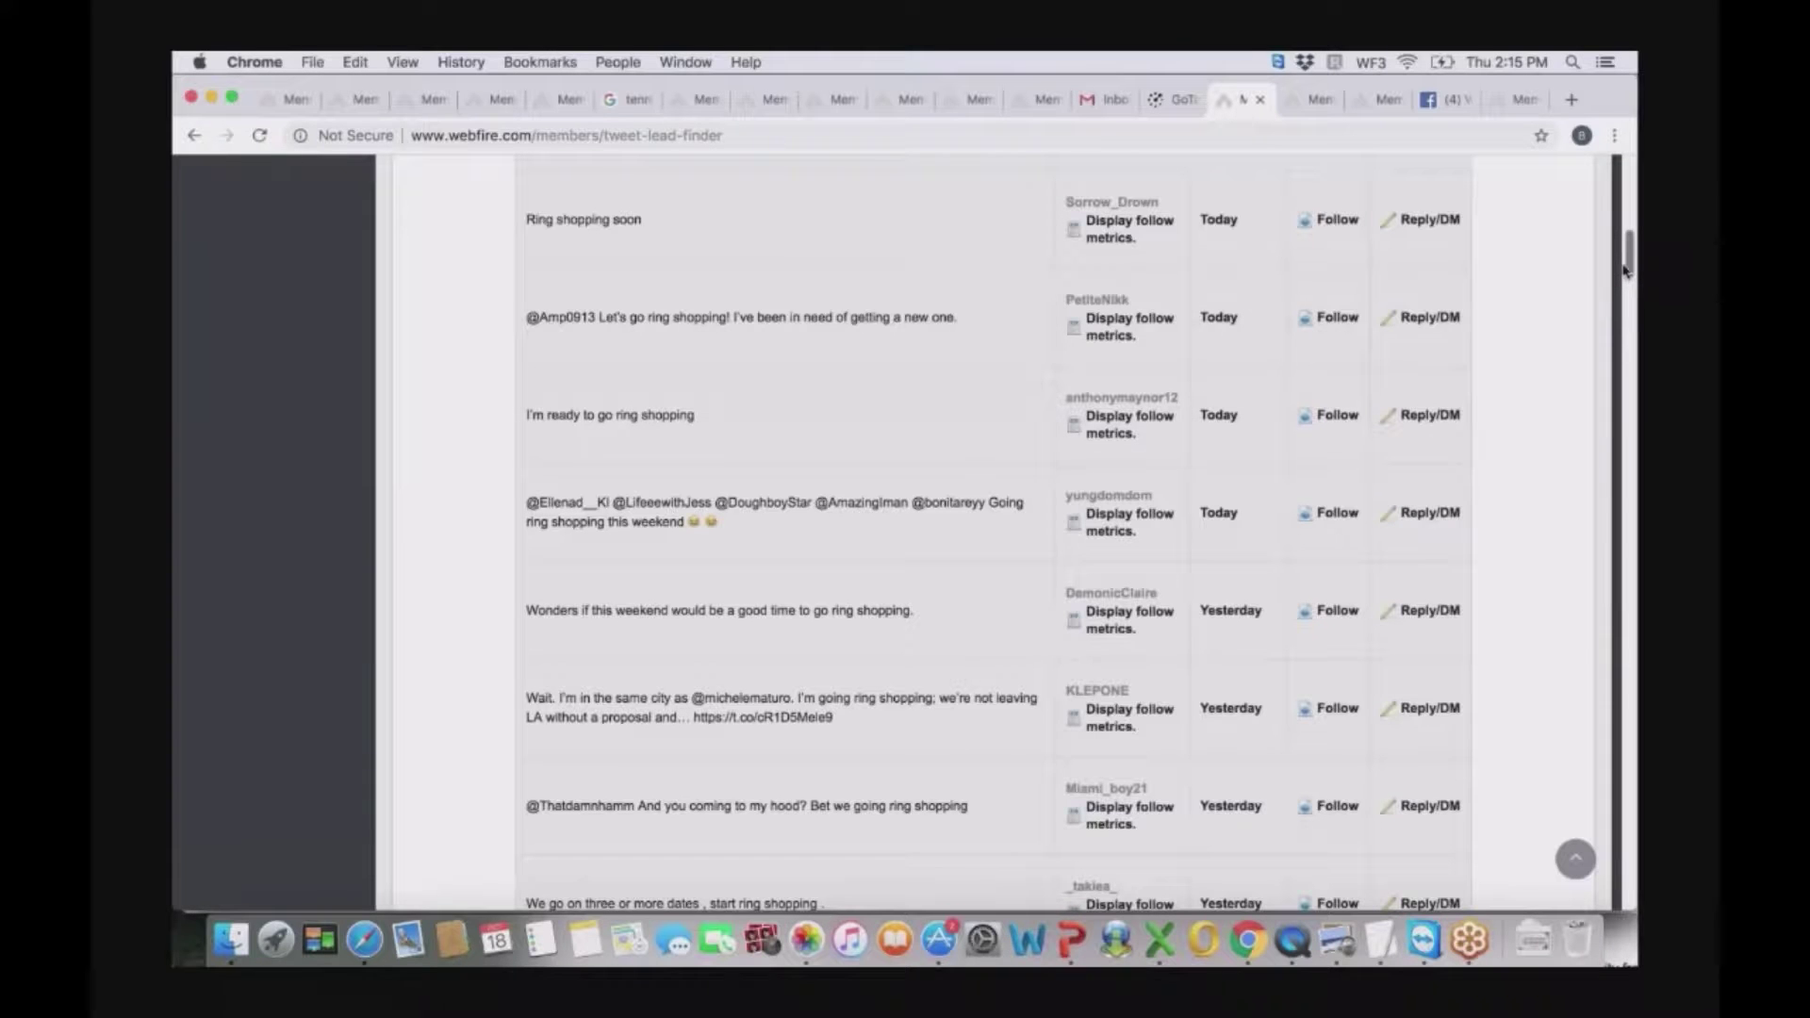
drag(1625, 267, 1613, 217)
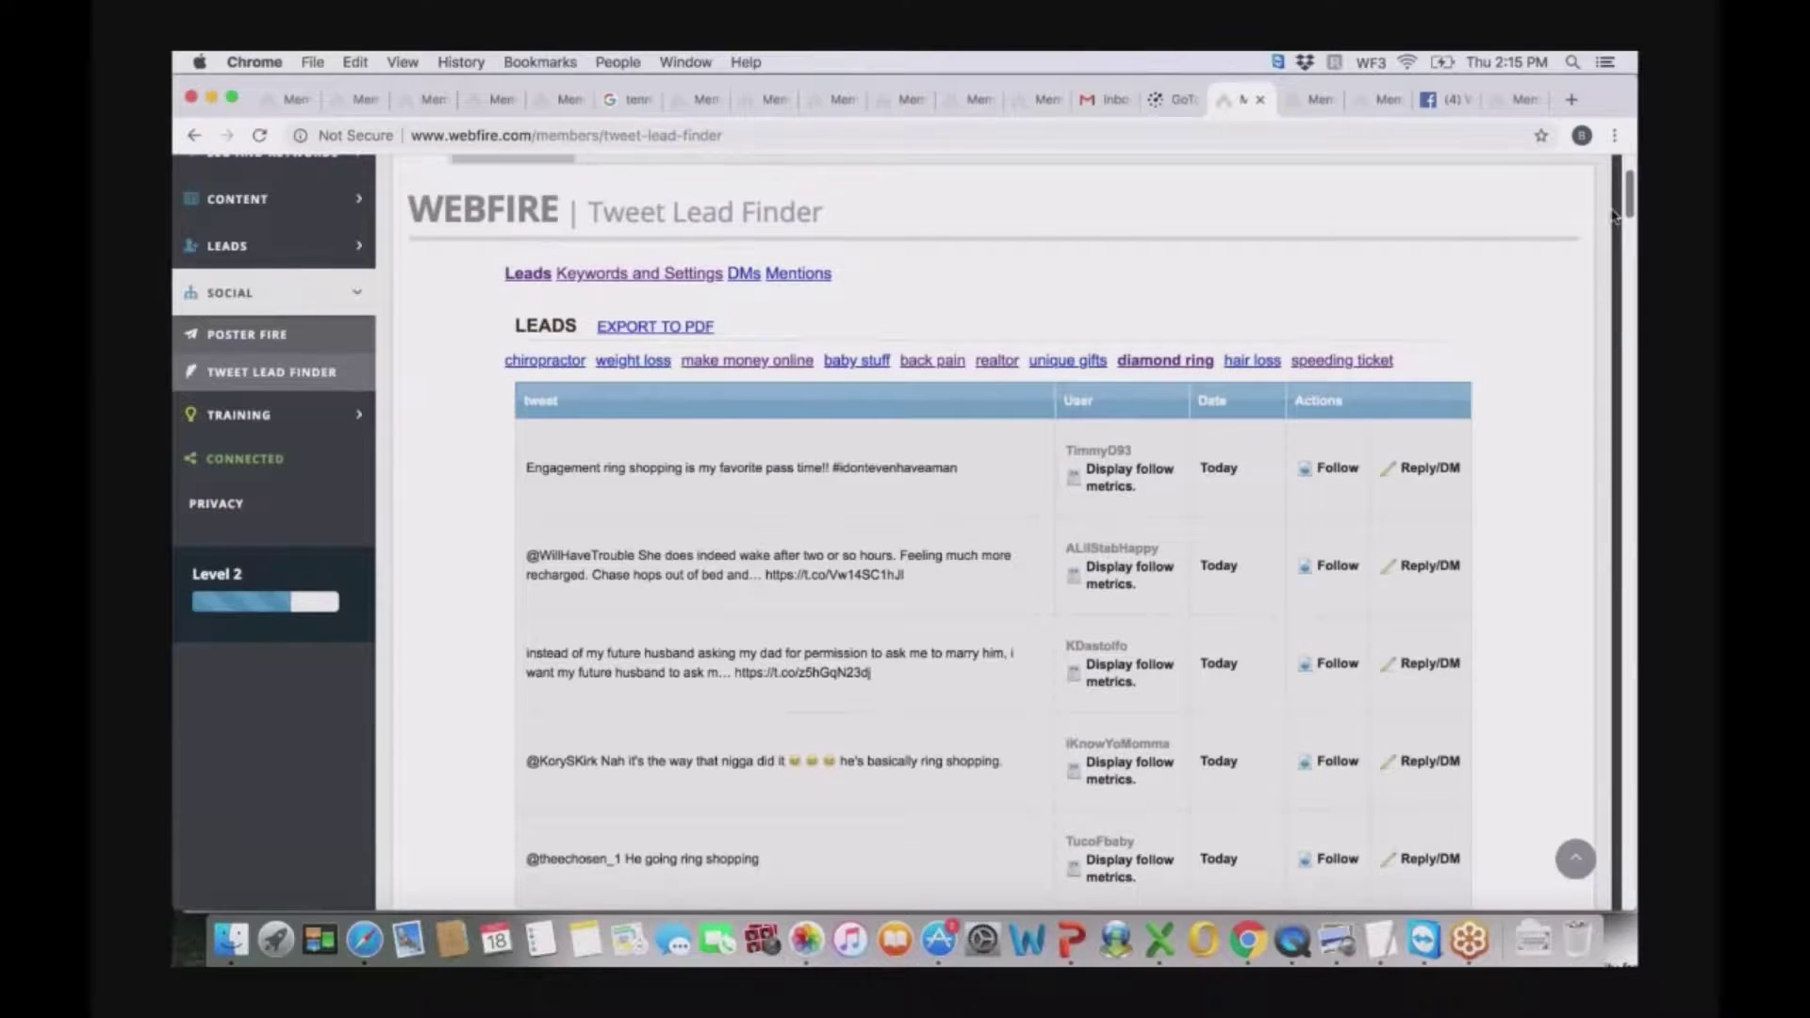
scroll(1614, 217, up, 2)
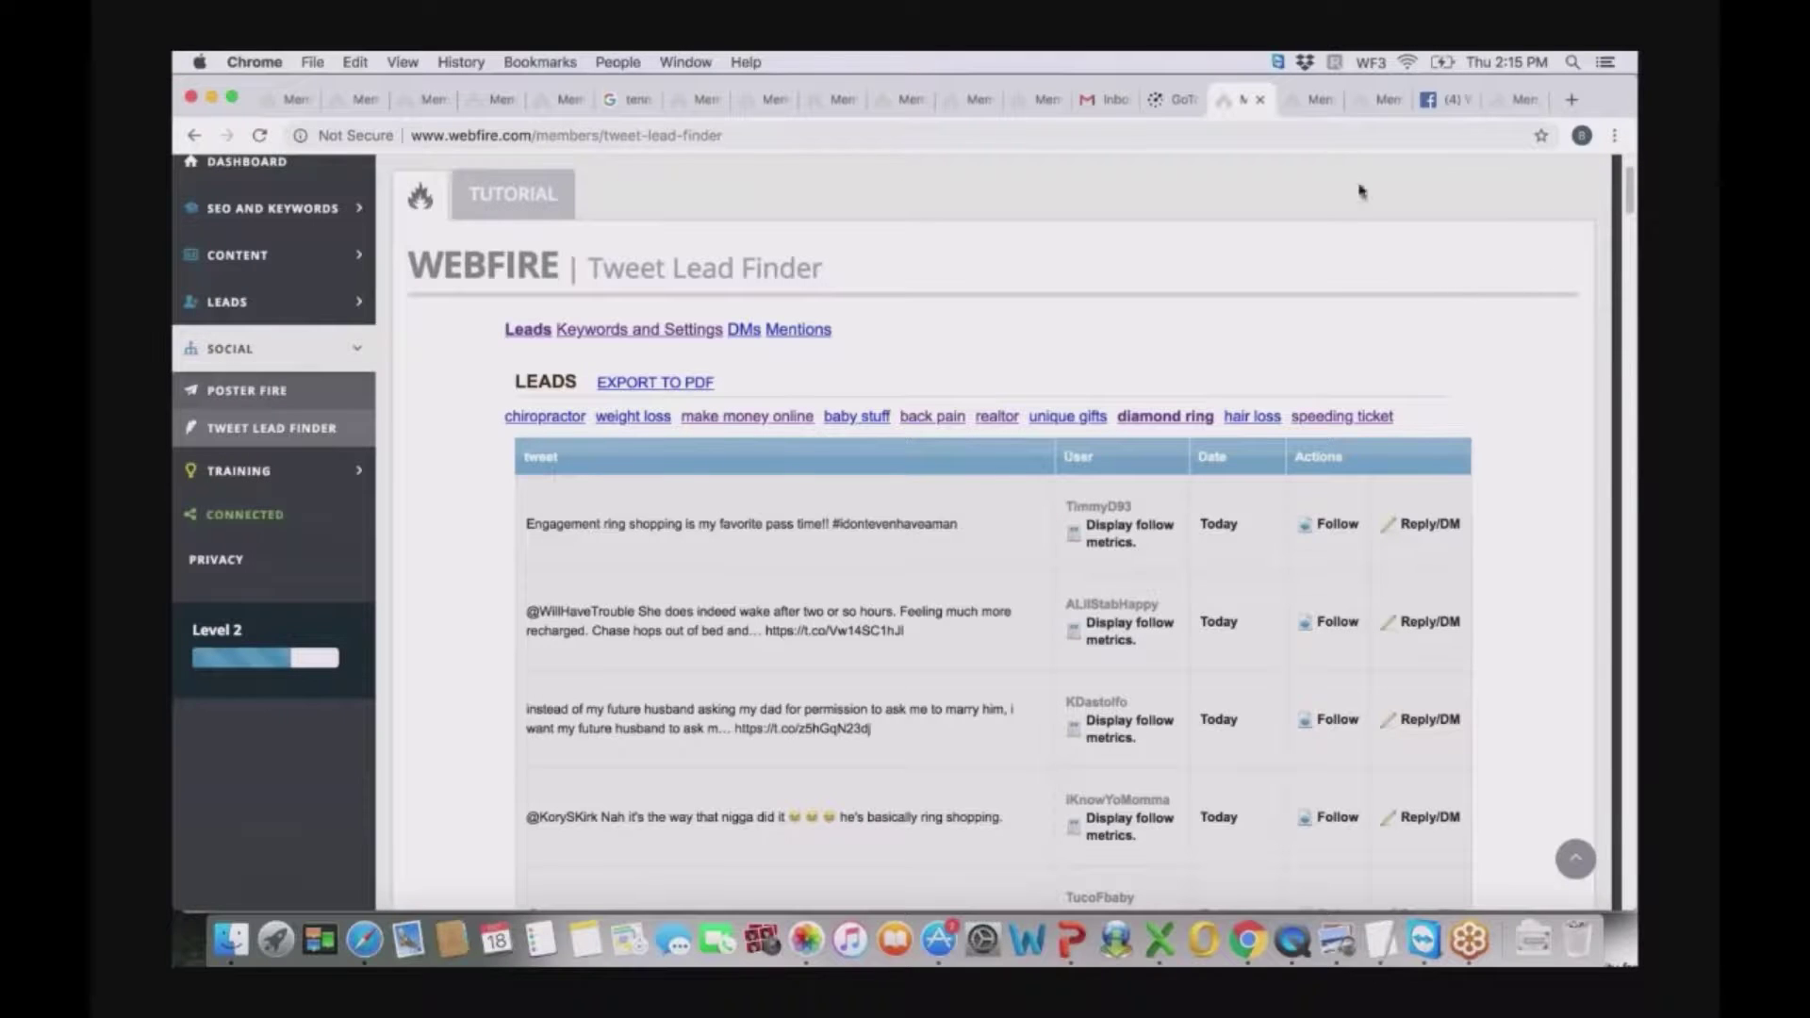
- Open the Backlinks comparison for "mobile autoresponder" and look through the site's own backlinks down to the Top Competitors table
click(1314, 105)
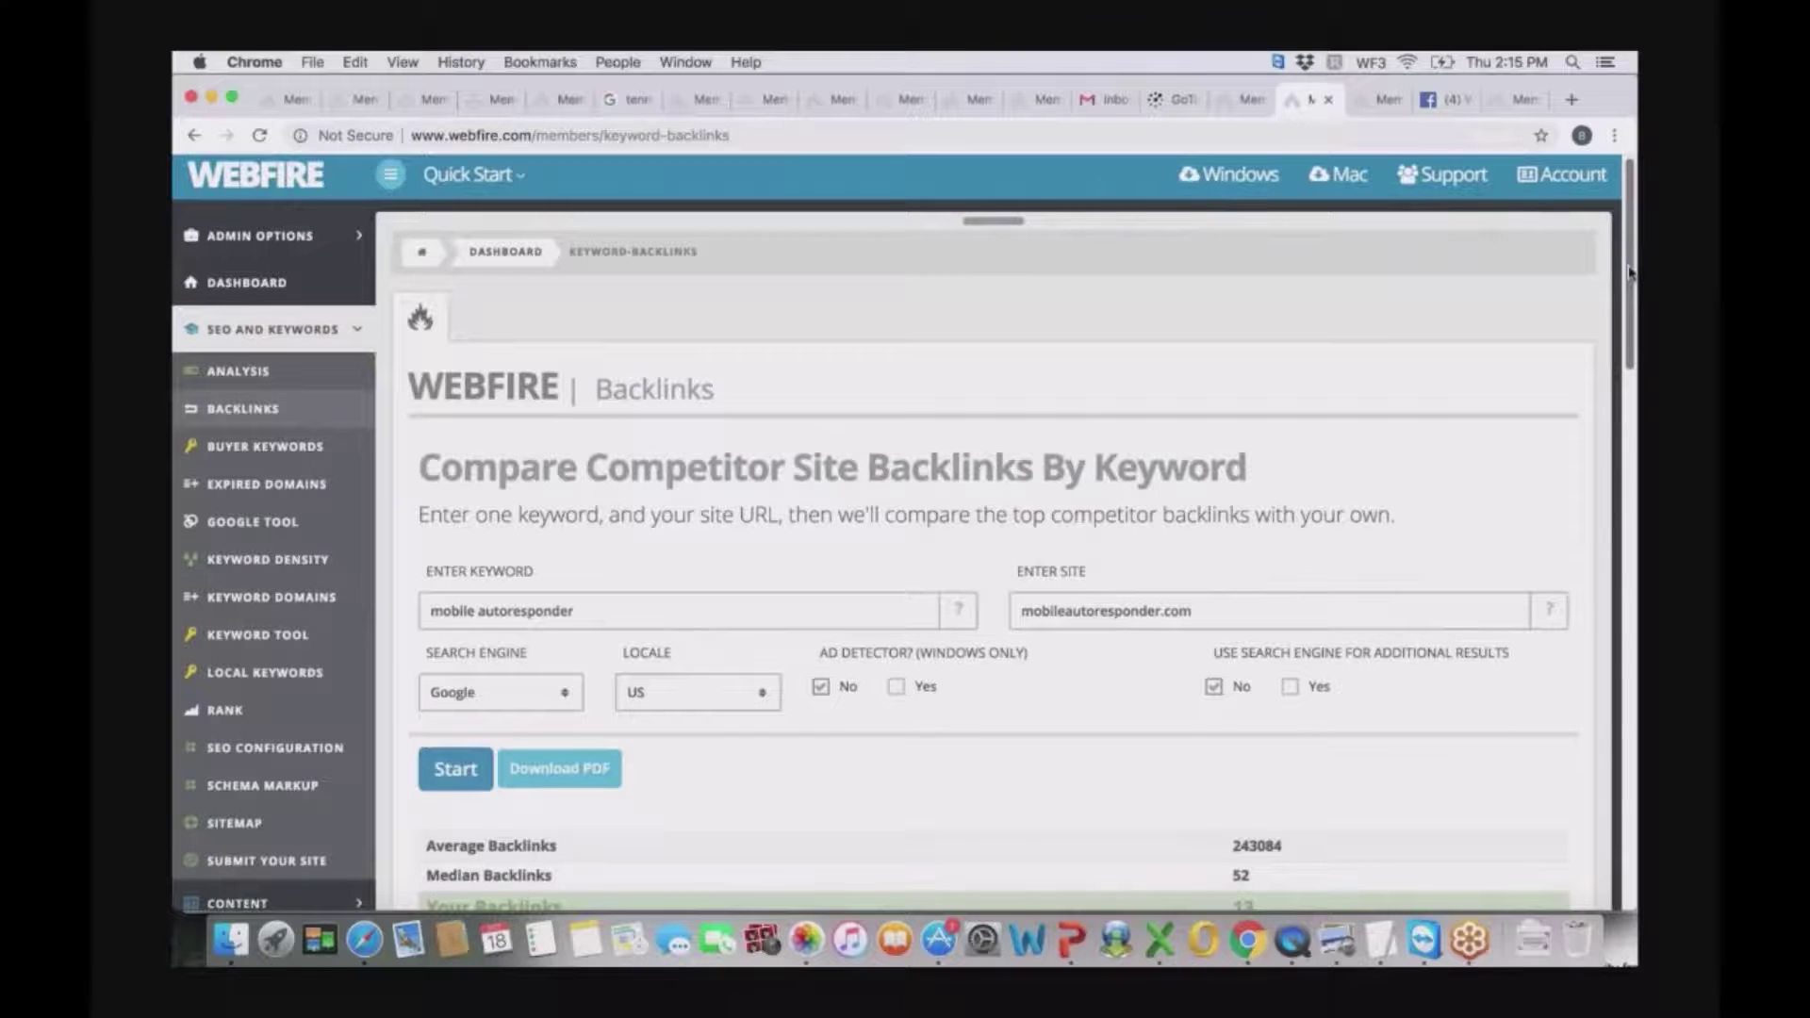
scroll(1627, 304, down, 3)
scroll(1623, 262, up, 4)
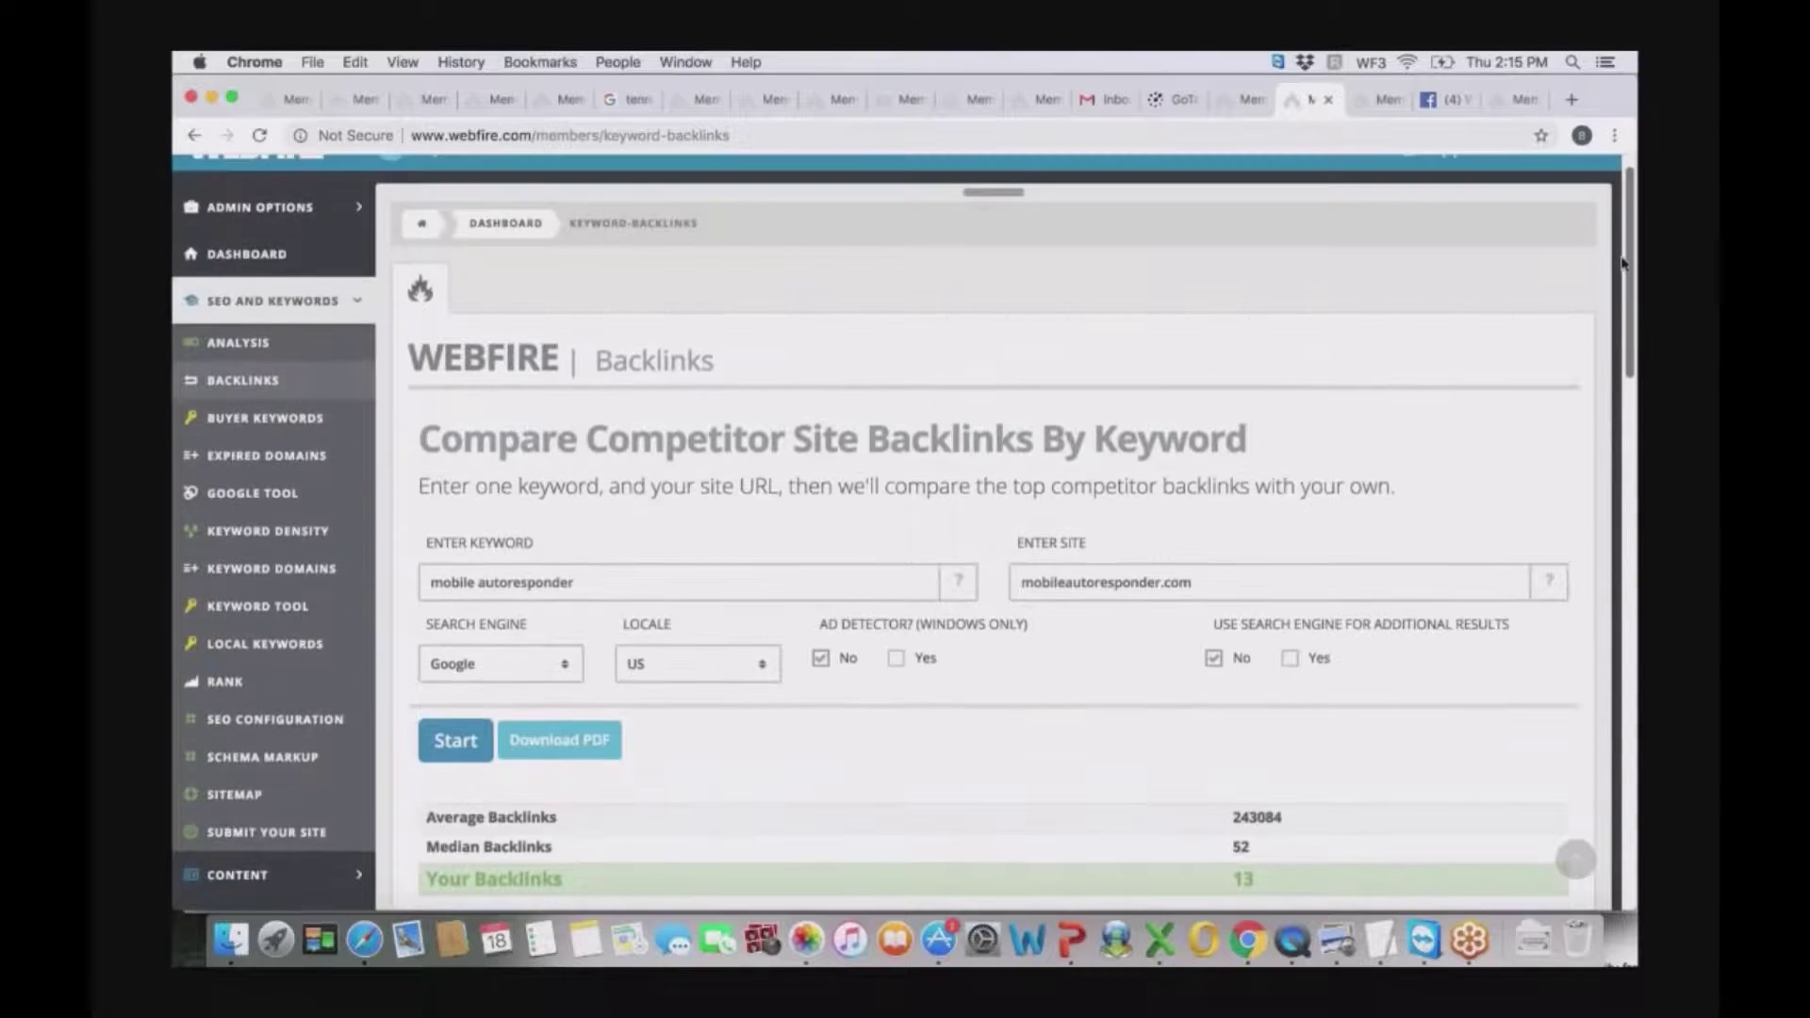
scroll(1623, 262, down, 8)
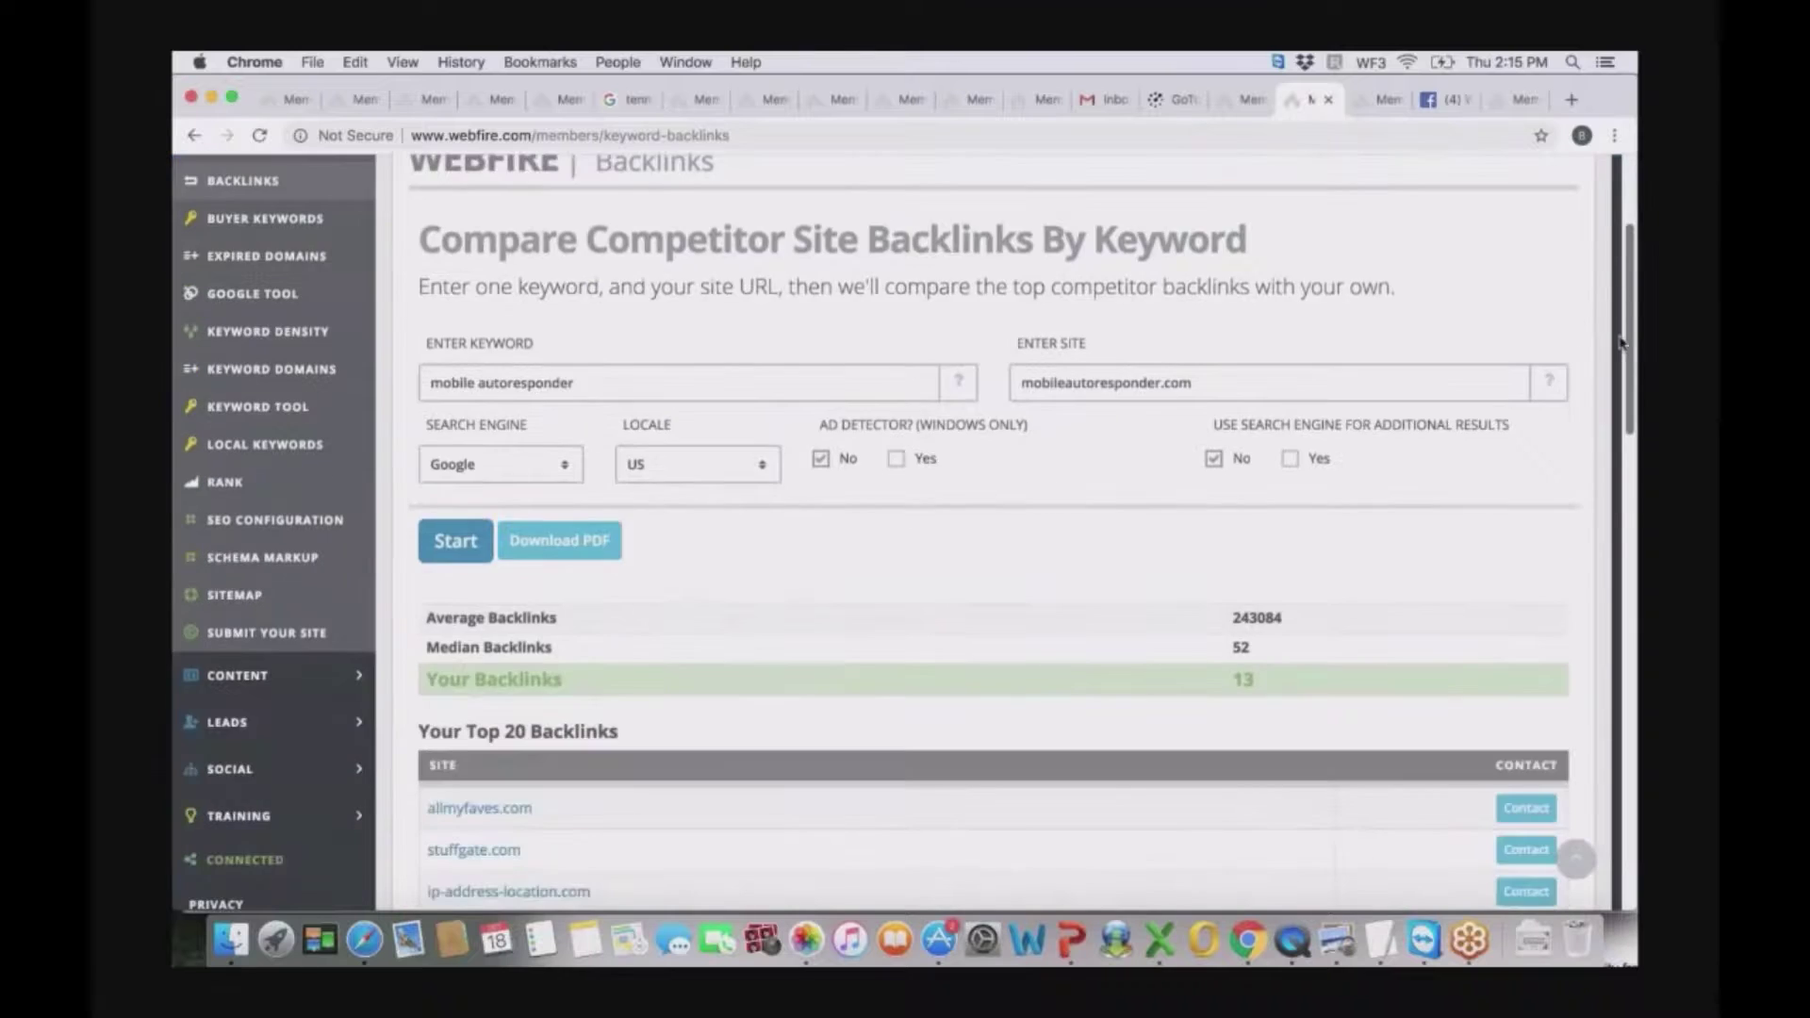
drag(1634, 428, 1634, 627)
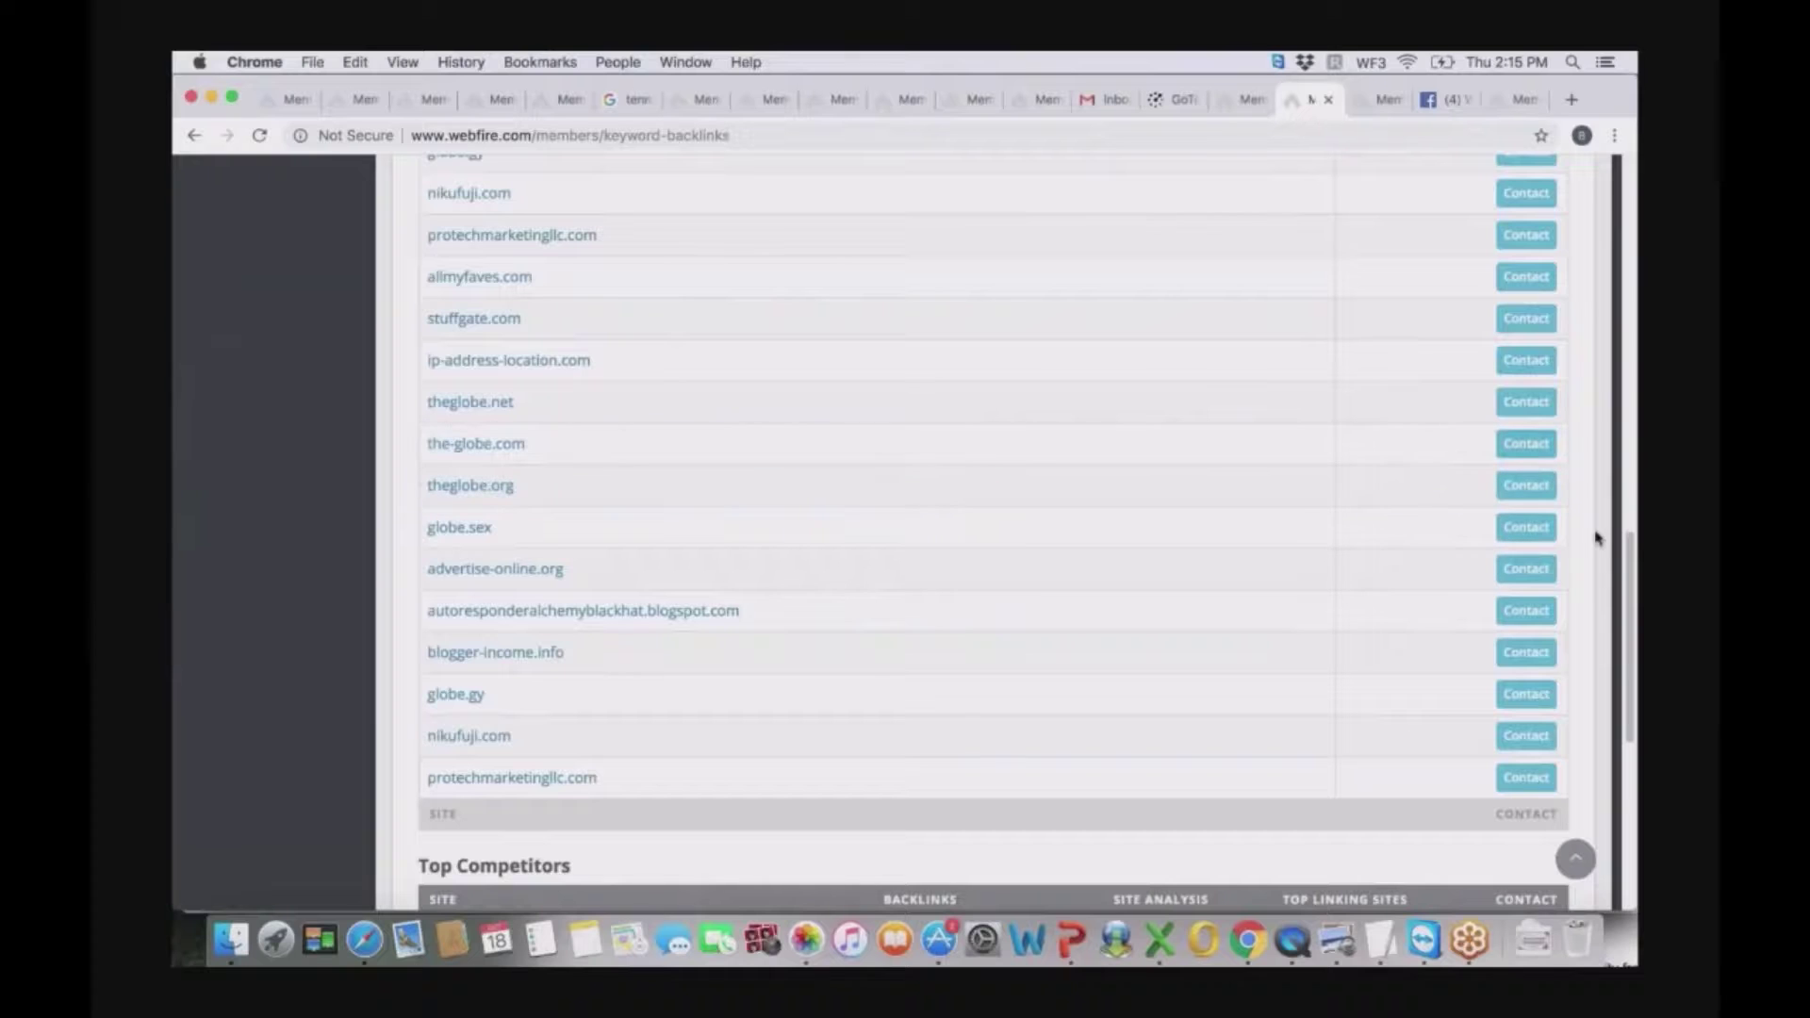
drag(1631, 568, 1635, 785)
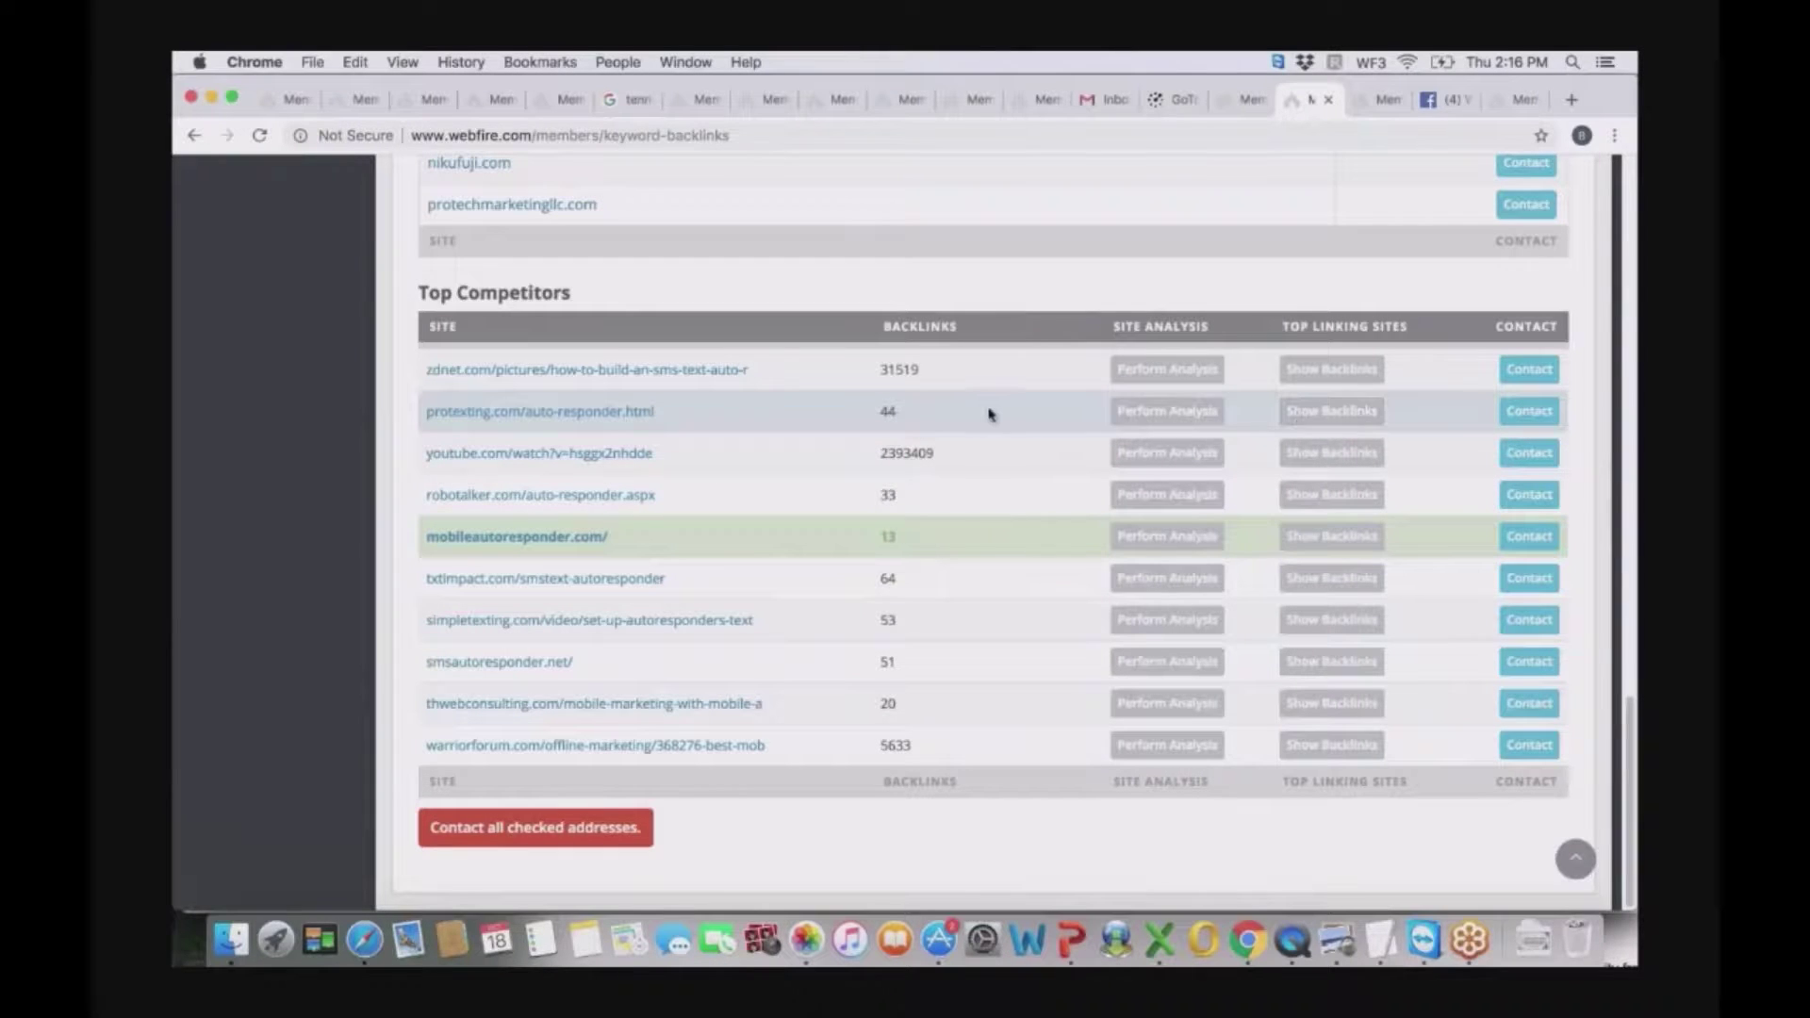
- Show the backlinks of the competitor protexting.com/auto-responder.html, look through the inlinking sites, and close the list
click(1311, 416)
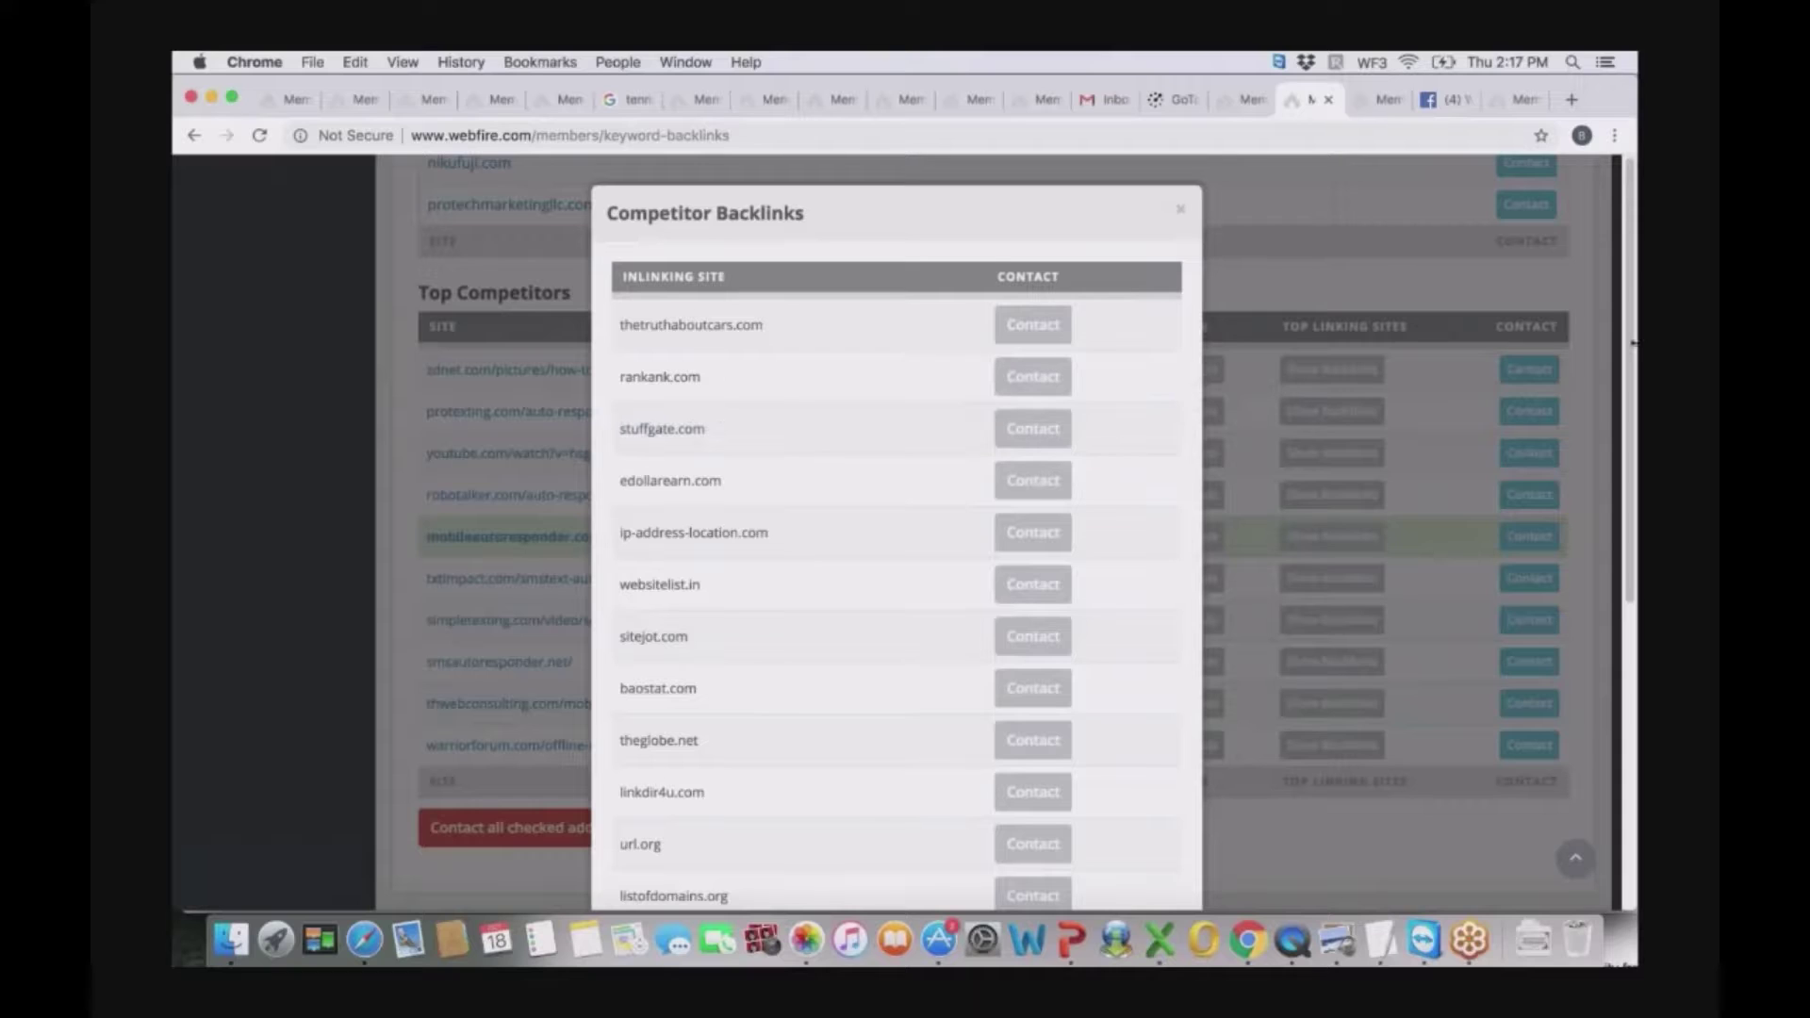
drag(1629, 345, 1630, 392)
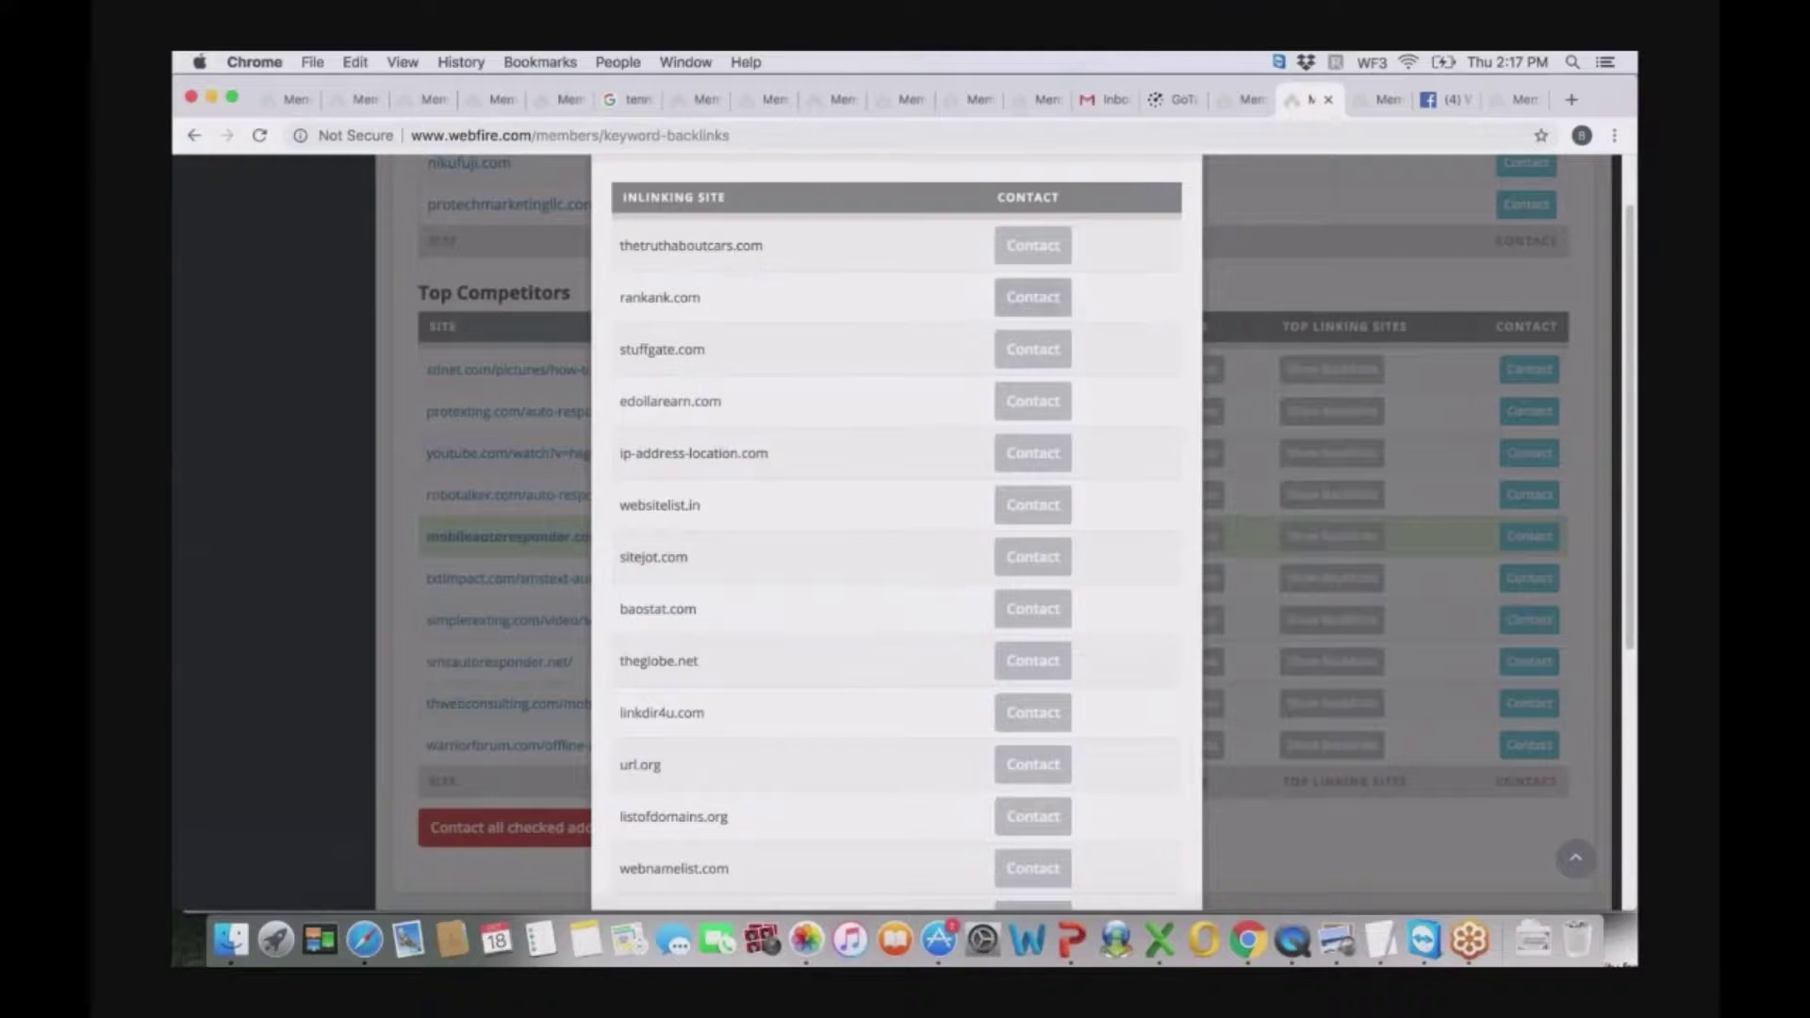
drag(1630, 354, 1630, 305)
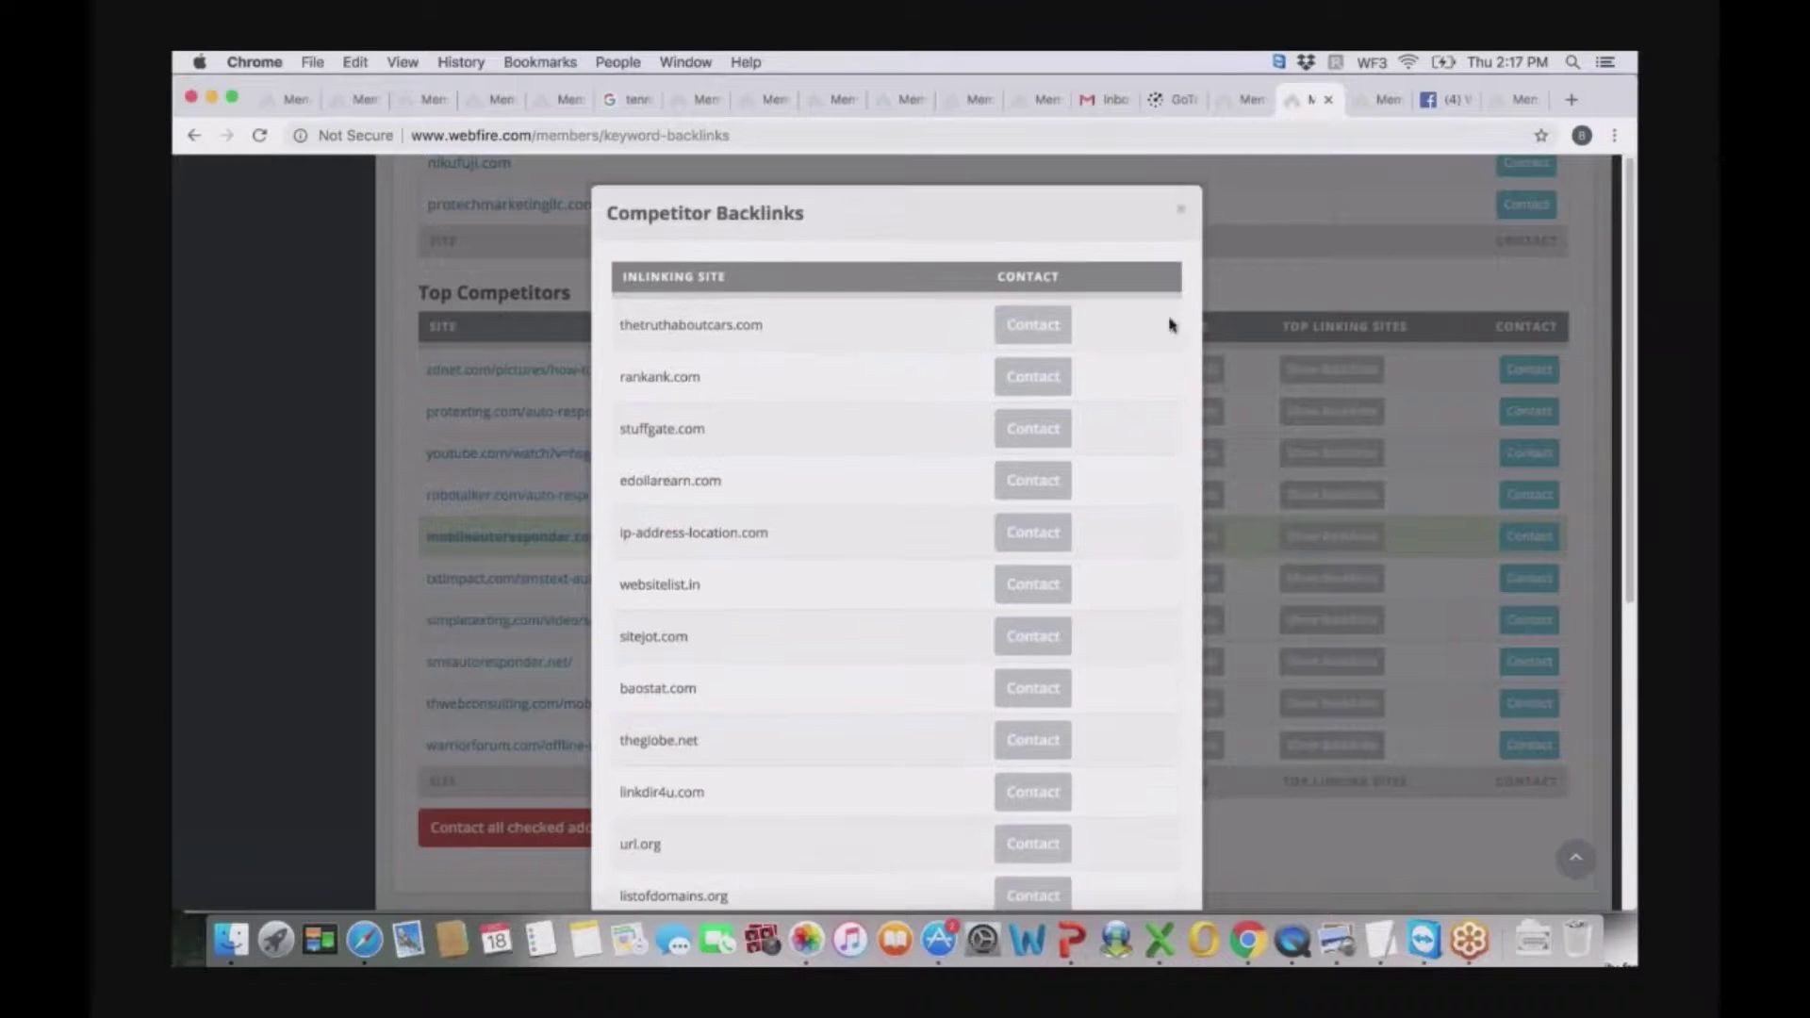
click(1180, 212)
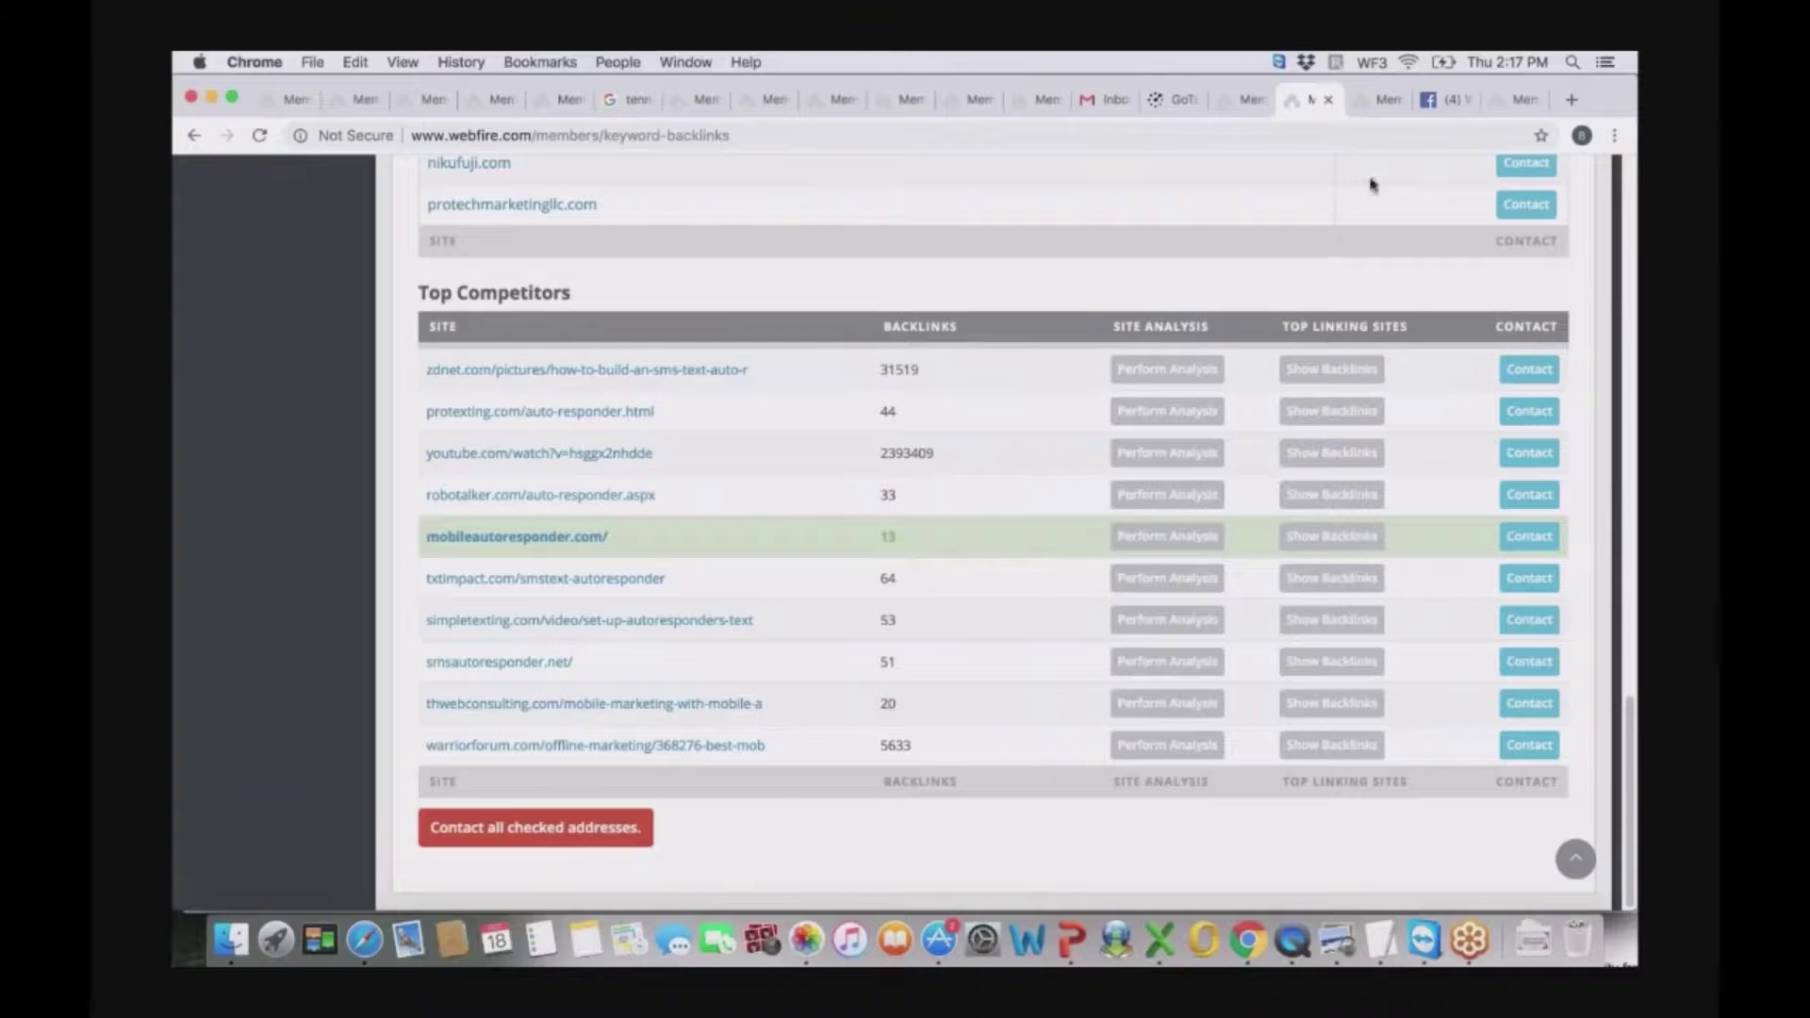
- Go to the WebFire members dashboard and look over its training webinar and getting started sections
click(1384, 111)
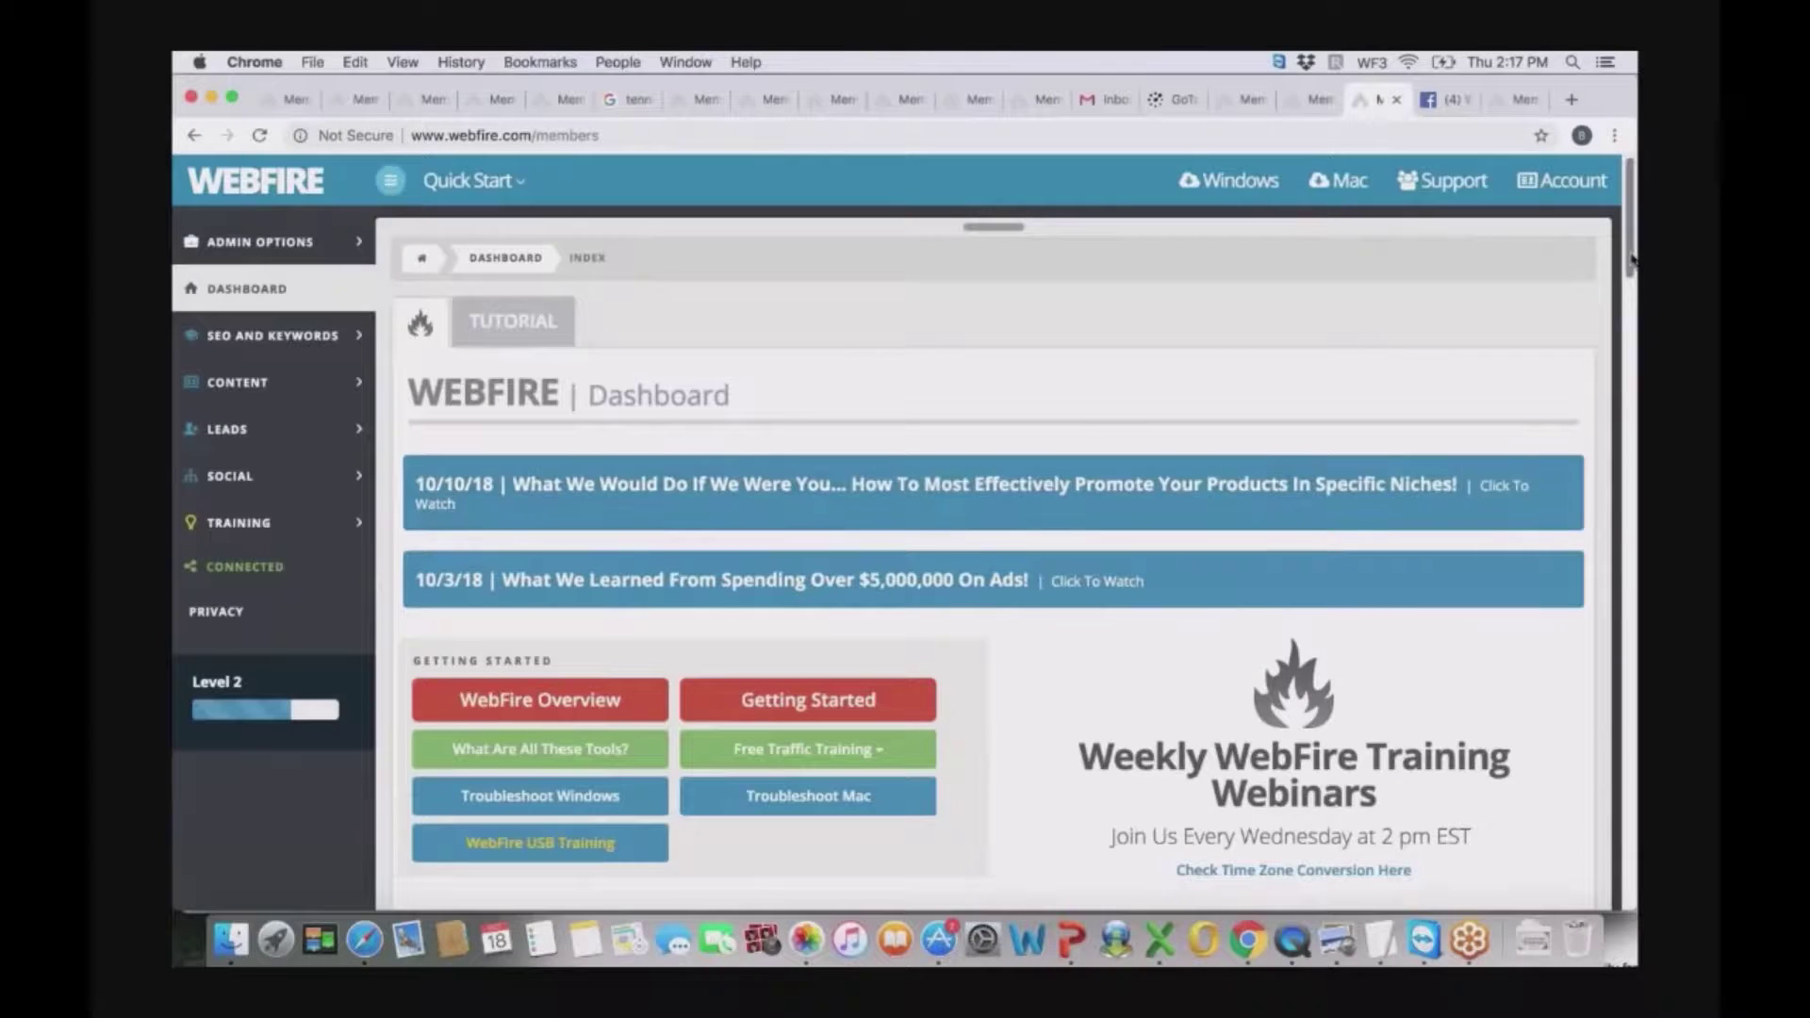
scroll(1624, 256, down, 1)
scroll(1624, 256, up, 1)
scroll(1627, 260, down, 2)
scroll(1628, 262, up, 2)
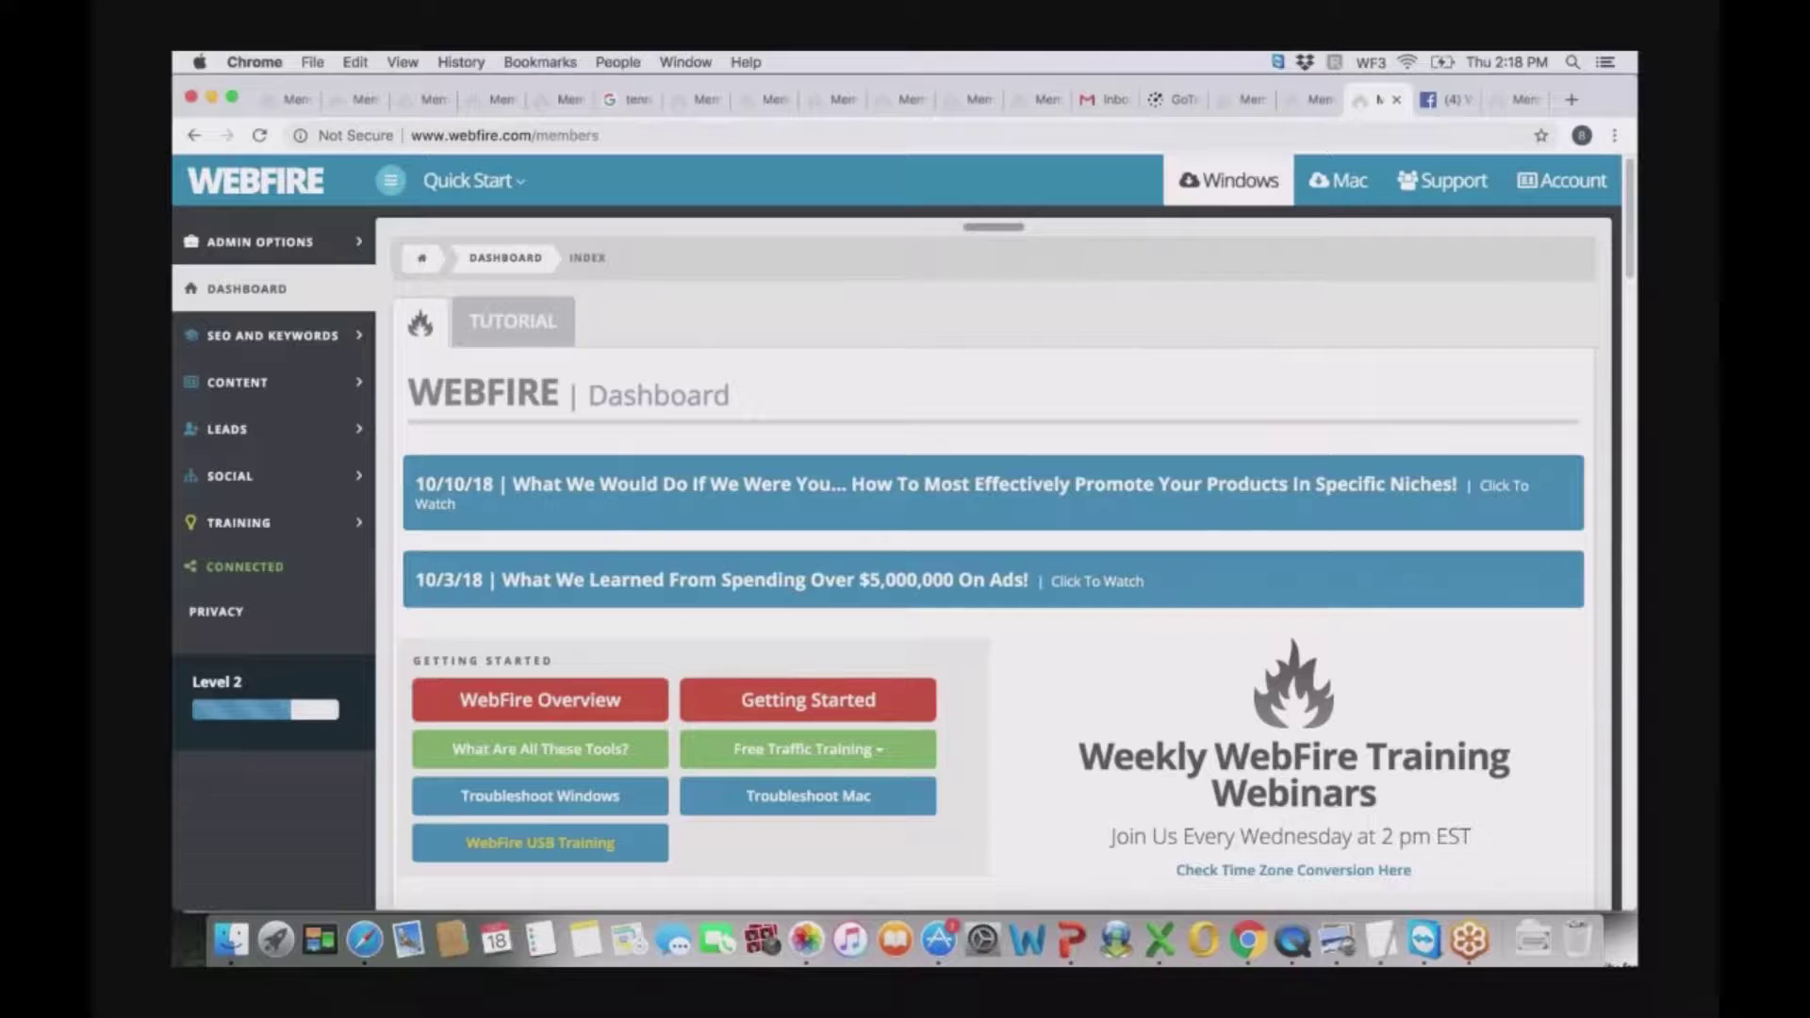
- Switch to the Ranked Lead Finder and look over its search options and the ranked forum and blog results
click(1511, 99)
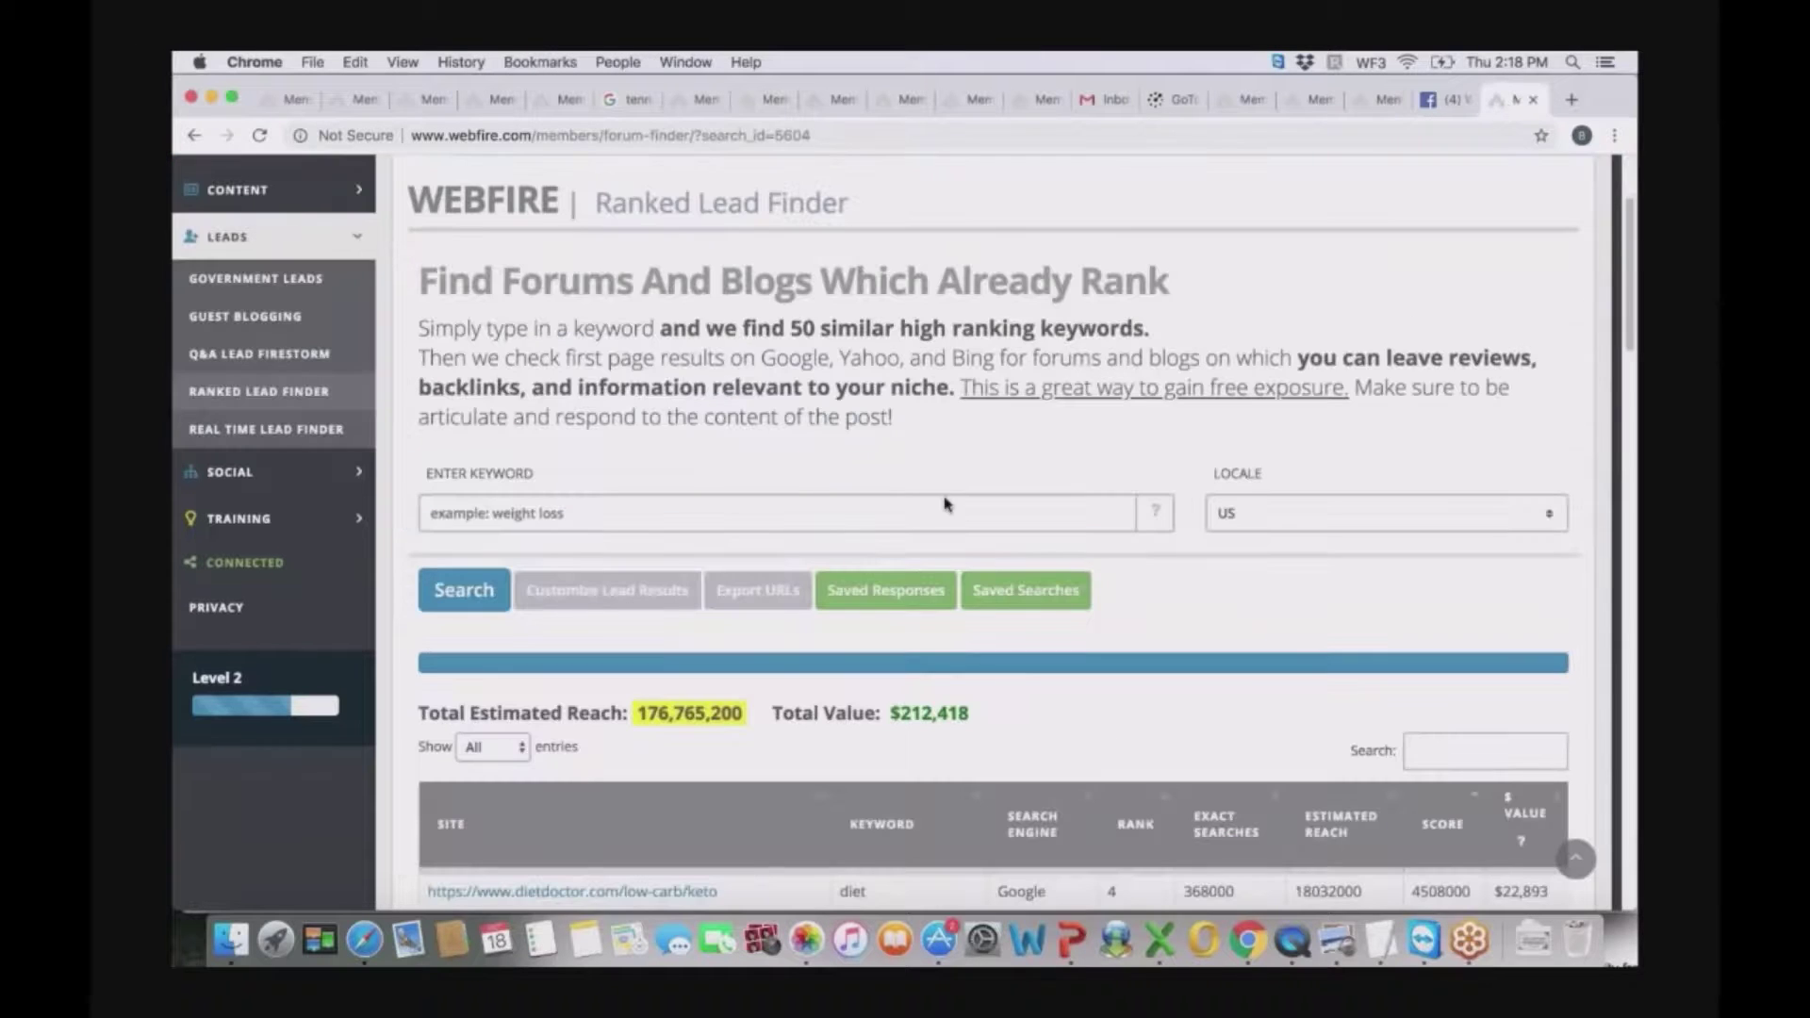
scroll(1625, 302, down, 1)
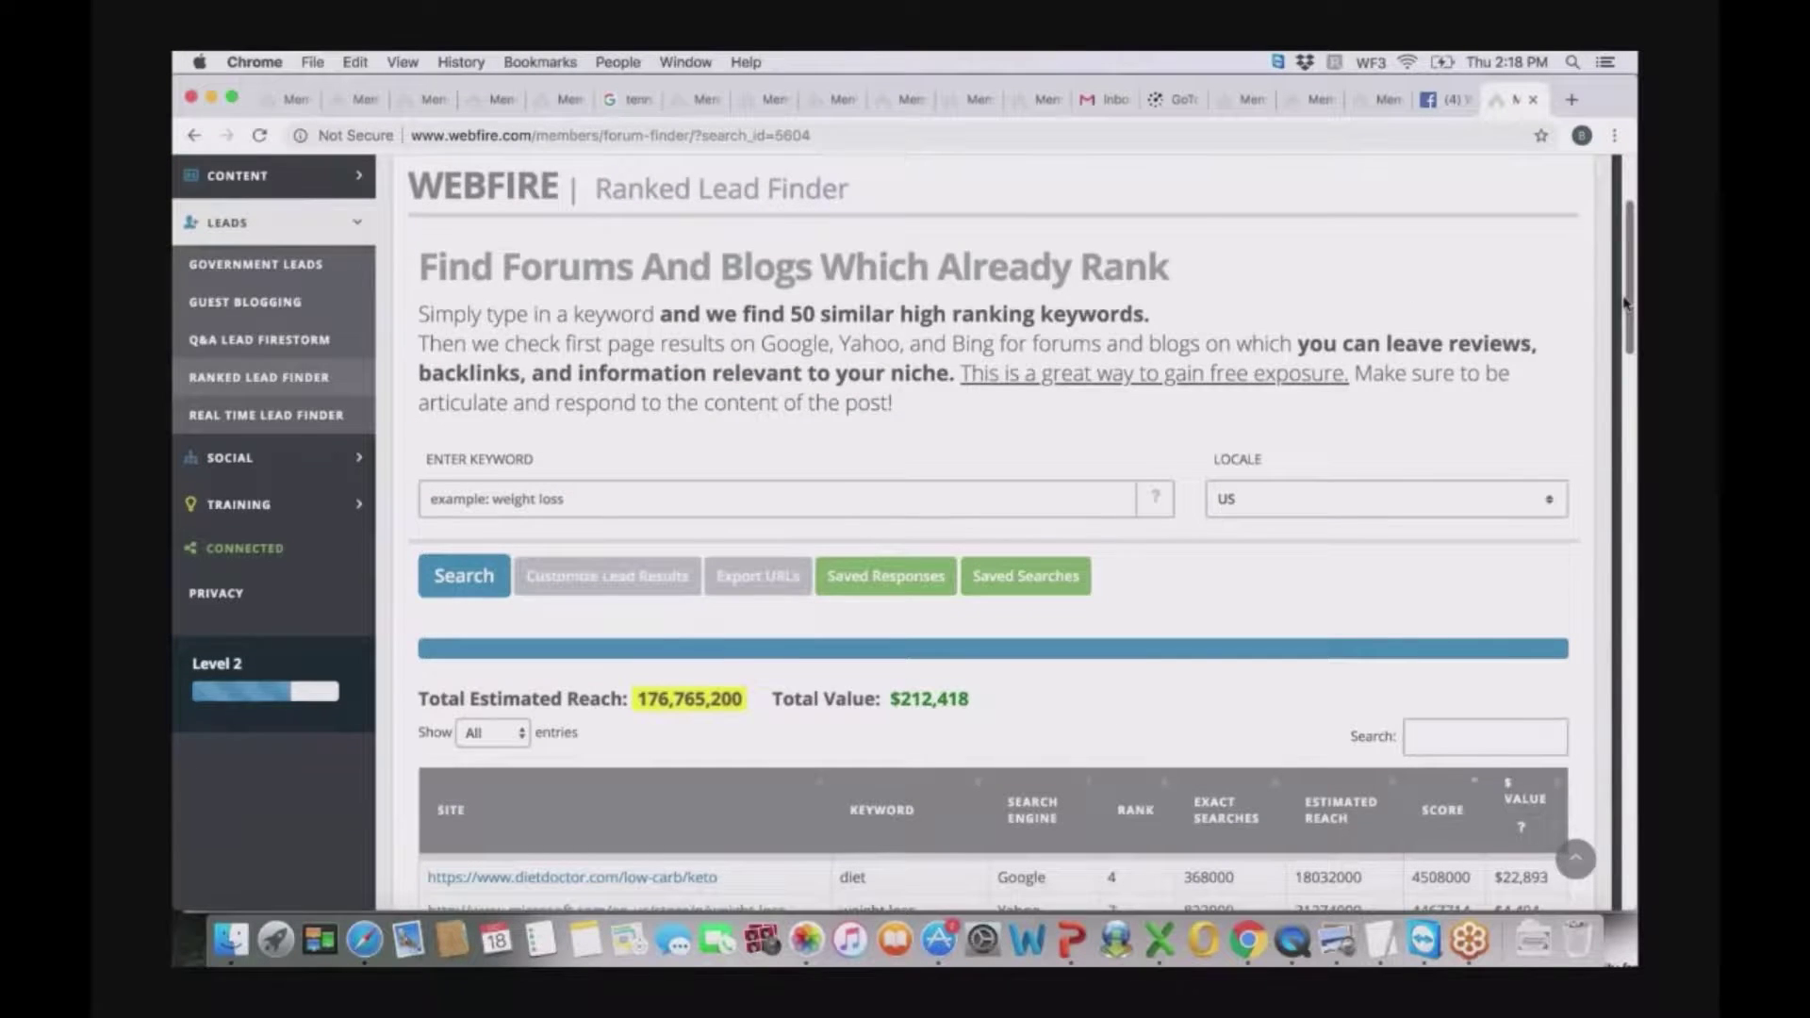
scroll(1625, 301, down, 5)
scroll(1625, 302, up, 6)
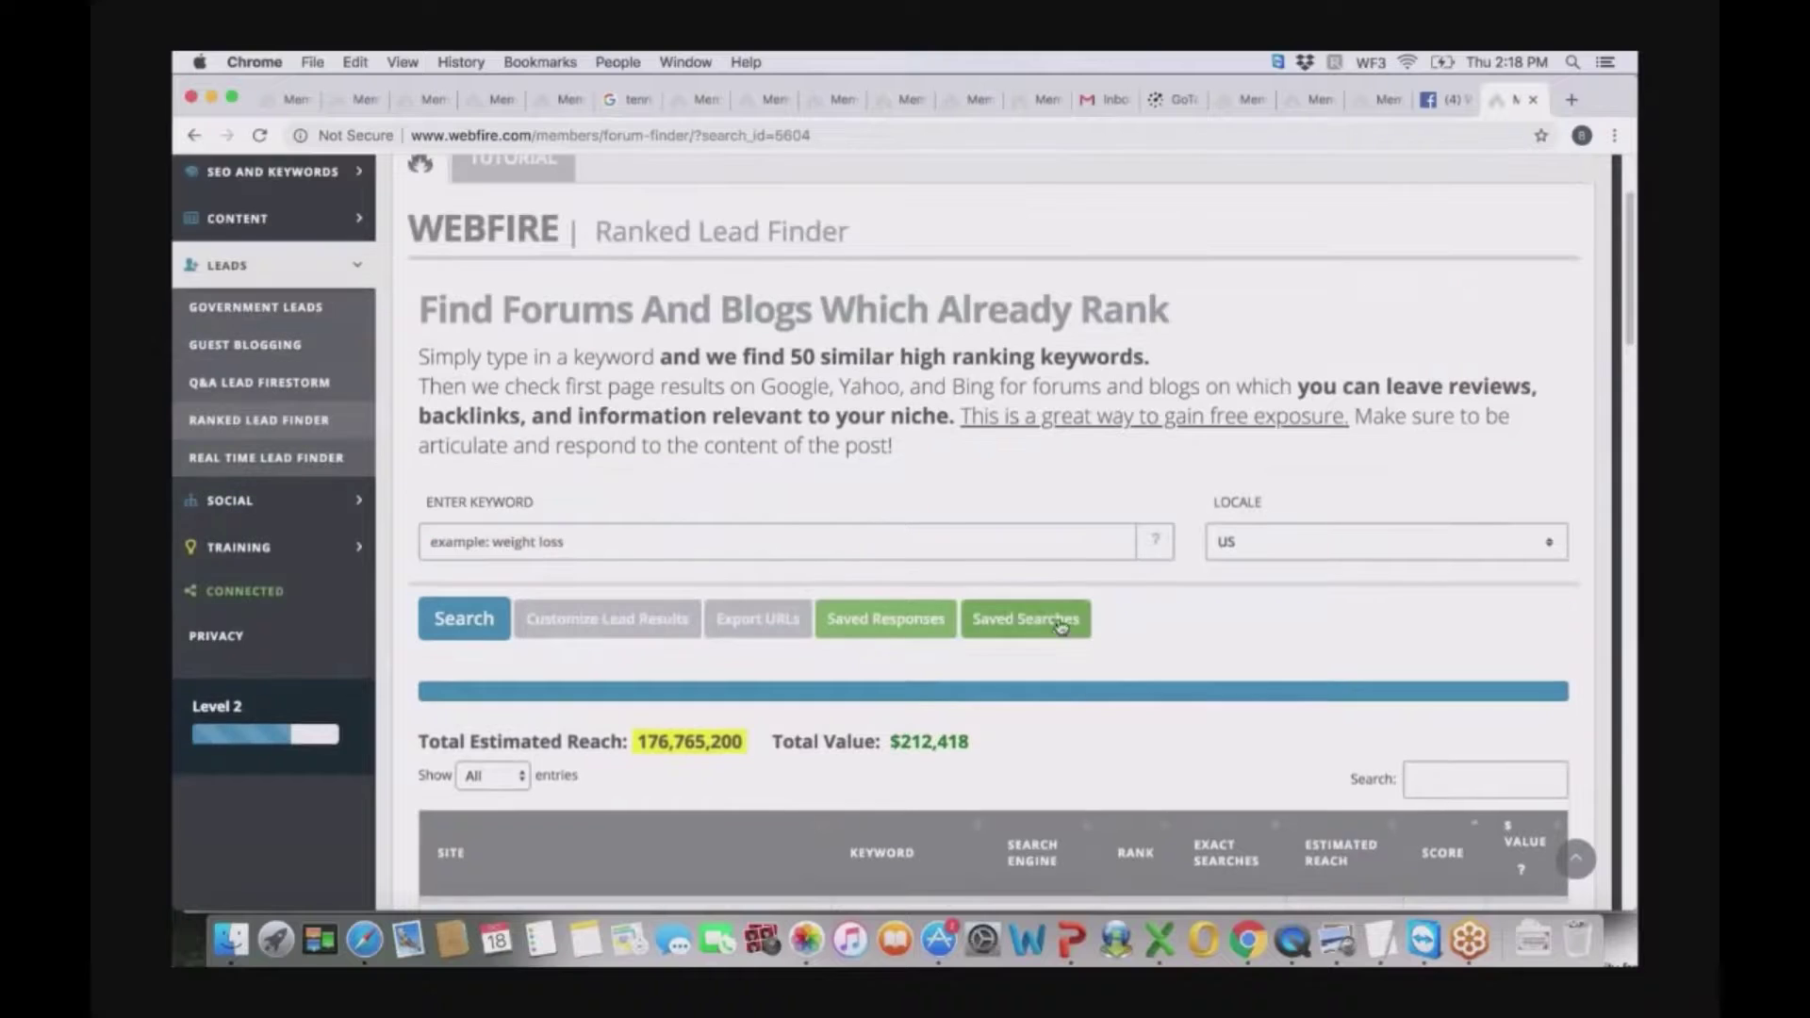
- Return to the WebFire dashboard, start the Getting Started guide, and proceed to its form for adding a domain
click(1367, 104)
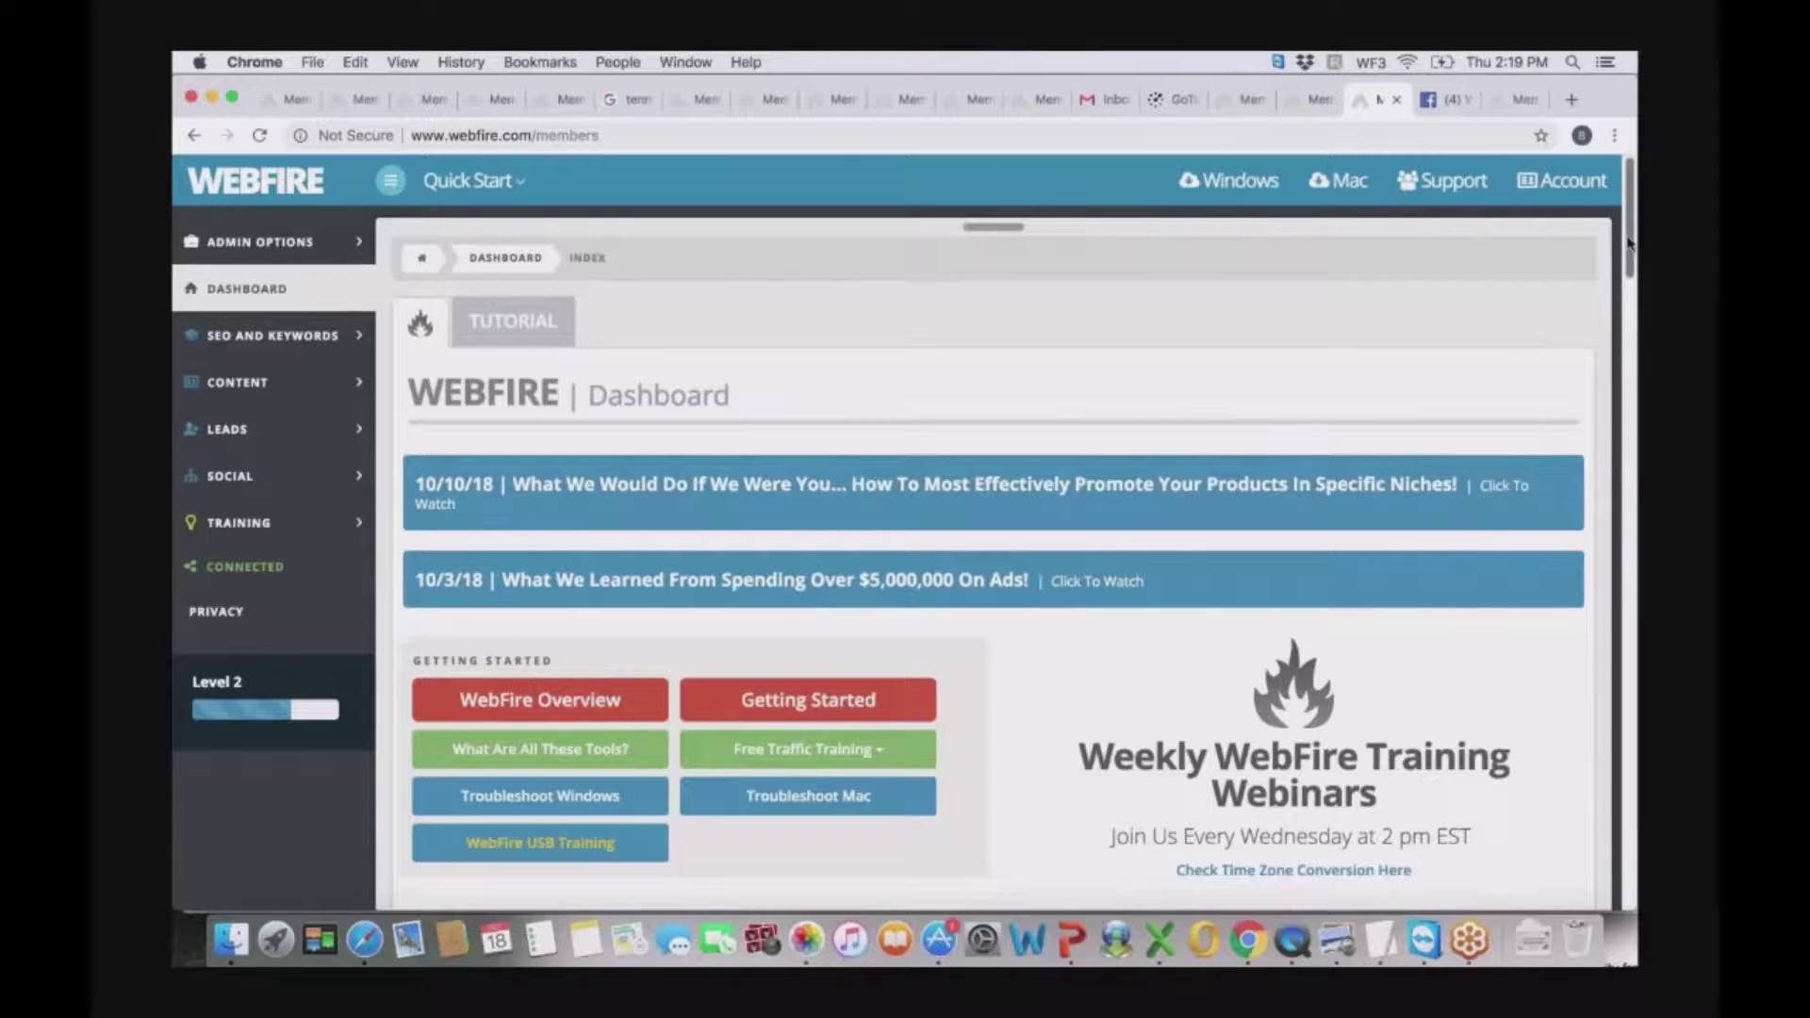
drag(1628, 244, 1629, 247)
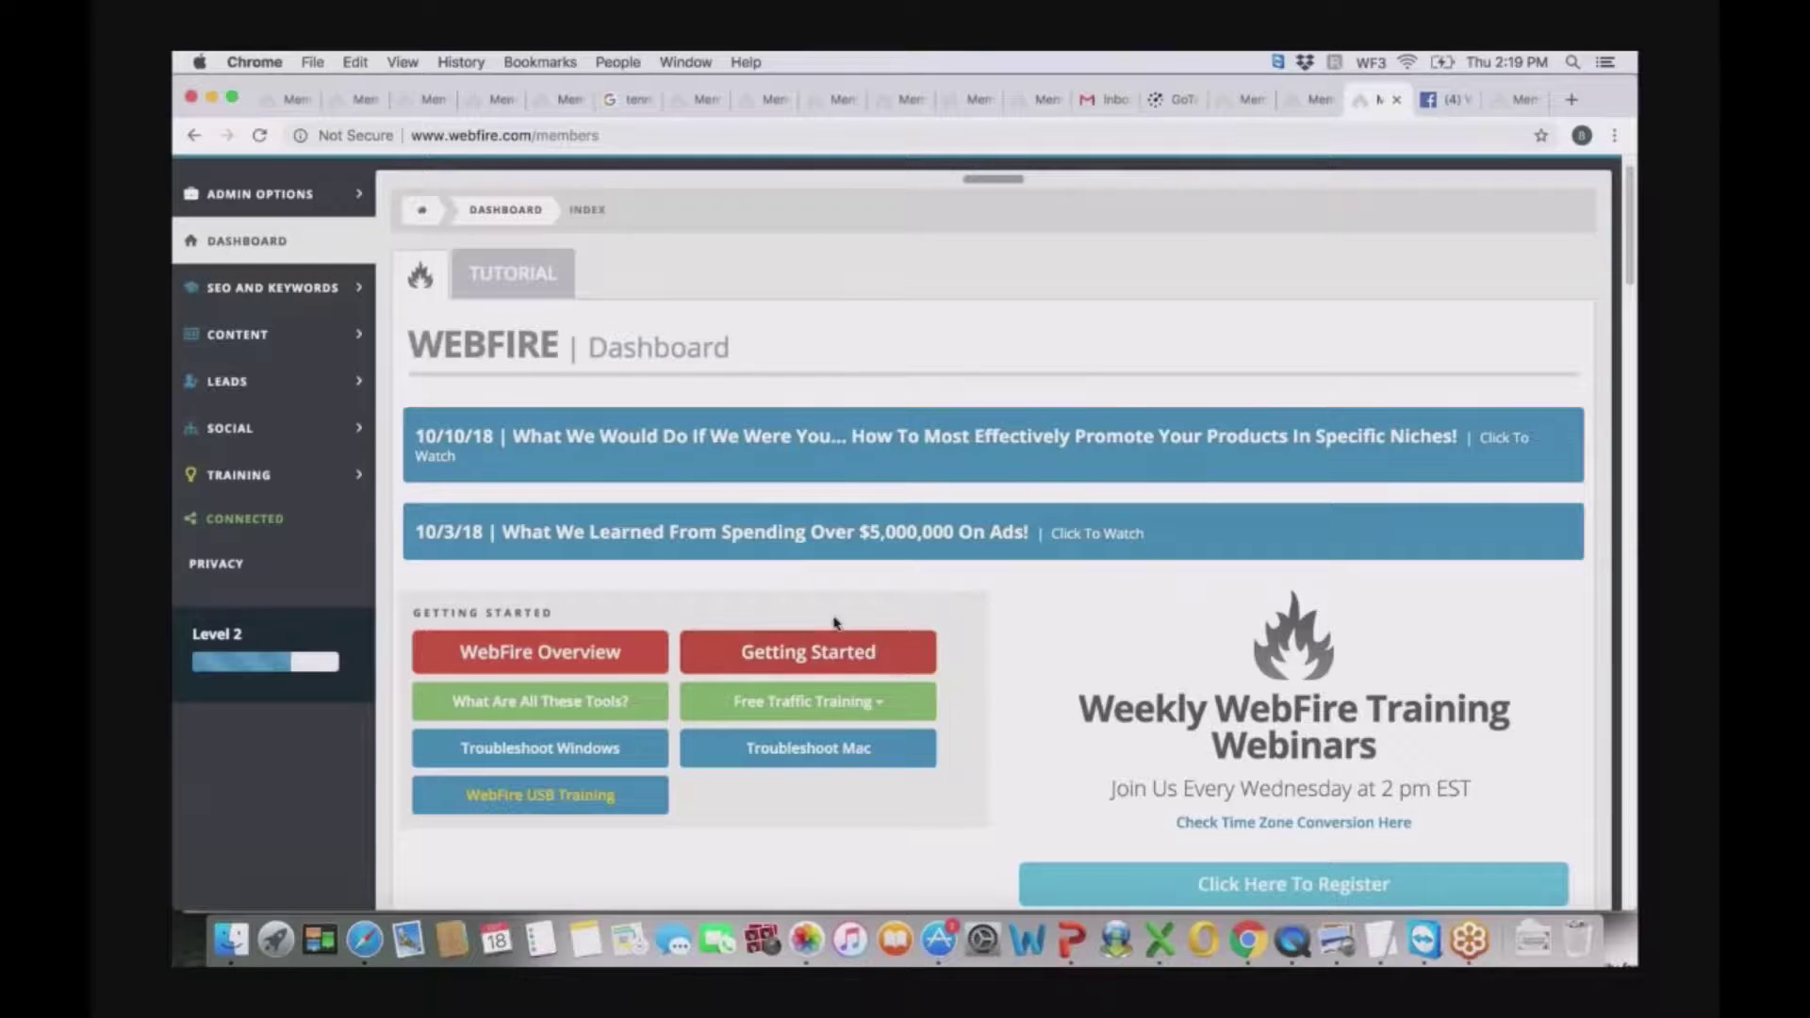
click(797, 658)
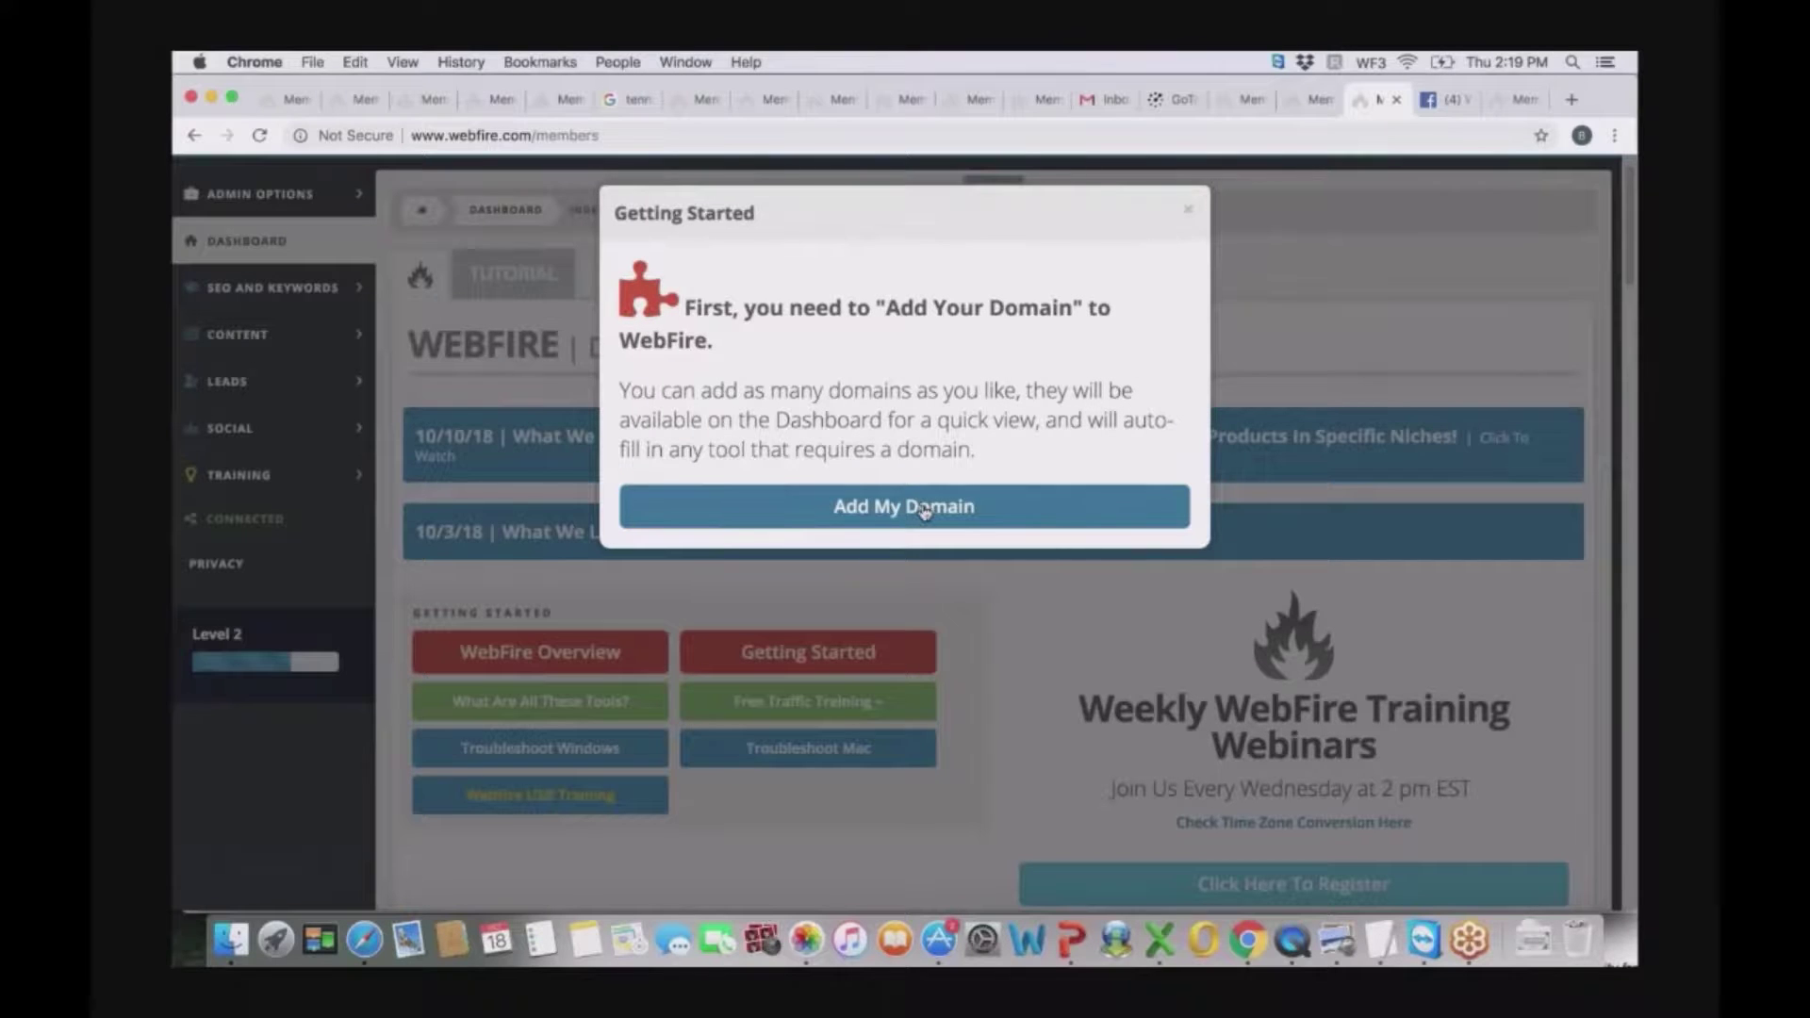
click(924, 508)
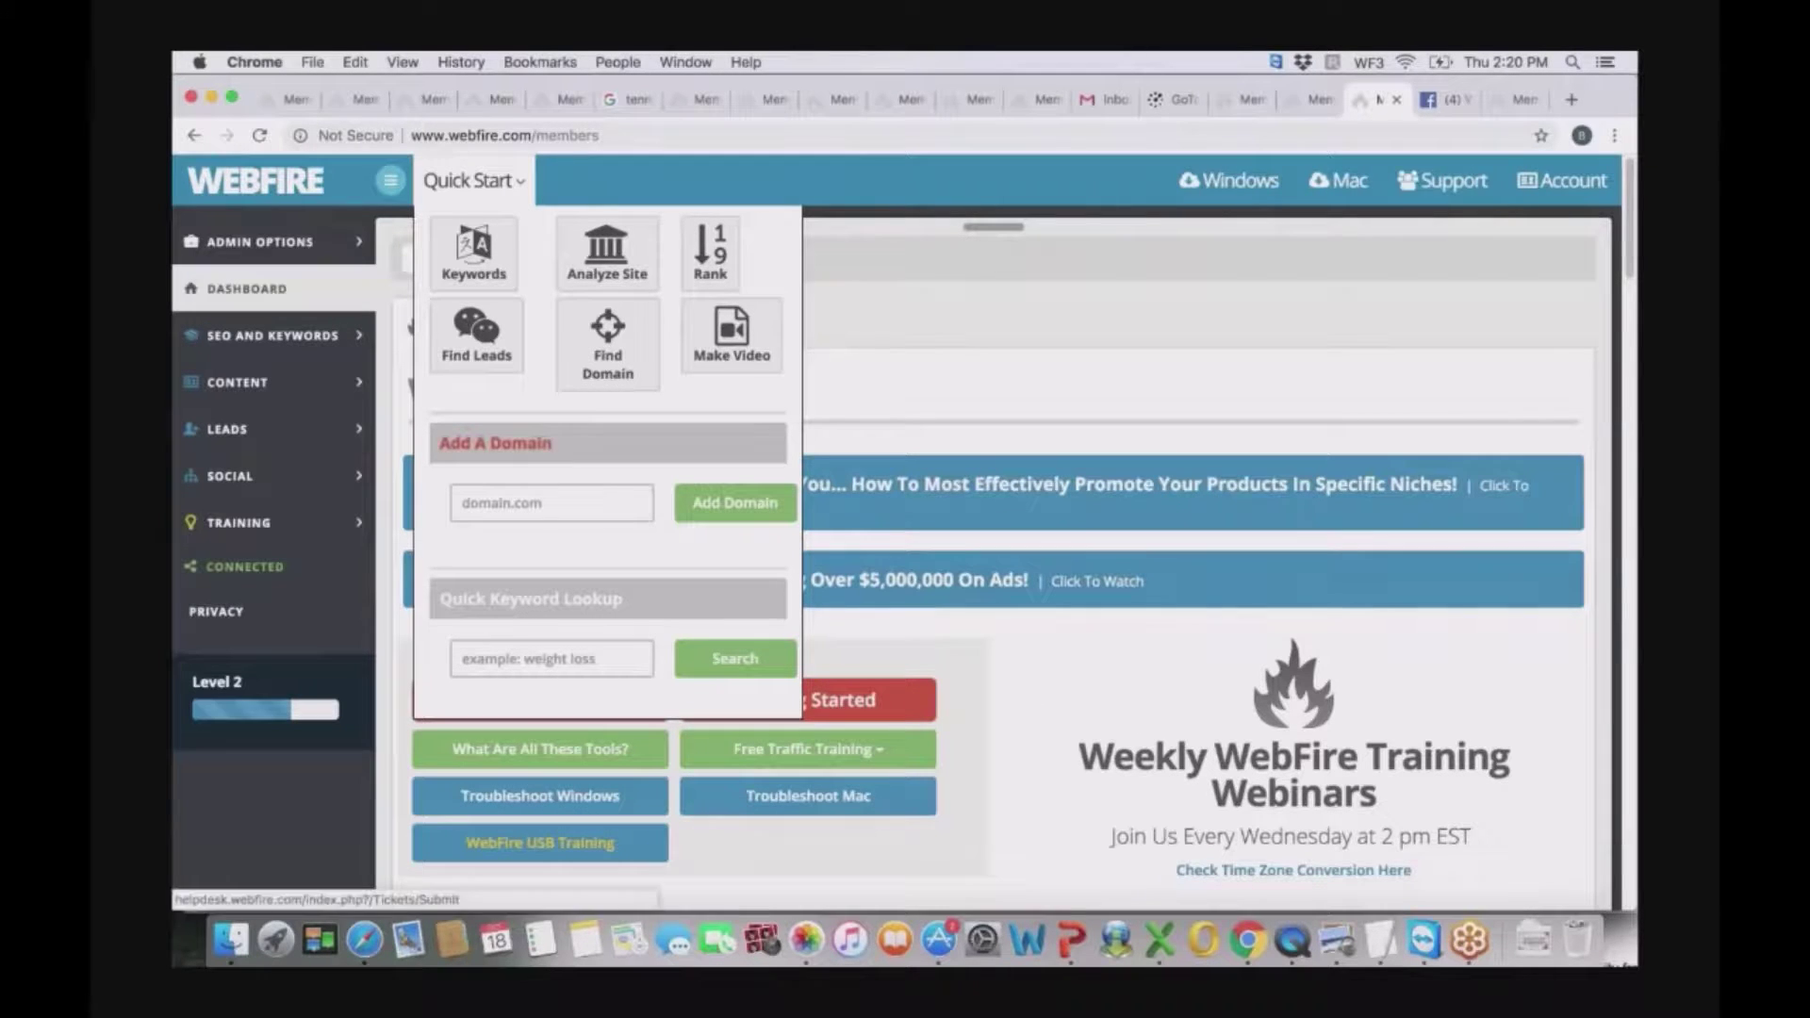
- Look over the Wednesday webinar post and its comments in the WebFire Facebook group, and return to the WebFire dashboard
click(1448, 101)
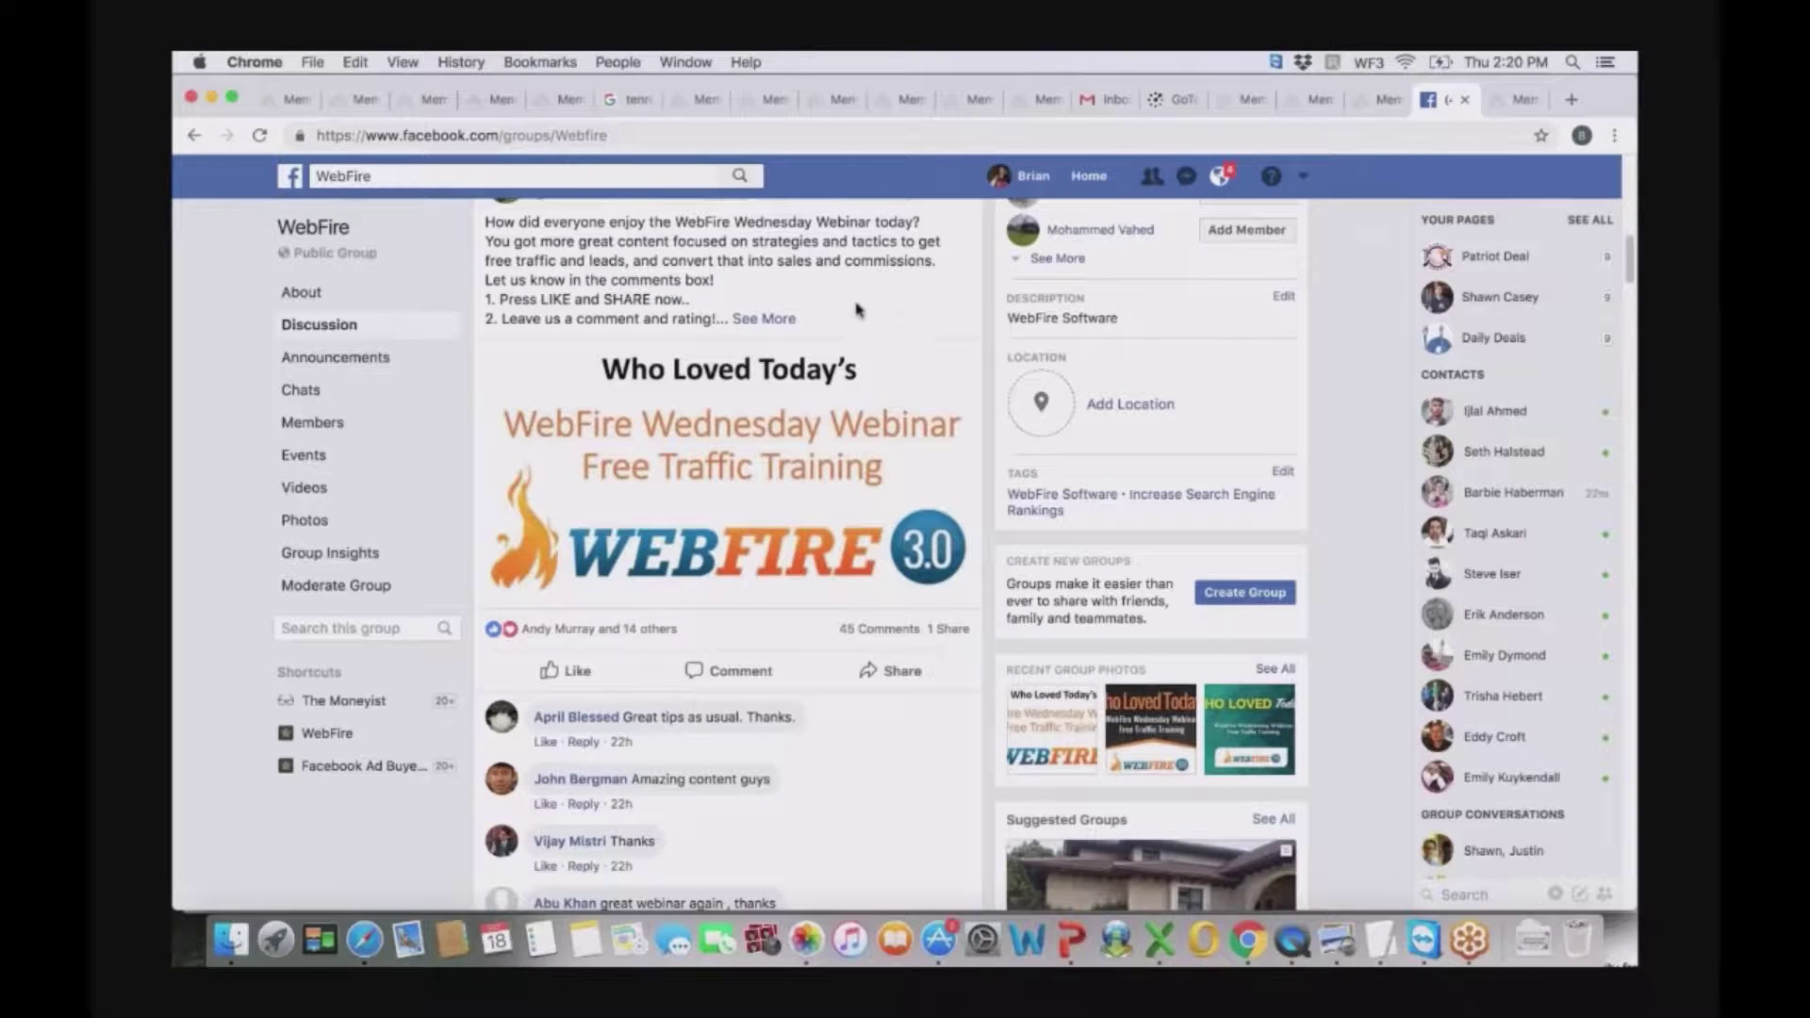
scroll(1625, 284, up, 2)
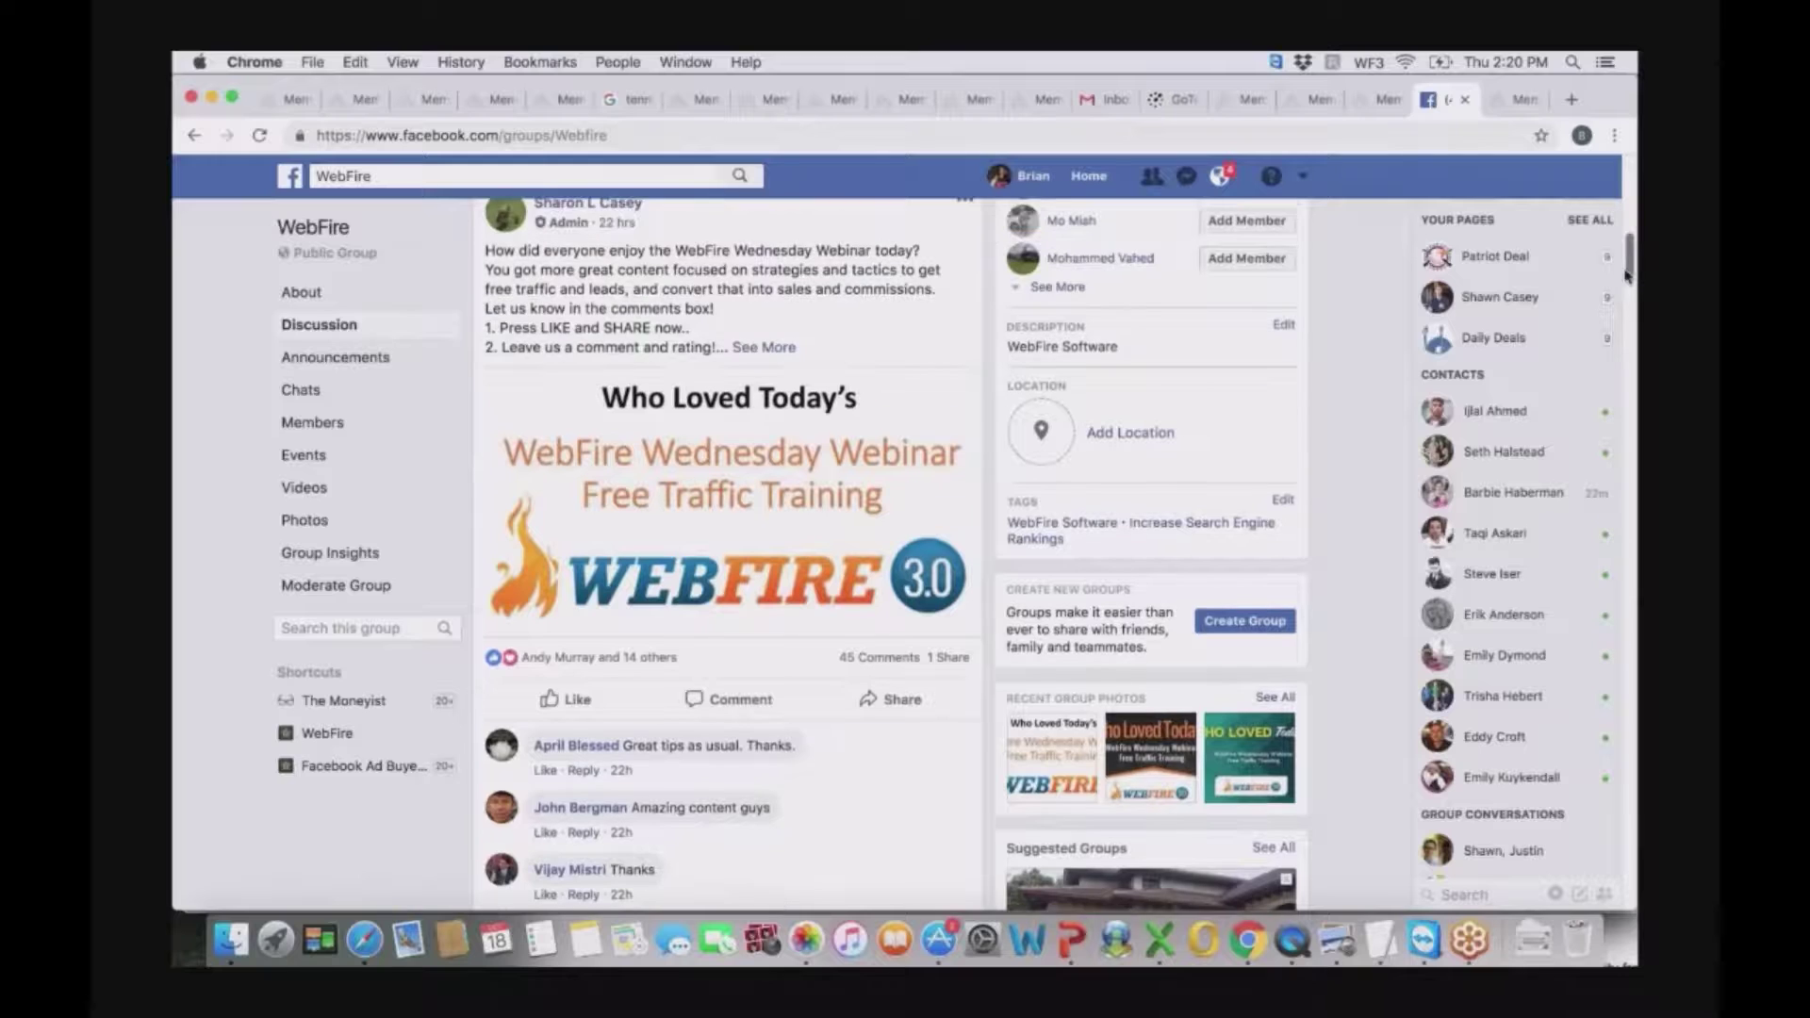
scroll(1625, 273, up, 2)
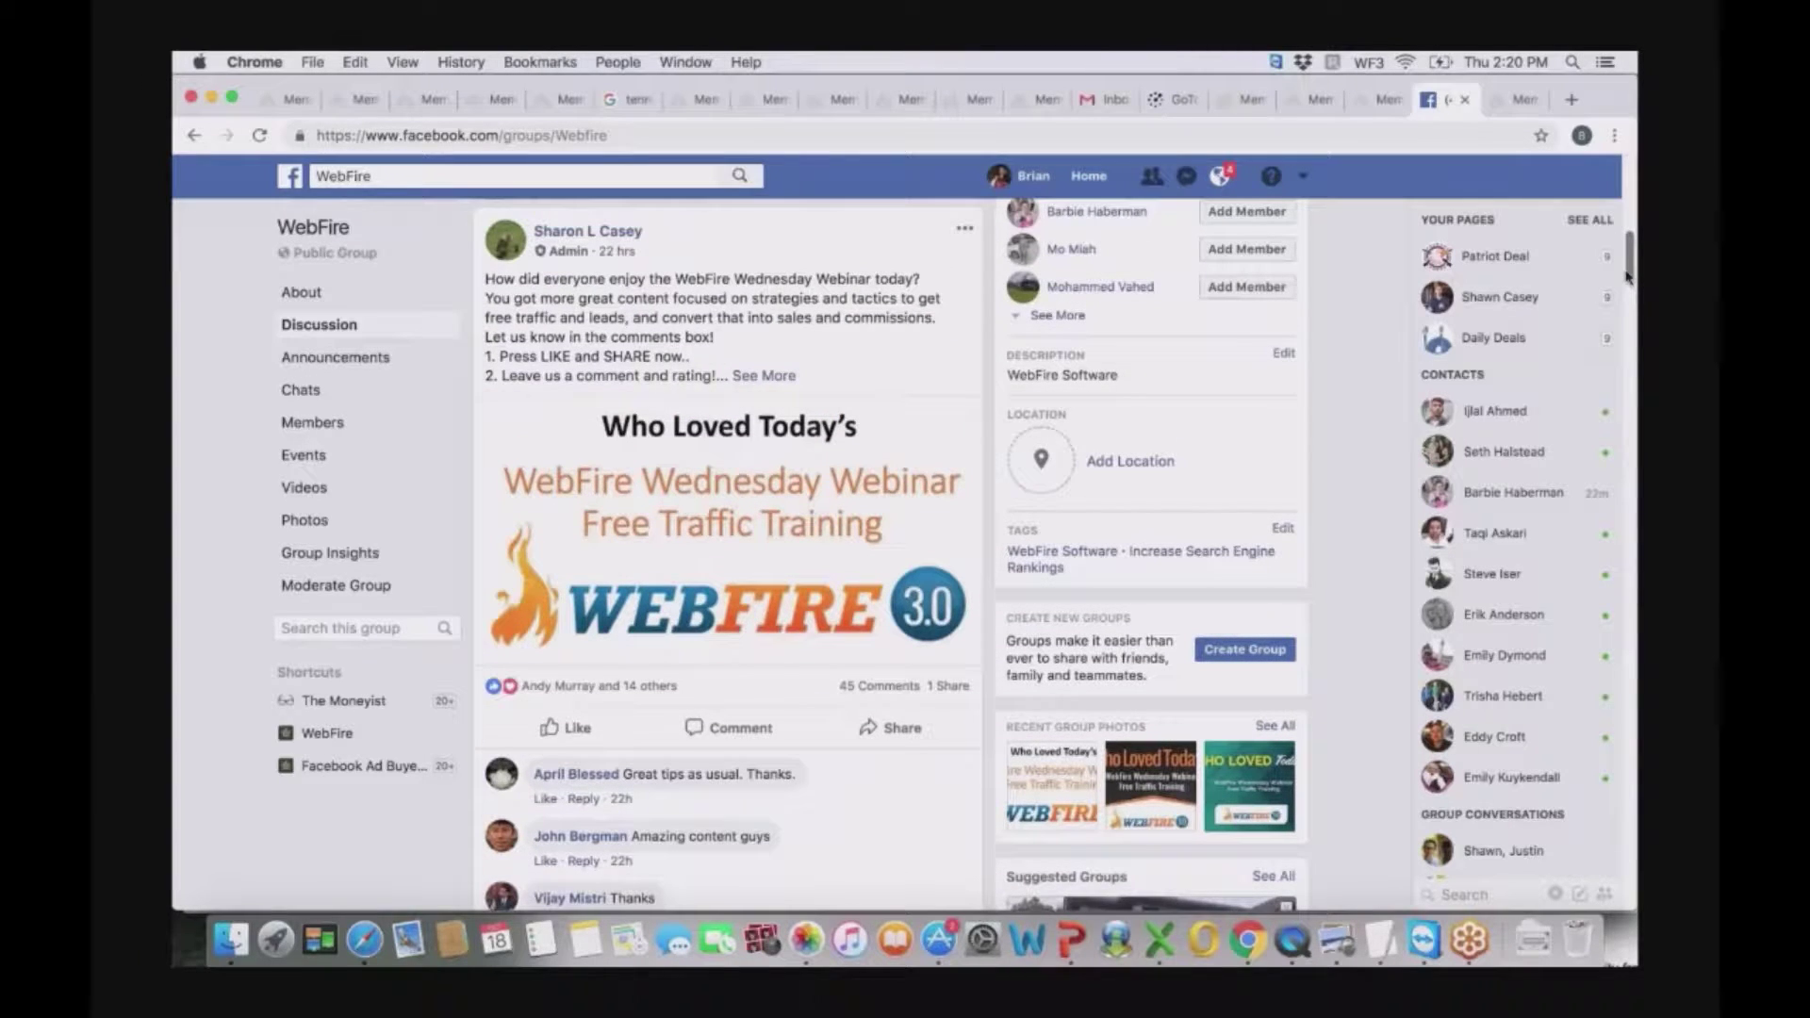
mouse_move(1625, 273)
mouse_down()
mouse_move(1632, 482)
mouse_move(1630, 282)
mouse_up()
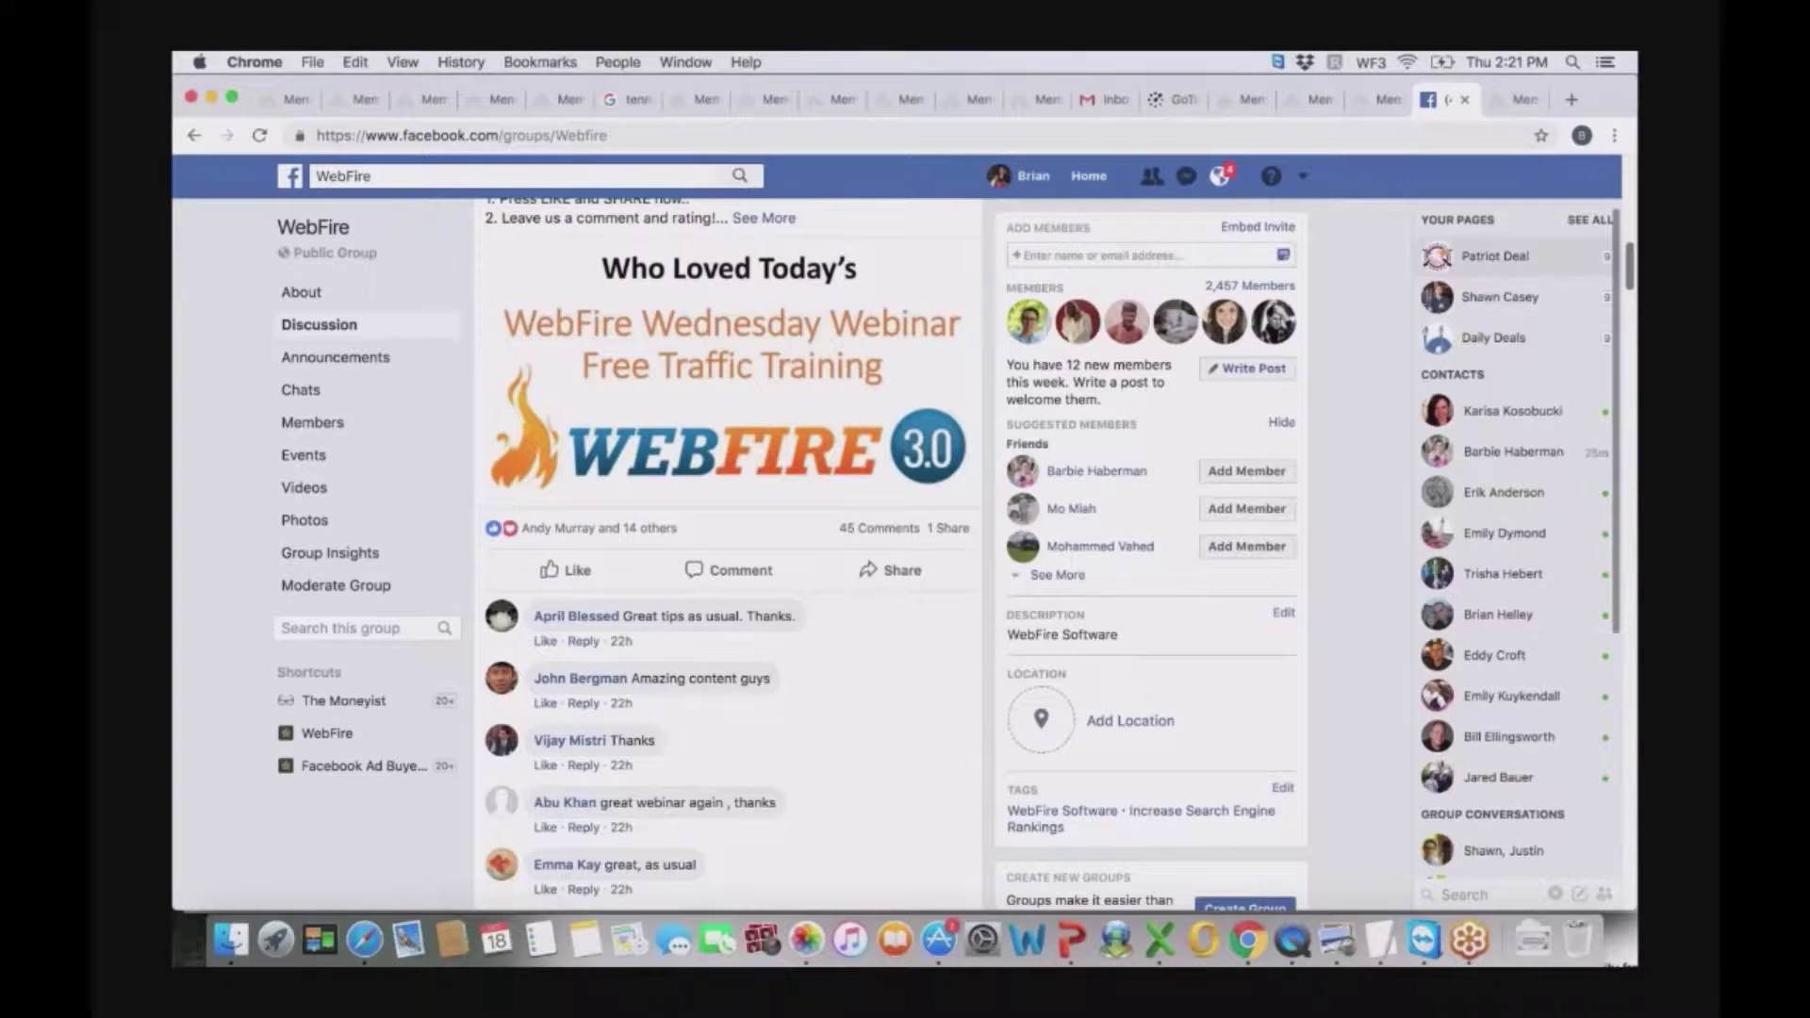
click(1380, 102)
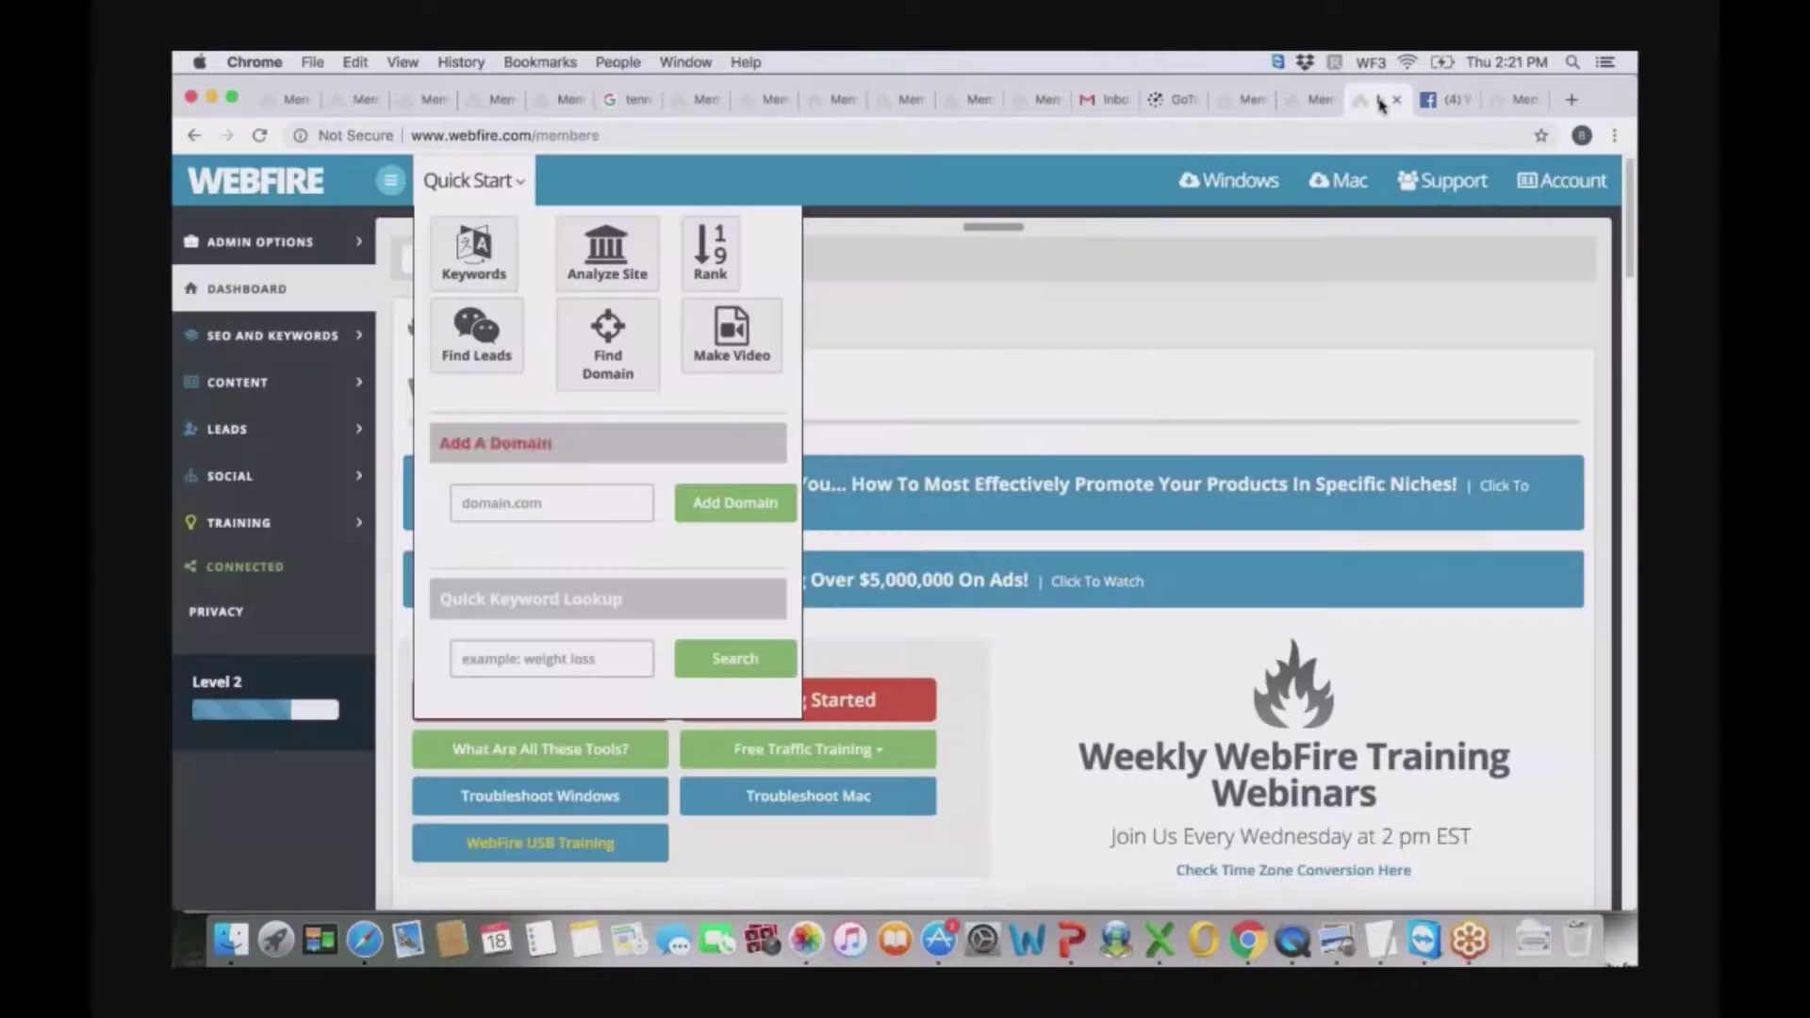